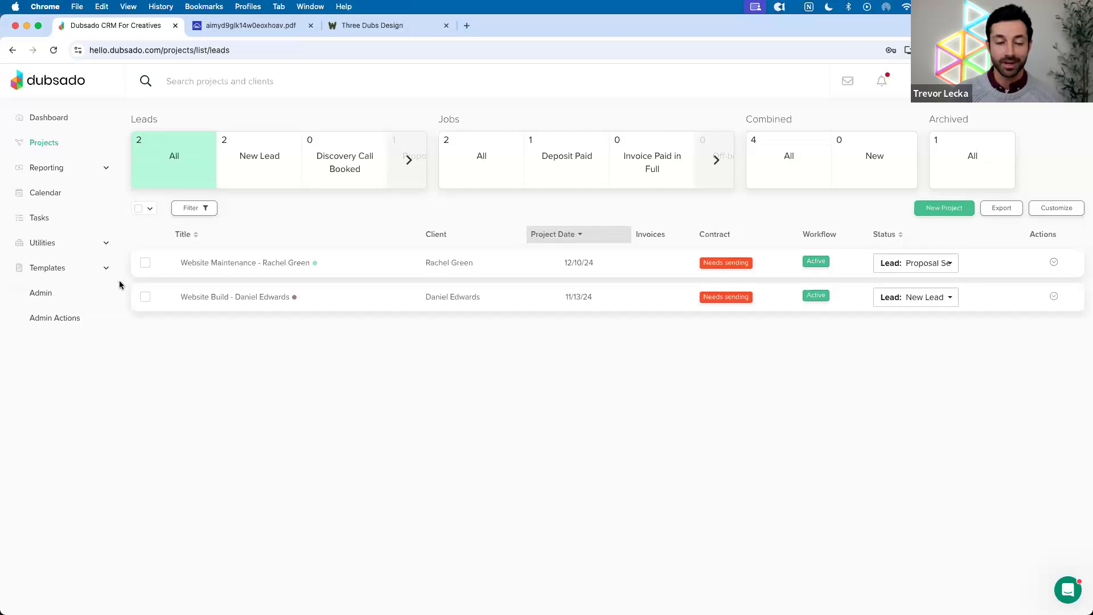
Open the Canned Emails templates list and bring up the email signature editor
{"action": "left_click", "coordinate": [76, 274]}
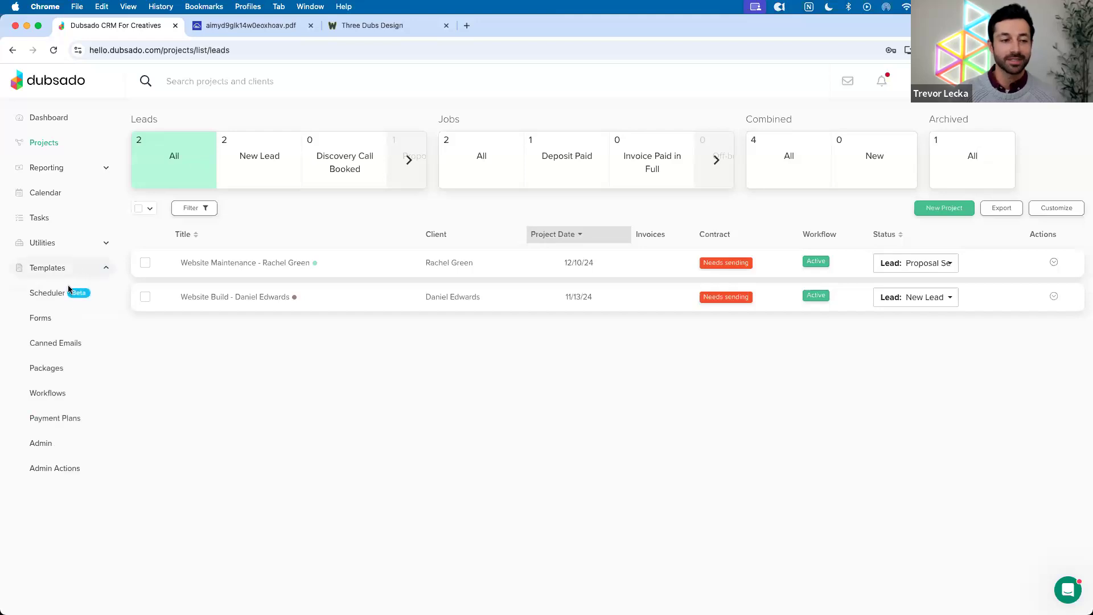
{"action": "left_click", "coordinate": [61, 343]}
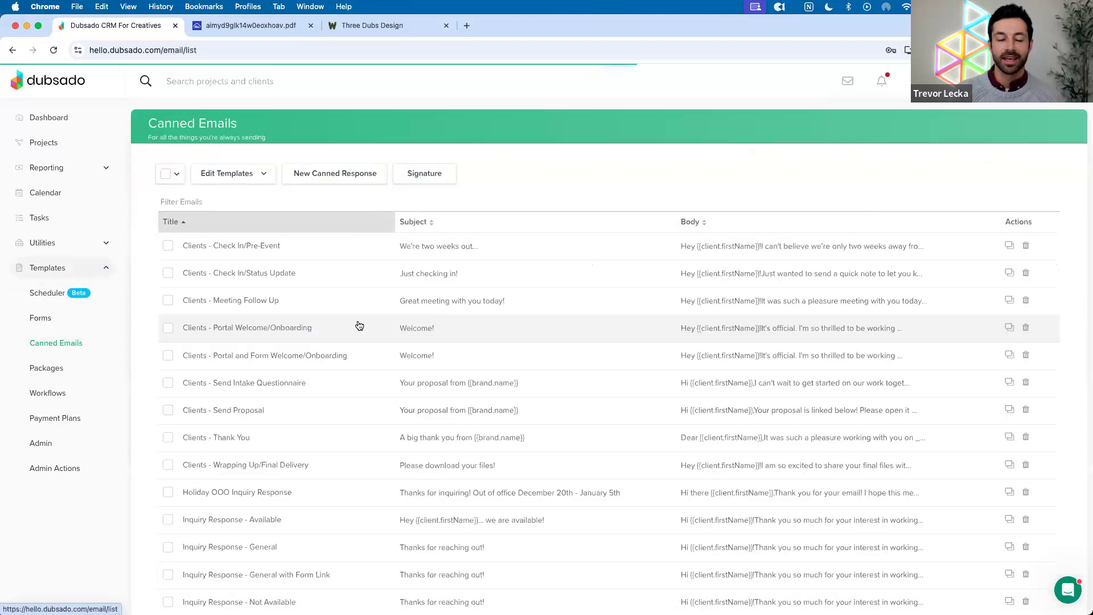
{"action": "left_click", "coordinate": [420, 180]}
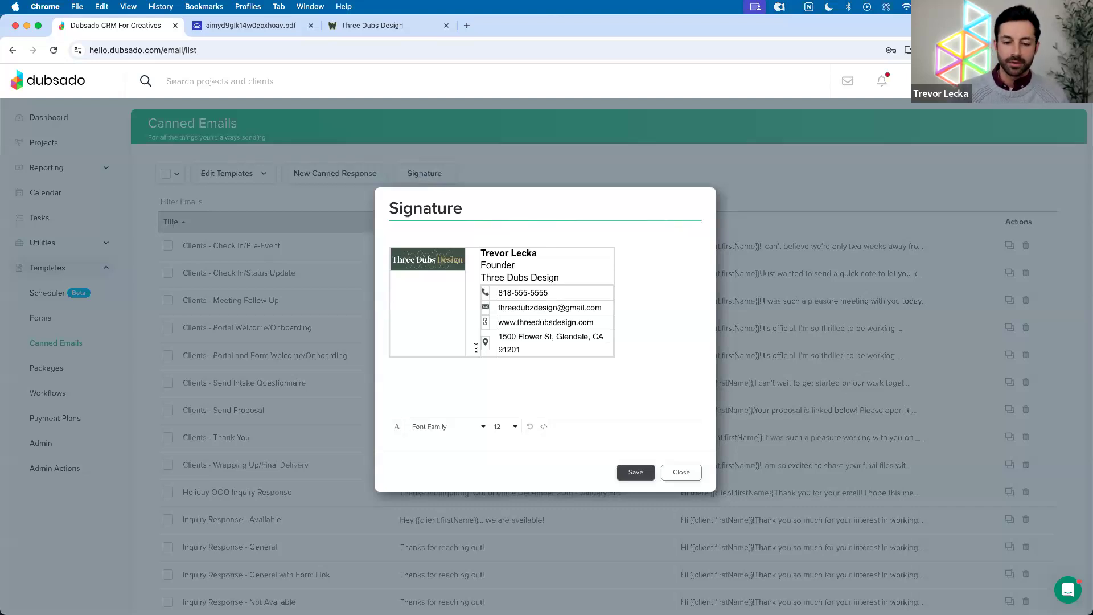
{"action": "mouse_move", "coordinate": [598, 596]}
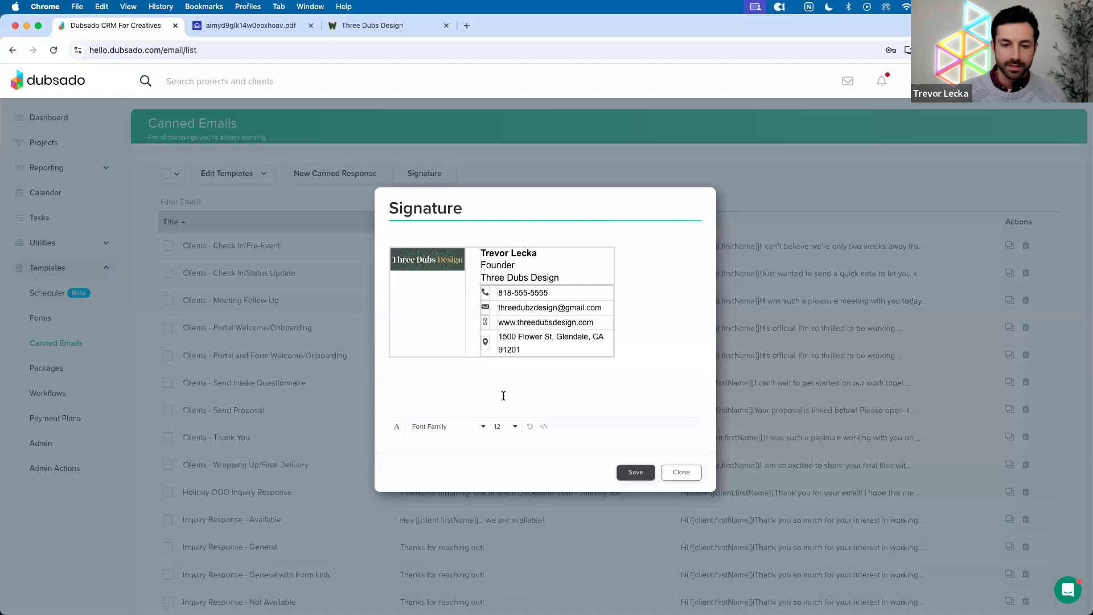
{"action": "left_click", "coordinate": [544, 384]}
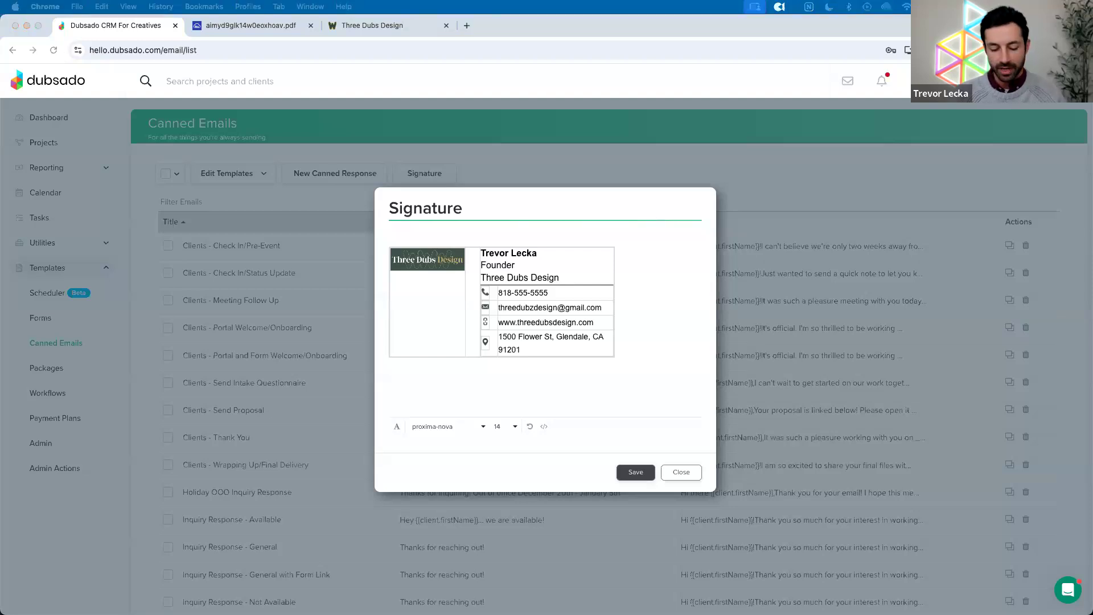
Paste the Holiday OOO 12/20/24 – 1/5/25 notice below the signature and save it
{"action": "left_click", "coordinate": [493, 387]}
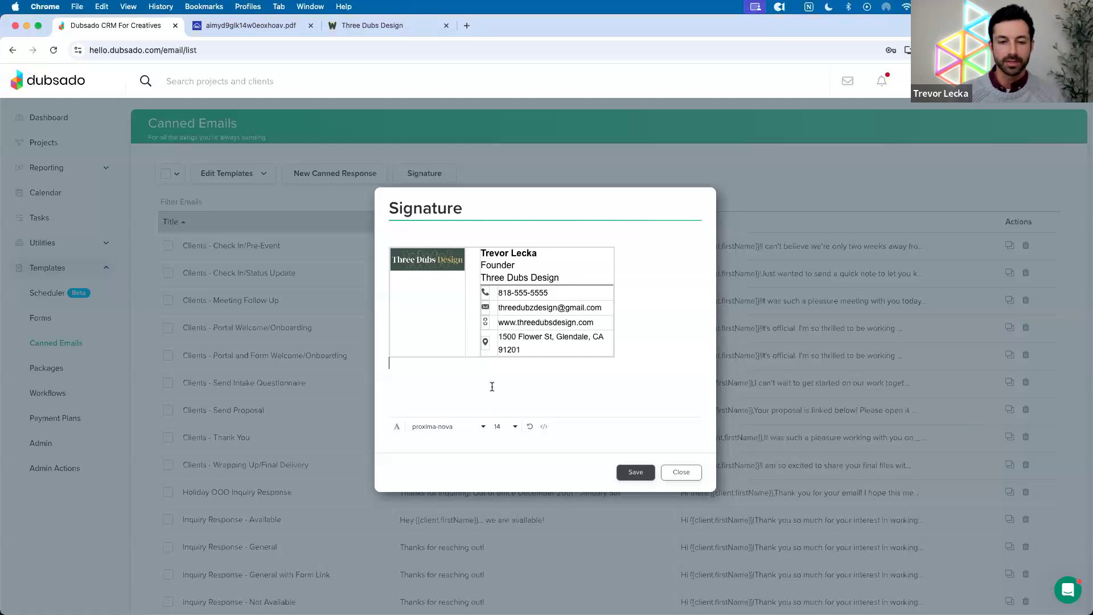
{"action": "type", "text": "Holiday OOO: 12/20/24 - 1/5/25 Emails received during OOO will be replied to promptly on January 6th."}
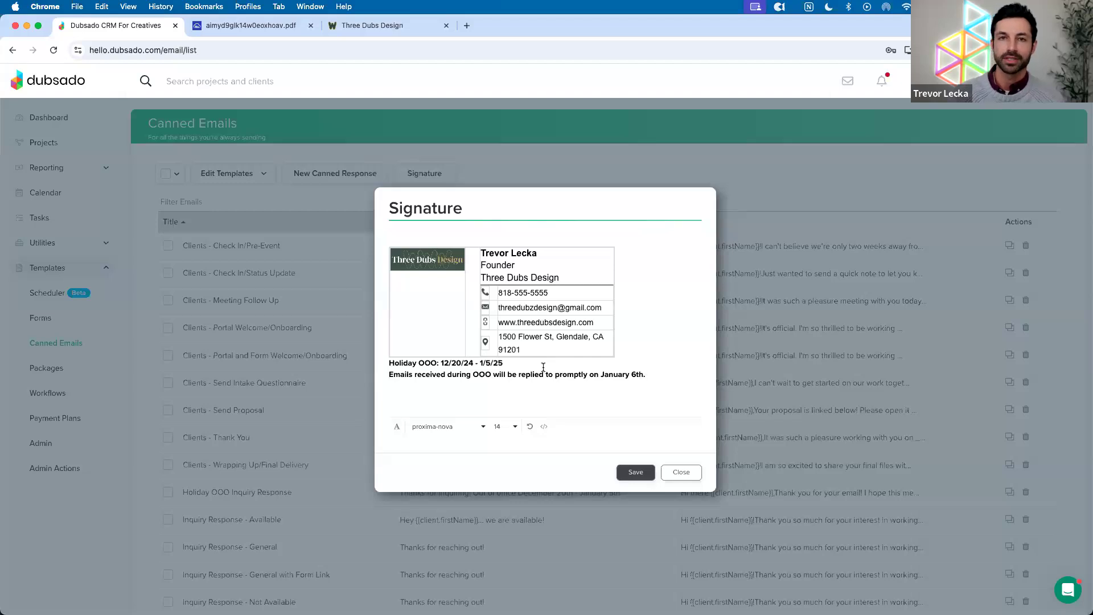
{"action": "left_click", "coordinate": [635, 473]}
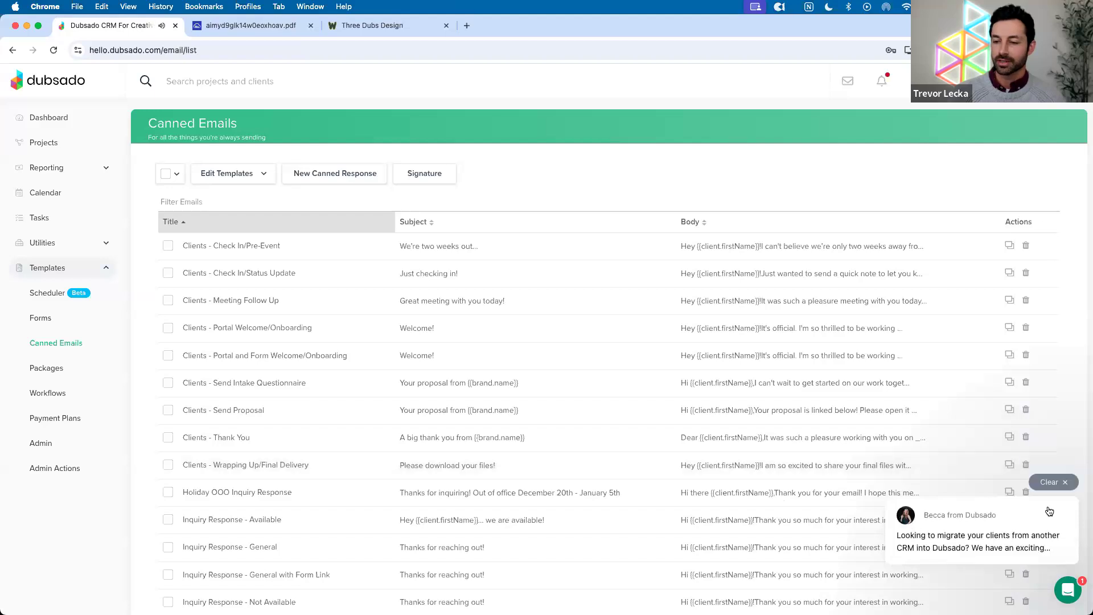
Dismiss the chat announcement popup and scroll through the Canned Emails list
{"action": "left_click", "coordinate": [1042, 483]}
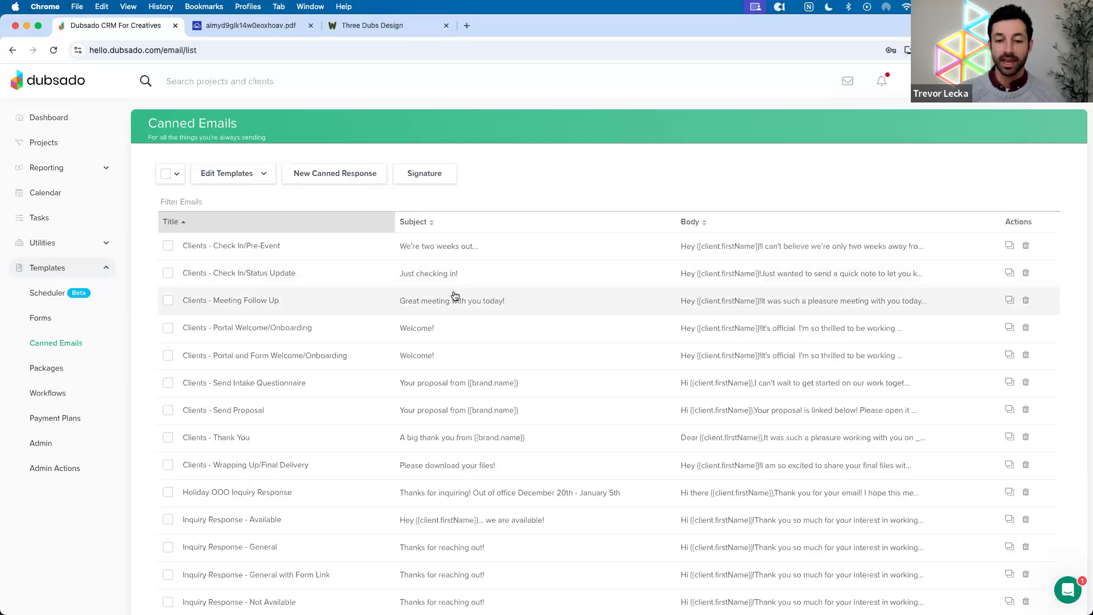
{"action": "scroll", "coordinate": [460, 296], "scroll_direction": "down", "scroll_amount": 5}
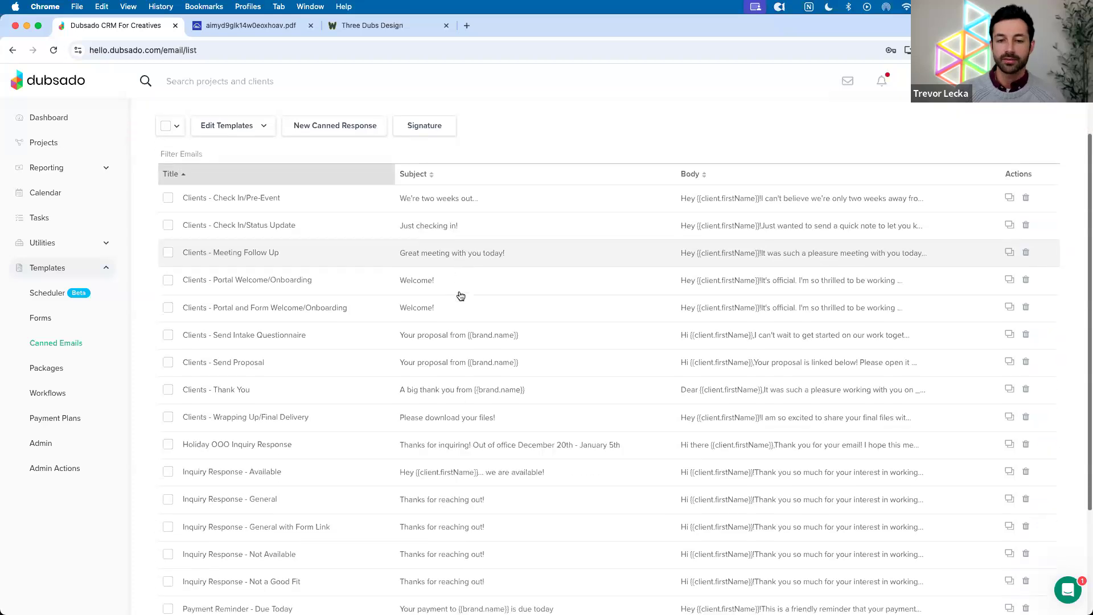
{"action": "scroll", "coordinate": [461, 296], "scroll_direction": "up", "scroll_amount": 4}
{"action": "scroll", "coordinate": [461, 295], "scroll_direction": "up", "scroll_amount": 2}
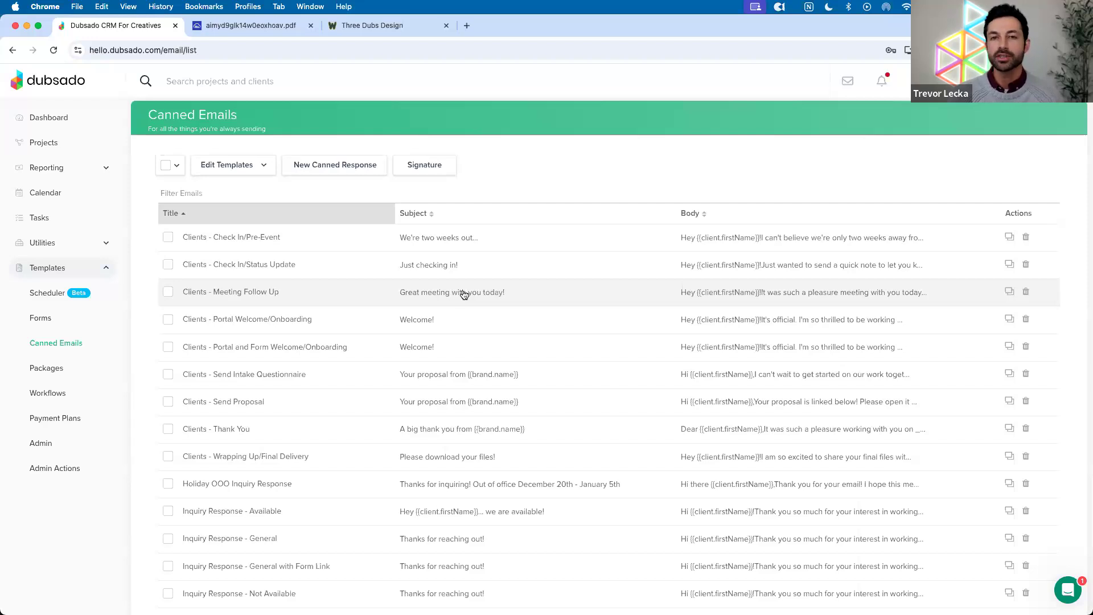
{"action": "left_click", "coordinate": [438, 246]}
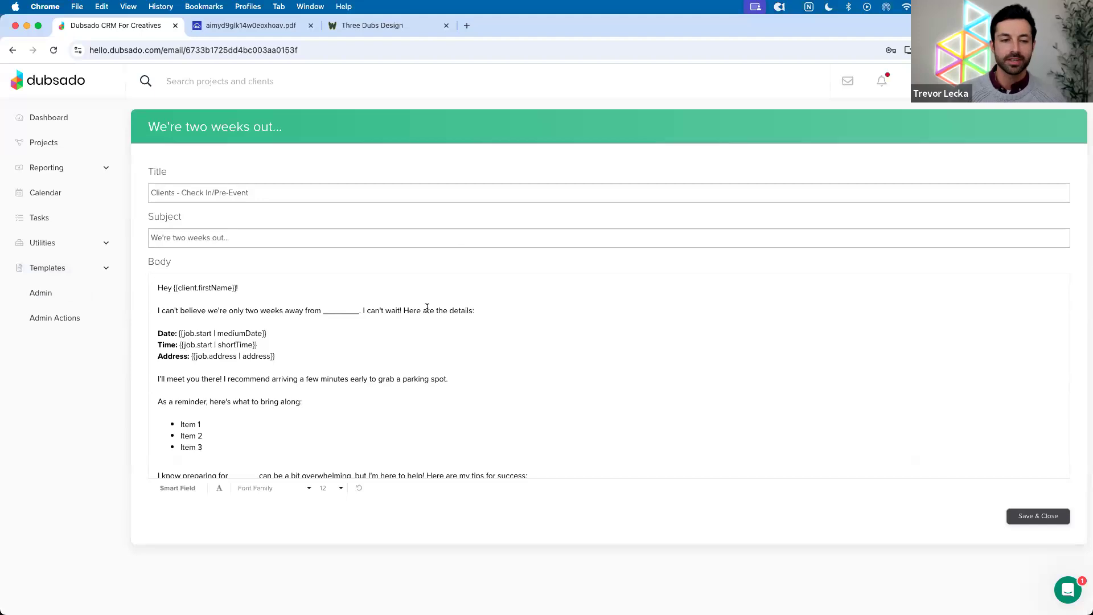
{"action": "scroll", "coordinate": [426, 315], "scroll_direction": "down", "scroll_amount": 5}
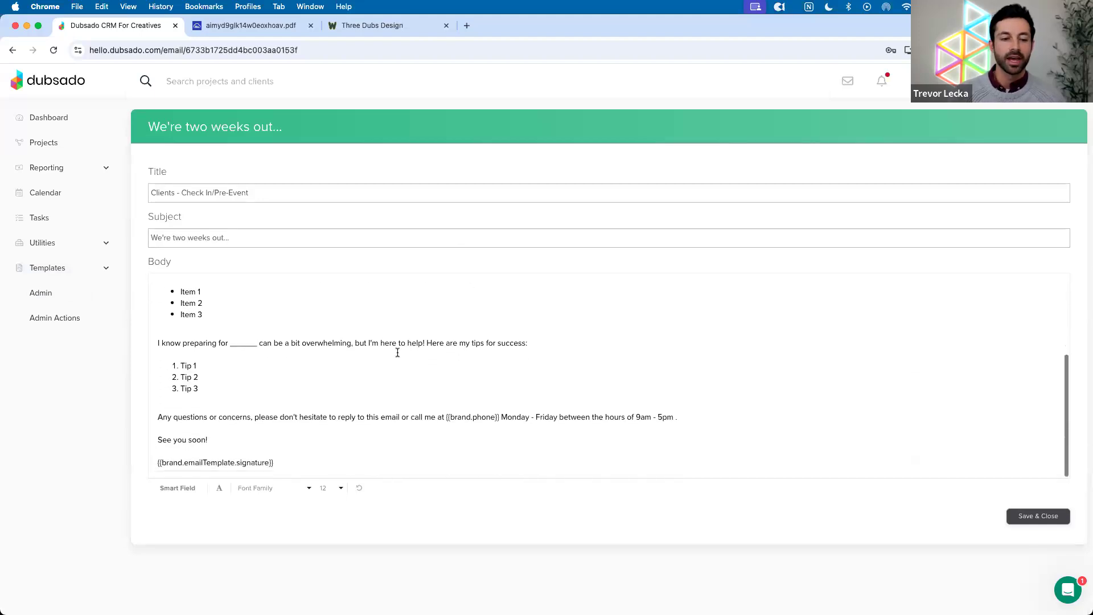
{"action": "left_click_drag", "start_coordinate": [290, 460], "coordinate": [158, 459]}
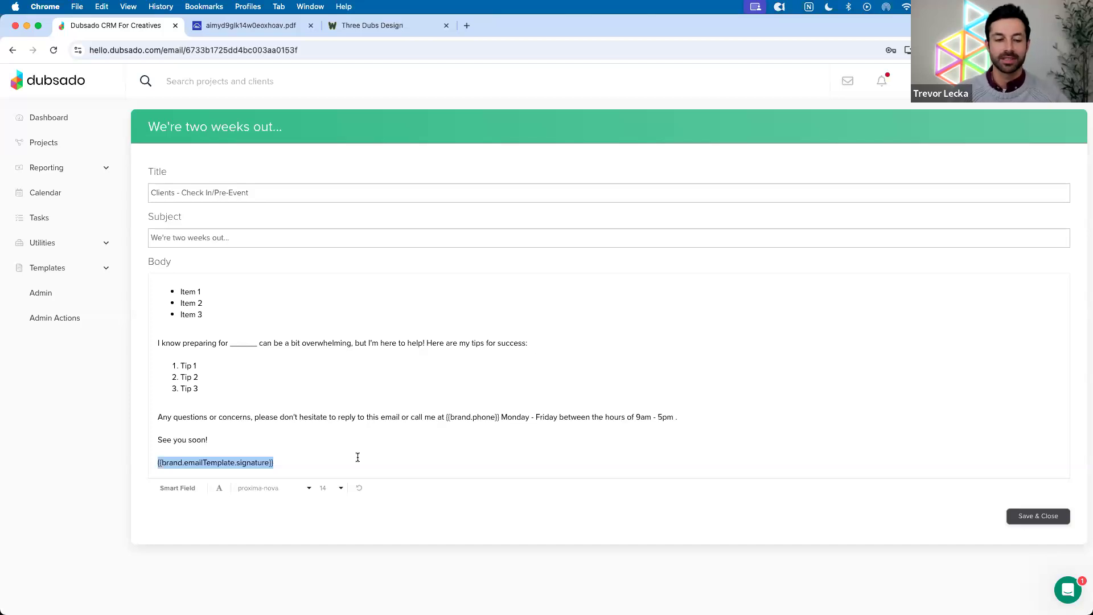
{"action": "left_click", "coordinate": [370, 459]}
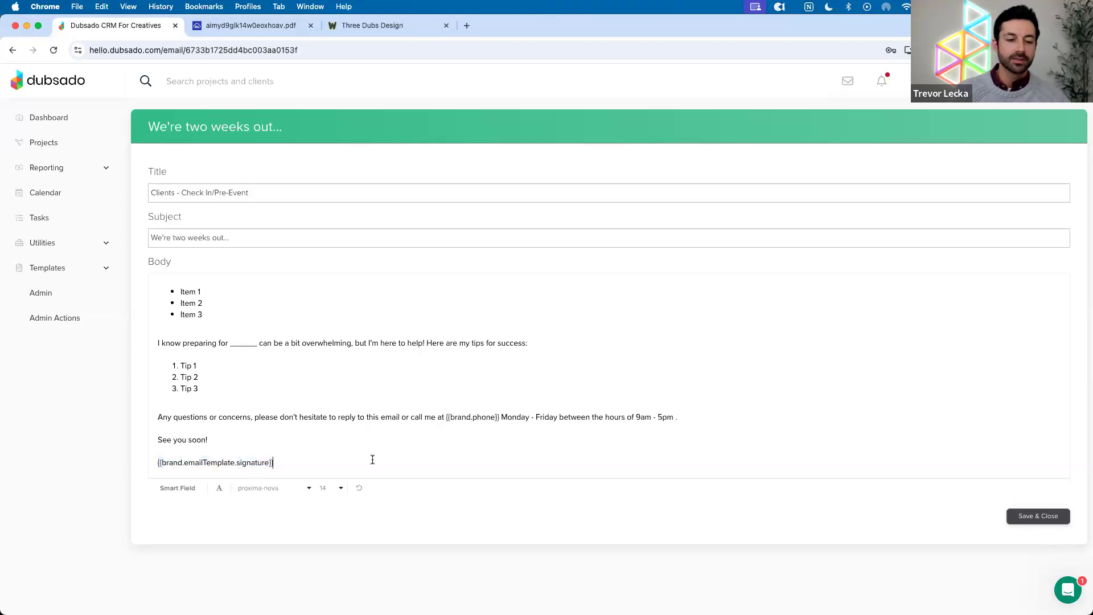
{"action": "left_click", "coordinate": [62, 268]}
{"action": "left_click", "coordinate": [55, 342]}
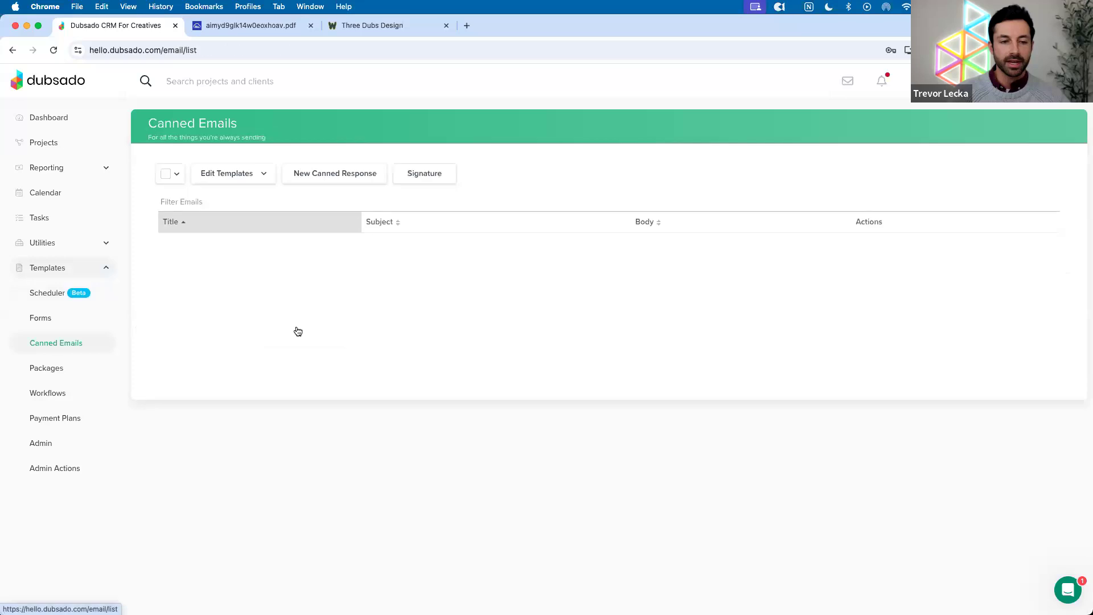
{"action": "scroll", "coordinate": [320, 329], "scroll_direction": "down", "scroll_amount": 3}
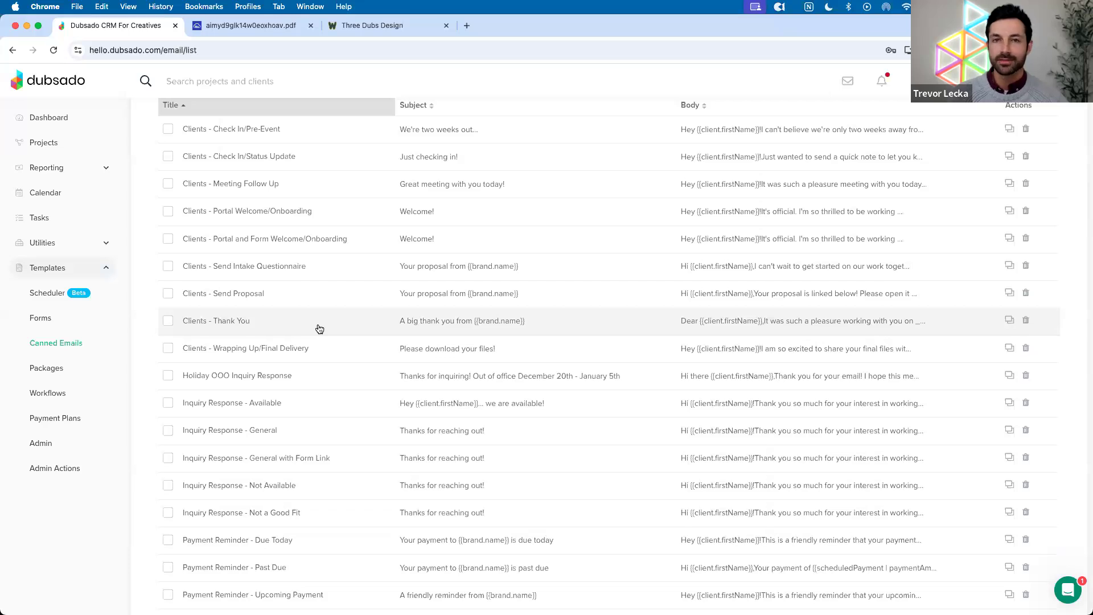
{"action": "scroll", "coordinate": [320, 329], "scroll_direction": "up", "scroll_amount": 3}
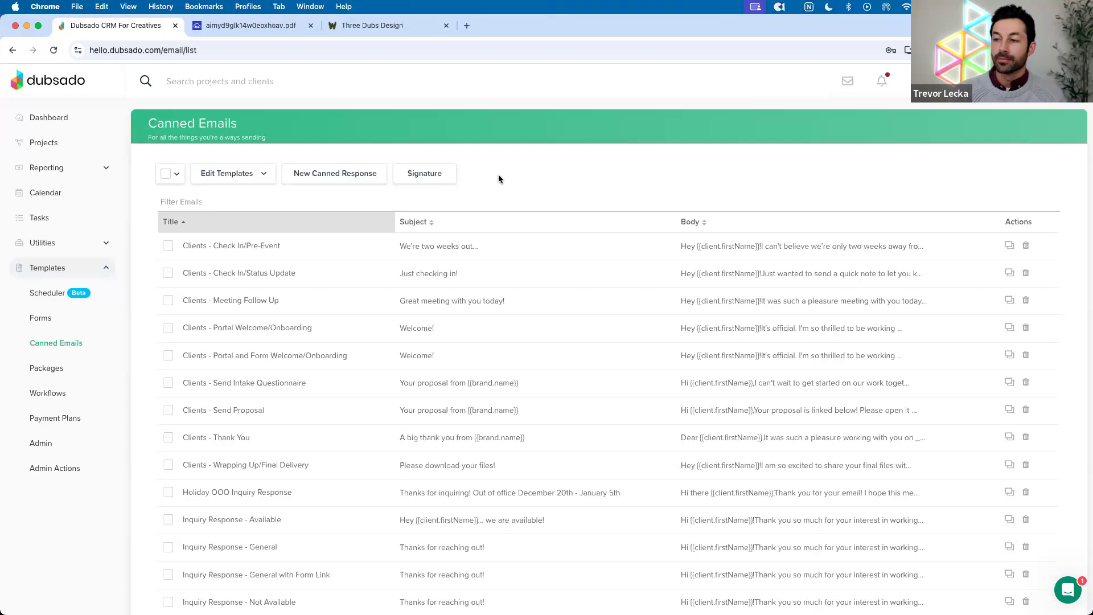
In the Clients - Check In/Pre-Event template, replace the old signature with the Business > Email Signature smart field
{"action": "left_click", "coordinate": [414, 245]}
{"action": "scroll", "coordinate": [402, 294], "scroll_direction": "down", "scroll_amount": 5}
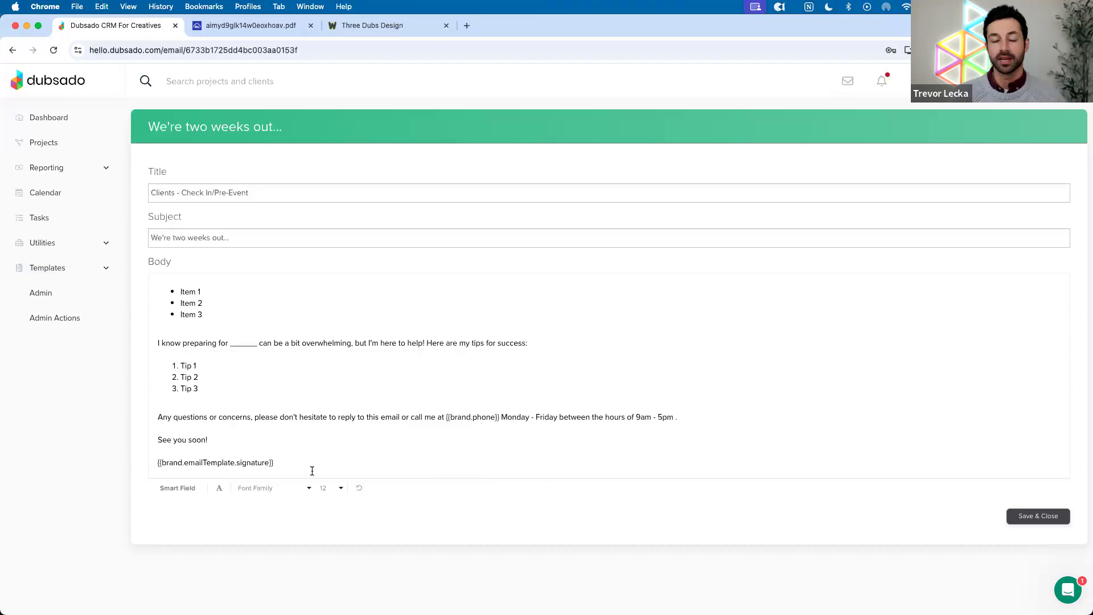
{"action": "left_click_drag", "start_coordinate": [306, 462], "coordinate": [142, 461]}
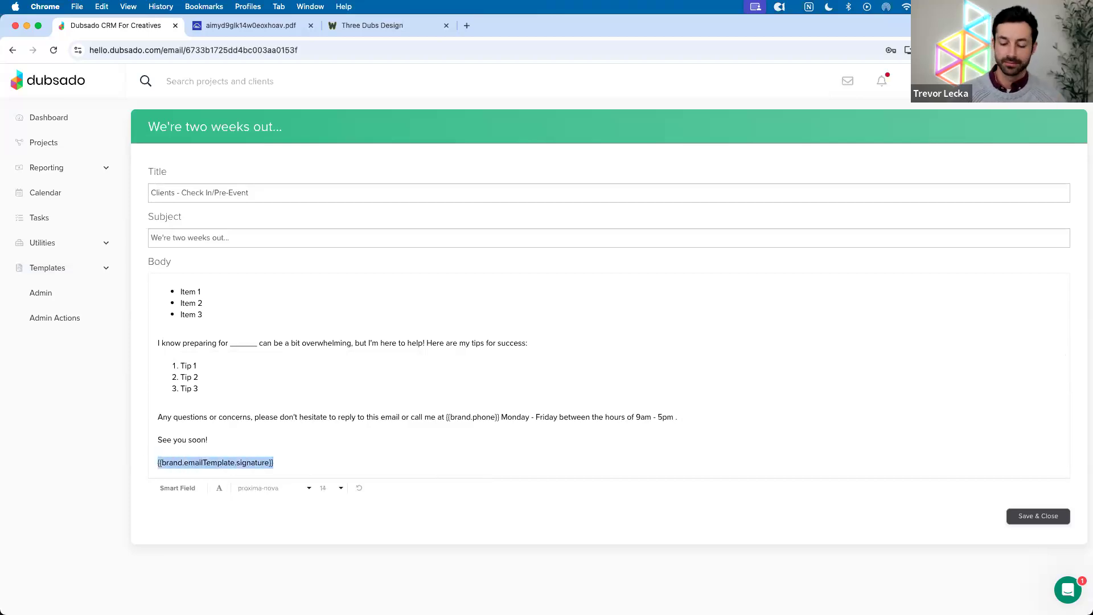
{"action": "key", "text": "BackSpace"}
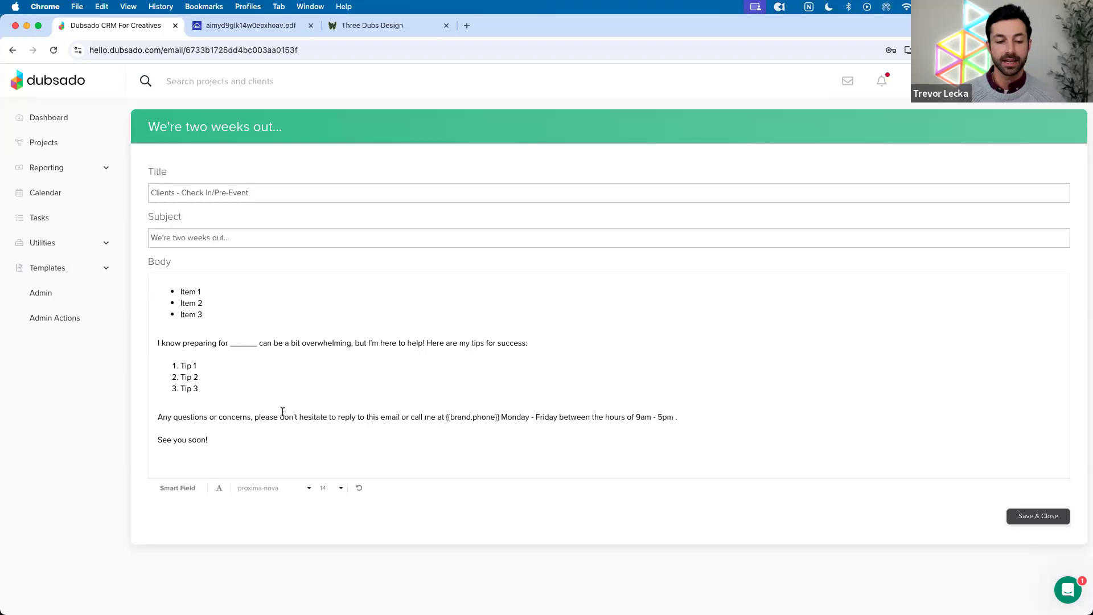
{"action": "left_click", "coordinate": [171, 488]}
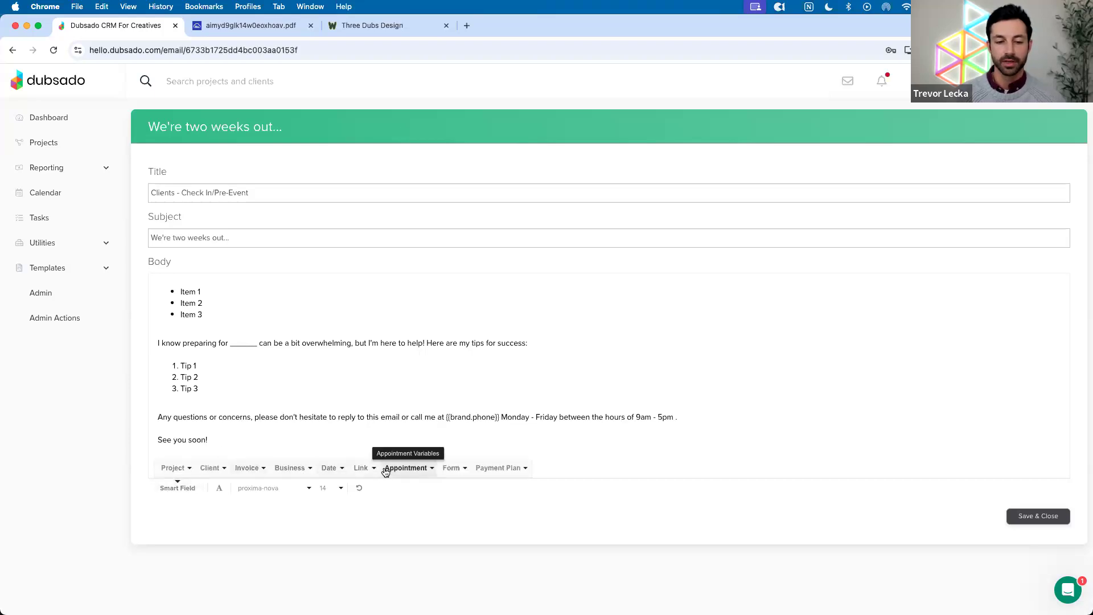
{"action": "left_click", "coordinate": [279, 468]}
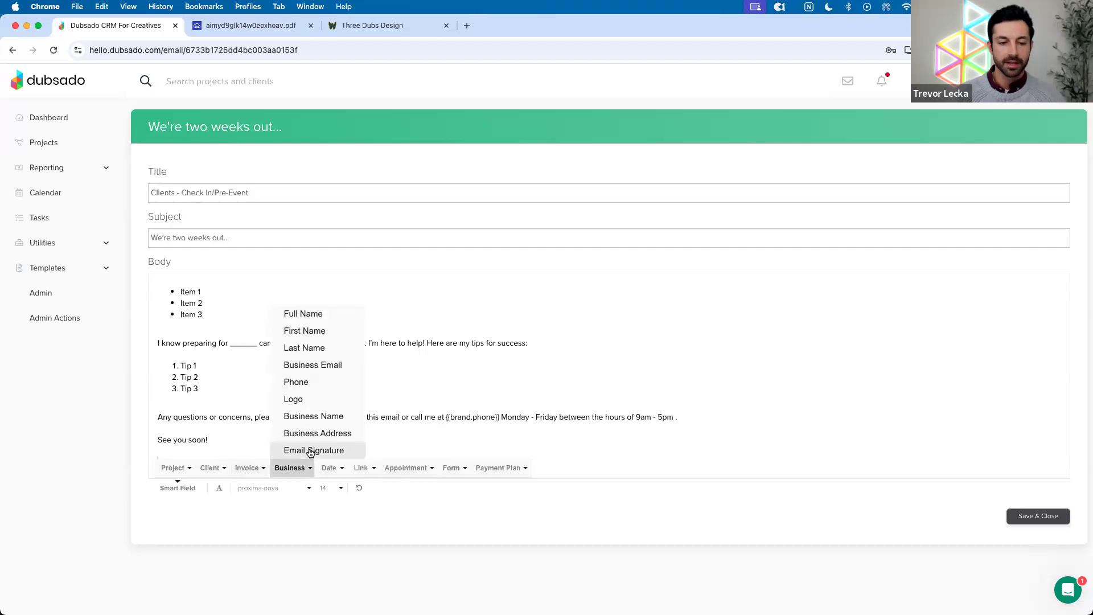
{"action": "left_click", "coordinate": [310, 450]}
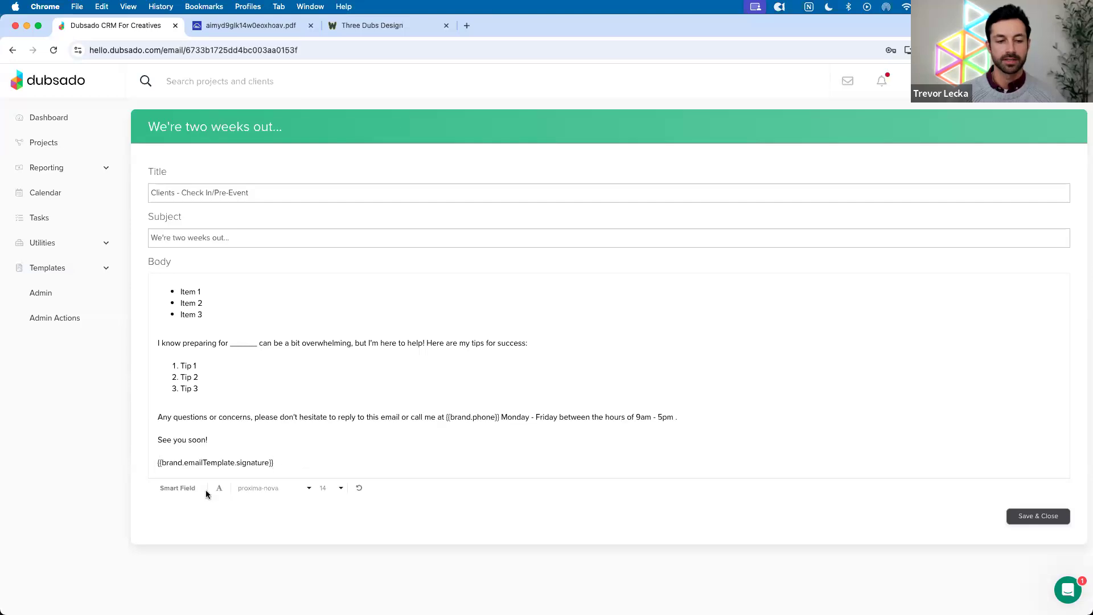
{"action": "key", "text": "Return"}
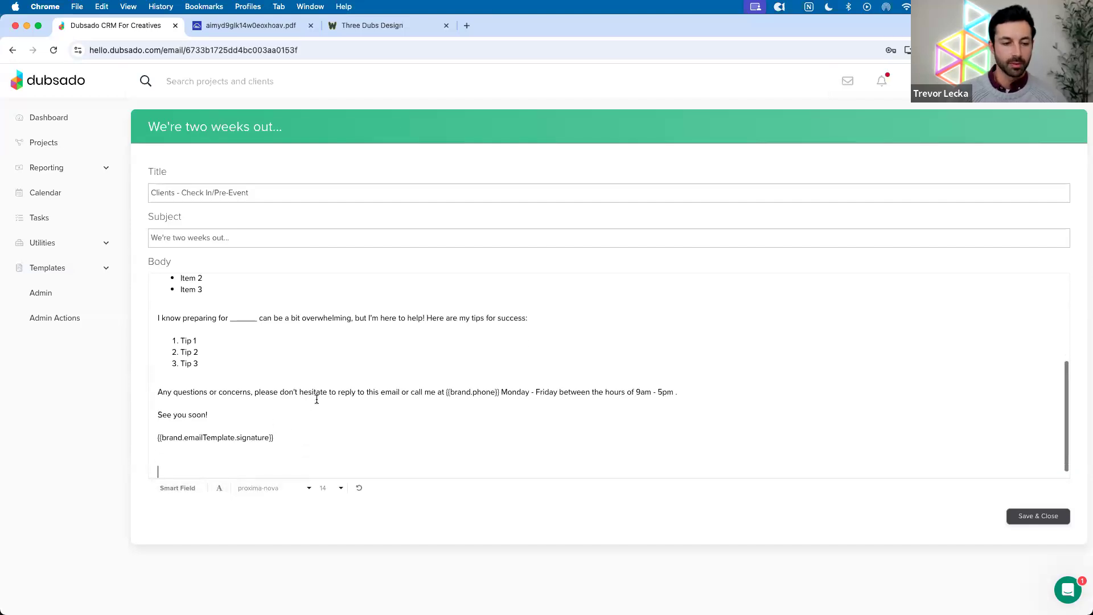
Remove the duplicate signature field and tidy blank lines so the body ends with one signature
{"action": "scroll", "coordinate": [232, 446], "scroll_direction": "down", "scroll_amount": 1}
{"action": "left_click", "coordinate": [176, 489]}
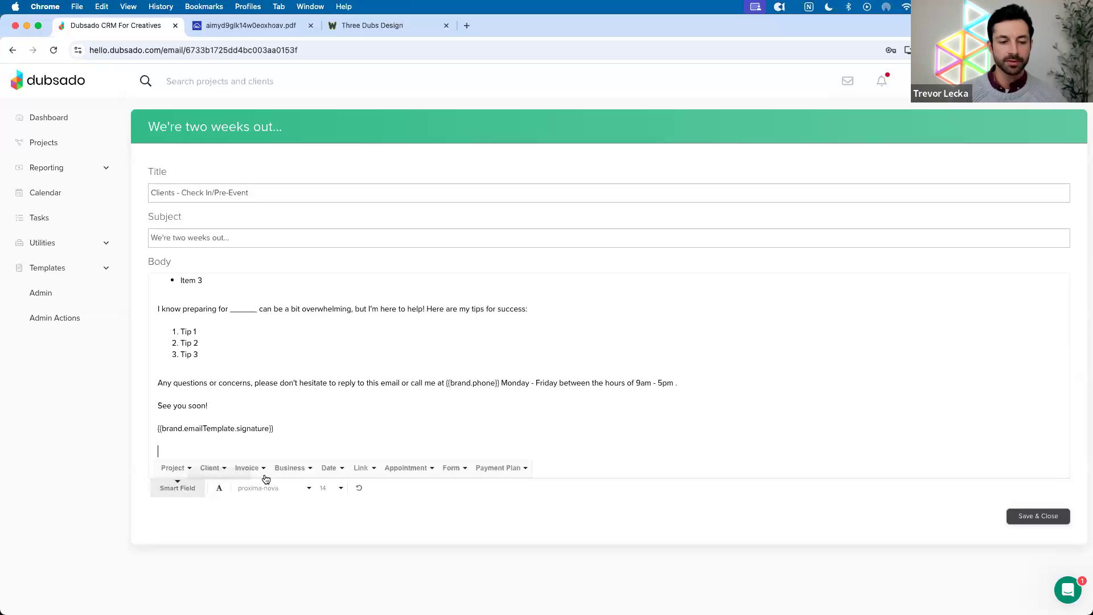
{"action": "left_click", "coordinate": [290, 468]}
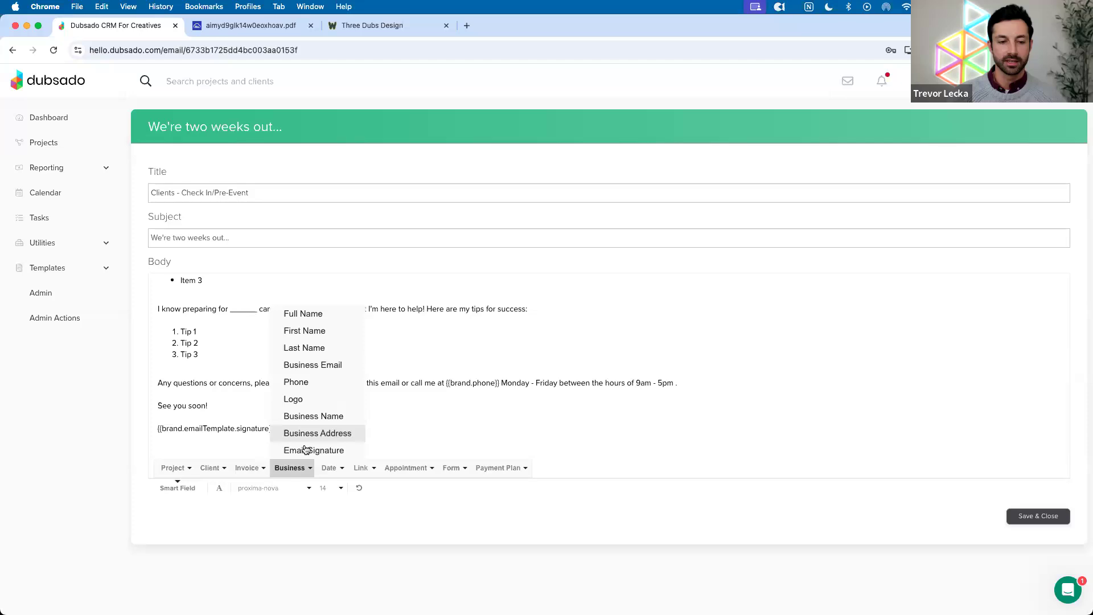
{"action": "left_click", "coordinate": [306, 450]}
{"action": "left_click_drag", "start_coordinate": [275, 428], "coordinate": [147, 427]}
{"action": "key", "text": "BackSpace"}
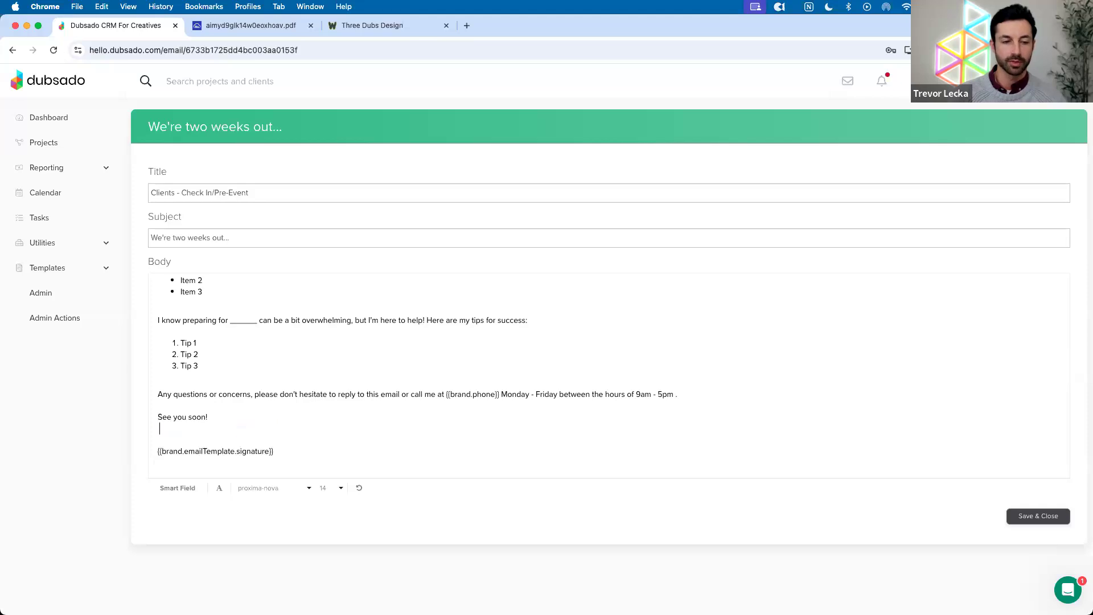
{"action": "key", "text": "BackSpace"}
{"action": "key", "text": "BackSpace"}
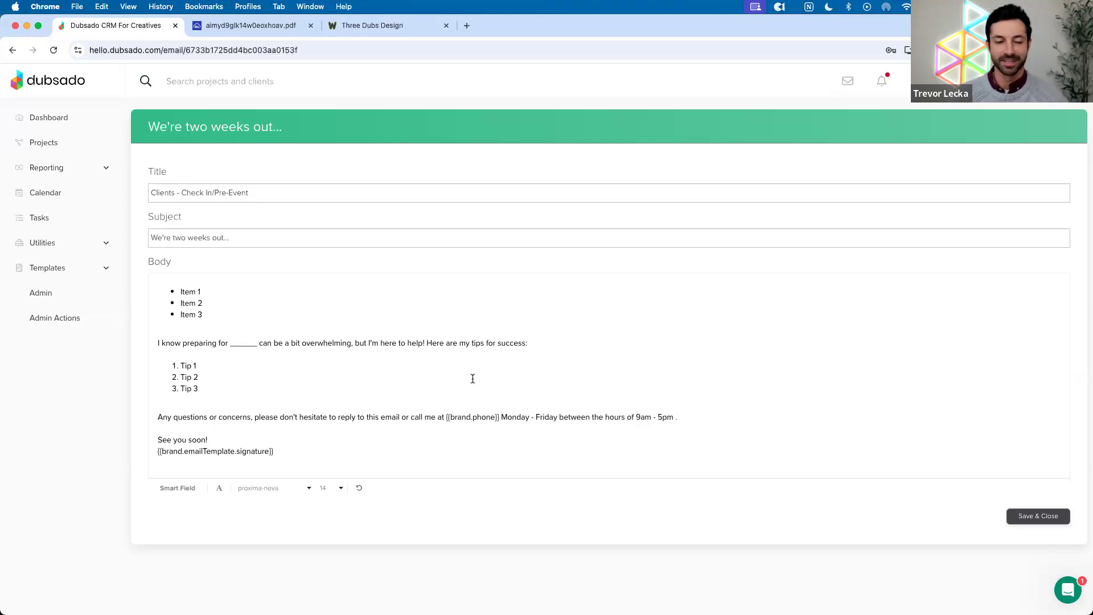
{"action": "key", "text": "Return"}
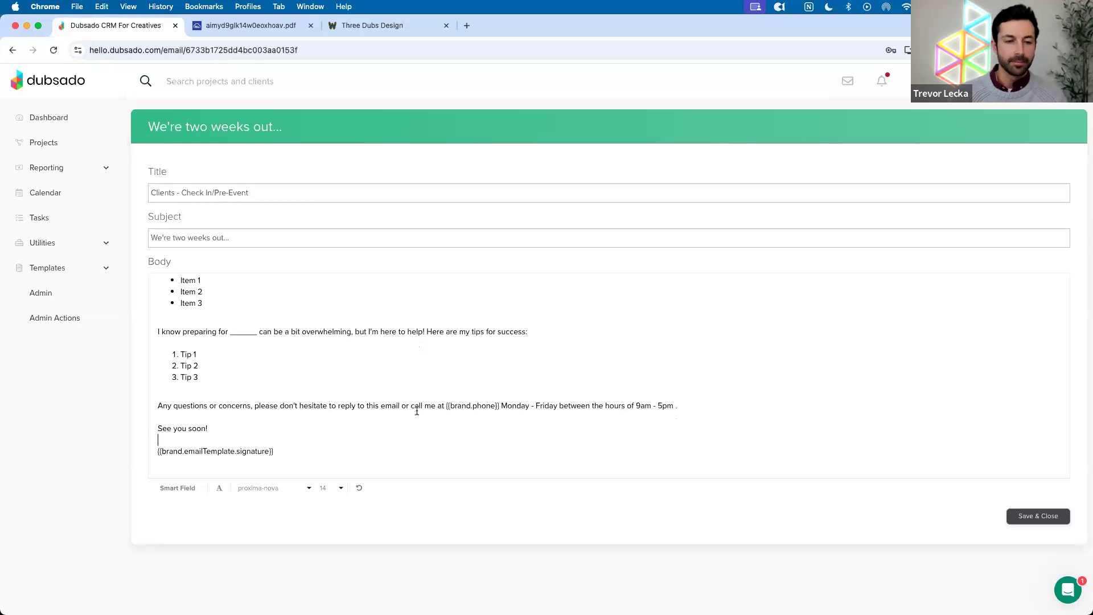
In the Website Maintenance lead project, insert the Email Signature smart field into a new email
{"action": "left_click", "coordinate": [40, 142]}
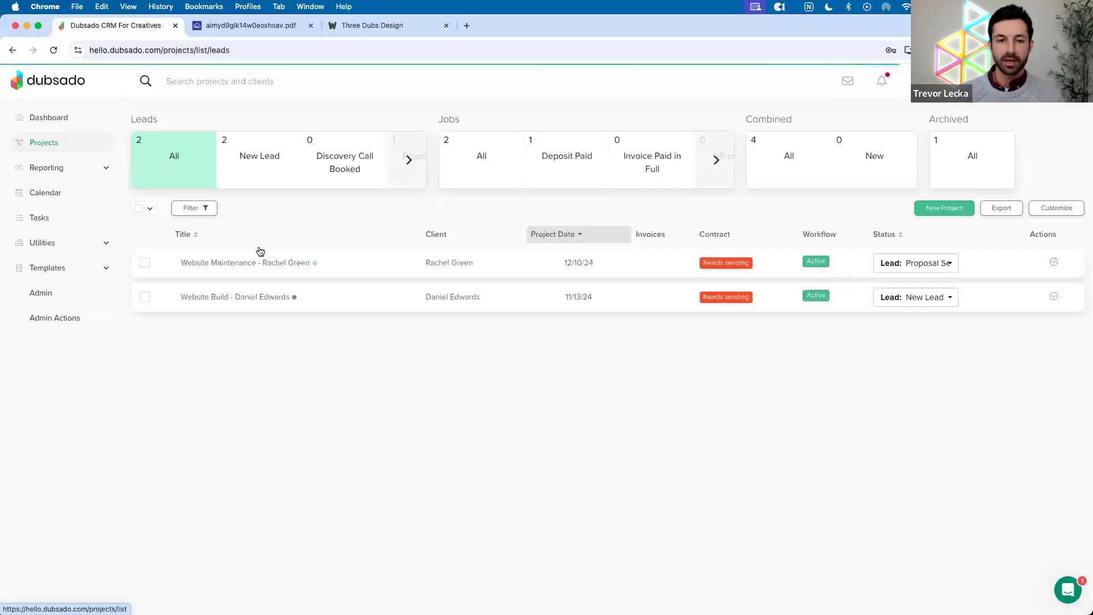
{"action": "left_click", "coordinate": [351, 263]}
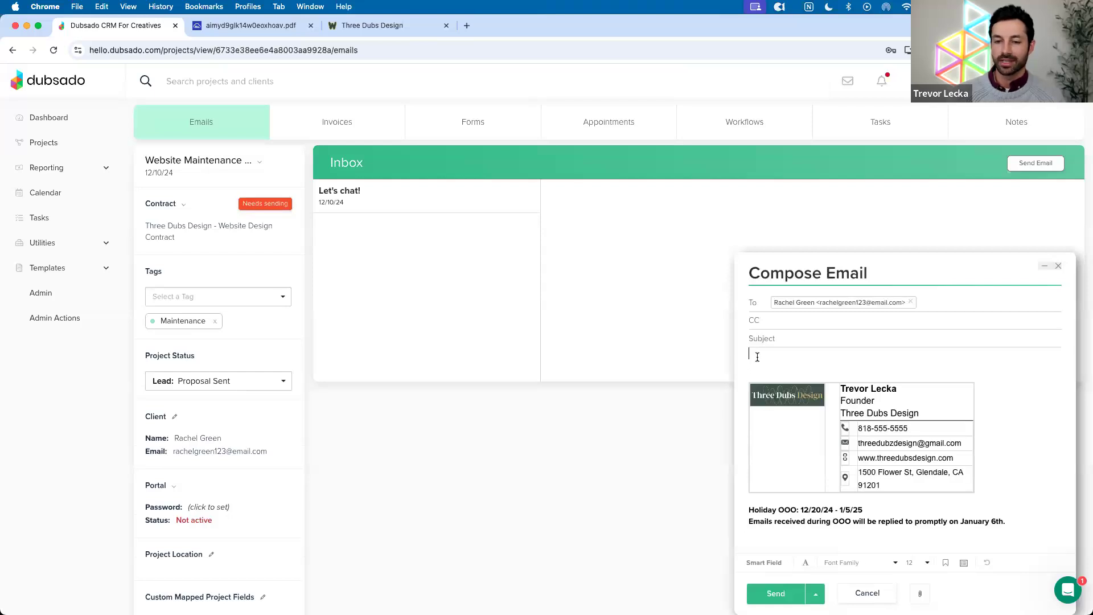
{"action": "left_click", "coordinate": [764, 563]}
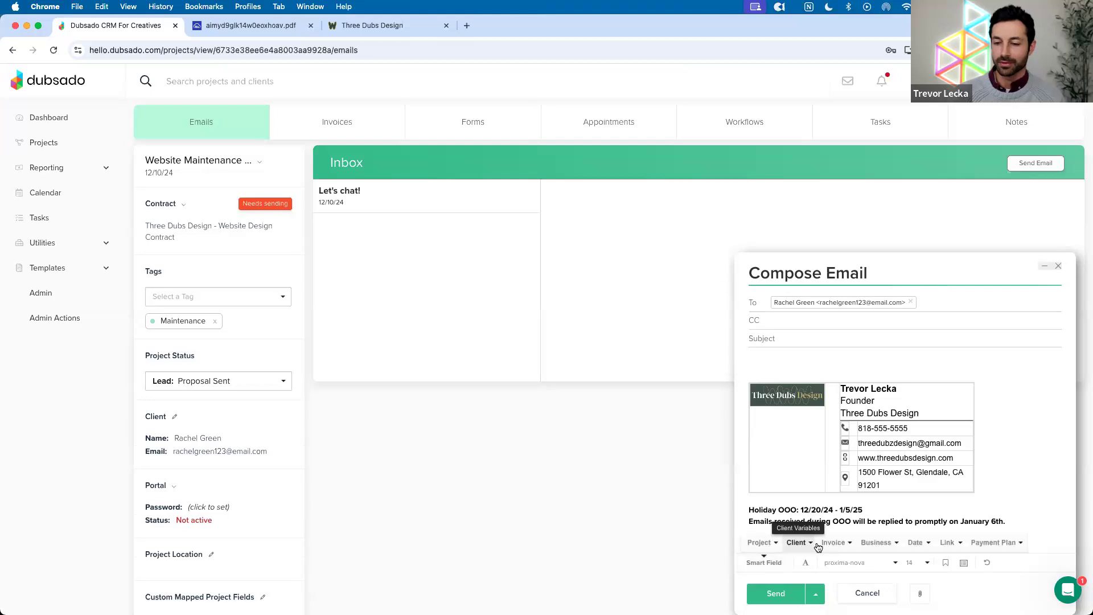
{"action": "left_click", "coordinate": [874, 543]}
{"action": "left_click", "coordinate": [889, 525]}
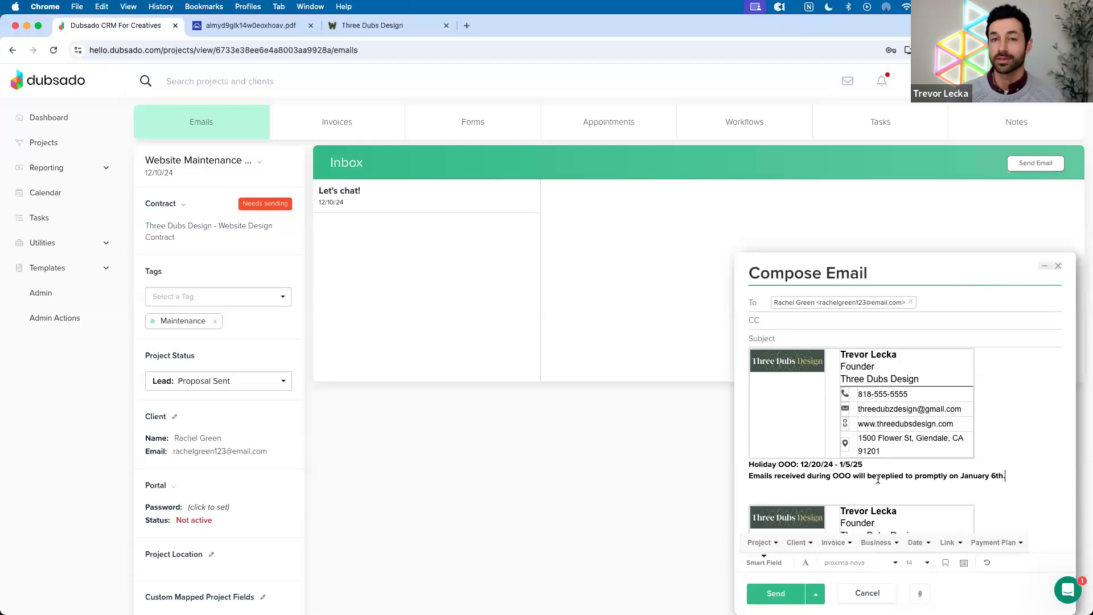
Check the inserted holiday-noted signature, then close the draft without sending
{"action": "scroll", "coordinate": [883, 479], "scroll_direction": "up", "scroll_amount": 1}
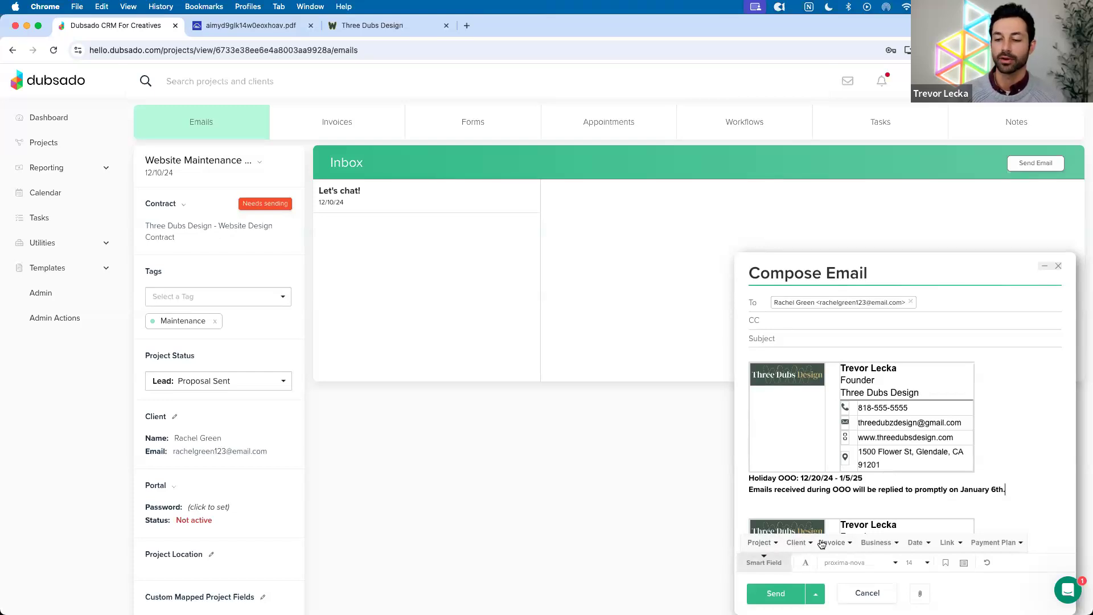
{"action": "left_click", "coordinate": [877, 542]}
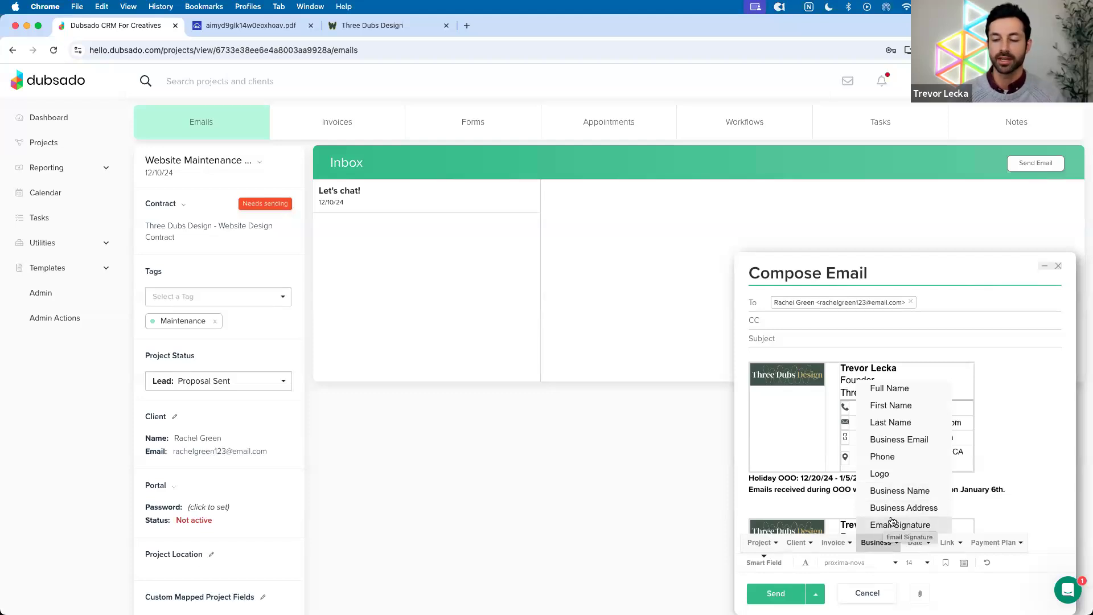
{"action": "left_click", "coordinate": [1060, 266]}
{"action": "left_click", "coordinate": [1060, 266]}
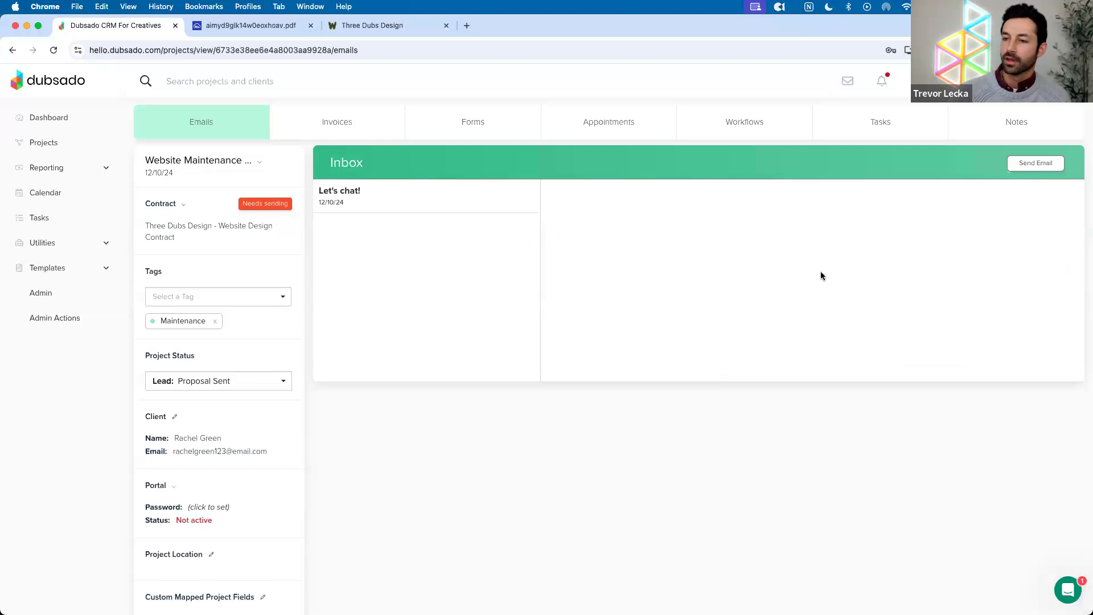
Go to the Projects list showing the two lead projects
{"action": "left_click", "coordinate": [48, 147]}
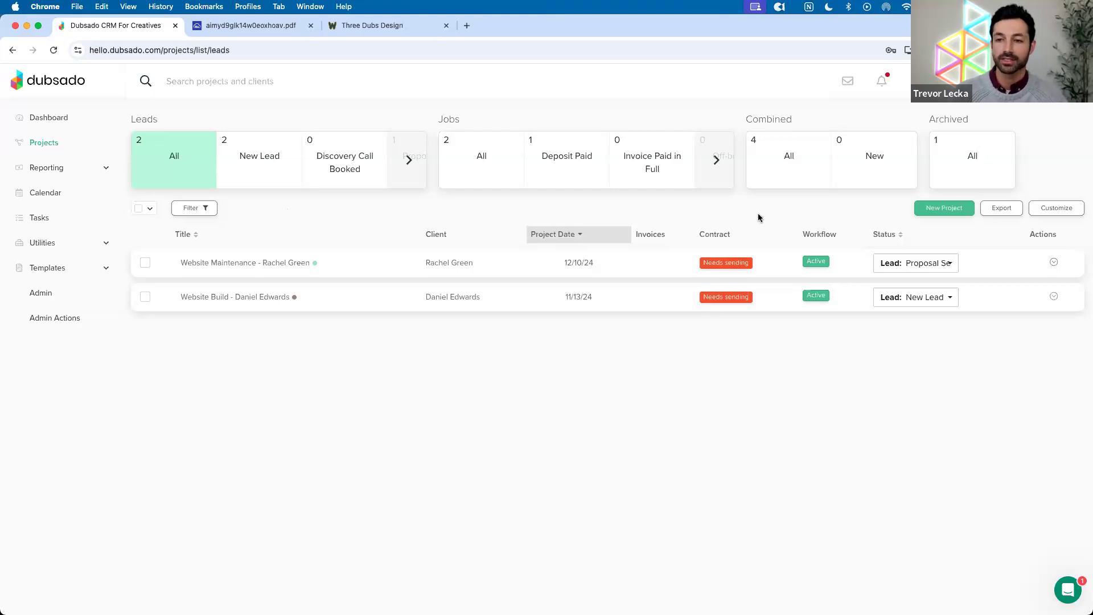
Add a Holiday Inquiries lead status and move it ahead of New Lead
{"action": "left_click", "coordinate": [1043, 212]}
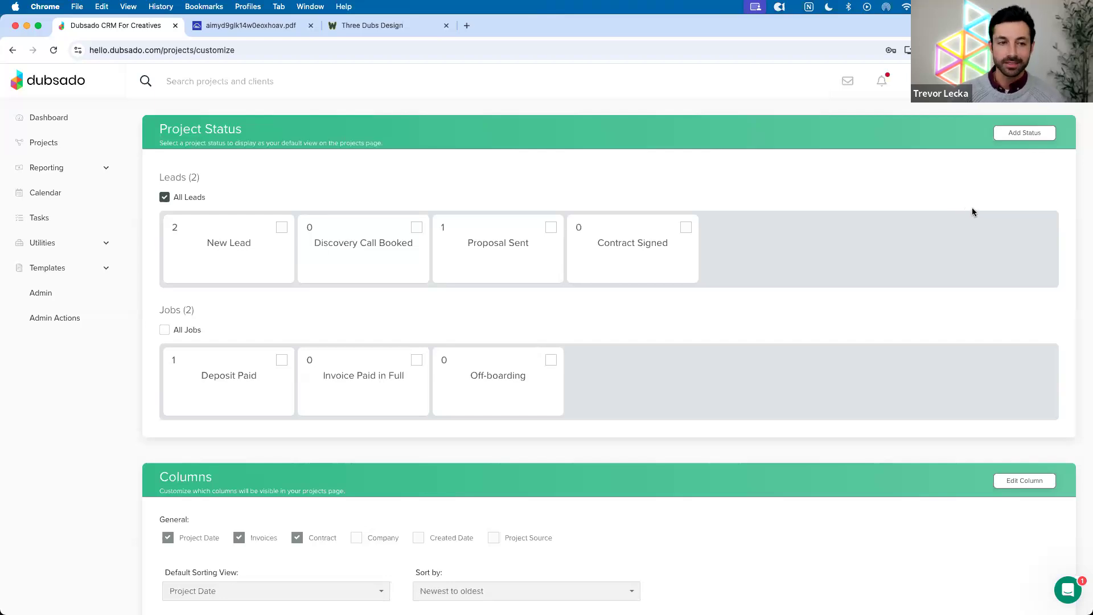
{"action": "left_click", "coordinate": [1025, 133]}
{"action": "left_click", "coordinate": [508, 340]}
{"action": "type", "text": "Holiday Inquiries"}
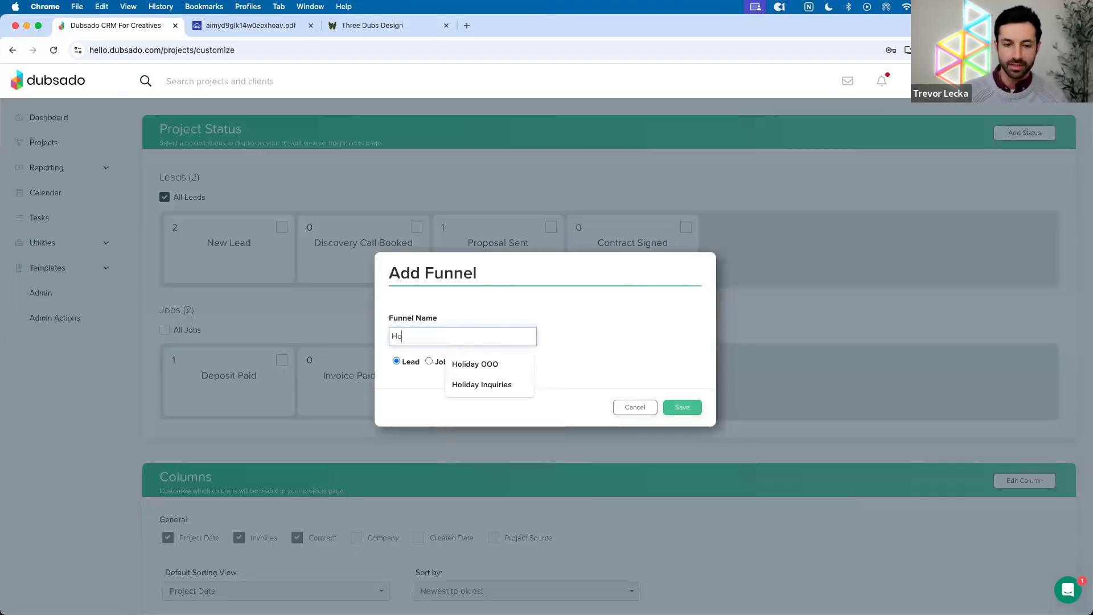
{"action": "left_click", "coordinate": [501, 383]}
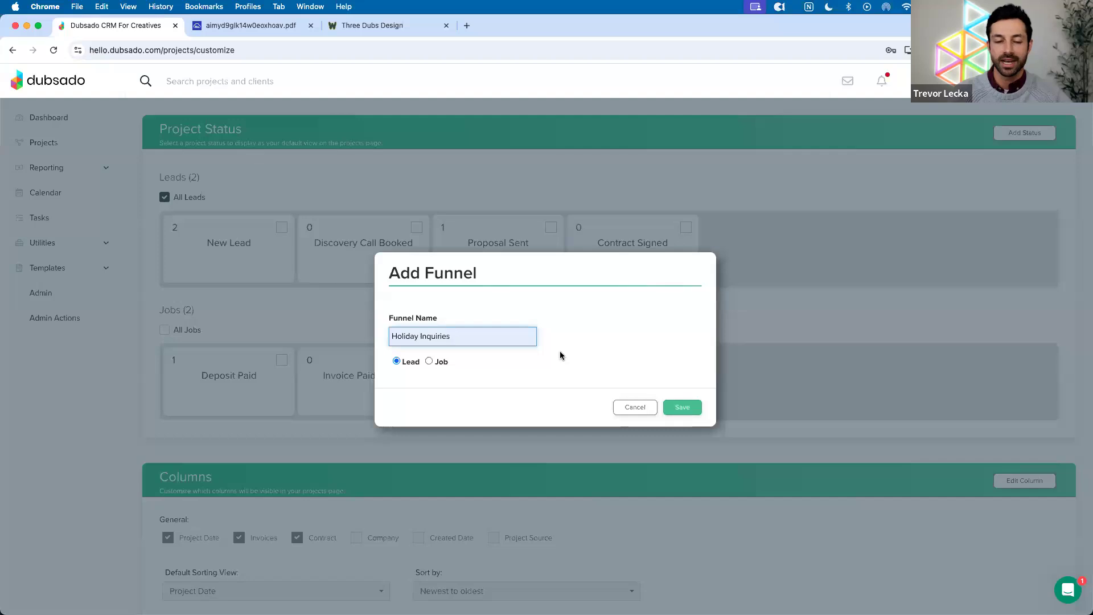
{"action": "left_click", "coordinate": [680, 408]}
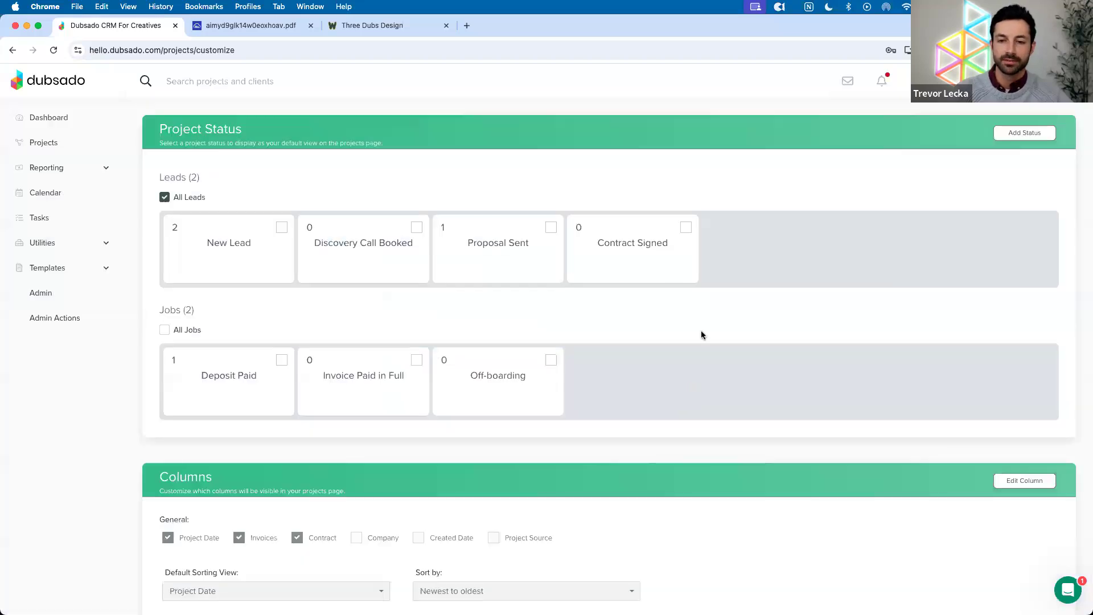
{"action": "left_click_drag", "start_coordinate": [748, 264], "coordinate": [225, 247]}
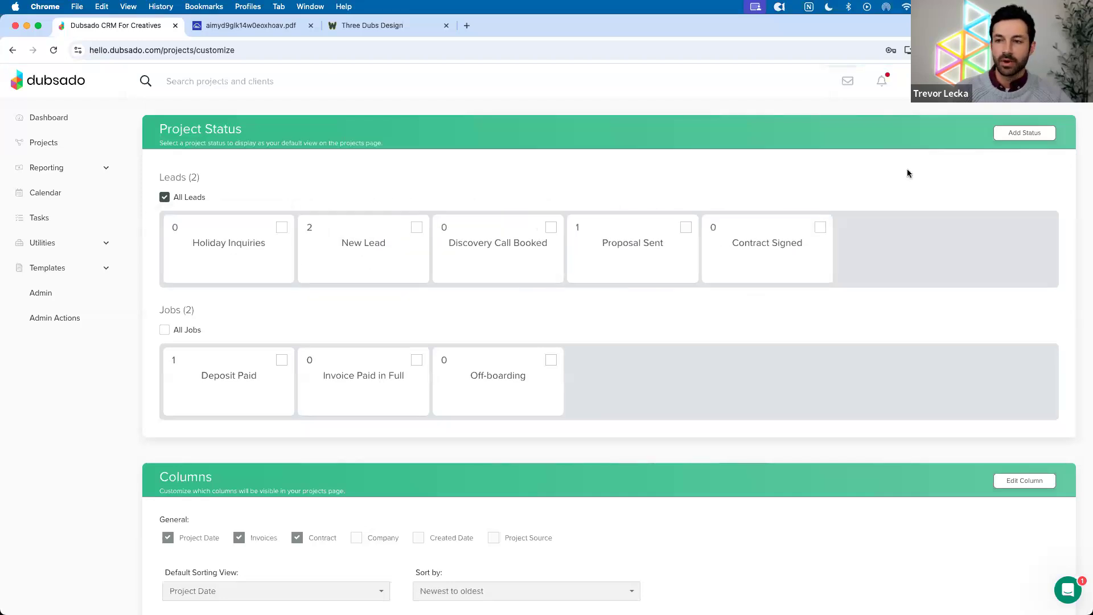
{"action": "left_click", "coordinate": [74, 151]}
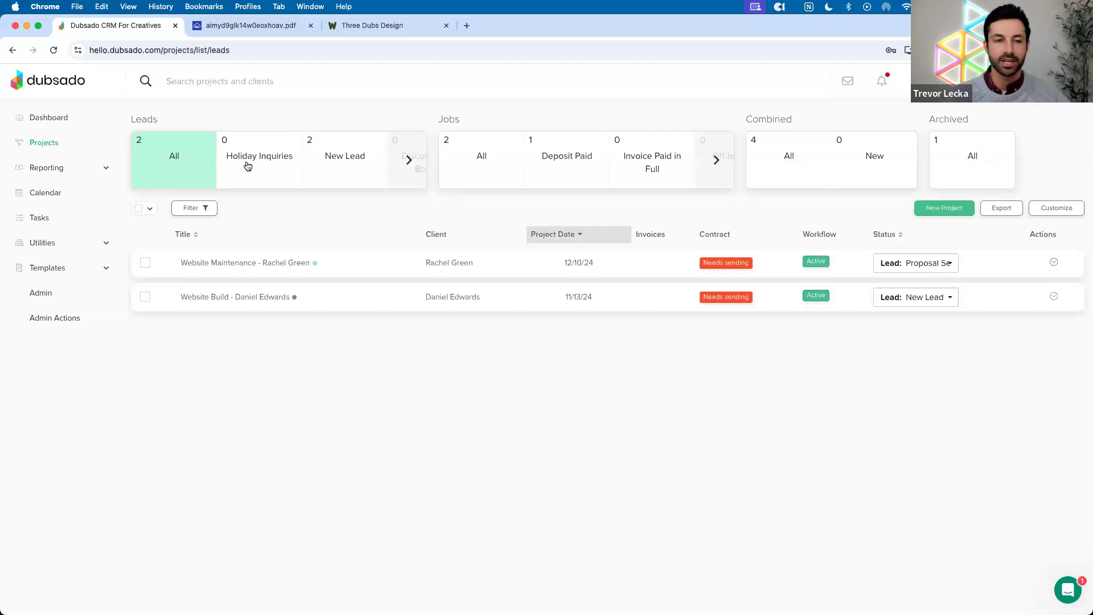
Filter the projects to Holiday Inquiries, then expand Templates in the sidebar
{"action": "left_click", "coordinate": [247, 166]}
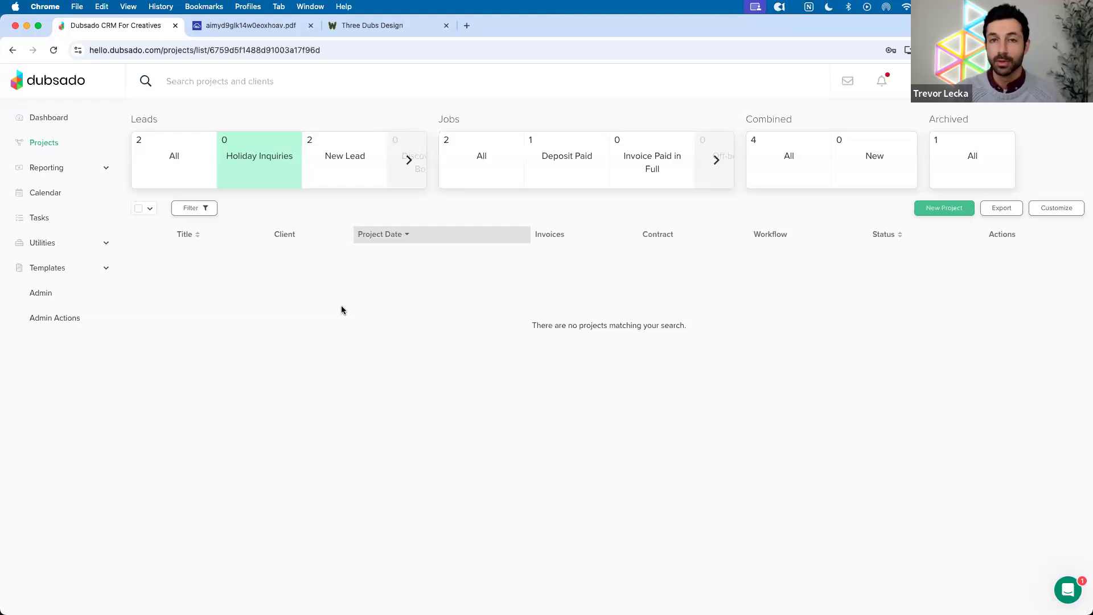
{"action": "left_click", "coordinate": [40, 270]}
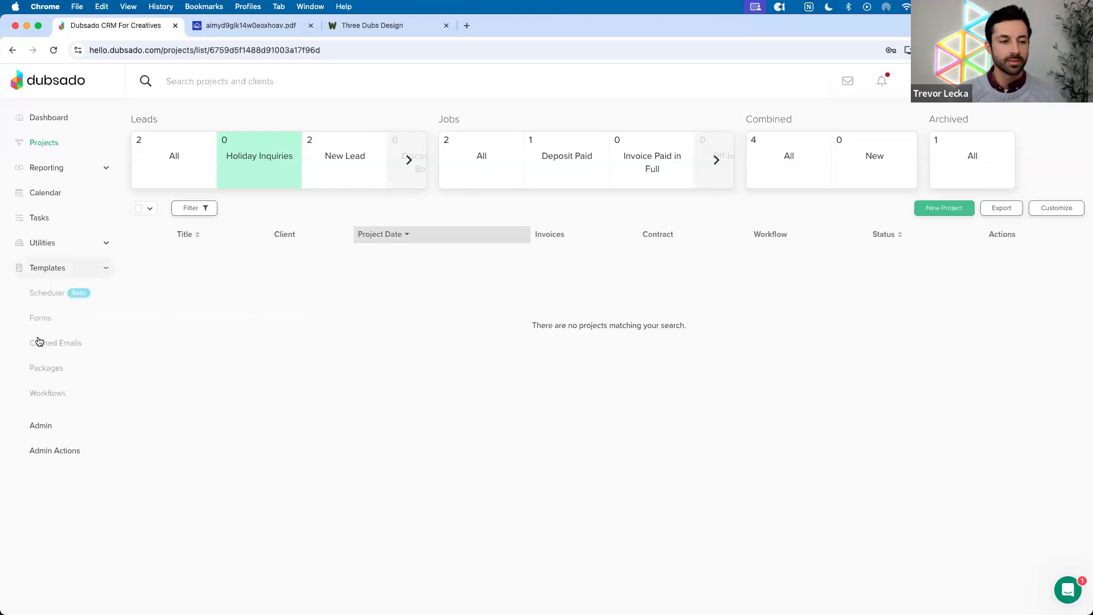
Open the Workflows templates page to view the Holiday Inquiry Response workflow
{"action": "left_click", "coordinate": [49, 392]}
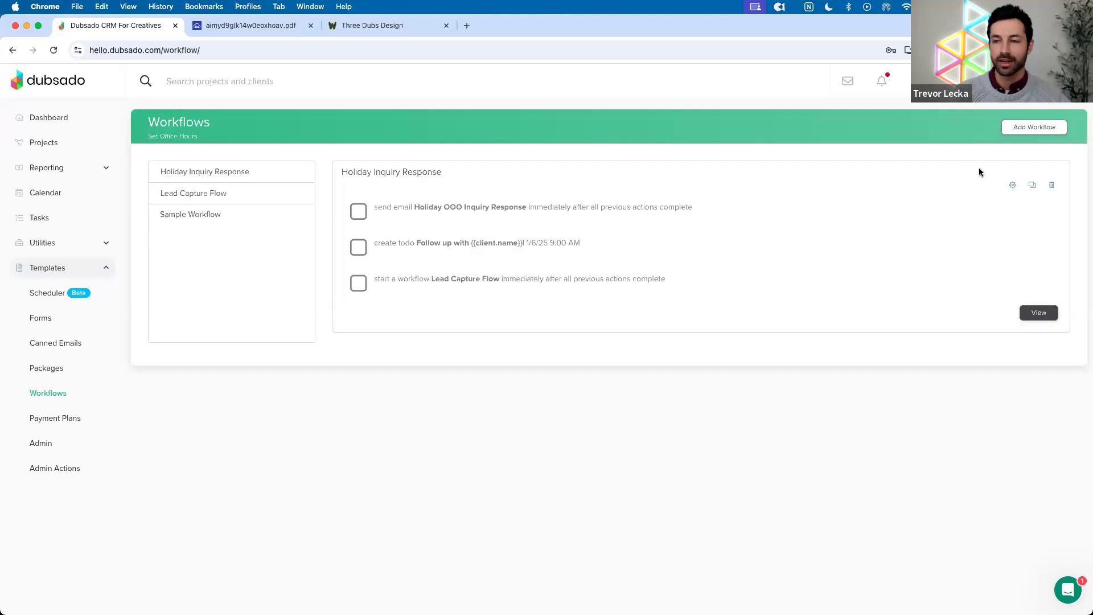
Create a new workflow named 'Holiday Inquiries' and start its first action
{"action": "left_click", "coordinate": [1022, 128]}
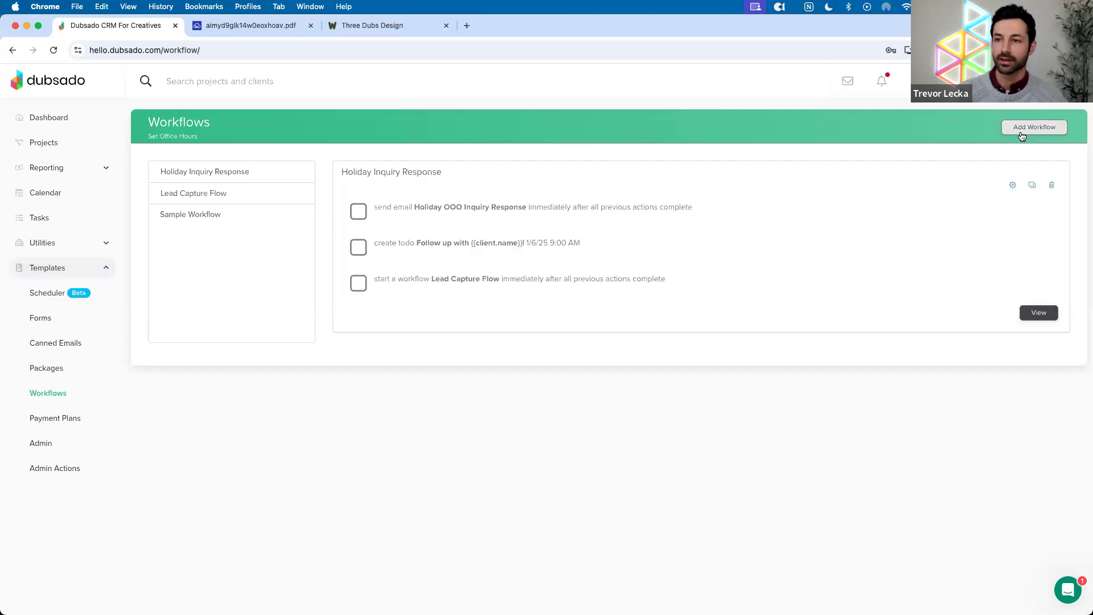
{"action": "left_click", "coordinate": [225, 176]}
{"action": "type", "text": "Holi"}
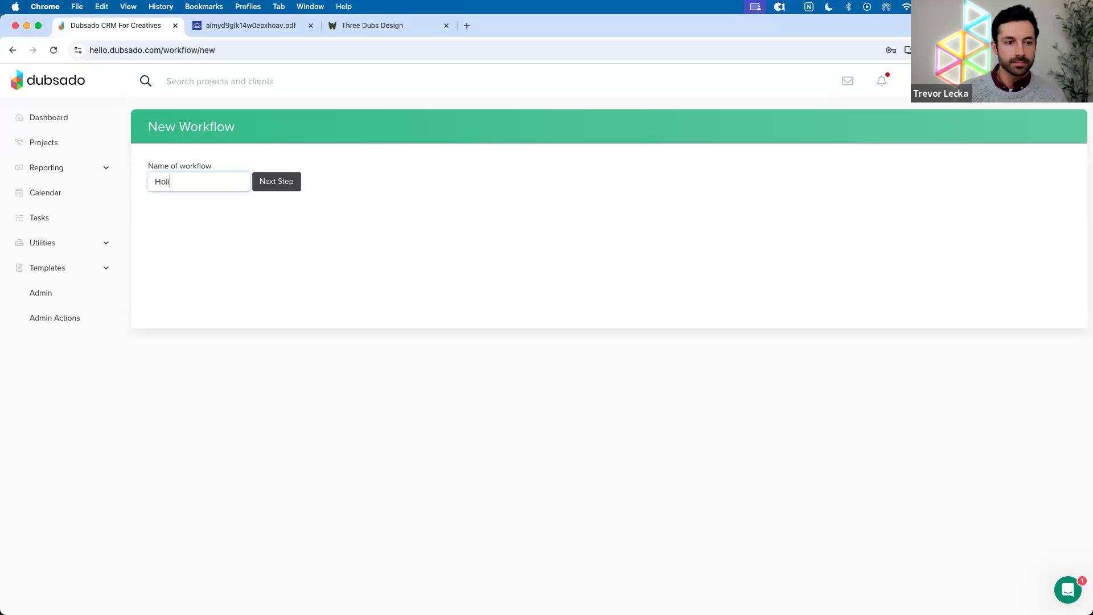
{"action": "type", "text": "day Inquiries"}
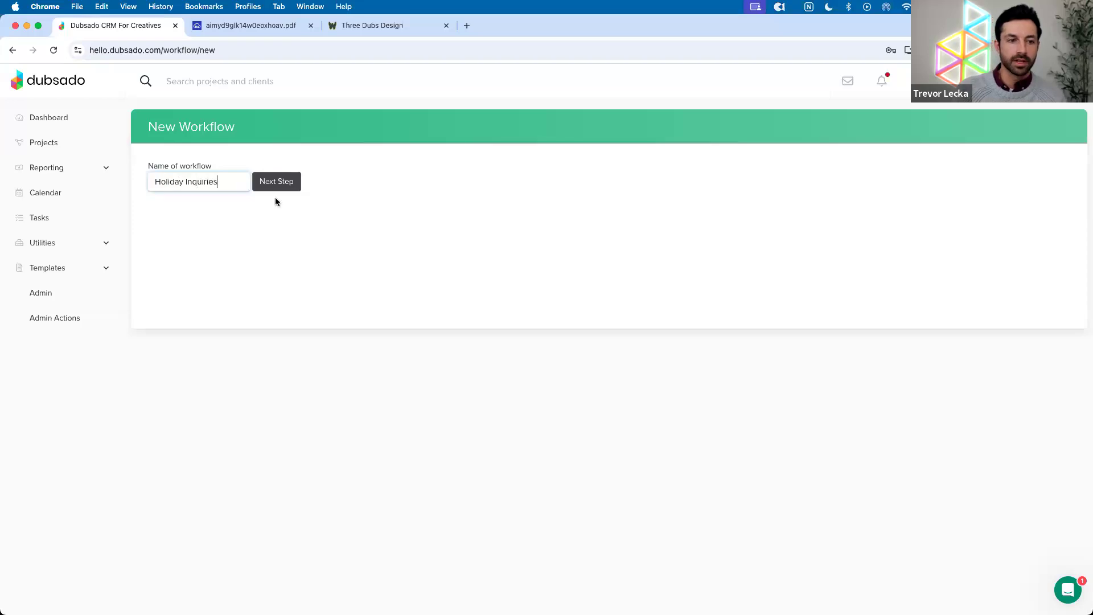
{"action": "key", "text": "Return"}
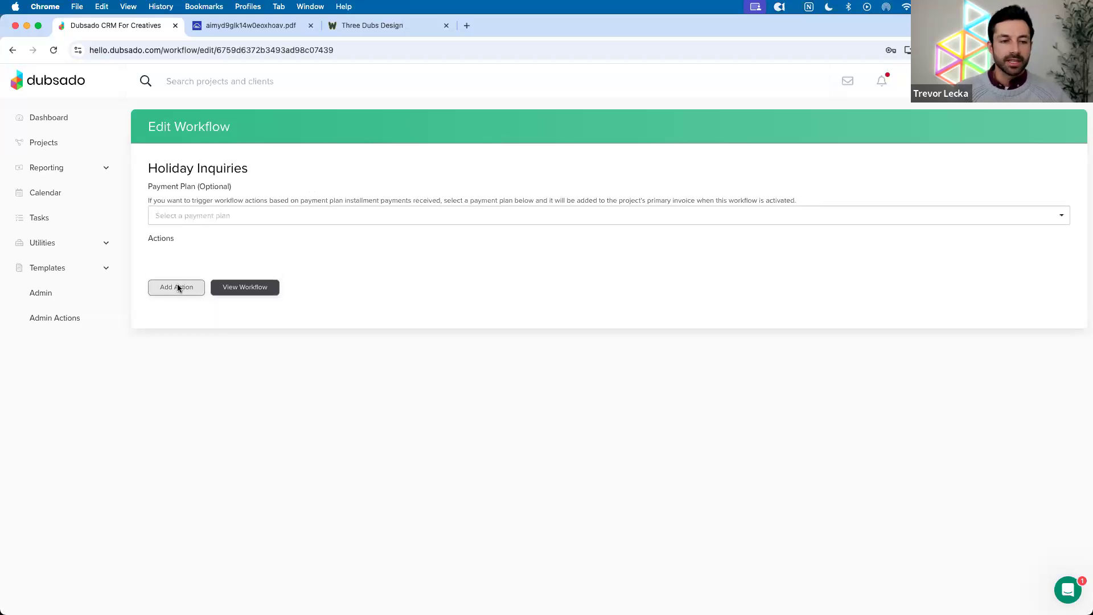
{"action": "left_click", "coordinate": [176, 285]}
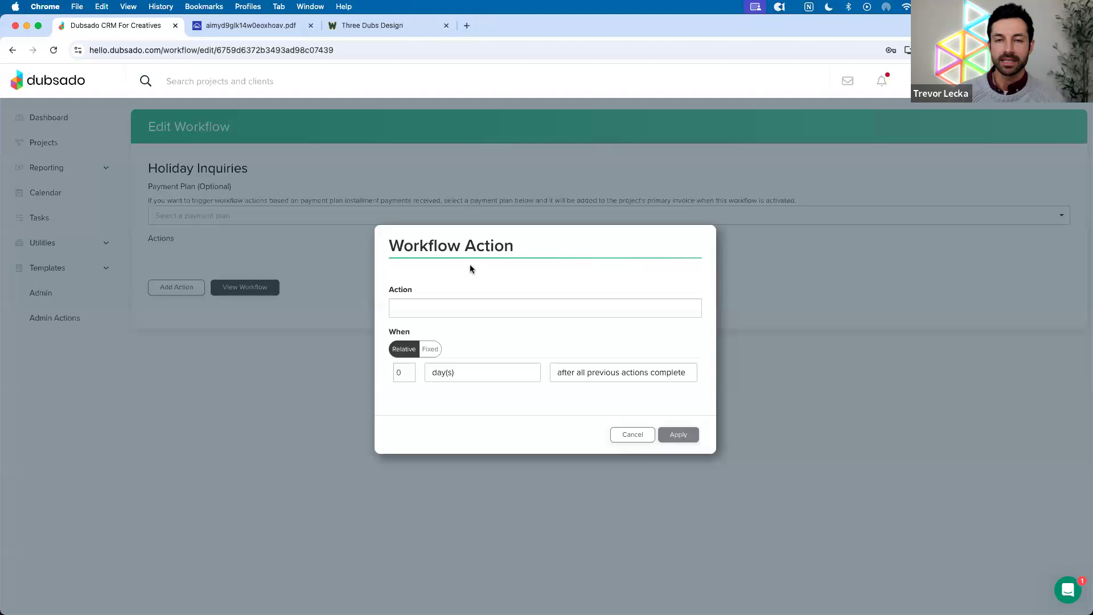
Set the first workflow action to Send Email, trying Send Form briefly before switching back
{"action": "left_click", "coordinate": [449, 304]}
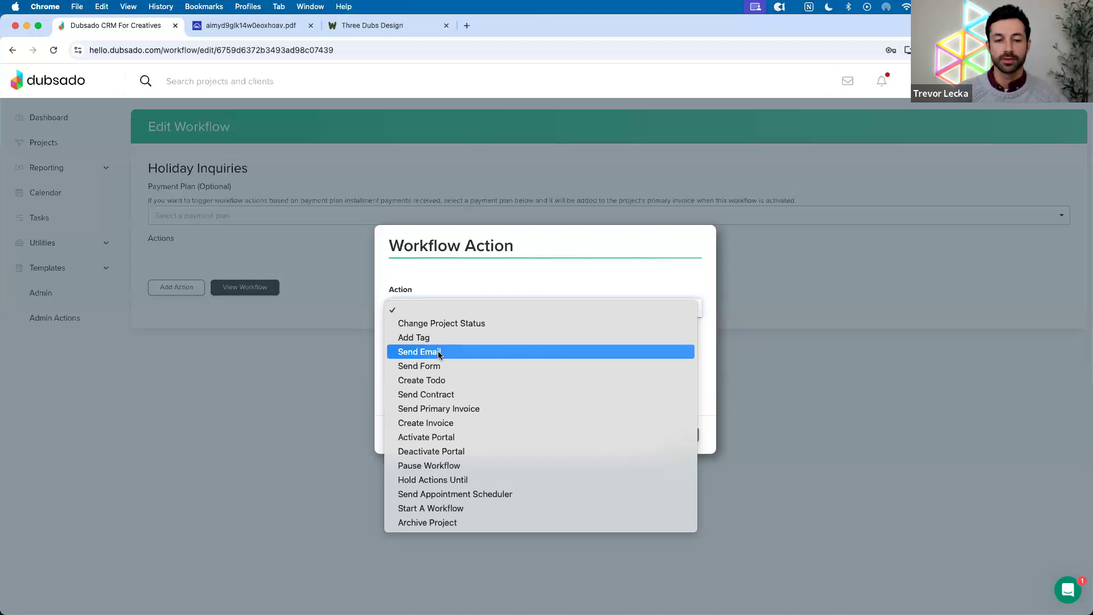
{"action": "left_click", "coordinate": [439, 353]}
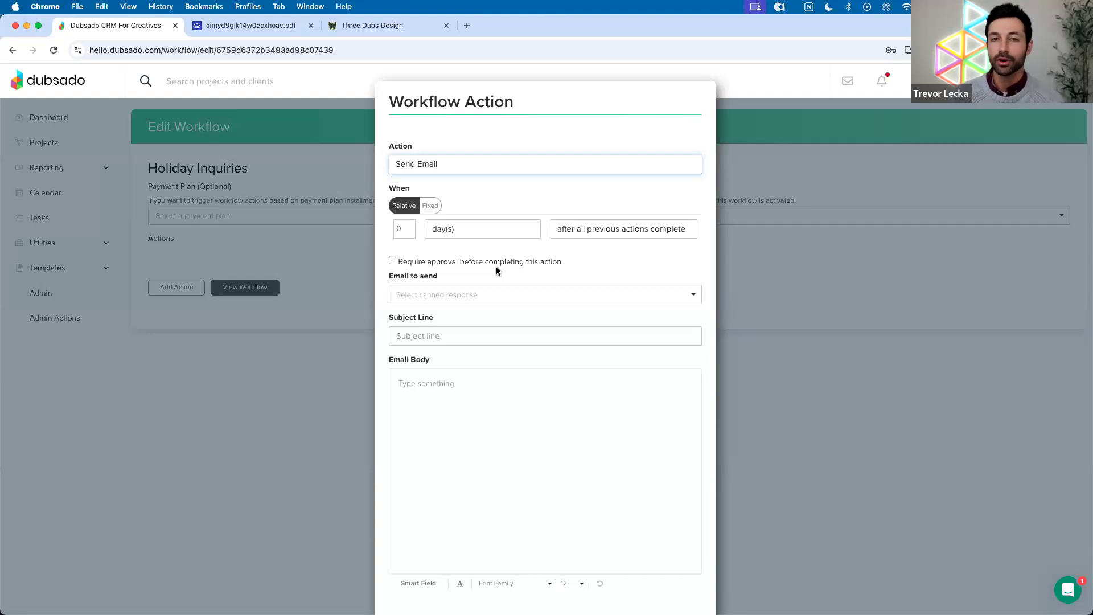
{"action": "left_click", "coordinate": [487, 167]}
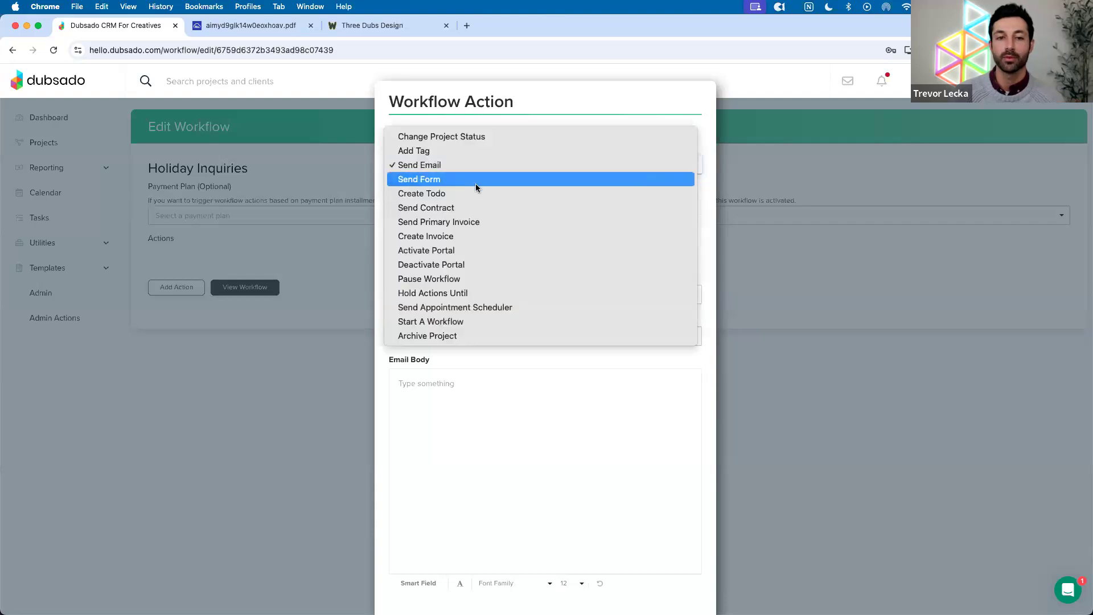
{"action": "left_click", "coordinate": [476, 184]}
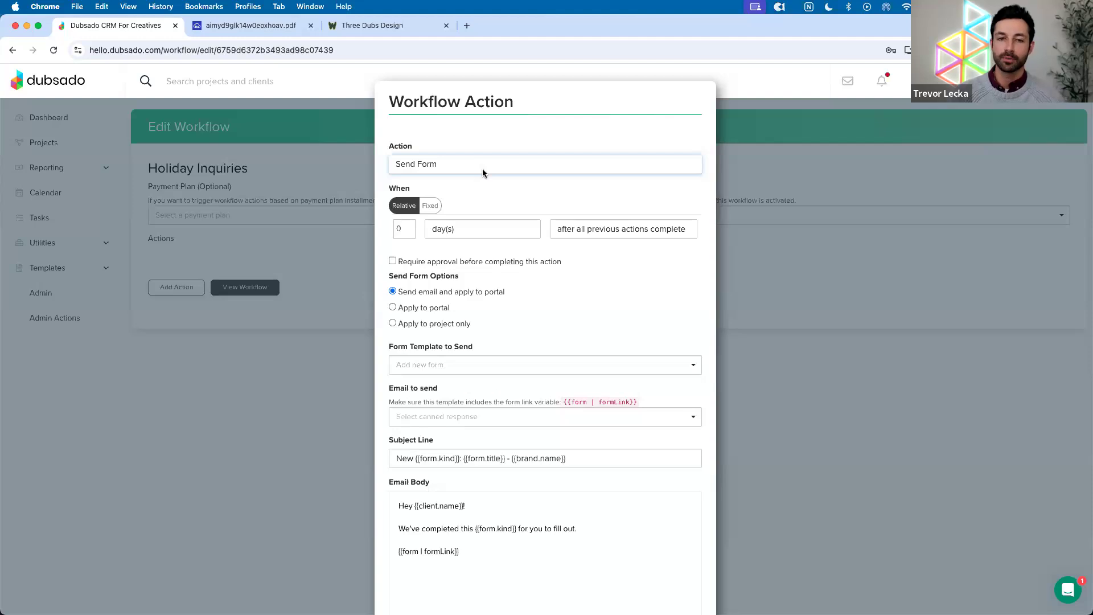
{"action": "left_click", "coordinate": [483, 168]}
{"action": "left_click", "coordinate": [479, 153]}
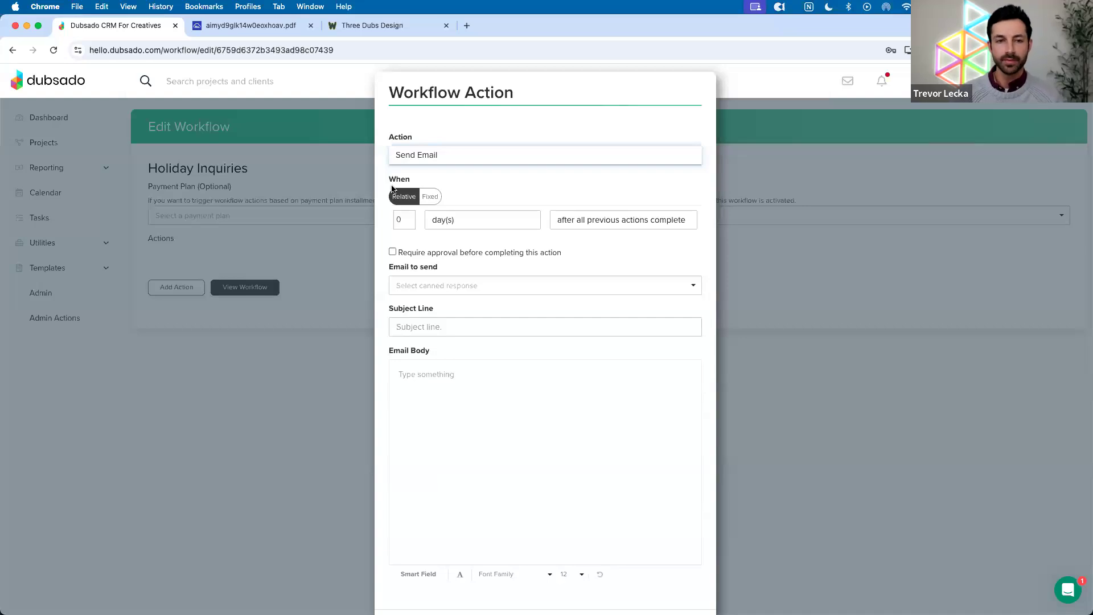
Try a 1 hour(s) delay on the Send Email action, then reset it to 0 day(s)
{"action": "left_click_drag", "start_coordinate": [390, 179], "coordinate": [408, 181]}
{"action": "left_click", "coordinate": [454, 174]}
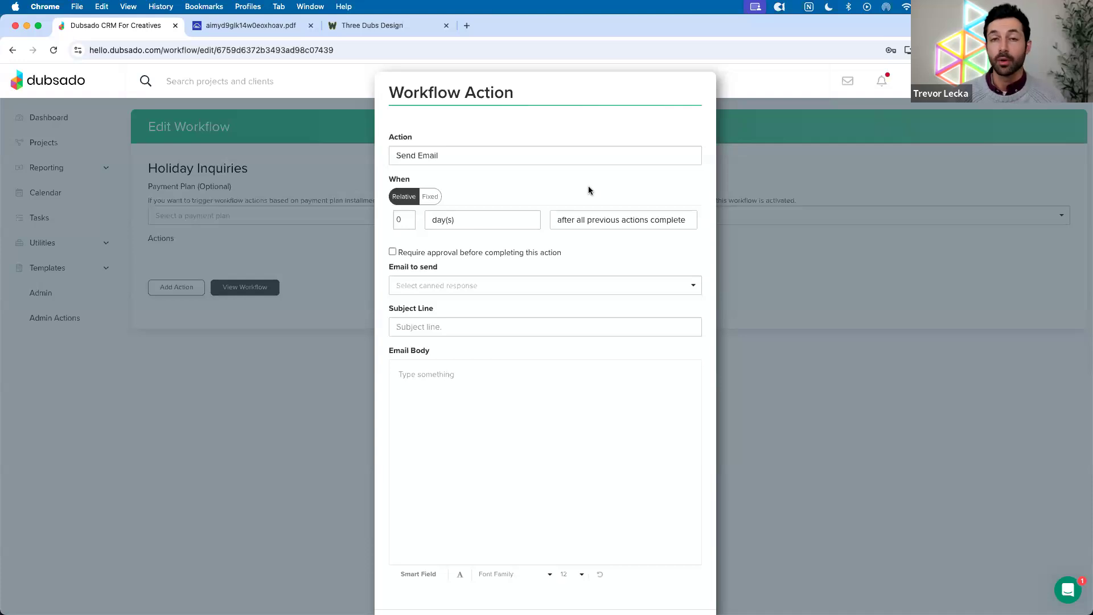
{"action": "left_click", "coordinate": [409, 217]}
{"action": "left_click", "coordinate": [444, 221]}
{"action": "left_click", "coordinate": [490, 204]}
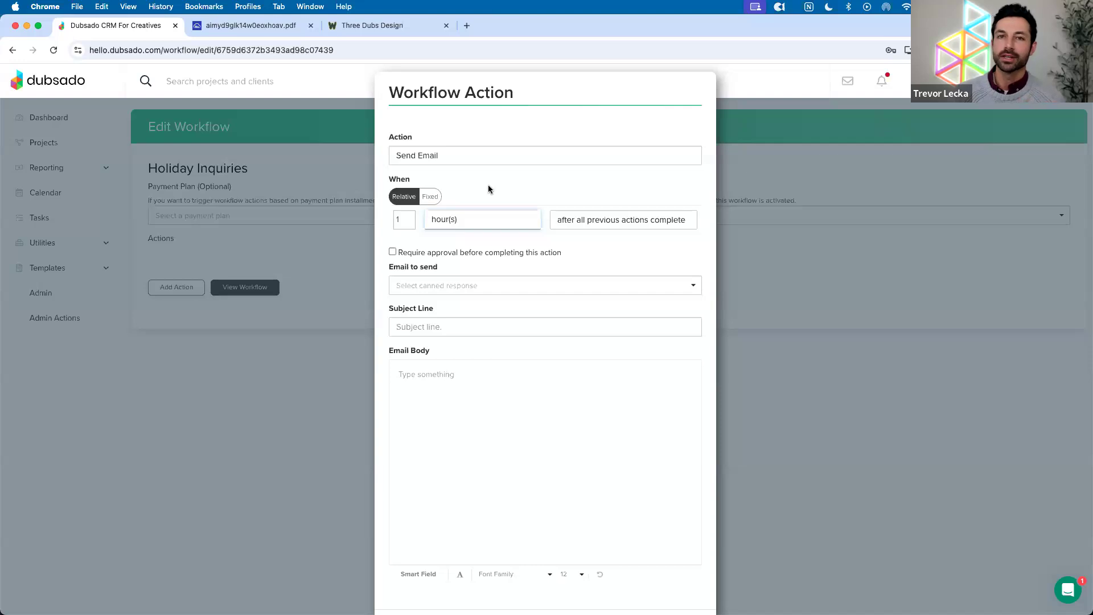
{"action": "left_click", "coordinate": [408, 222]}
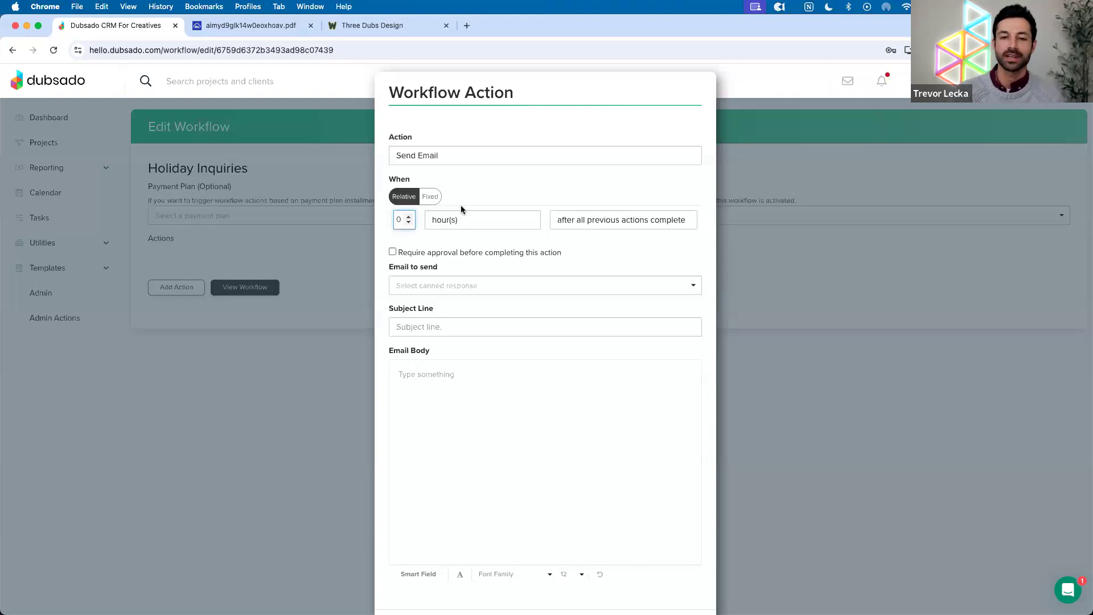
{"action": "left_click", "coordinate": [462, 214]}
{"action": "left_click", "coordinate": [456, 231]}
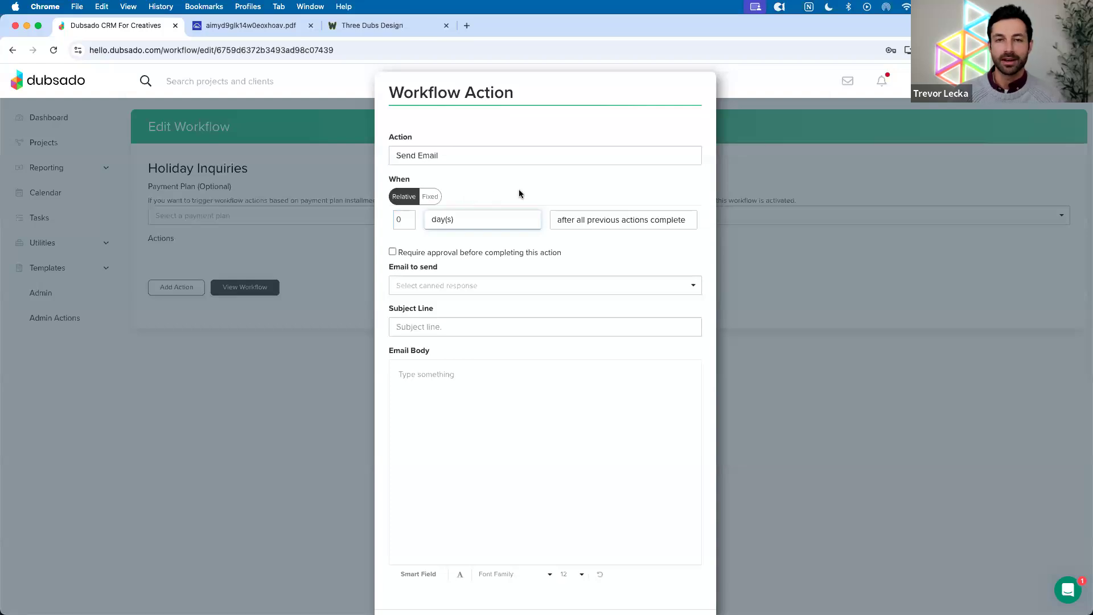
Bring up the Email to send dropdown and browse the list of canned emails
{"action": "scroll", "coordinate": [513, 205], "scroll_direction": "down", "scroll_amount": 1}
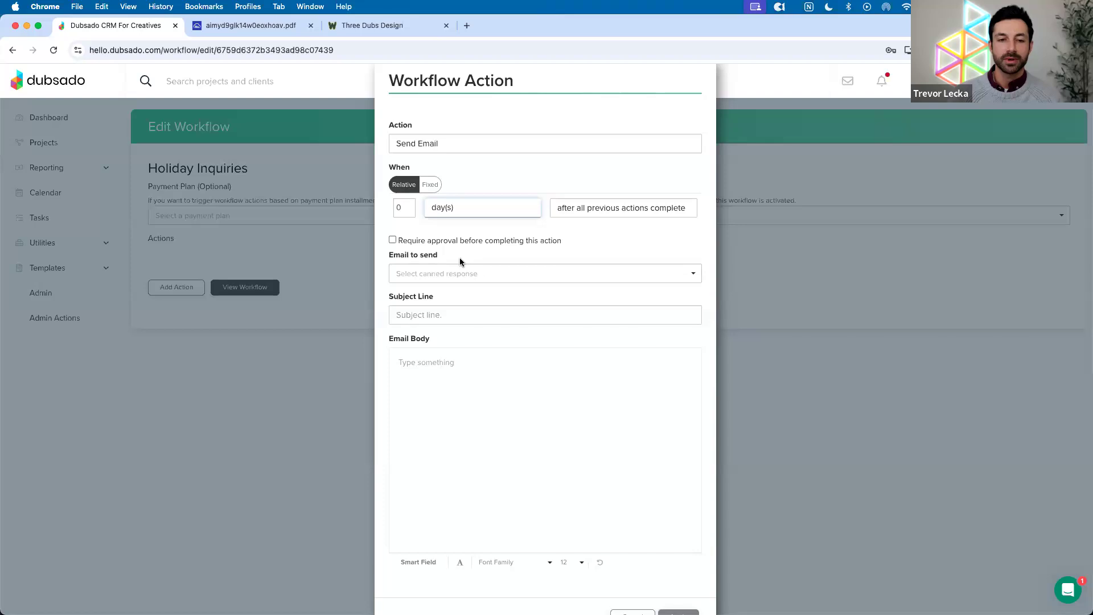
{"action": "scroll", "coordinate": [460, 262], "scroll_direction": "down", "scroll_amount": 1}
{"action": "left_click", "coordinate": [460, 253]}
{"action": "scroll", "coordinate": [476, 311], "scroll_direction": "down", "scroll_amount": 3}
{"action": "scroll", "coordinate": [477, 311], "scroll_direction": "down", "scroll_amount": 2}
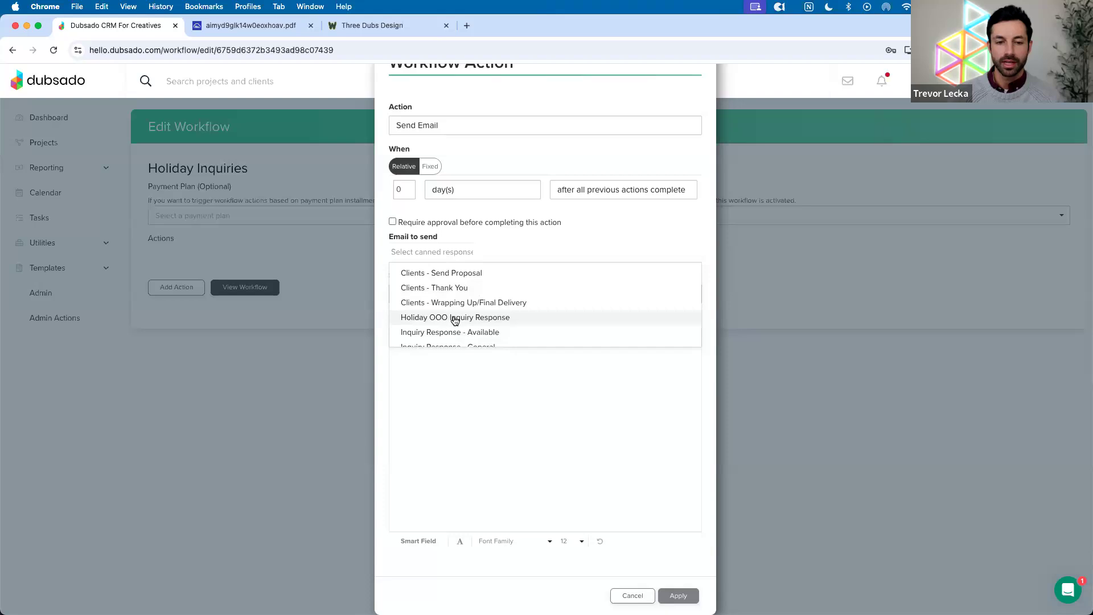
{"action": "left_click", "coordinate": [454, 320]}
{"action": "scroll", "coordinate": [515, 352], "scroll_direction": "down", "scroll_amount": 1}
{"action": "scroll", "coordinate": [515, 352], "scroll_direction": "up", "scroll_amount": 1}
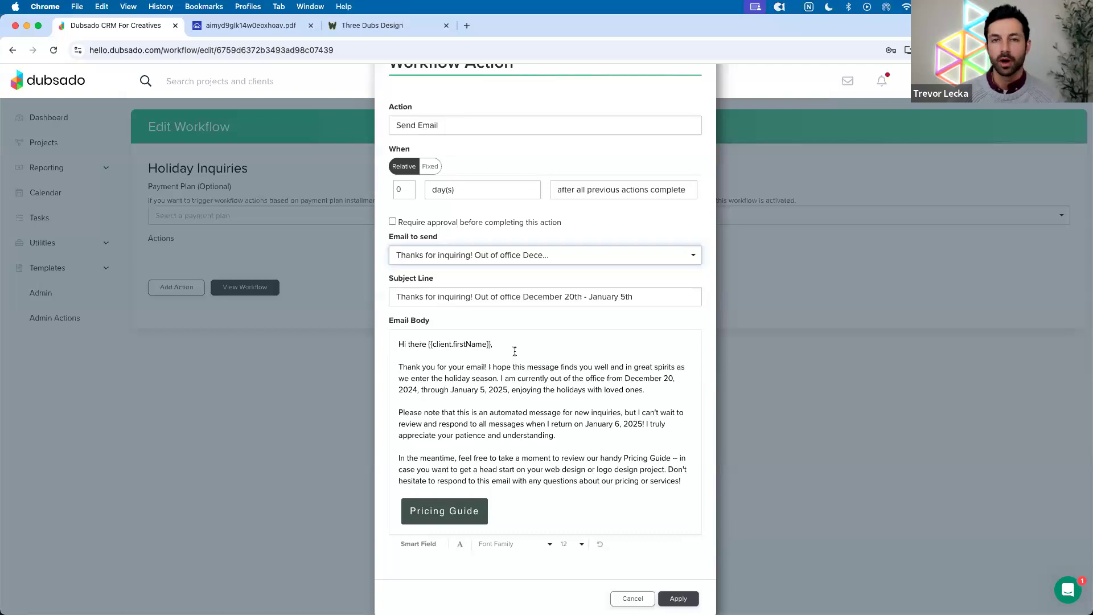
{"action": "left_click_drag", "start_coordinate": [428, 344], "coordinate": [496, 343]}
{"action": "left_click", "coordinate": [509, 343]}
{"action": "scroll", "coordinate": [510, 342], "scroll_direction": "down", "scroll_amount": 1}
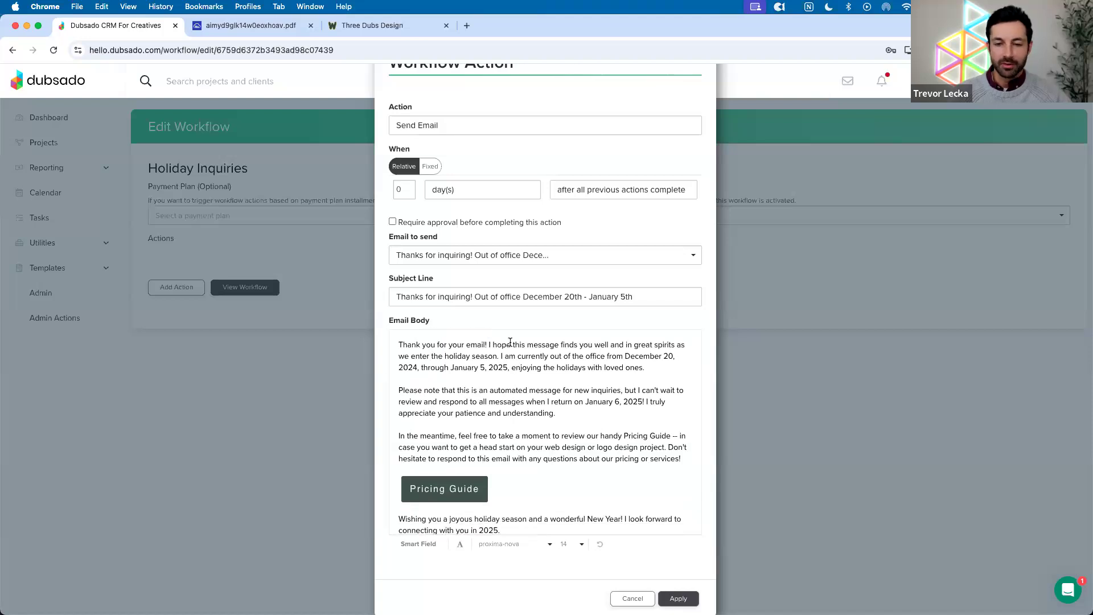
{"action": "left_click_drag", "start_coordinate": [625, 357], "coordinate": [488, 366]}
{"action": "left_click", "coordinate": [520, 368]}
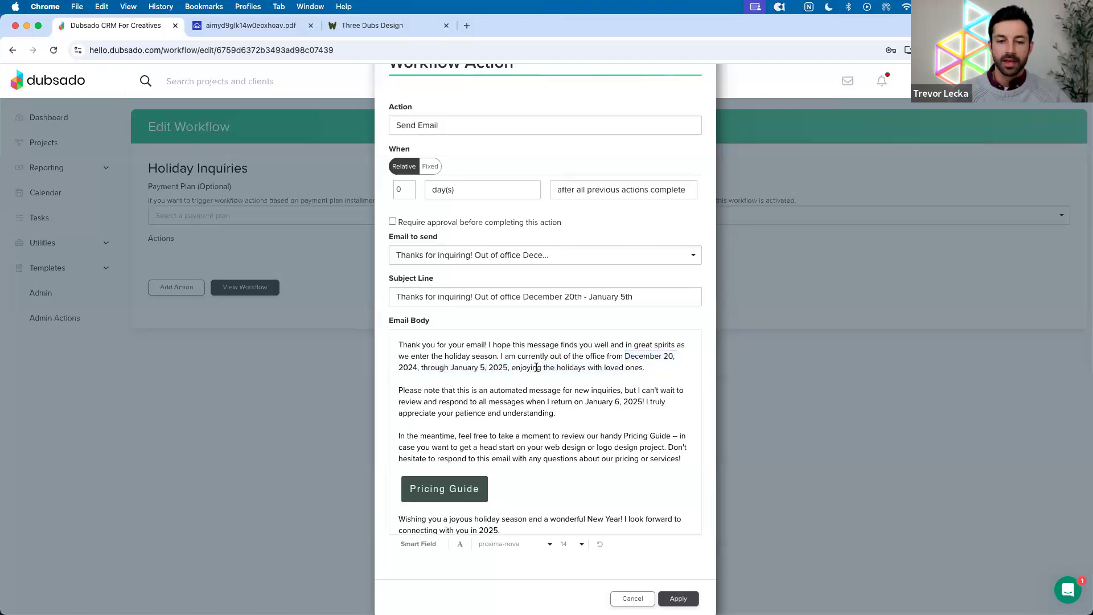
{"action": "scroll", "coordinate": [530, 368], "scroll_direction": "down", "scroll_amount": 2}
{"action": "left_click_drag", "start_coordinate": [585, 369], "coordinate": [638, 369]}
{"action": "left_click", "coordinate": [520, 405]}
{"action": "scroll", "coordinate": [518, 408], "scroll_direction": "down", "scroll_amount": 1}
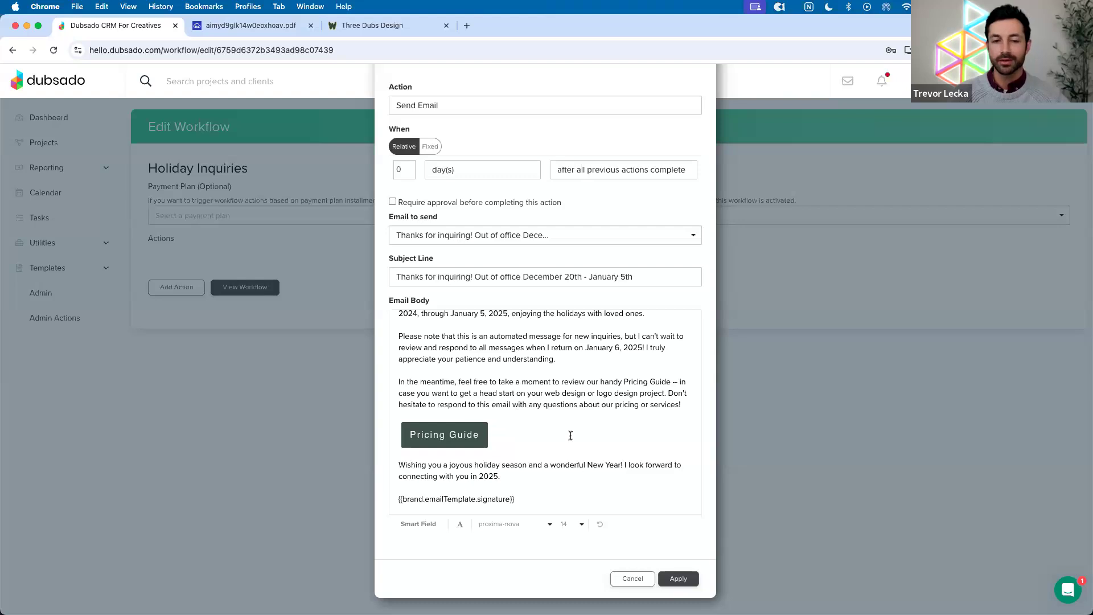
{"action": "scroll", "coordinate": [541, 450], "scroll_direction": "up", "scroll_amount": 3}
{"action": "scroll", "coordinate": [455, 439], "scroll_direction": "down", "scroll_amount": 3}
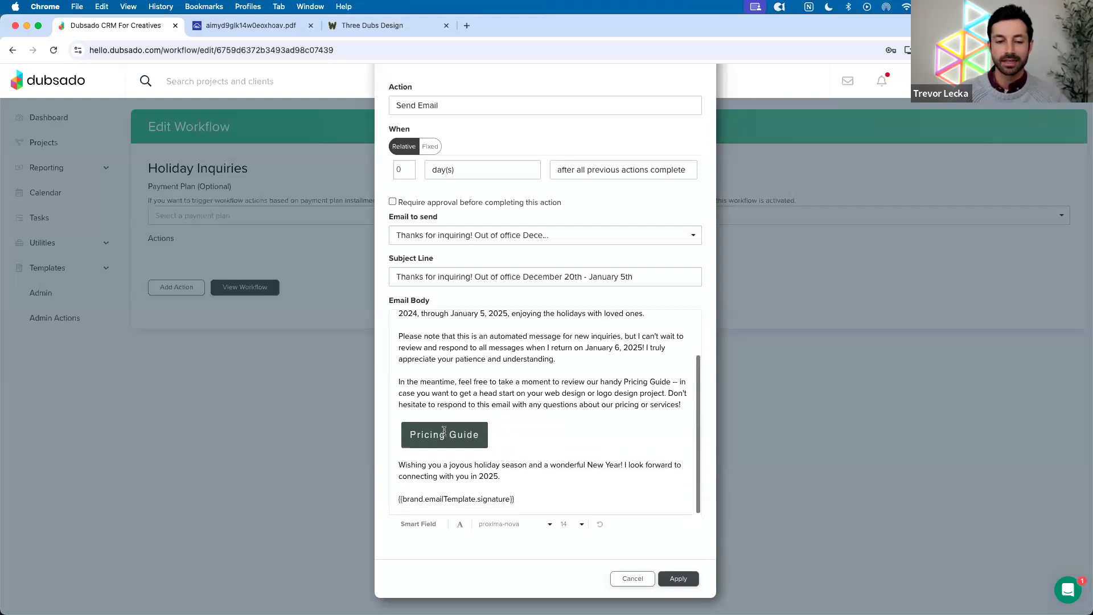
Page through the Pricing Guide PDF down to the Elite web design package
{"action": "left_click", "coordinate": [250, 25]}
{"action": "scroll", "coordinate": [509, 218], "scroll_direction": "down", "scroll_amount": 10}
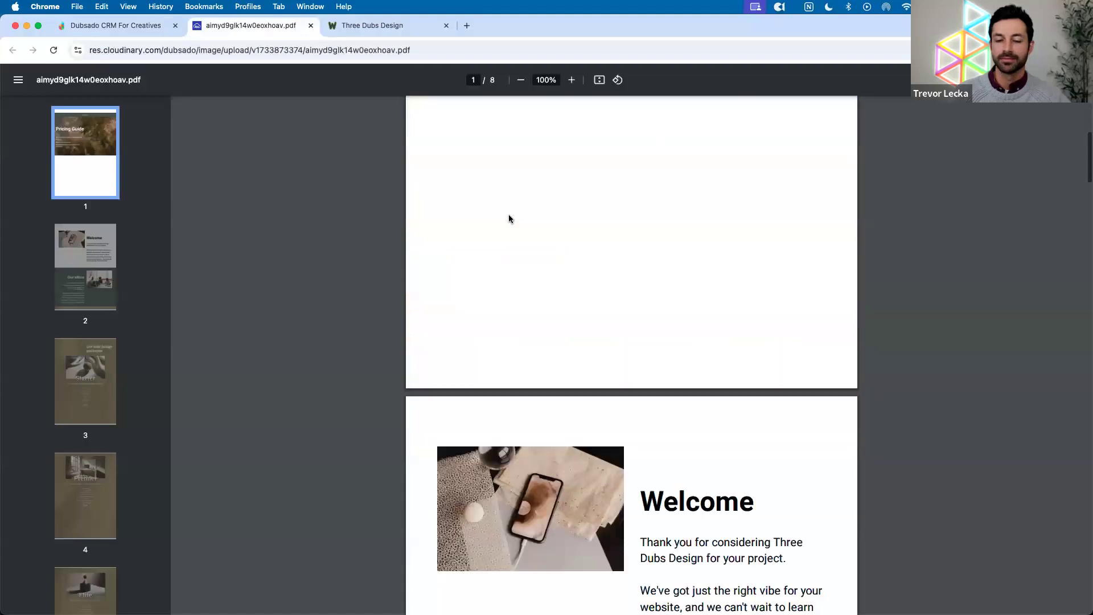
{"action": "scroll", "coordinate": [509, 218], "scroll_direction": "down", "scroll_amount": 10}
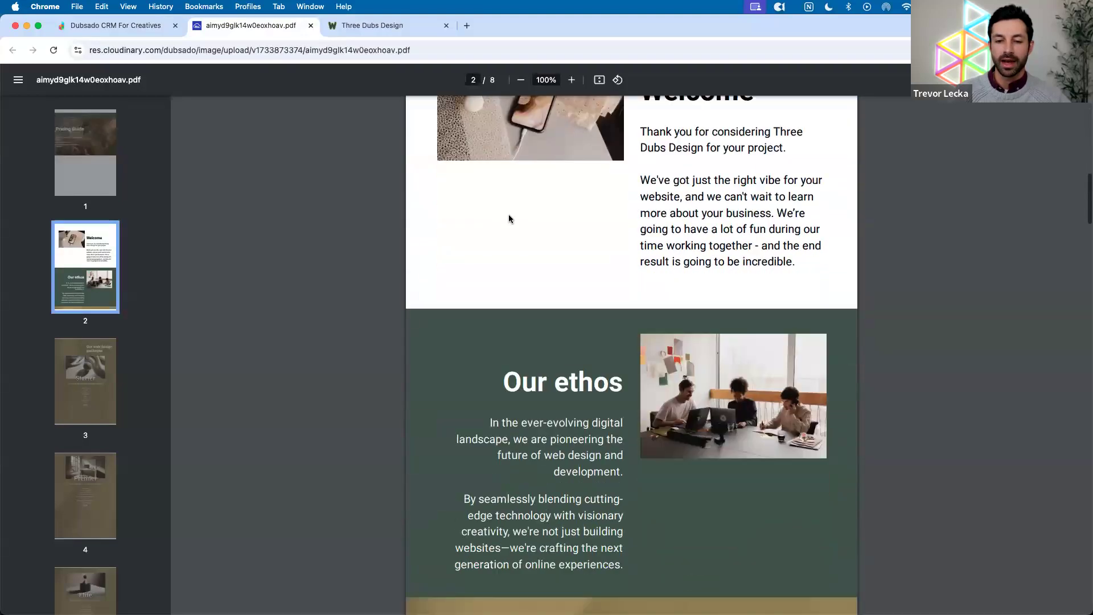
{"action": "scroll", "coordinate": [509, 219], "scroll_direction": "down", "scroll_amount": 8}
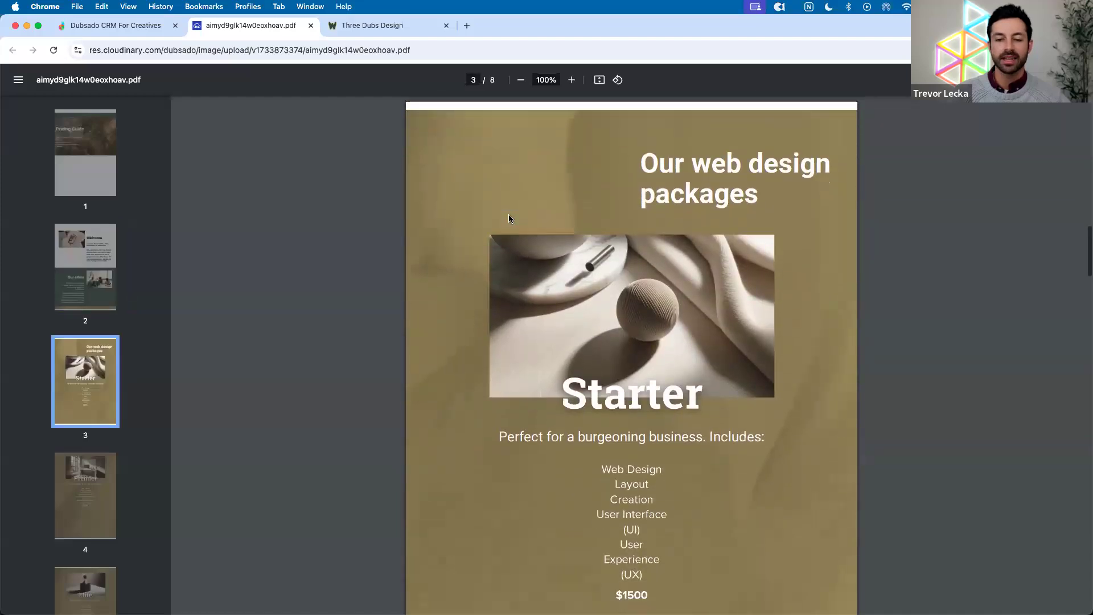
{"action": "scroll", "coordinate": [509, 219], "scroll_direction": "down", "scroll_amount": 10}
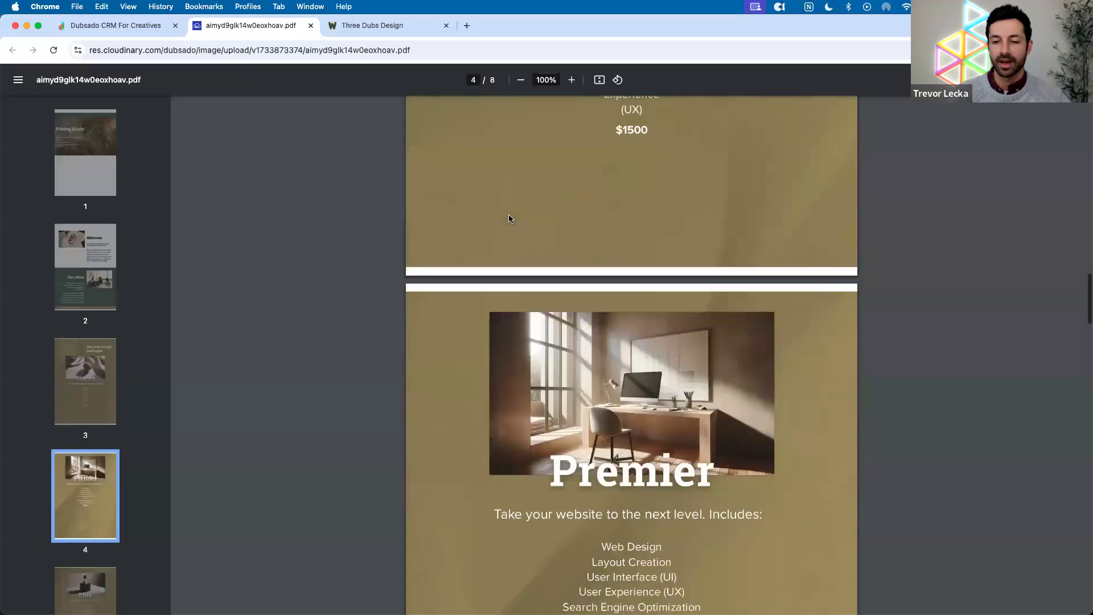
{"action": "scroll", "coordinate": [510, 218], "scroll_direction": "down", "scroll_amount": 9}
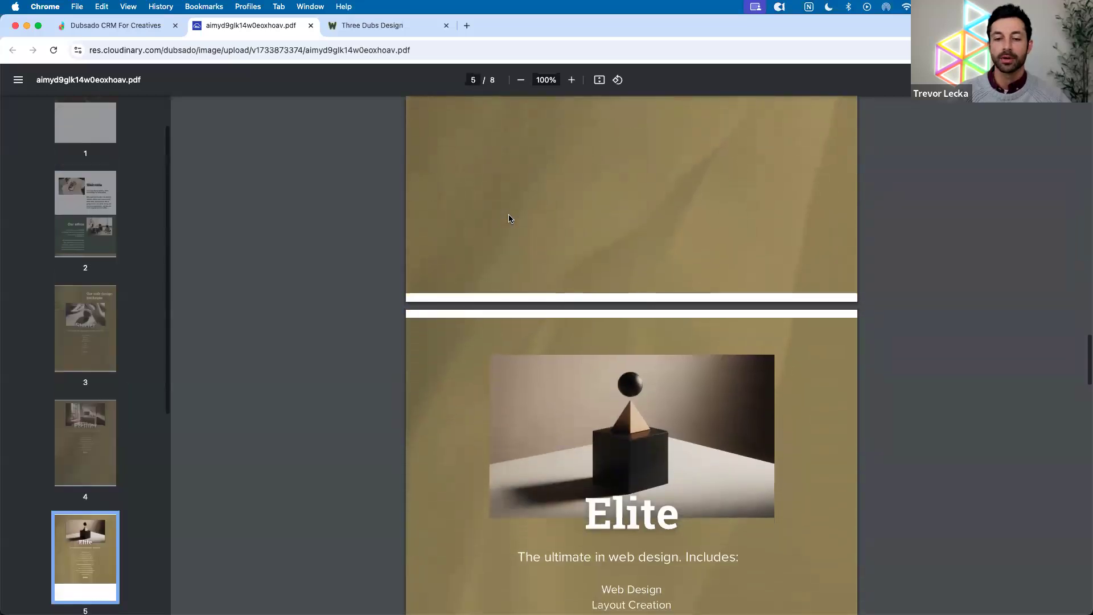
{"action": "scroll", "coordinate": [509, 218], "scroll_direction": "down", "scroll_amount": 10}
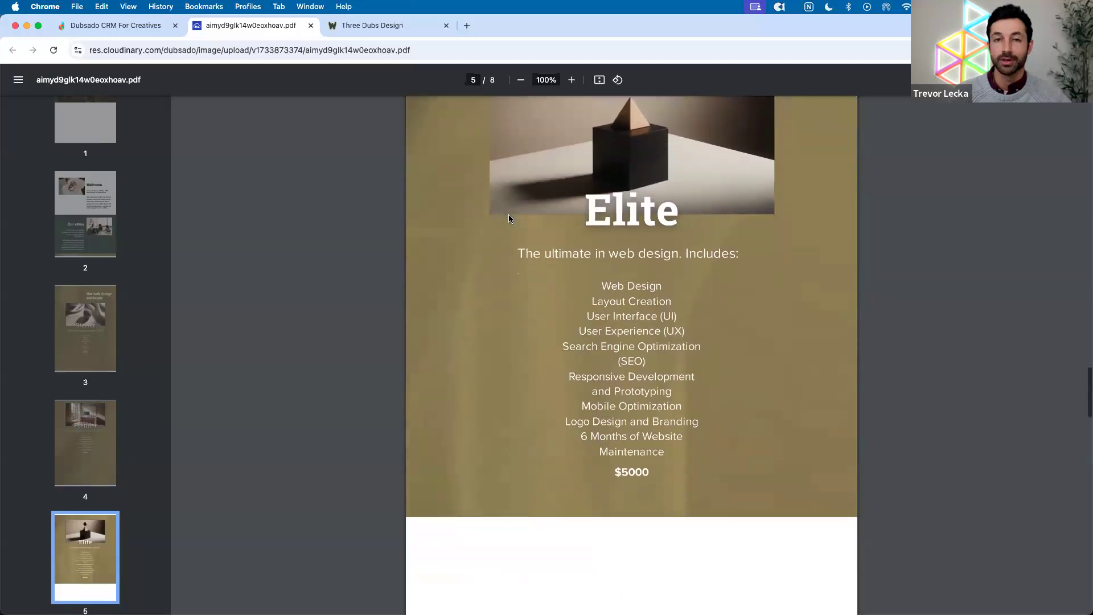
Apply the Holiday OOO Inquiry Response email action and go to Templates > Forms
{"action": "left_click", "coordinate": [137, 25]}
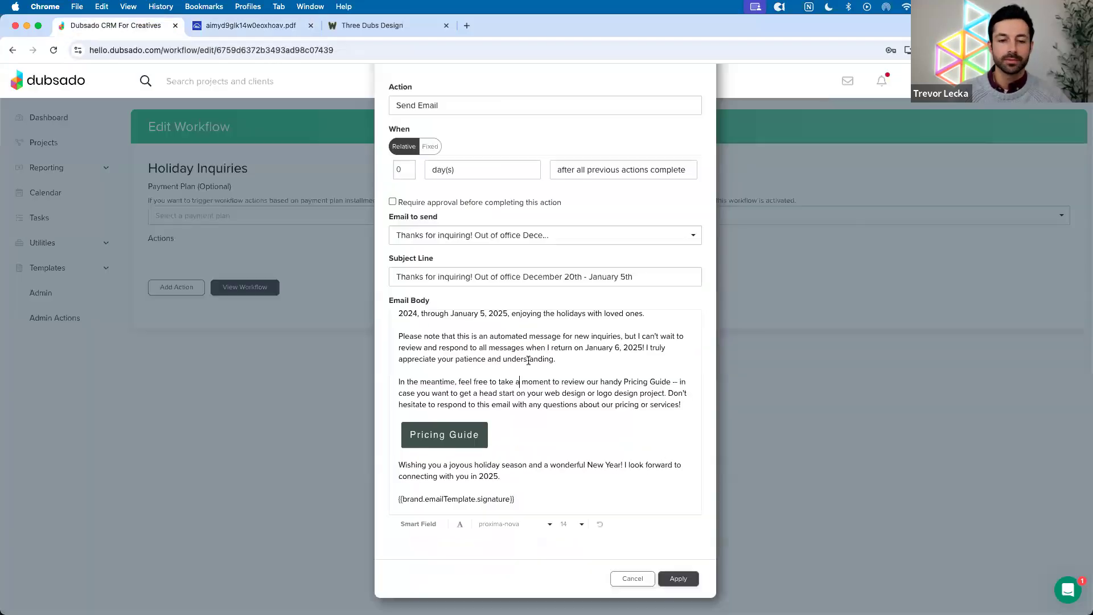
{"action": "left_click", "coordinate": [674, 577]}
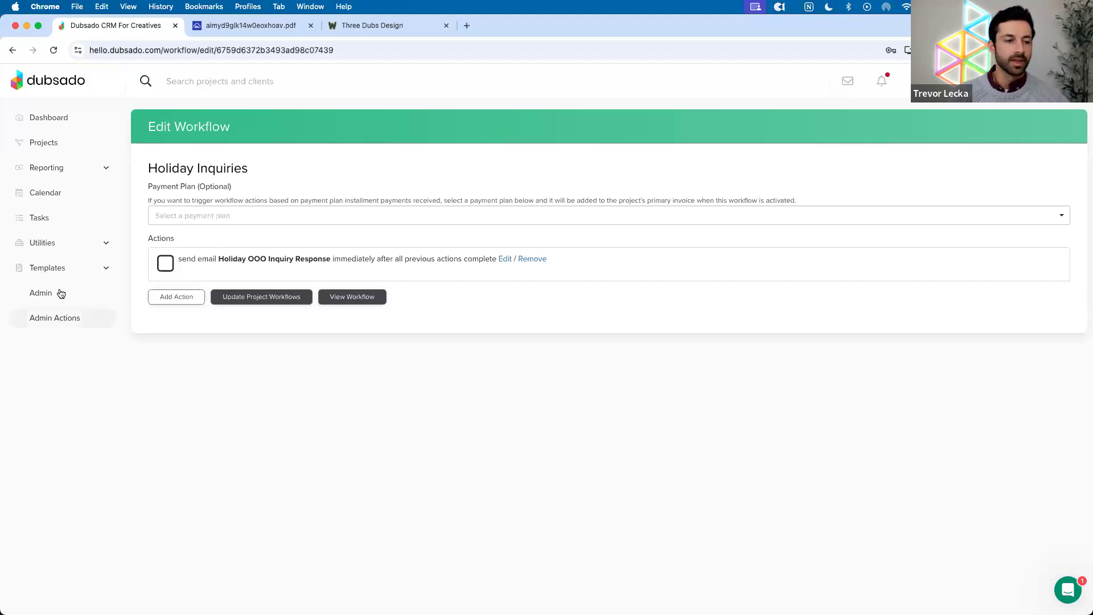
{"action": "left_click", "coordinate": [55, 271]}
{"action": "left_click", "coordinate": [40, 316]}
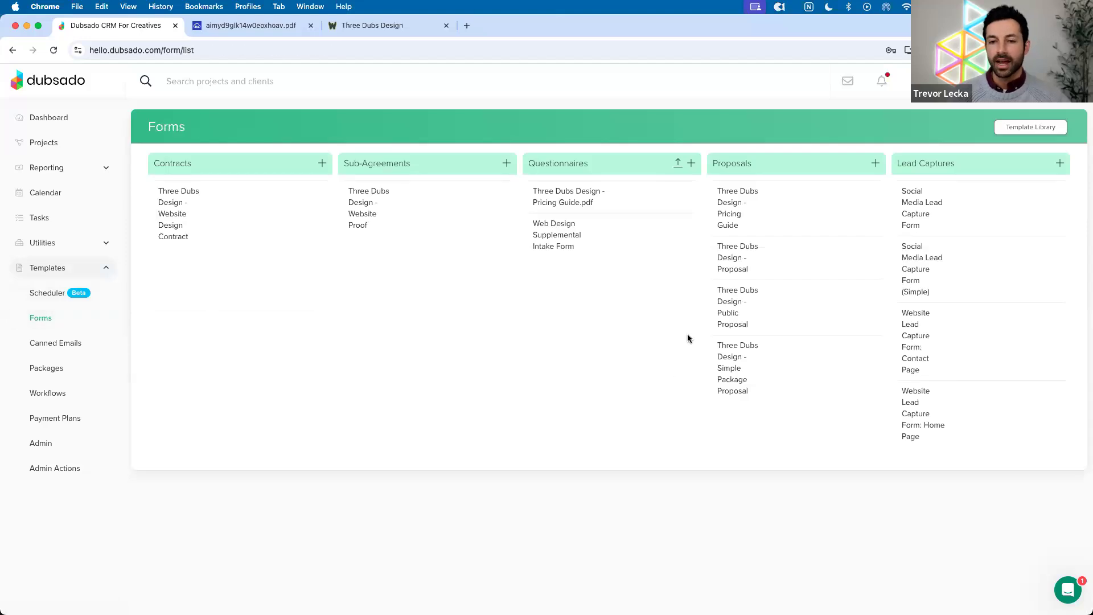
{"action": "left_click", "coordinate": [722, 269]}
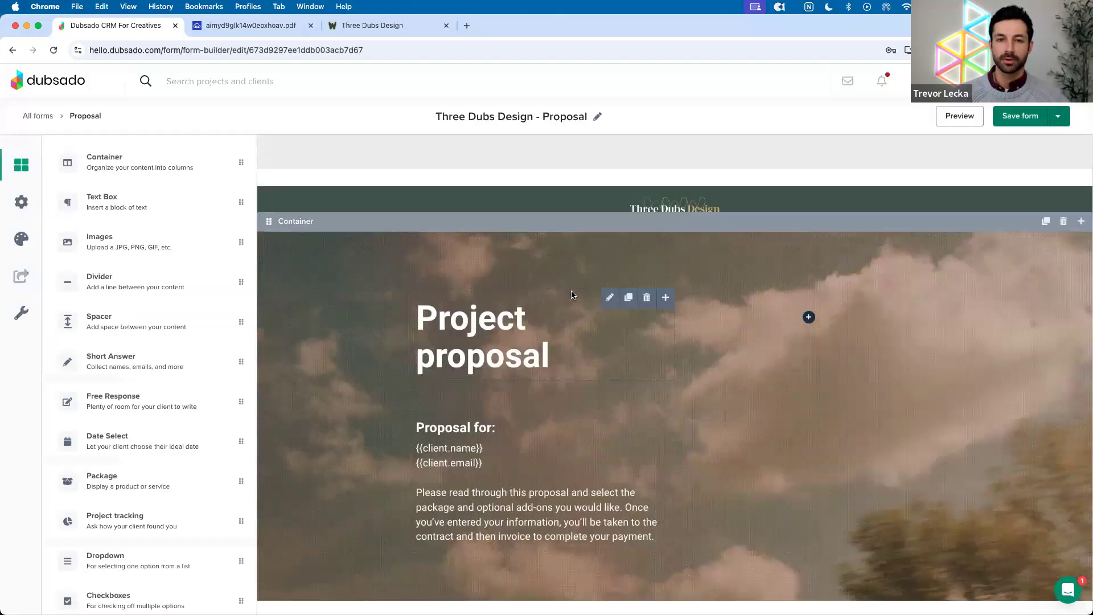
{"action": "scroll", "coordinate": [572, 295], "scroll_direction": "down", "scroll_amount": 4}
{"action": "scroll", "coordinate": [571, 295], "scroll_direction": "down", "scroll_amount": 10}
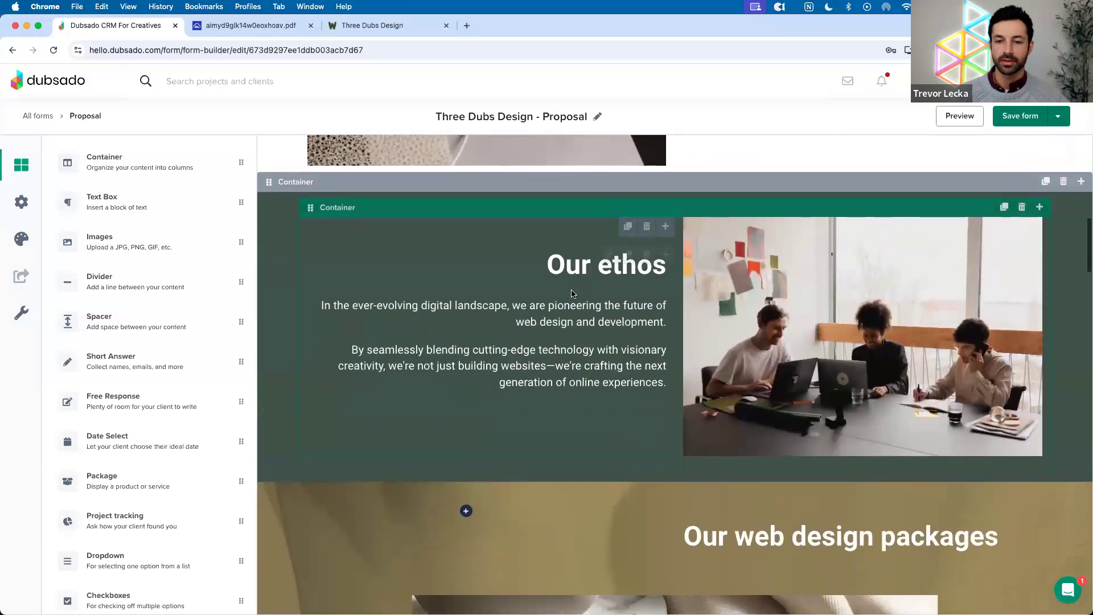
{"action": "scroll", "coordinate": [428, 251], "scroll_direction": "up", "scroll_amount": 10}
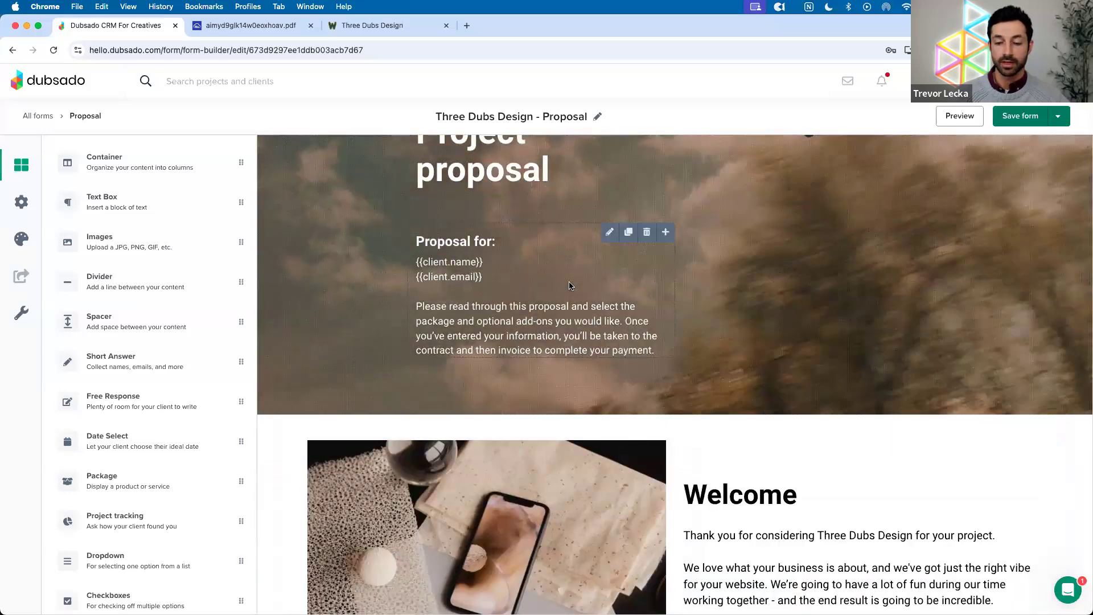
{"action": "scroll", "coordinate": [569, 285], "scroll_direction": "down", "scroll_amount": 15}
{"action": "scroll", "coordinate": [570, 286], "scroll_direction": "down", "scroll_amount": 5}
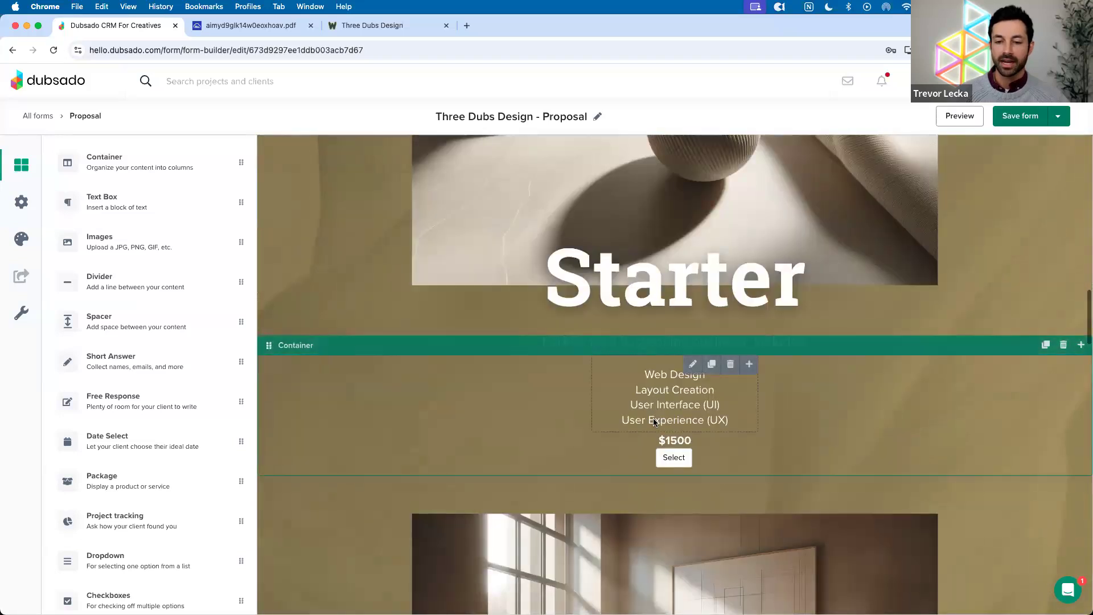
{"action": "scroll", "coordinate": [551, 389], "scroll_direction": "up", "scroll_amount": 2}
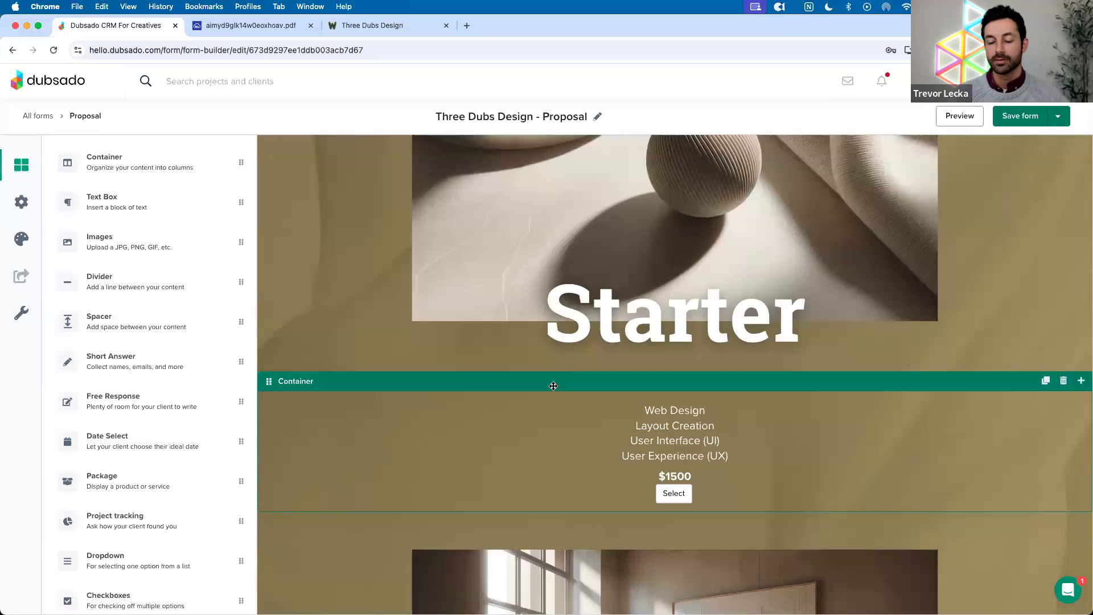
{"action": "scroll", "coordinate": [556, 389], "scroll_direction": "up", "scroll_amount": 1}
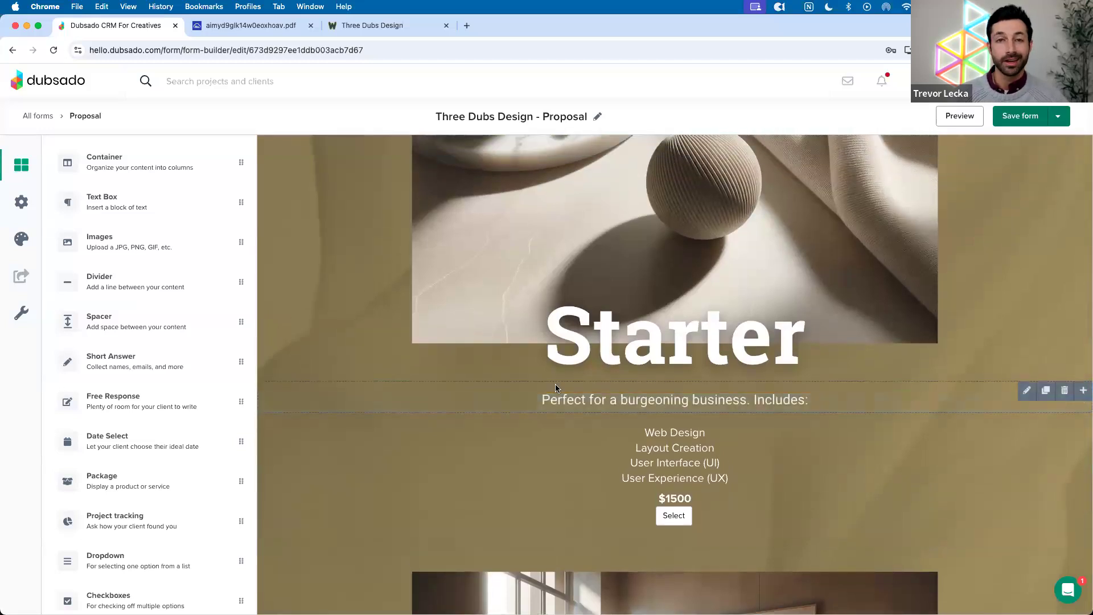
{"action": "scroll", "coordinate": [564, 393], "scroll_direction": "down", "scroll_amount": 4}
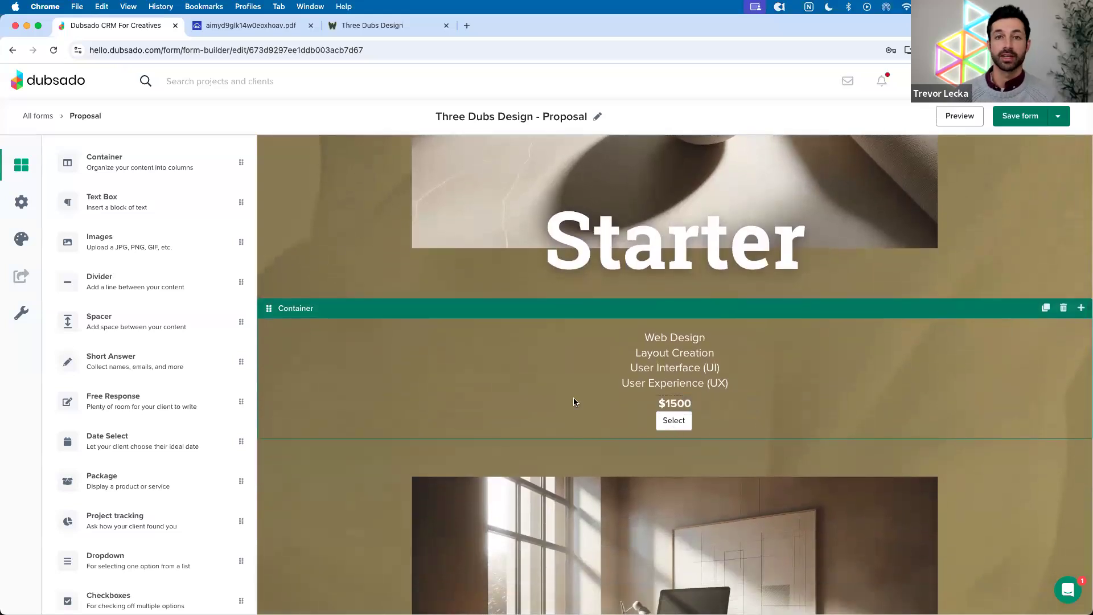
{"action": "left_click", "coordinate": [29, 210]}
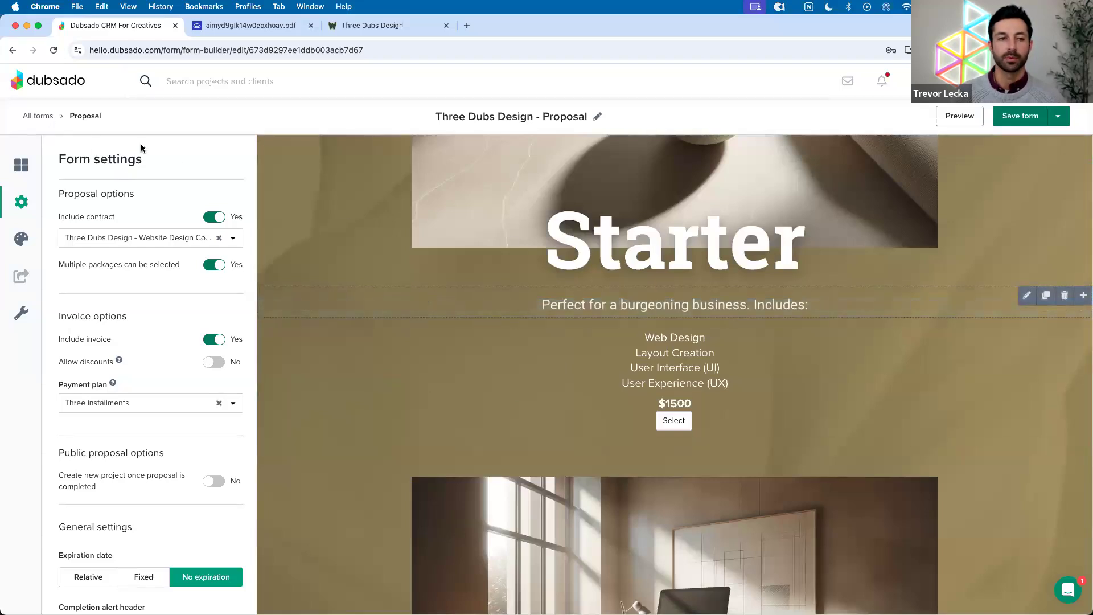
{"action": "left_click", "coordinate": [47, 117]}
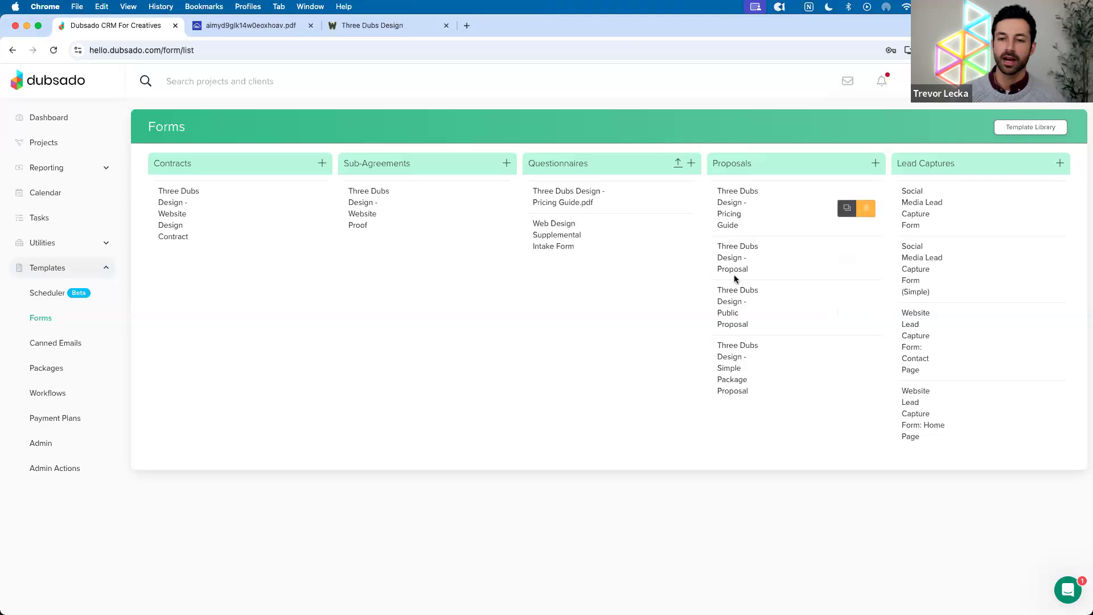
{"action": "left_click", "coordinate": [734, 208]}
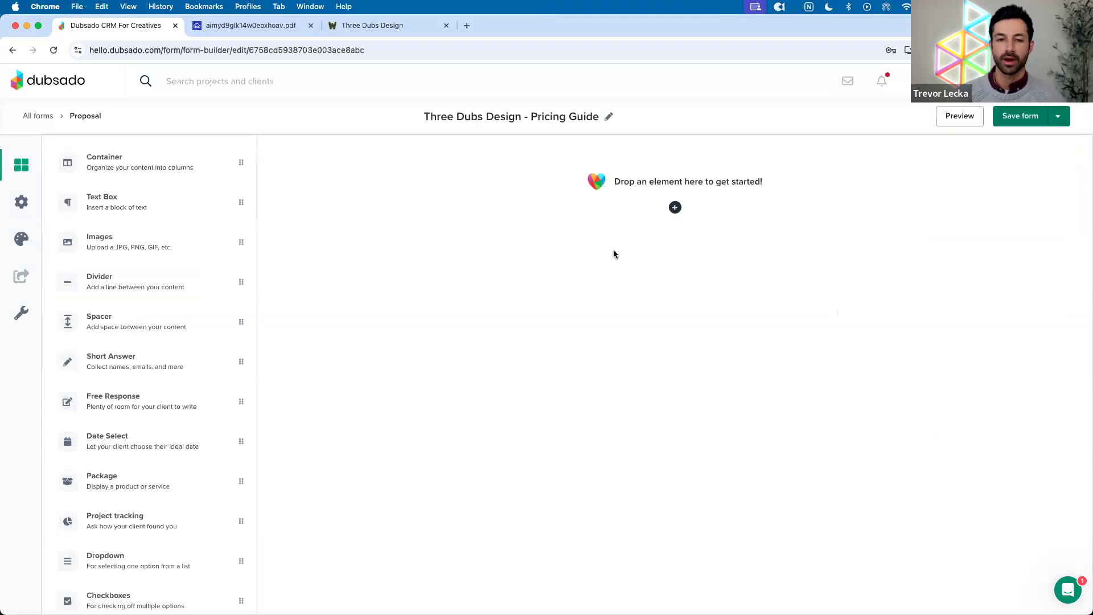
{"action": "scroll", "coordinate": [614, 254], "scroll_direction": "down", "scroll_amount": 1}
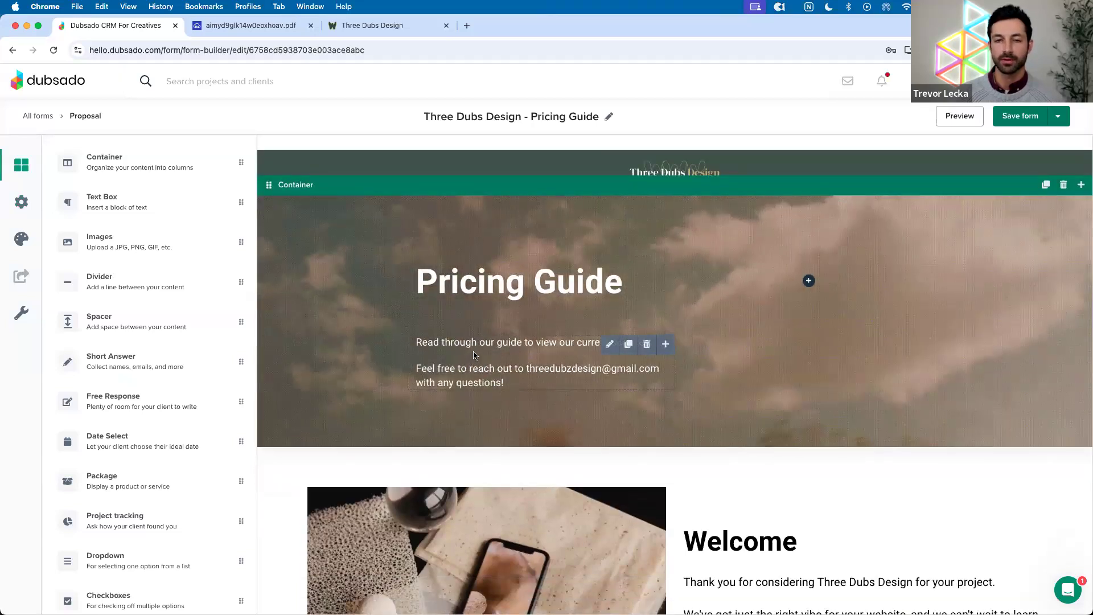
{"action": "scroll", "coordinate": [467, 359], "scroll_direction": "down", "scroll_amount": 15}
{"action": "scroll", "coordinate": [478, 350], "scroll_direction": "down", "scroll_amount": 5}
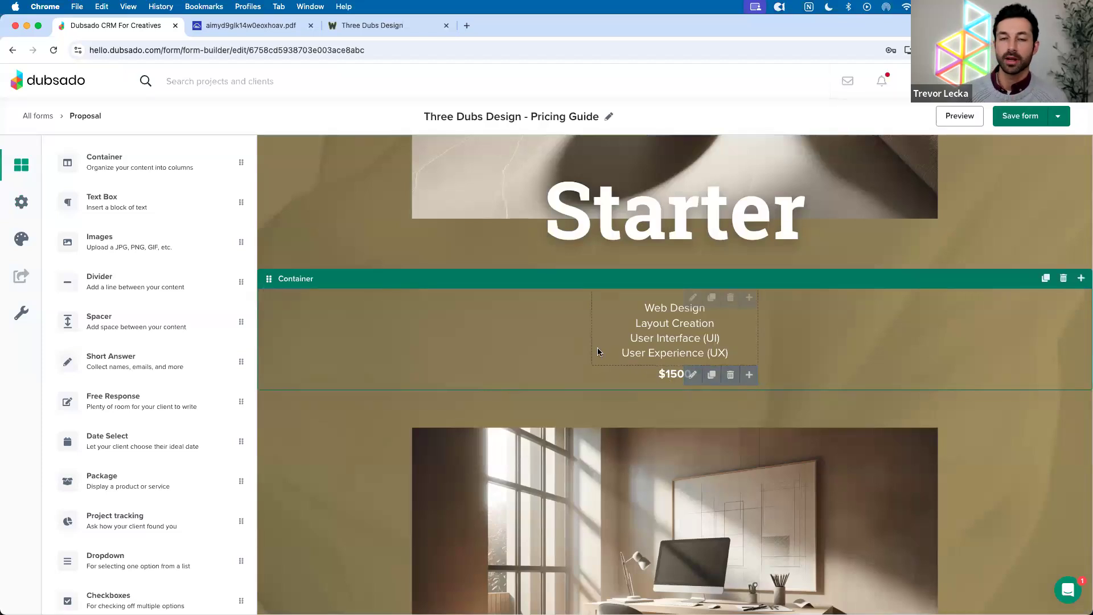
{"action": "scroll", "coordinate": [579, 344], "scroll_direction": "down", "scroll_amount": 3}
{"action": "scroll", "coordinate": [579, 344], "scroll_direction": "down", "scroll_amount": 8}
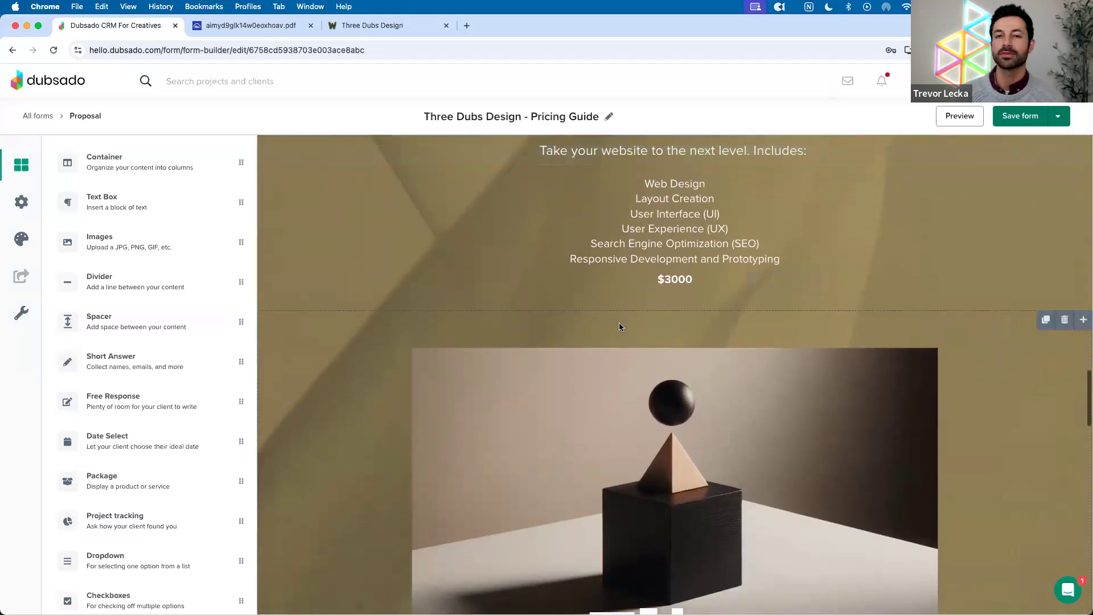
{"action": "scroll", "coordinate": [629, 326], "scroll_direction": "down", "scroll_amount": 10}
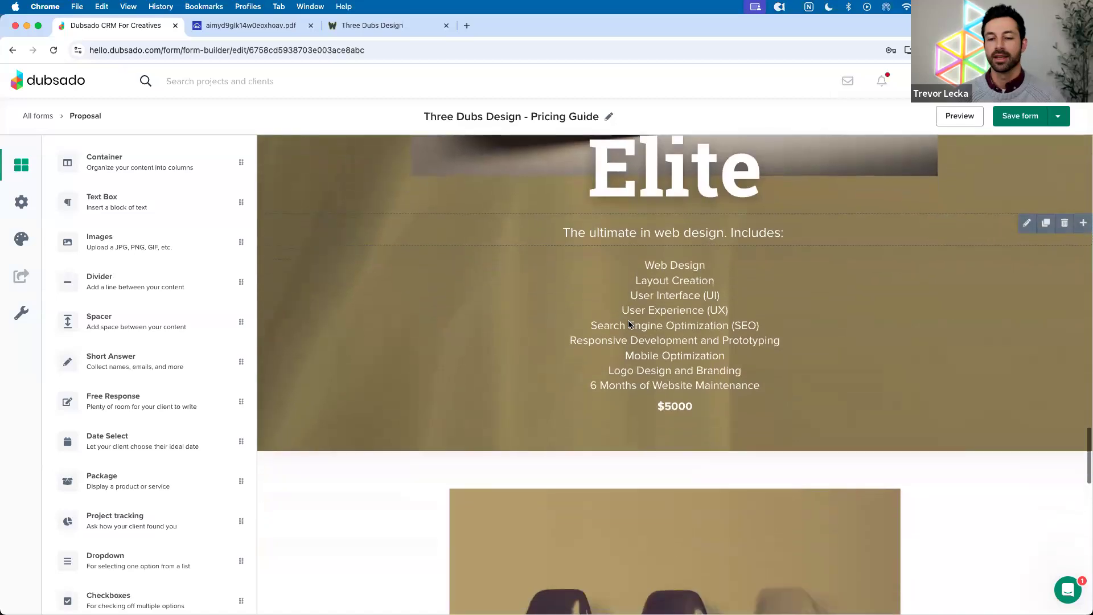
{"action": "scroll", "coordinate": [629, 325], "scroll_direction": "up", "scroll_amount": 14}
{"action": "scroll", "coordinate": [629, 325], "scroll_direction": "up", "scroll_amount": 20}
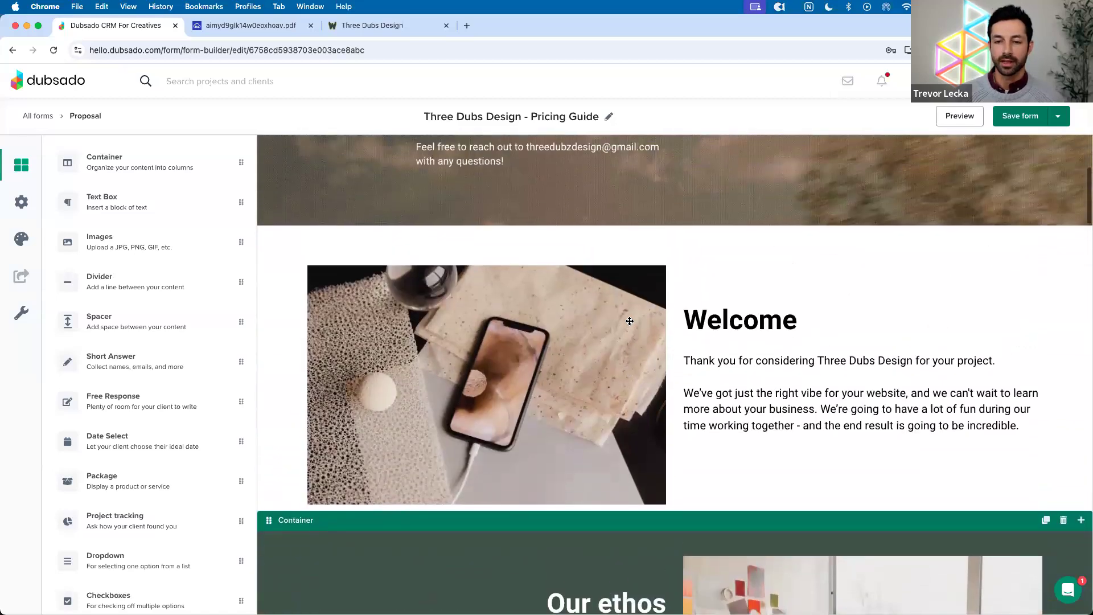
{"action": "scroll", "coordinate": [527, 376], "scroll_direction": "up", "scroll_amount": 1}
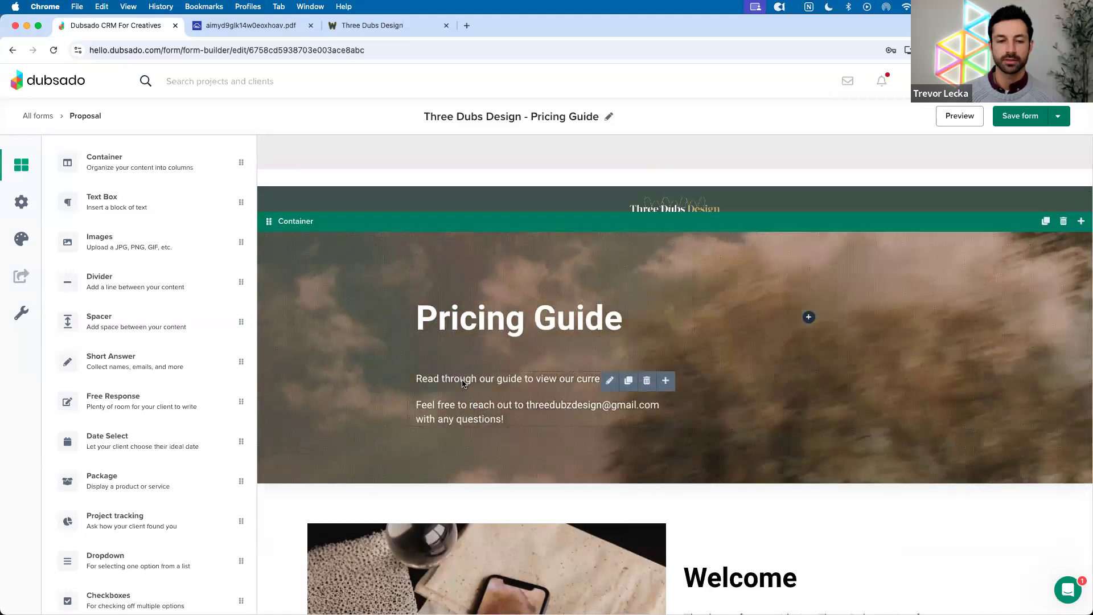
{"action": "left_click", "coordinate": [41, 117]}
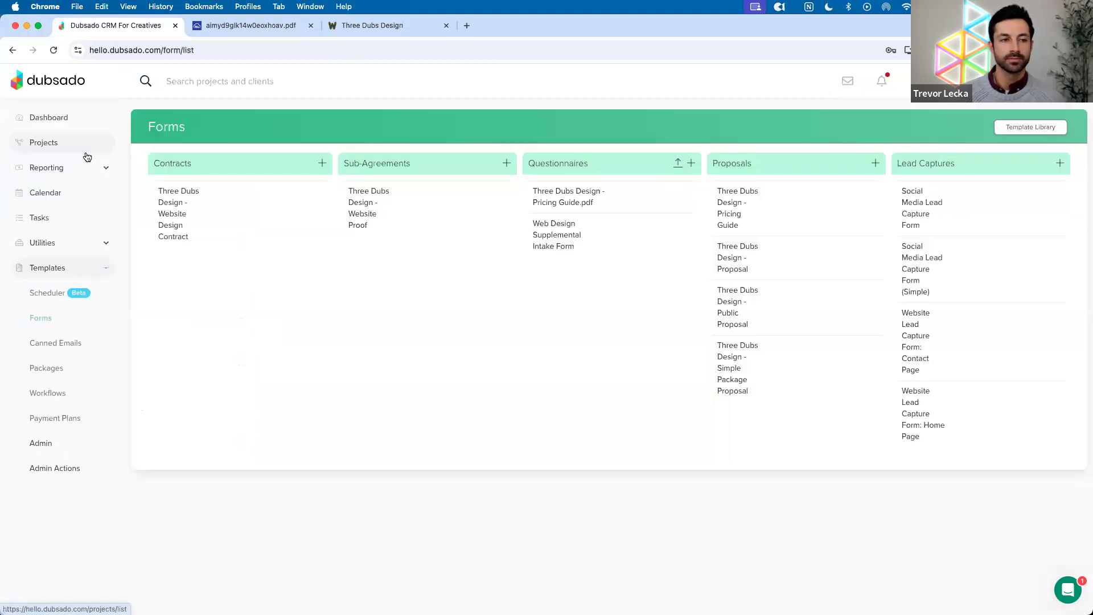
Add the Three Dubs Design - Pricing Guide form to the deposit-paid Website Build job
{"action": "left_click", "coordinate": [52, 148]}
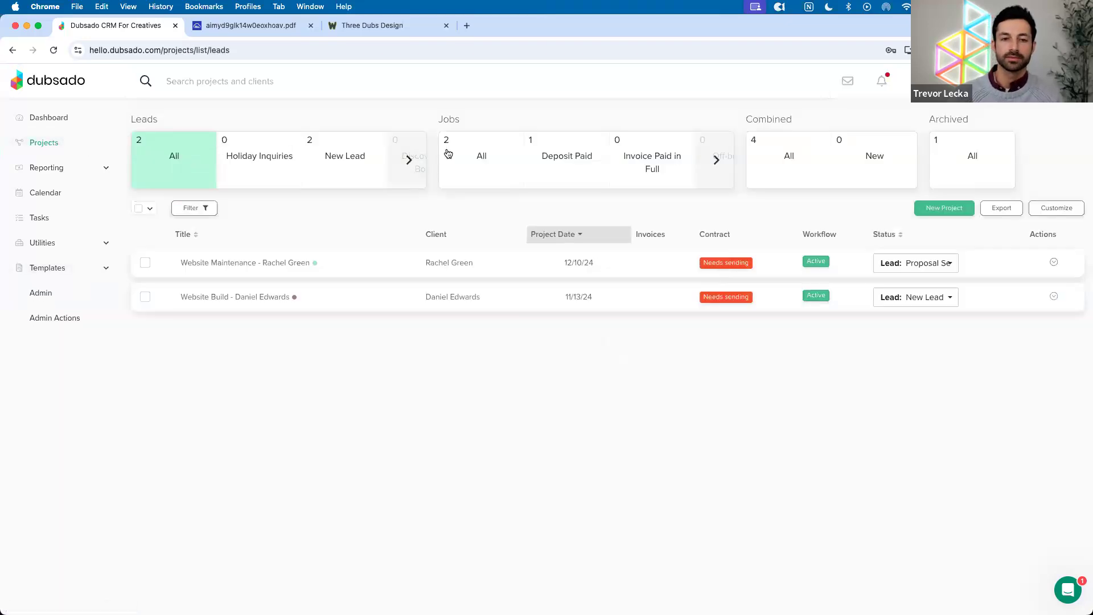
{"action": "left_click", "coordinate": [474, 169]}
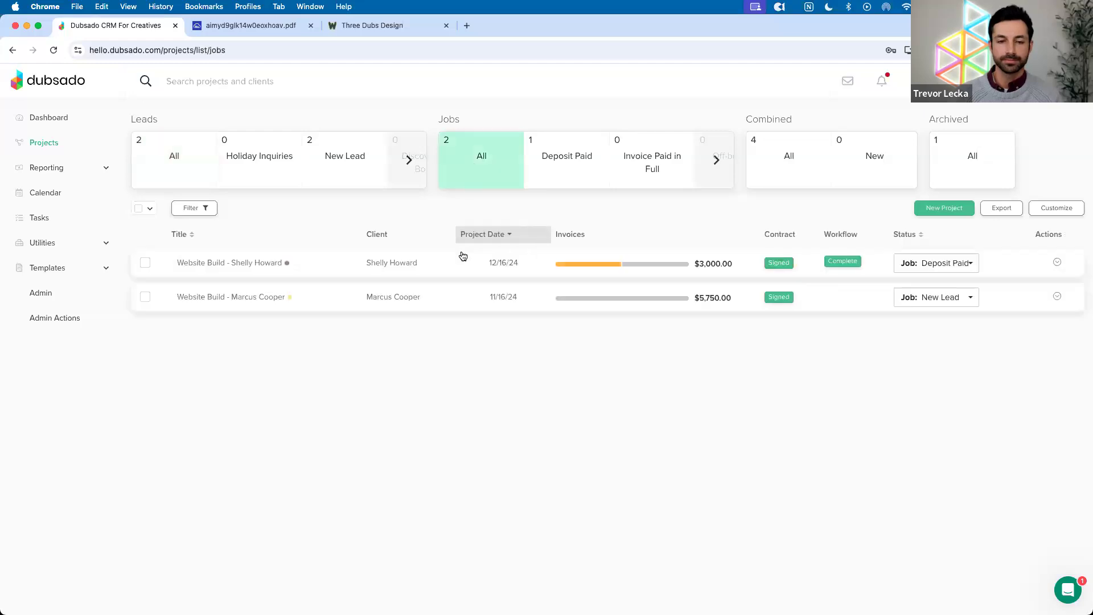
{"action": "left_click", "coordinate": [464, 260]}
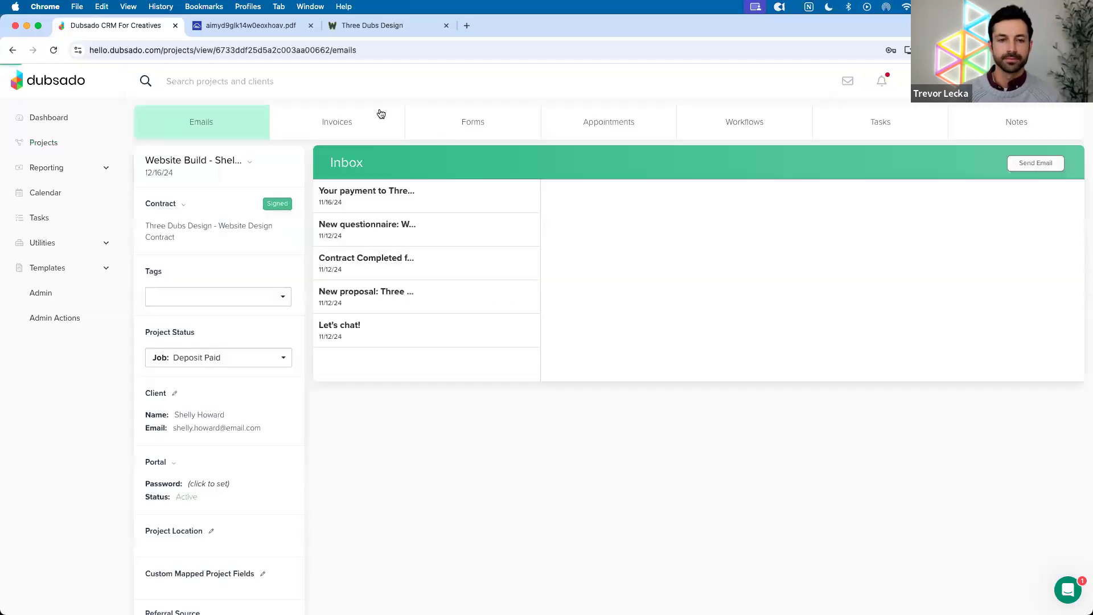
{"action": "left_click", "coordinate": [444, 119]}
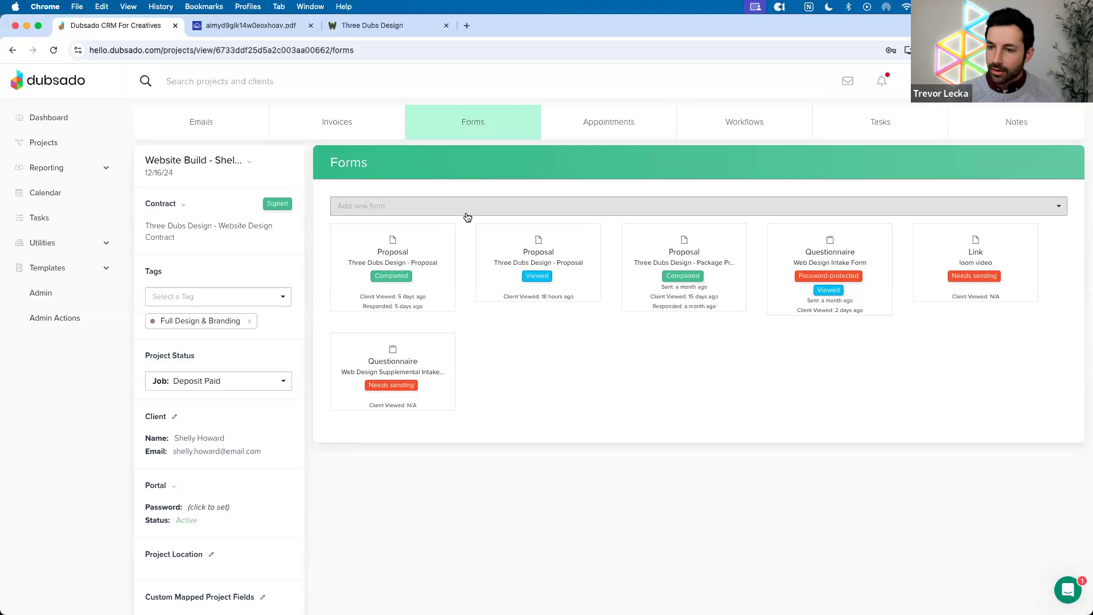
{"action": "left_click", "coordinate": [467, 212]}
{"action": "left_click", "coordinate": [465, 241]}
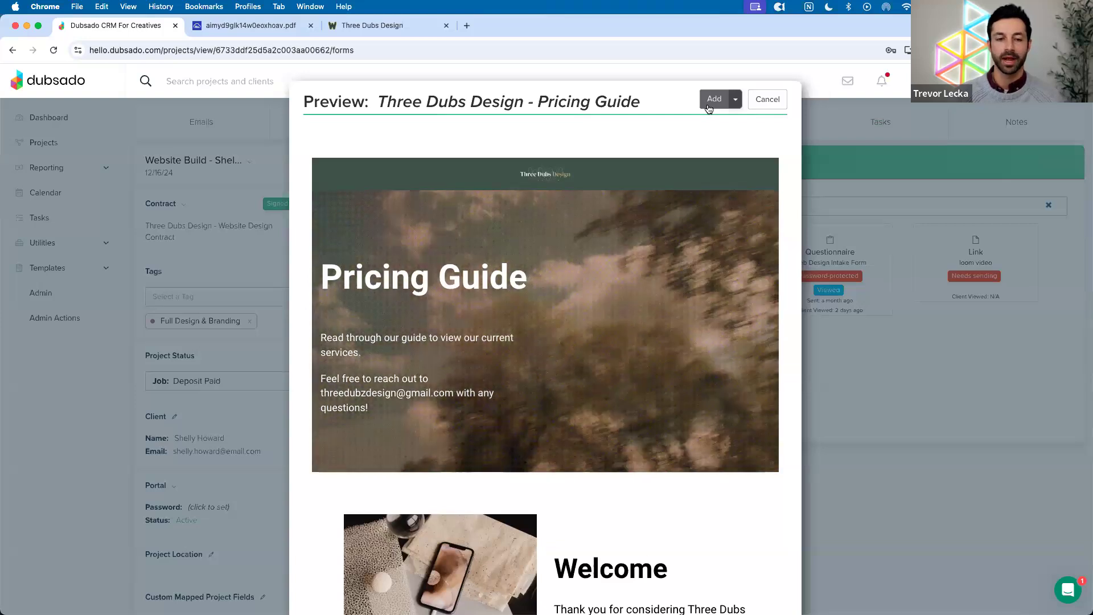
{"action": "left_click", "coordinate": [709, 106]}
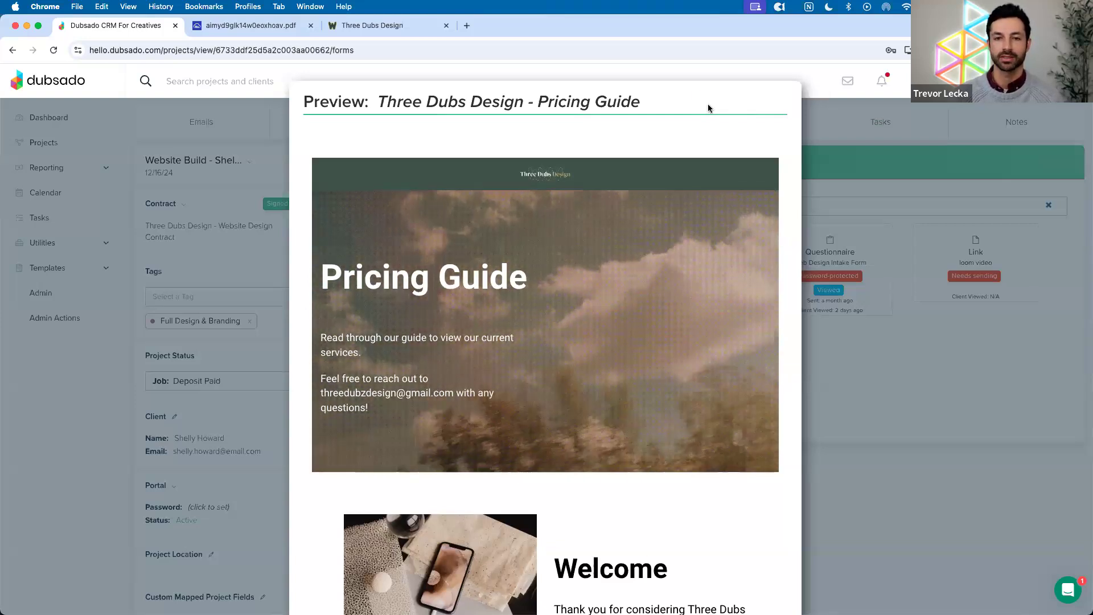
View the Pricing Guide as a client page, download it as PDF, and return to Dubsado
{"action": "left_click", "coordinate": [671, 130]}
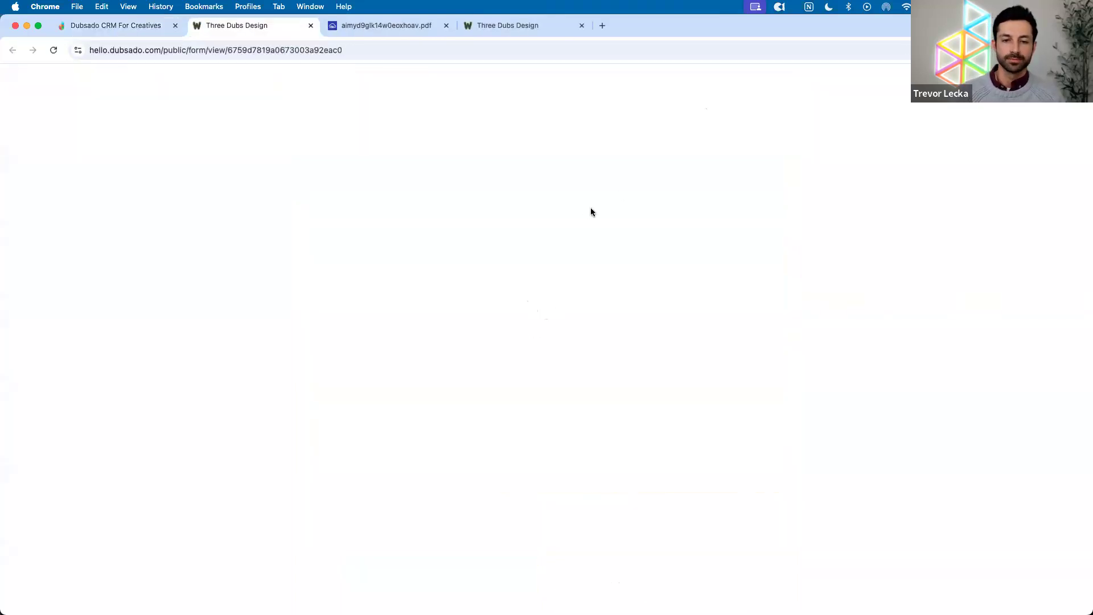
{"action": "scroll", "coordinate": [576, 205], "scroll_direction": "down", "scroll_amount": 20}
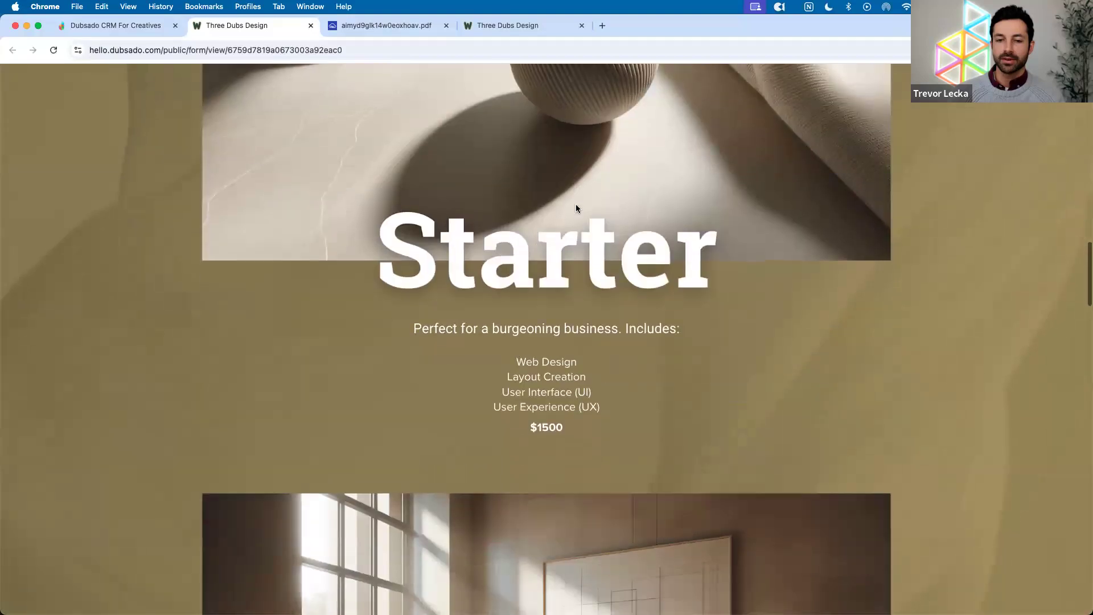
{"action": "scroll", "coordinate": [577, 208], "scroll_direction": "down", "scroll_amount": 20}
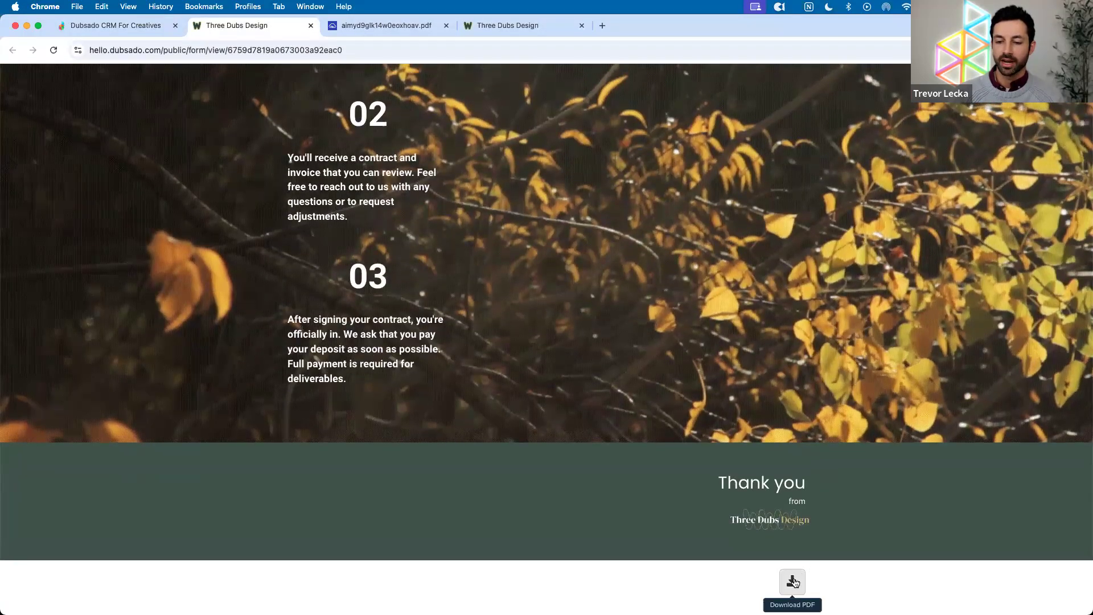
{"action": "left_click", "coordinate": [794, 582]}
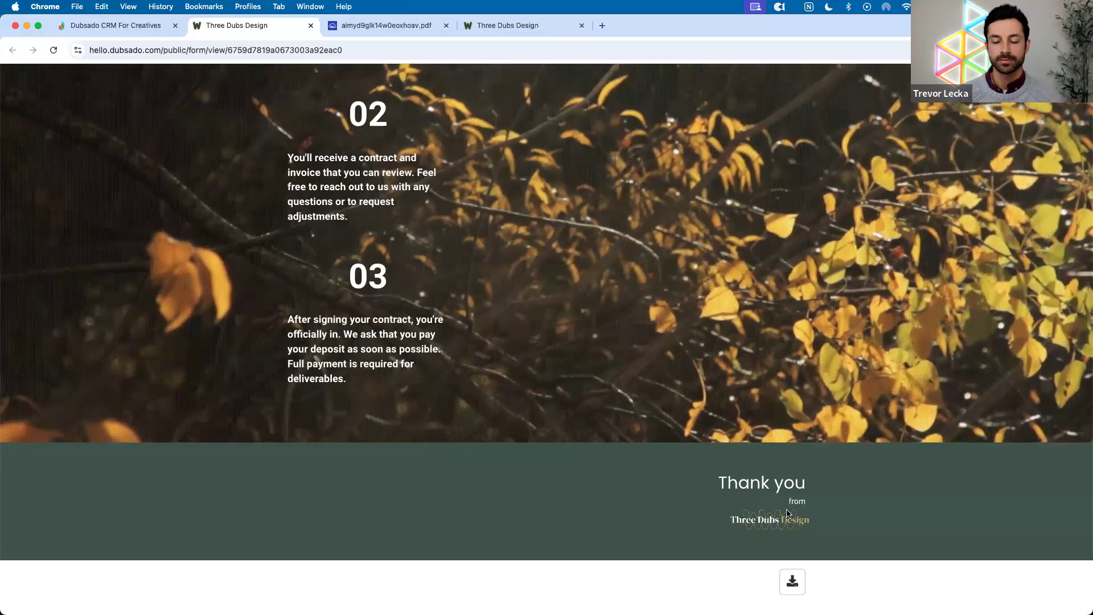
{"action": "scroll", "coordinate": [788, 512], "scroll_direction": "up", "scroll_amount": 20}
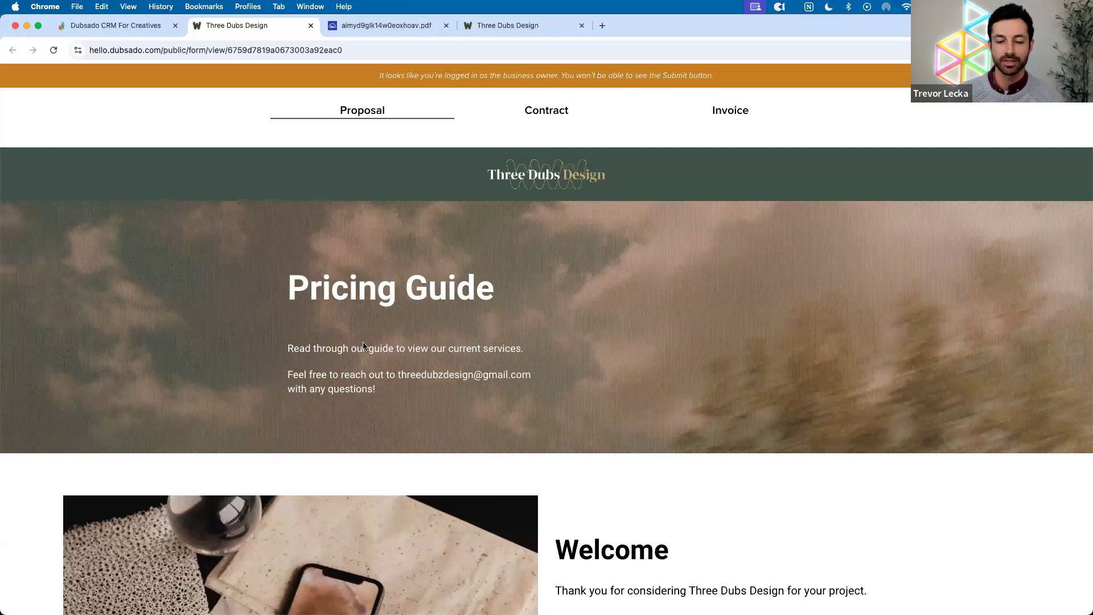
{"action": "scroll", "coordinate": [359, 348], "scroll_direction": "down", "scroll_amount": 15}
{"action": "scroll", "coordinate": [416, 387], "scroll_direction": "down", "scroll_amount": 20}
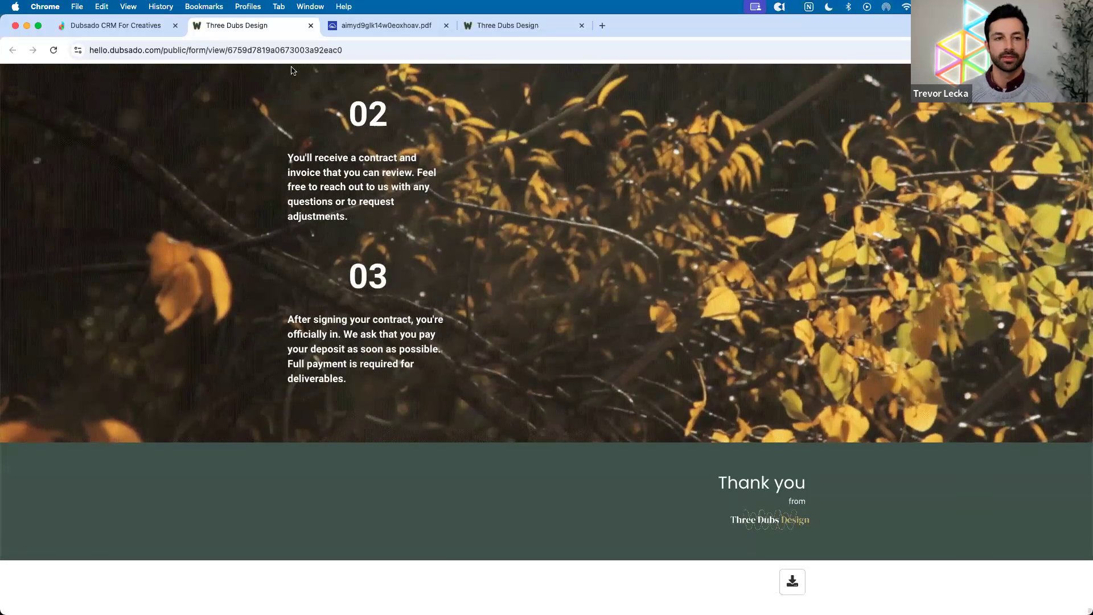
{"action": "left_click", "coordinate": [152, 26]}
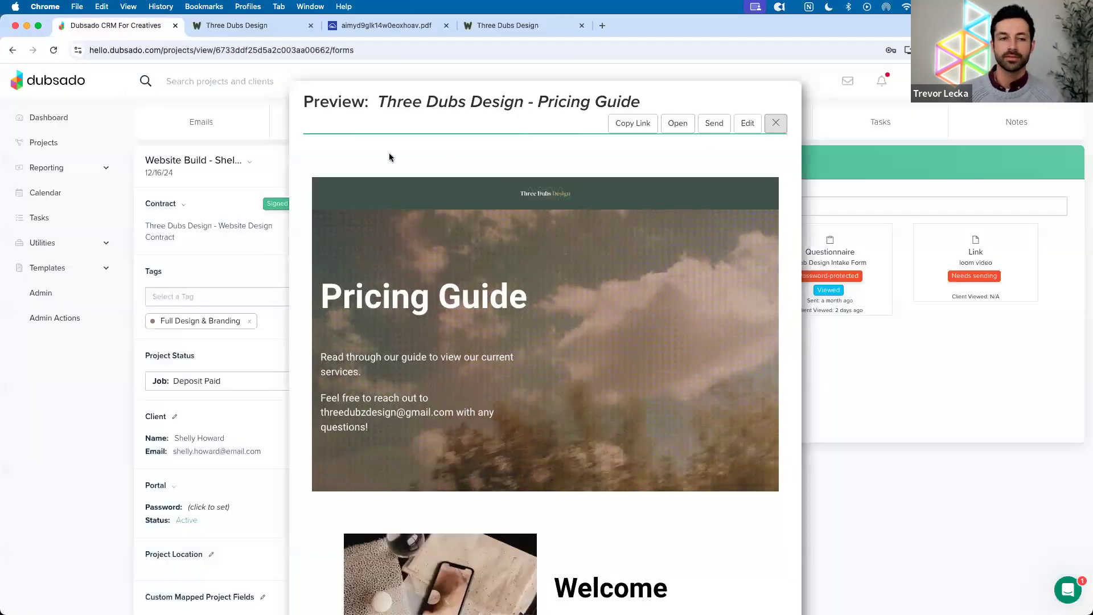
From the Forms templates, start a Questionnaires PDF upload, then cancel without adding a file
{"action": "key", "text": "Escape"}
{"action": "left_click", "coordinate": [60, 278]}
{"action": "left_click", "coordinate": [75, 318]}
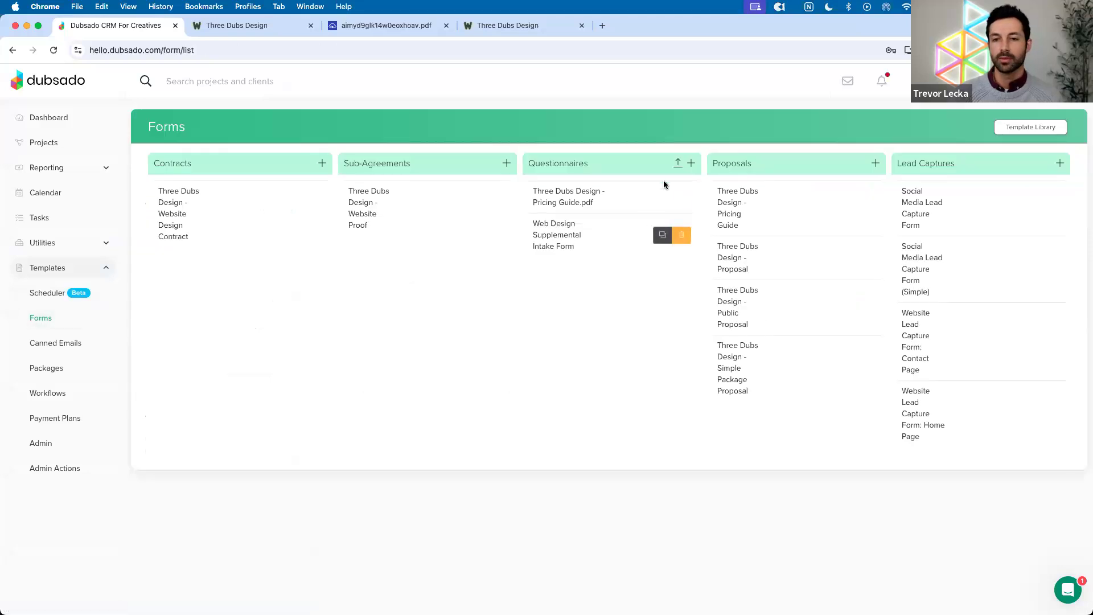
{"action": "left_click", "coordinate": [678, 163]}
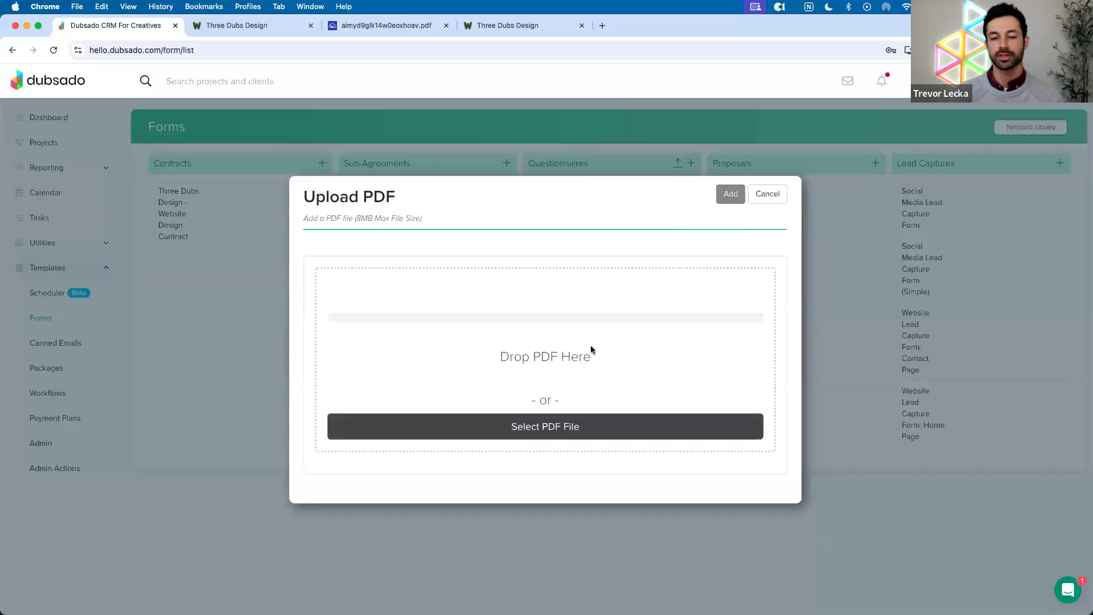
{"action": "left_click", "coordinate": [561, 421]}
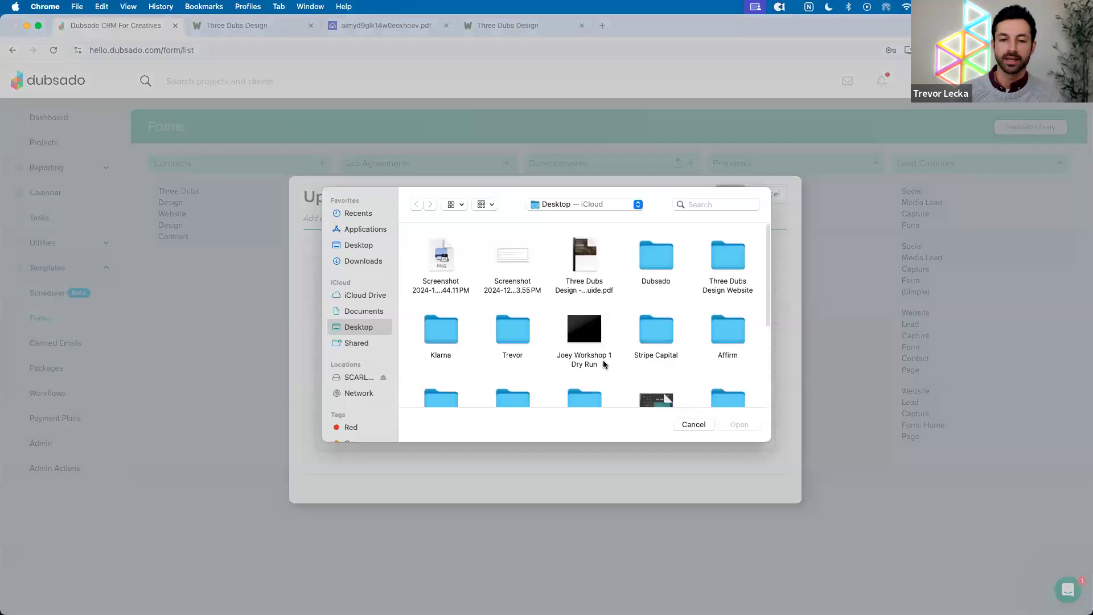
{"action": "left_click", "coordinate": [694, 424]}
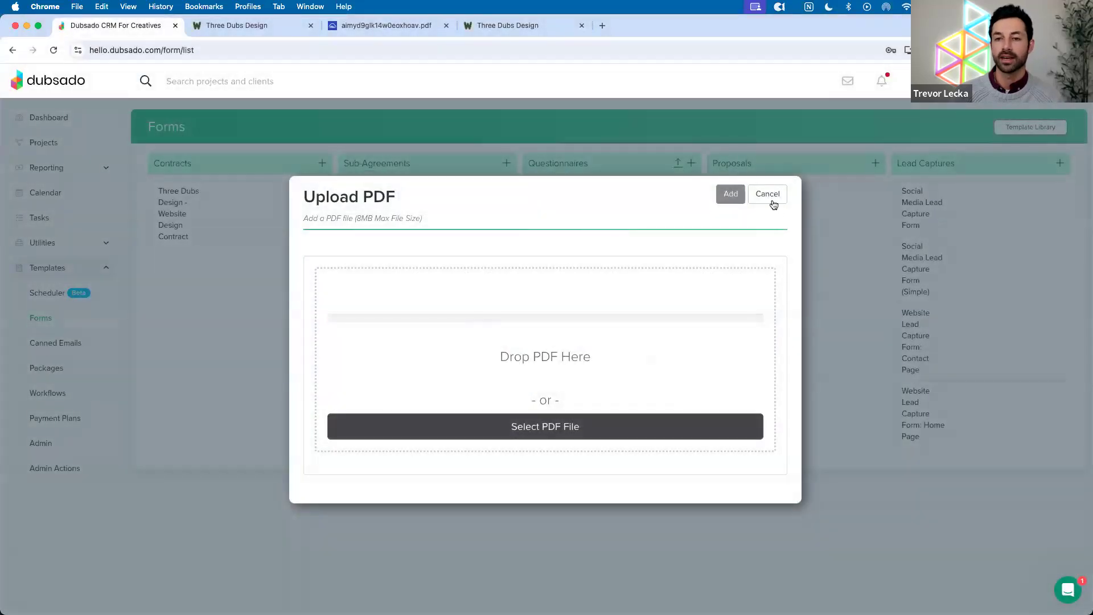
{"action": "left_click", "coordinate": [770, 196]}
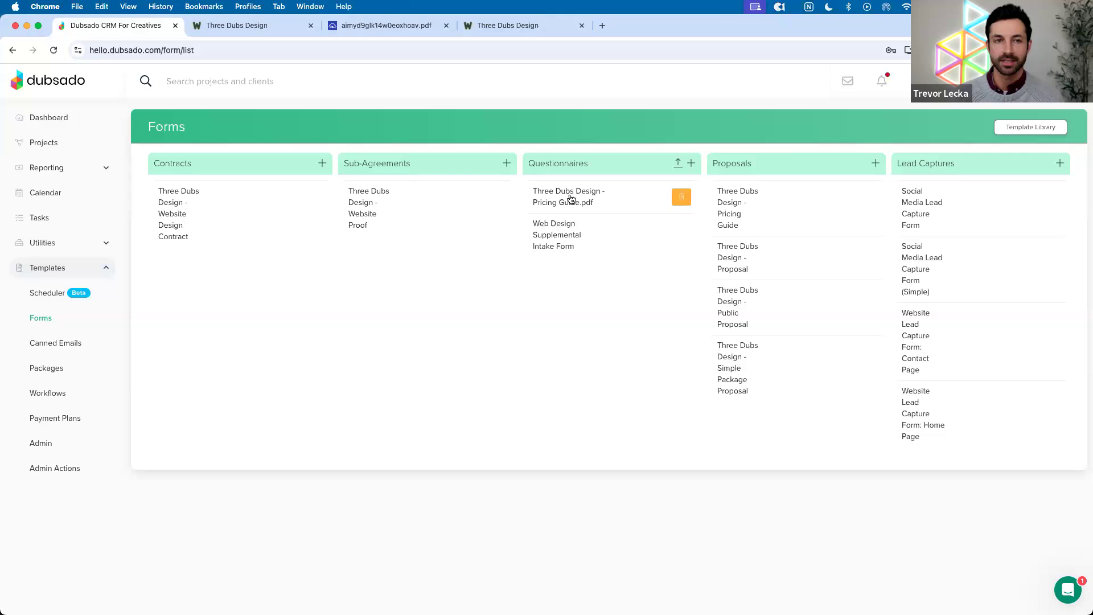
Select the Pricing Guide PDF's web address, review its pages, and return to the Dubsado forms list
{"action": "left_click", "coordinate": [385, 26]}
{"action": "left_click_drag", "start_coordinate": [277, 50], "coordinate": [242, 52]}
{"action": "triple_click", "coordinate": [242, 51]}
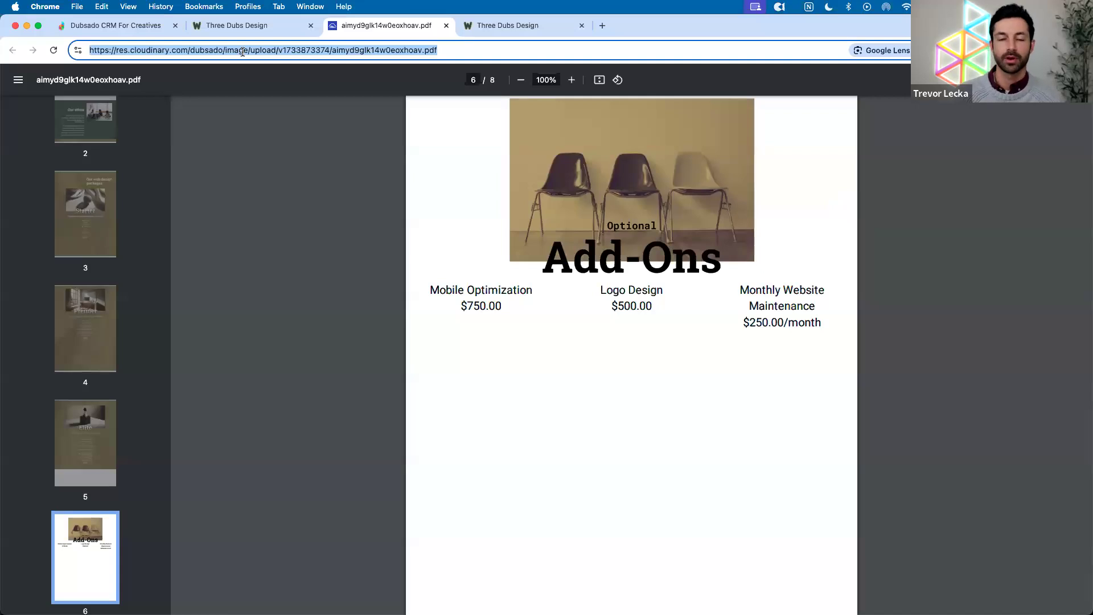
{"action": "left_click", "coordinate": [138, 30]}
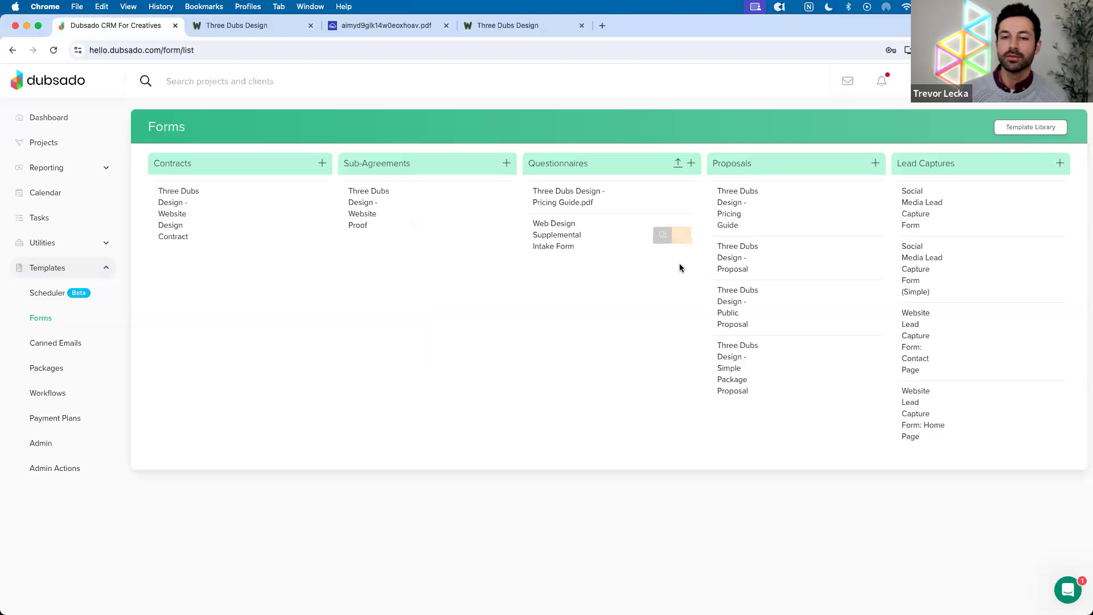
{"action": "left_click", "coordinate": [349, 25]}
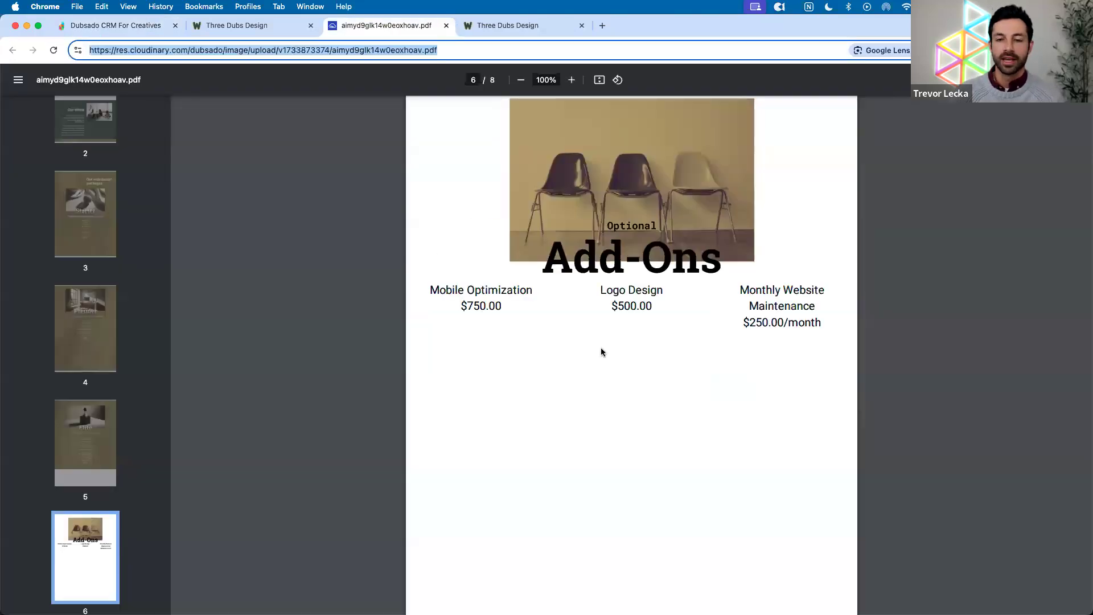
{"action": "scroll", "coordinate": [600, 351], "scroll_direction": "up", "scroll_amount": 20}
{"action": "scroll", "coordinate": [603, 352], "scroll_direction": "down", "scroll_amount": 8}
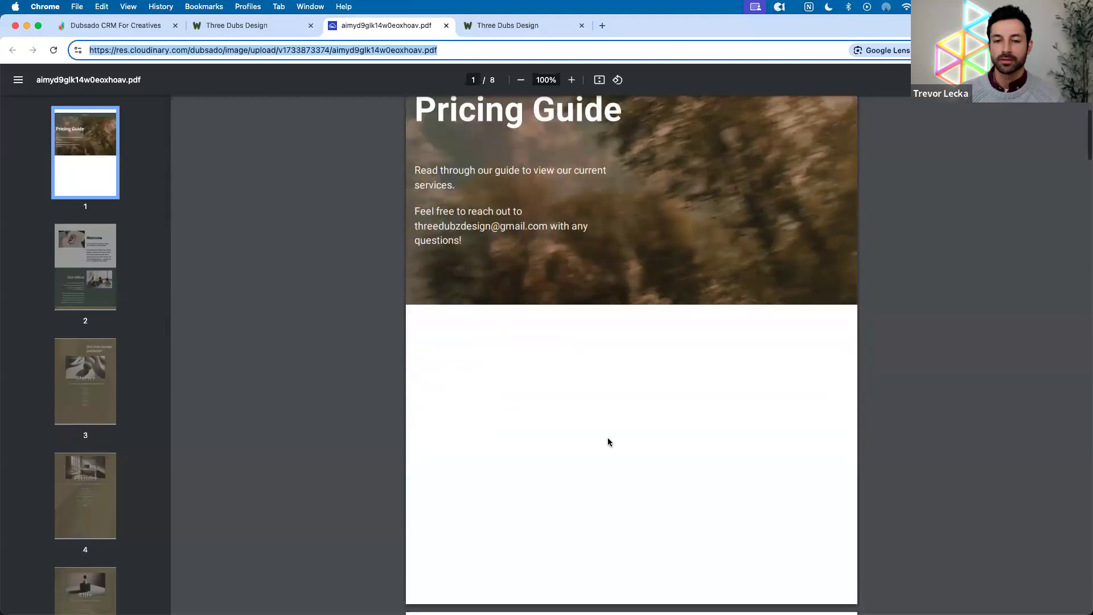
{"action": "scroll", "coordinate": [578, 366], "scroll_direction": "up", "scroll_amount": 4}
{"action": "scroll", "coordinate": [591, 391], "scroll_direction": "up", "scroll_amount": 3}
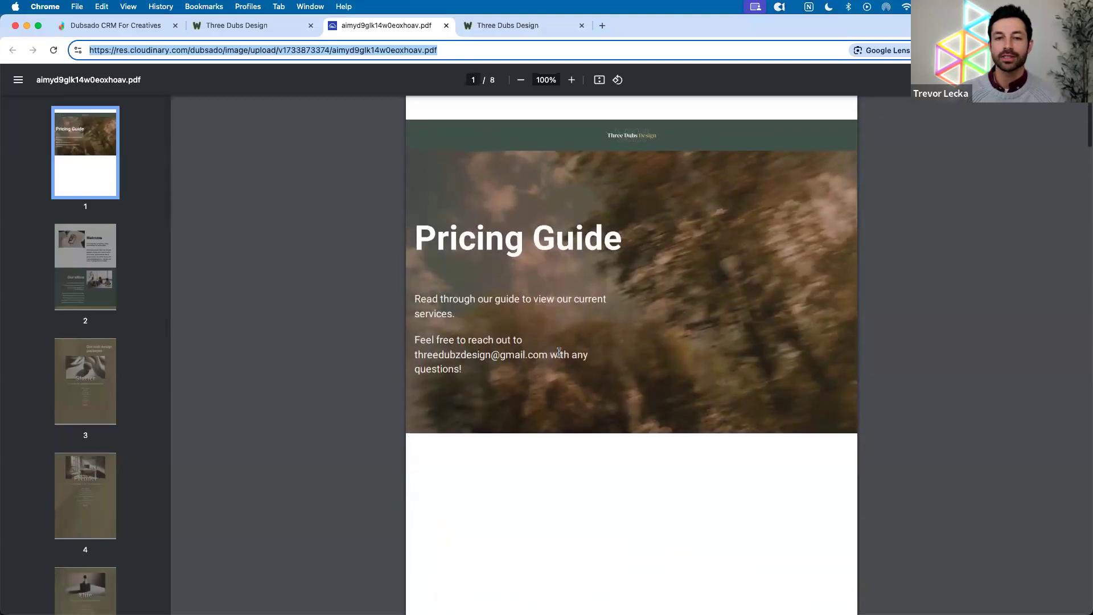
{"action": "left_click", "coordinate": [134, 33]}
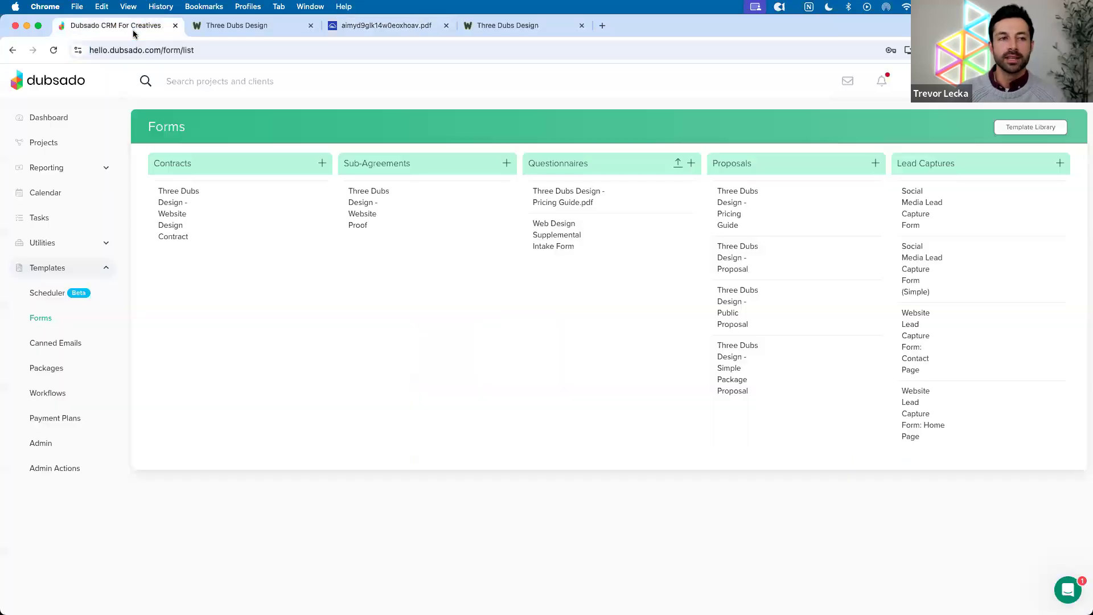
Load the Pricing Guide proposal in the form builder, scroll its canvas, and compare with the PDF
{"action": "left_click", "coordinate": [726, 220]}
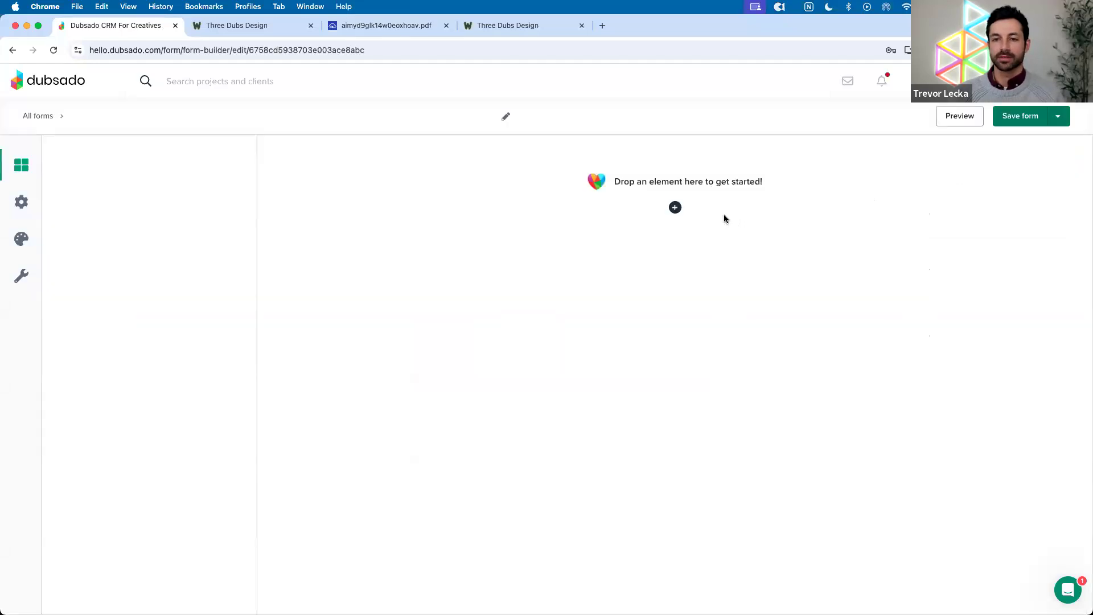
{"action": "scroll", "coordinate": [717, 234], "scroll_direction": "down", "scroll_amount": 3}
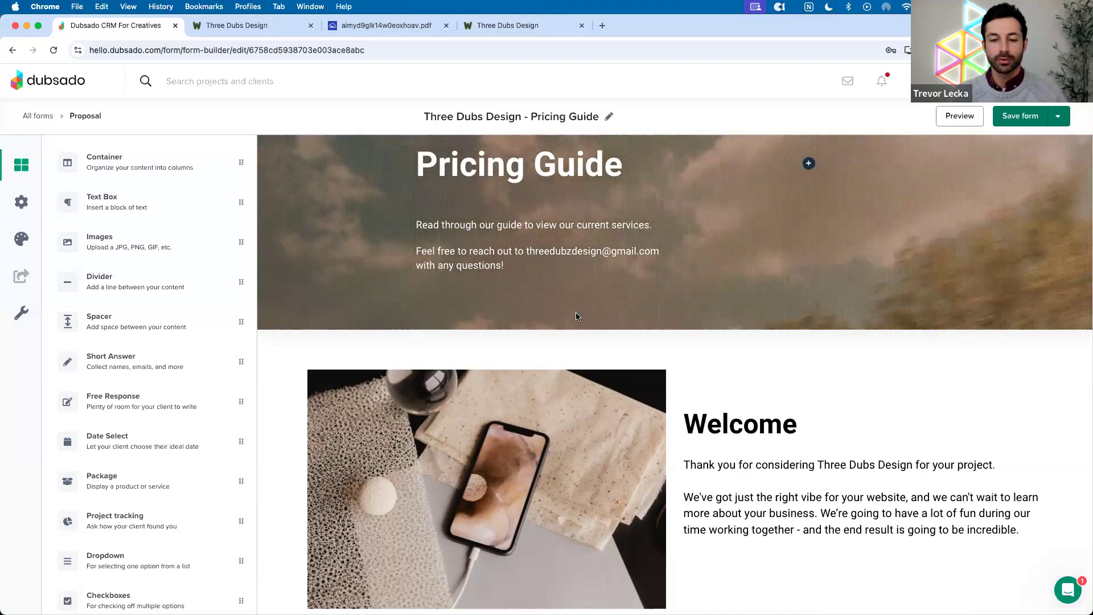
{"action": "scroll", "coordinate": [577, 317], "scroll_direction": "up", "scroll_amount": 1}
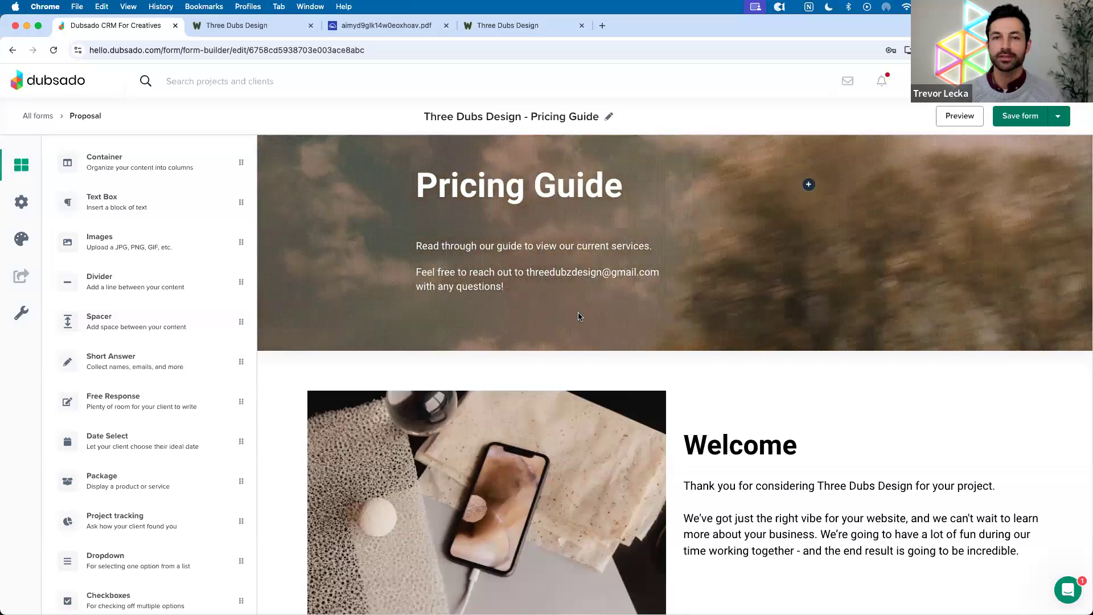
{"action": "left_click", "coordinate": [373, 32]}
Read through the PDF's Starter and Premier package pages (pages 3–4)
{"action": "scroll", "coordinate": [529, 292], "scroll_direction": "down", "scroll_amount": 5}
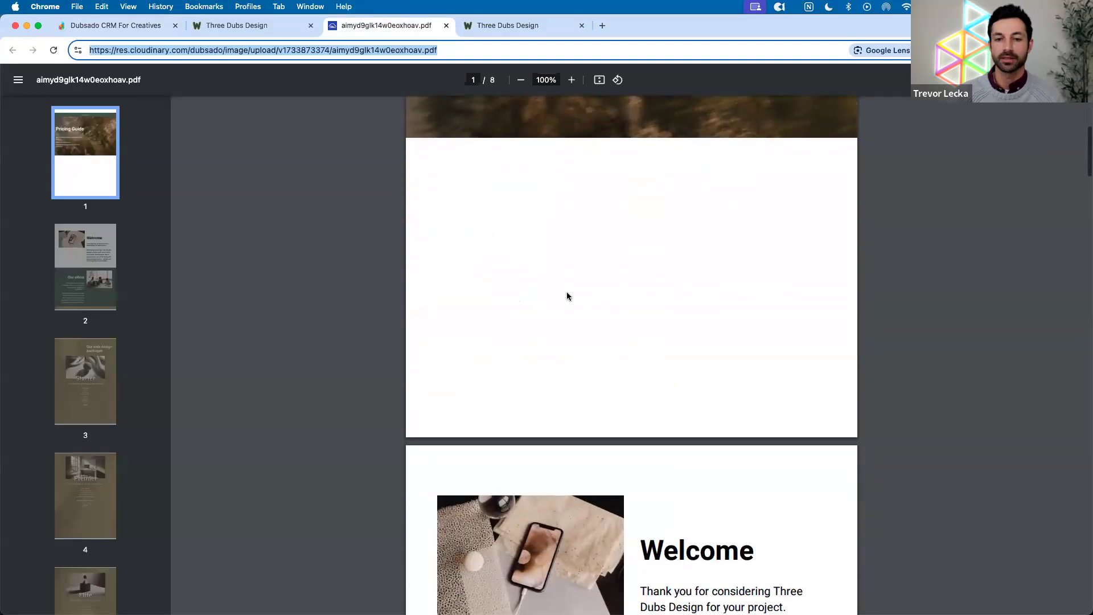
{"action": "scroll", "coordinate": [566, 296], "scroll_direction": "up", "scroll_amount": 5}
{"action": "scroll", "coordinate": [566, 296], "scroll_direction": "down", "scroll_amount": 5}
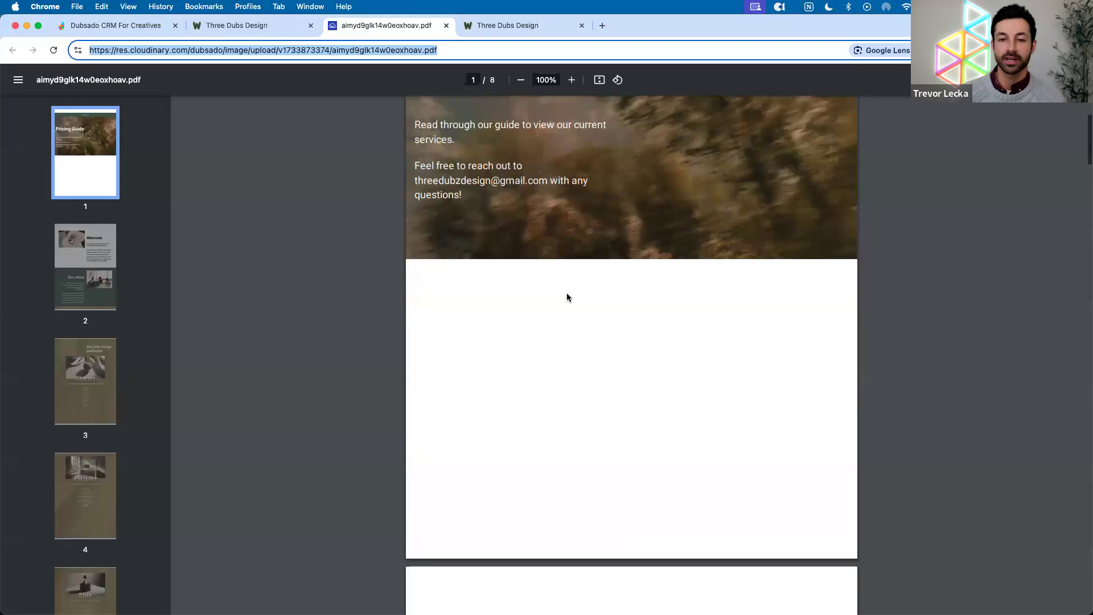
{"action": "scroll", "coordinate": [583, 361], "scroll_direction": "up", "scroll_amount": 4}
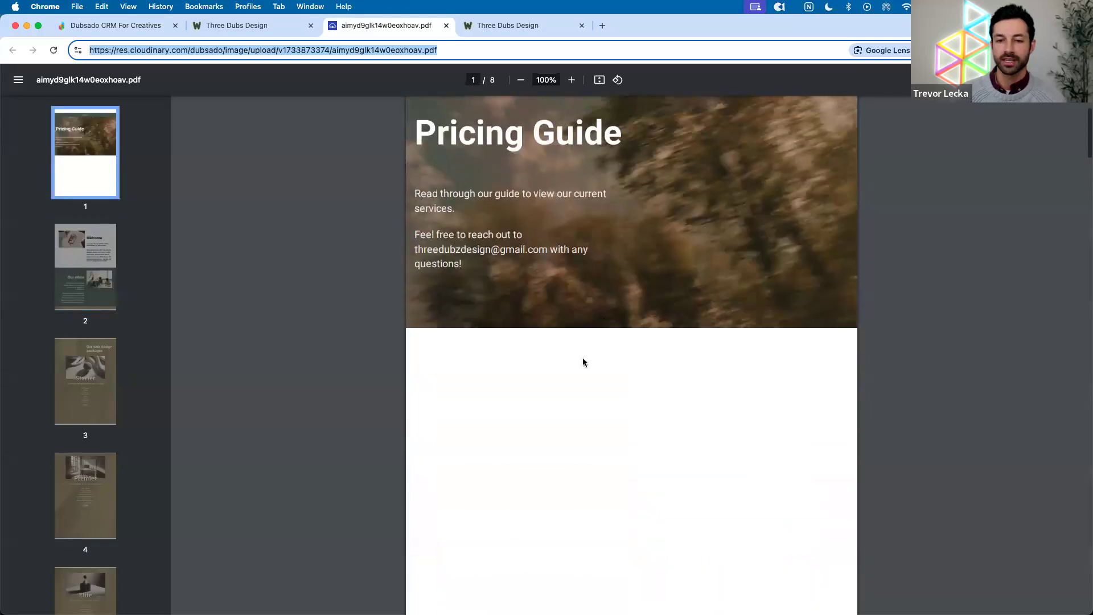
{"action": "scroll", "coordinate": [537, 293], "scroll_direction": "down", "scroll_amount": 6}
{"action": "scroll", "coordinate": [536, 293], "scroll_direction": "down", "scroll_amount": 10}
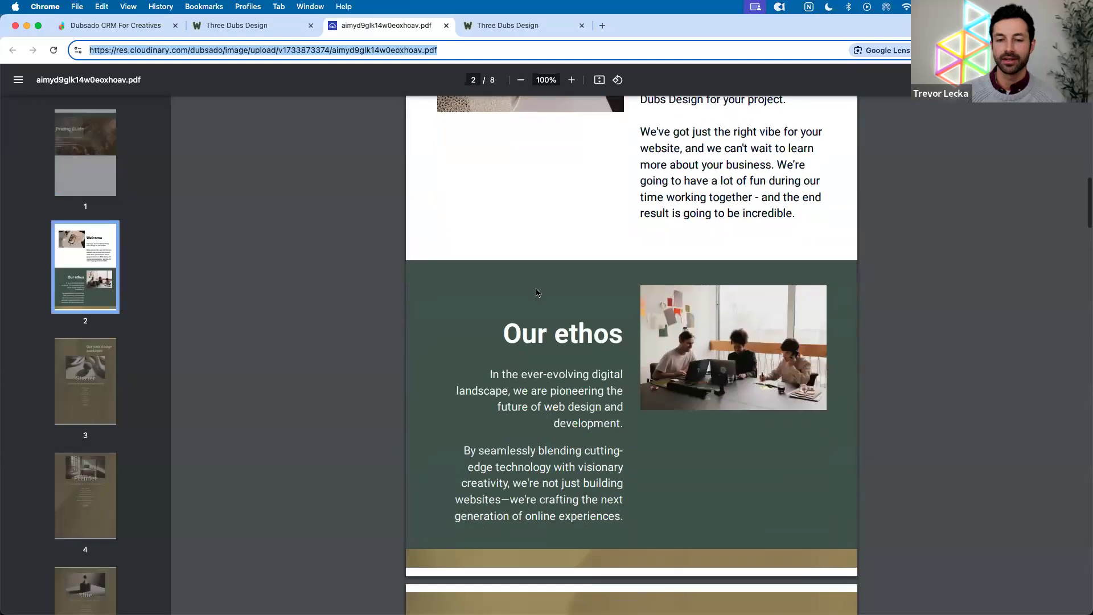
{"action": "scroll", "coordinate": [538, 302], "scroll_direction": "down", "scroll_amount": 2}
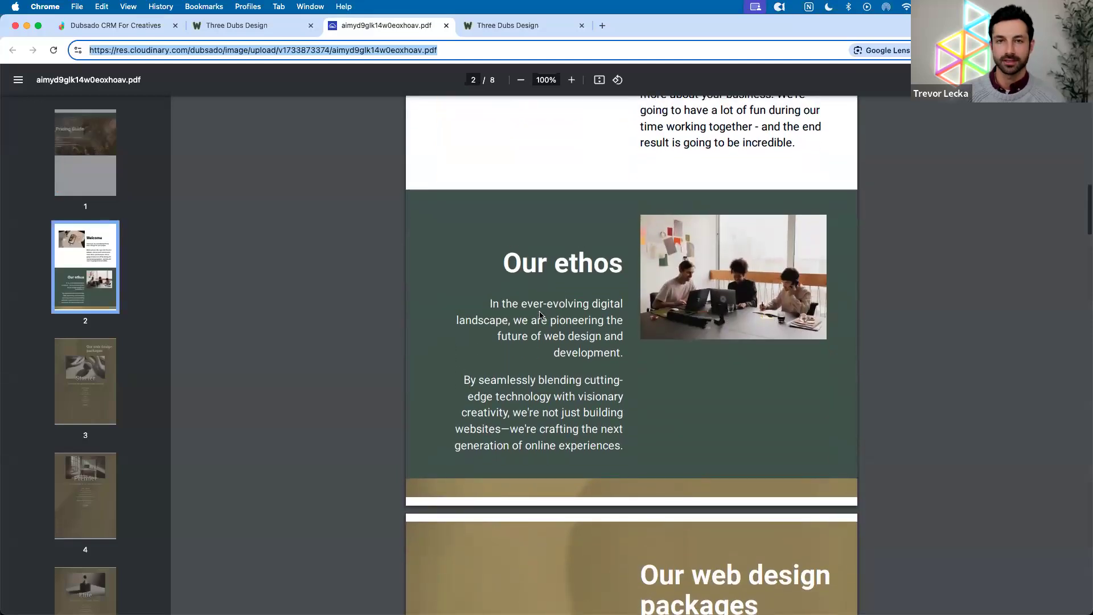
{"action": "scroll", "coordinate": [540, 315], "scroll_direction": "up", "scroll_amount": 6}
{"action": "scroll", "coordinate": [540, 315], "scroll_direction": "up", "scroll_amount": 8}
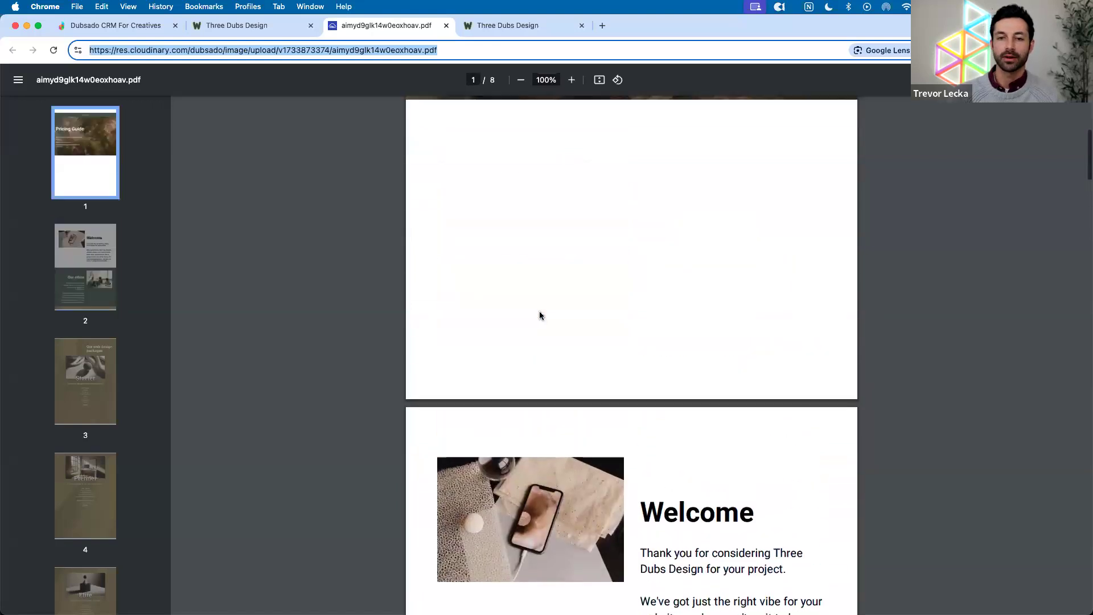
{"action": "scroll", "coordinate": [540, 315], "scroll_direction": "down", "scroll_amount": 16}
{"action": "scroll", "coordinate": [540, 315], "scroll_direction": "down", "scroll_amount": 6}
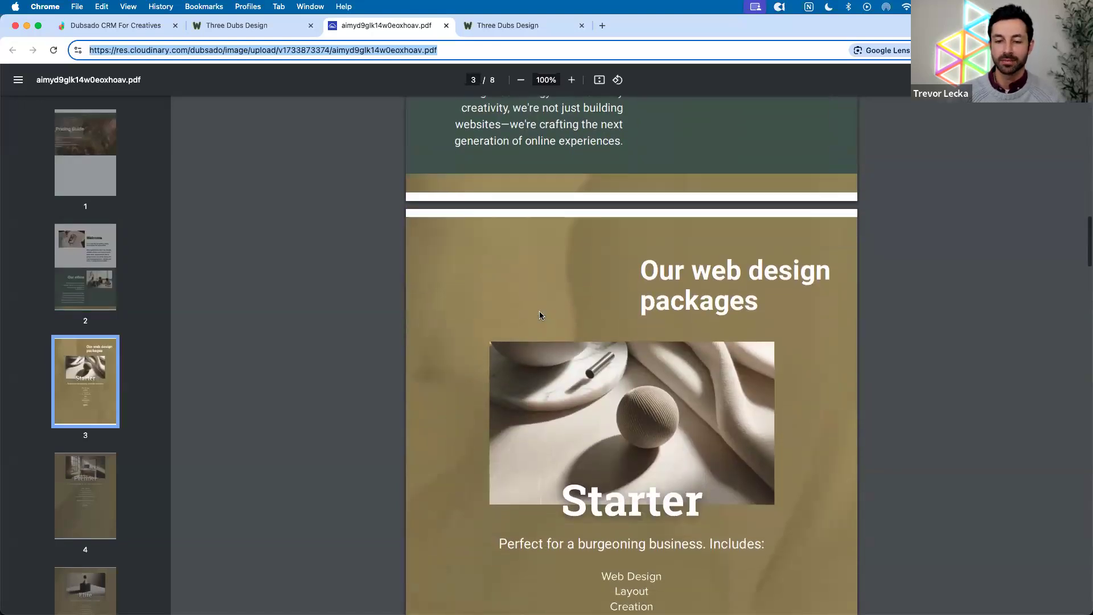
{"action": "scroll", "coordinate": [540, 314], "scroll_direction": "down", "scroll_amount": 10}
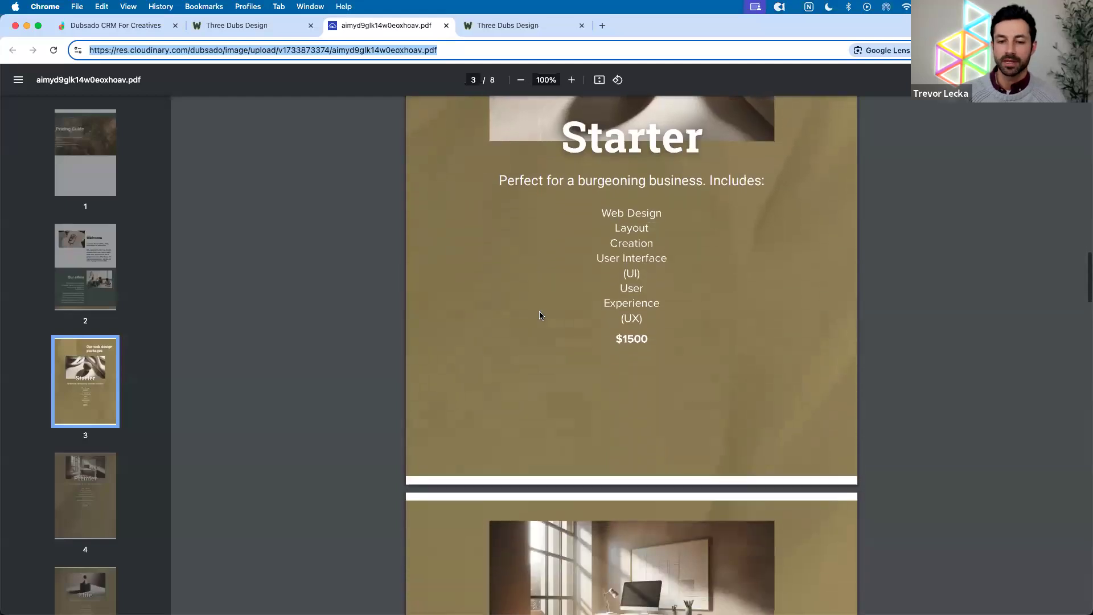
{"action": "scroll", "coordinate": [540, 315], "scroll_direction": "down", "scroll_amount": 1}
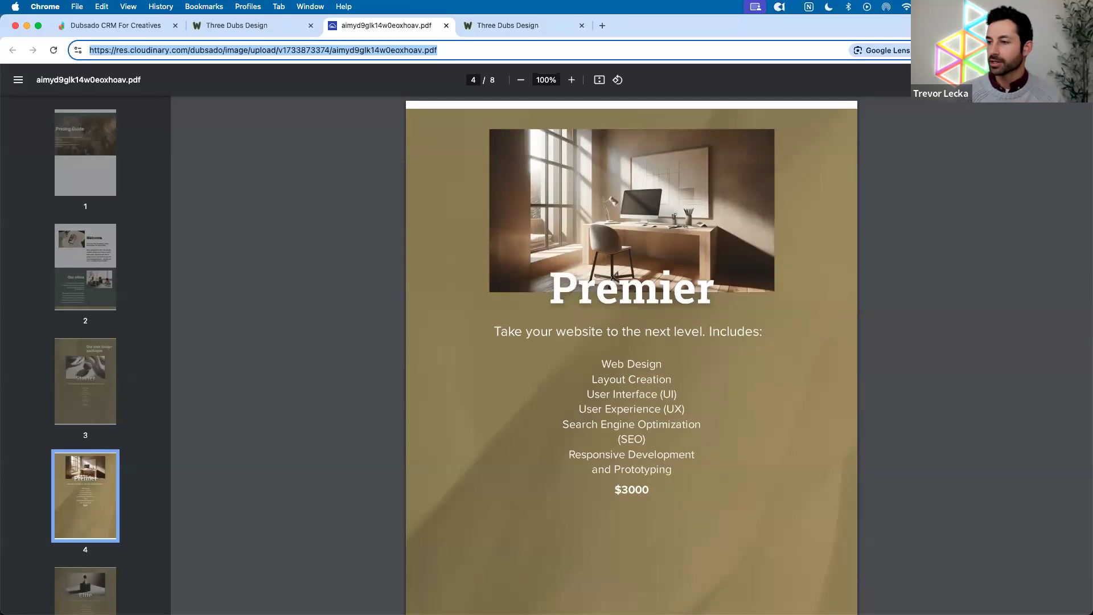
Return to the Pricing Guide form builder showing its header and Welcome section
{"action": "left_click", "coordinate": [123, 25]}
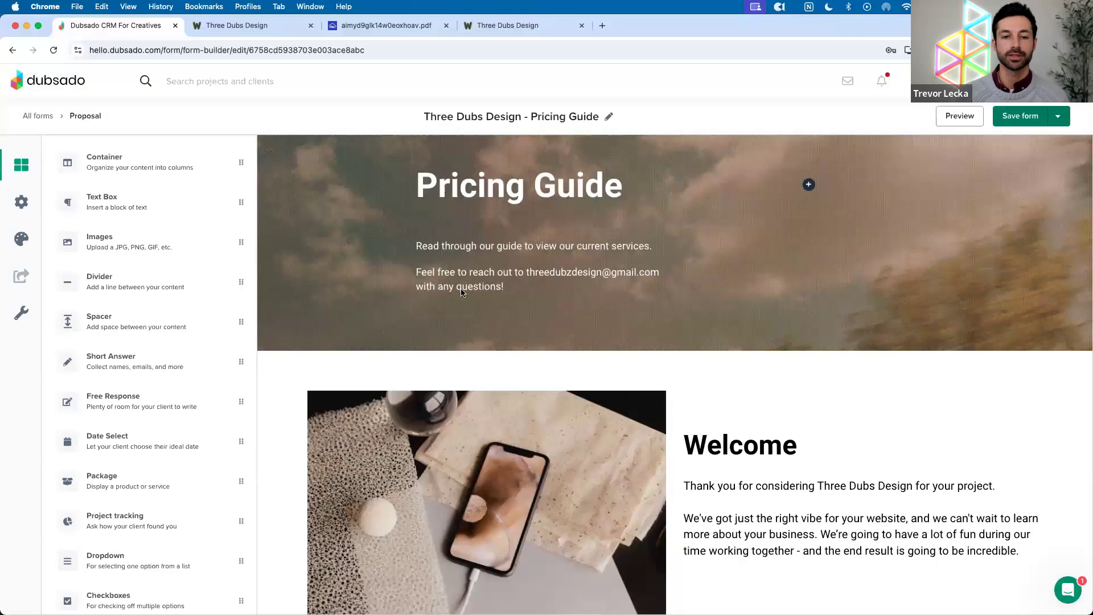
{"action": "scroll", "coordinate": [443, 310], "scroll_direction": "up", "scroll_amount": 2}
{"action": "scroll", "coordinate": [443, 312], "scroll_direction": "down", "scroll_amount": 2}
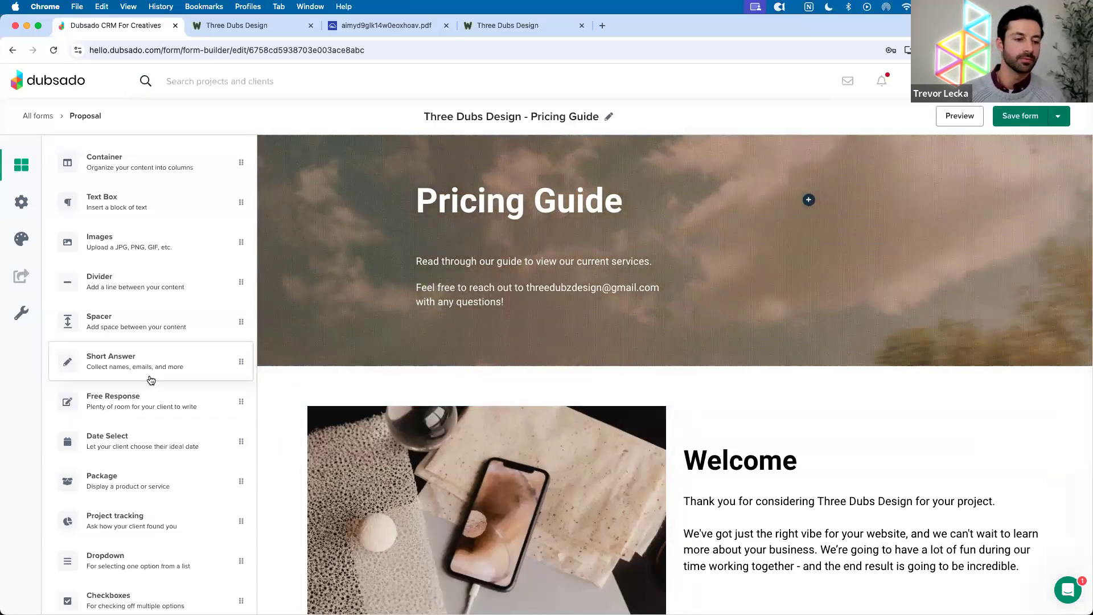
Place an HTML block under the Pricing Guide header and replace its Hello World code with <p style="page-break-before: always">
{"action": "scroll", "coordinate": [151, 380], "scroll_direction": "down", "scroll_amount": 3}
{"action": "left_click_drag", "start_coordinate": [151, 586], "coordinate": [629, 320]}
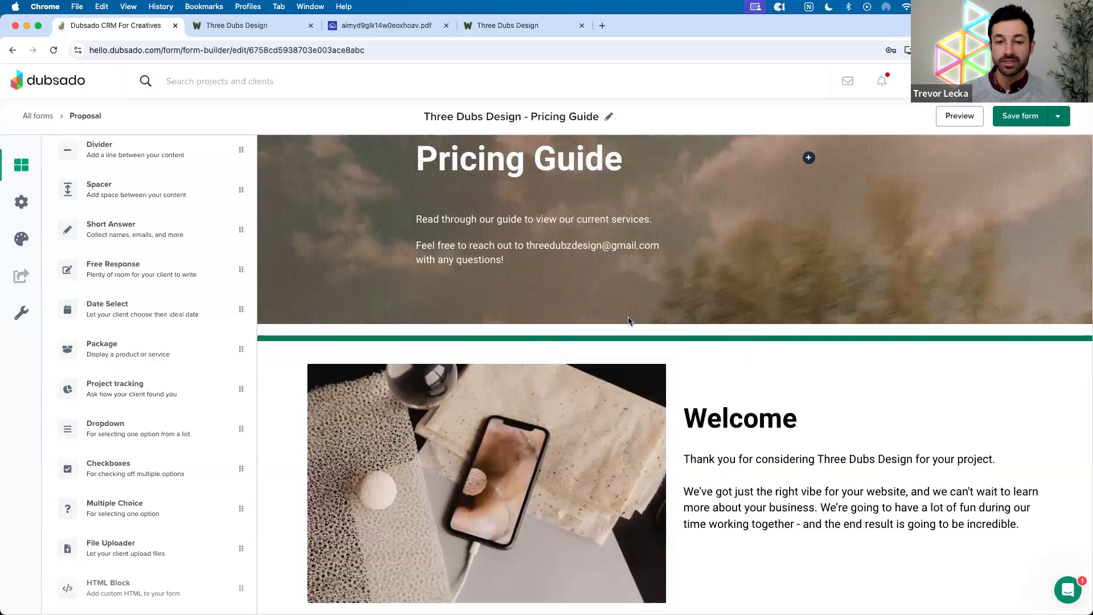
{"action": "left_click", "coordinate": [503, 348]}
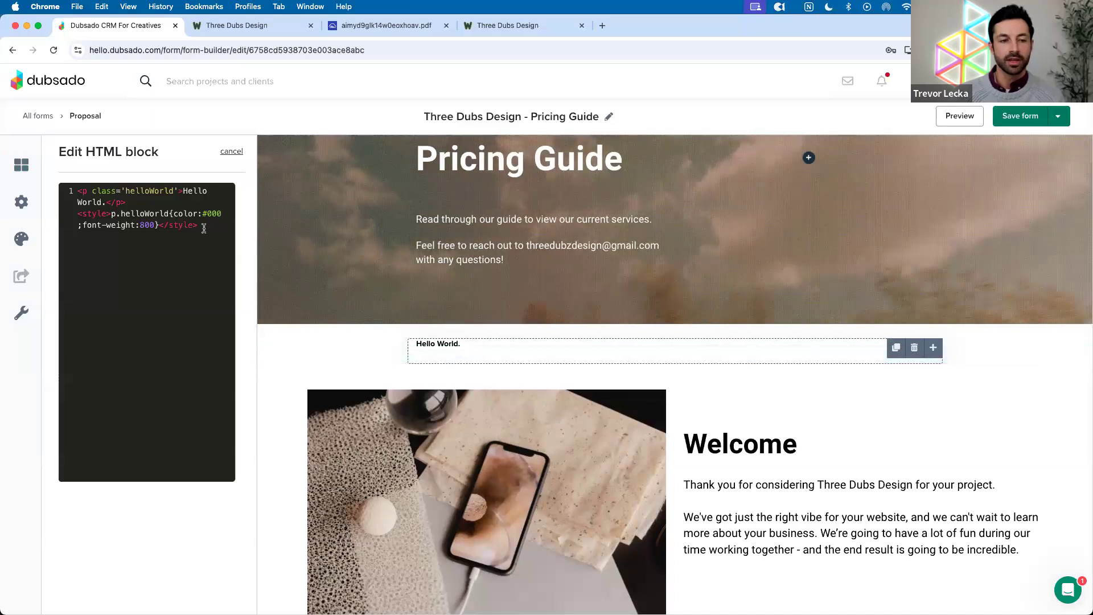
{"action": "left_click_drag", "start_coordinate": [197, 225], "coordinate": [82, 195]}
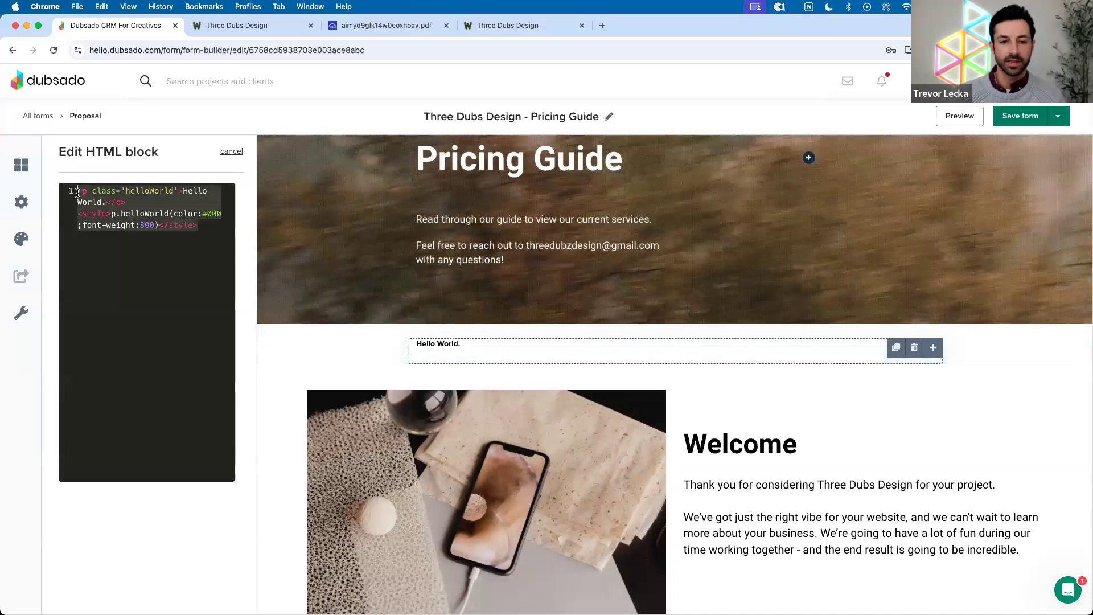
{"action": "key", "text": "BackSpace"}
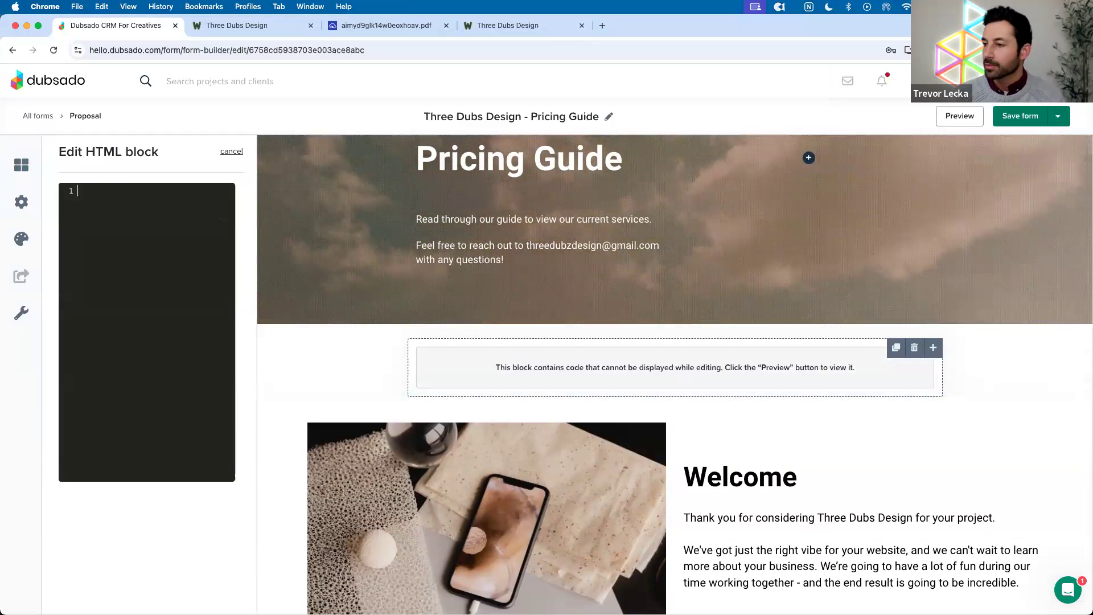
{"action": "key", "text": "super+Tab"}
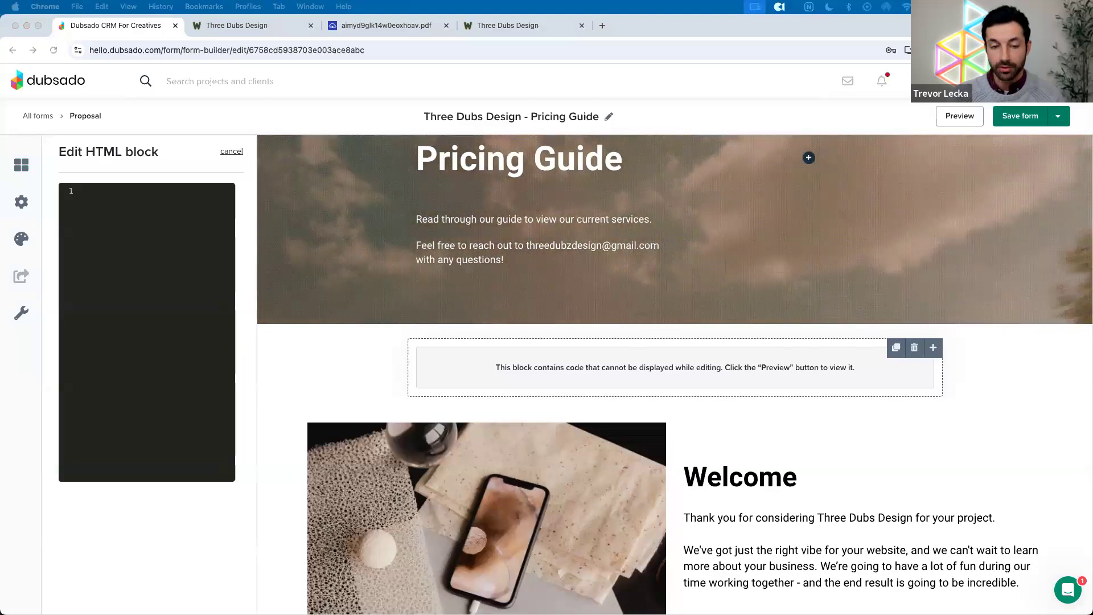
{"action": "left_click", "coordinate": [107, 220]}
{"action": "type", "text": "<p style=\"page-break-before: always\">"}
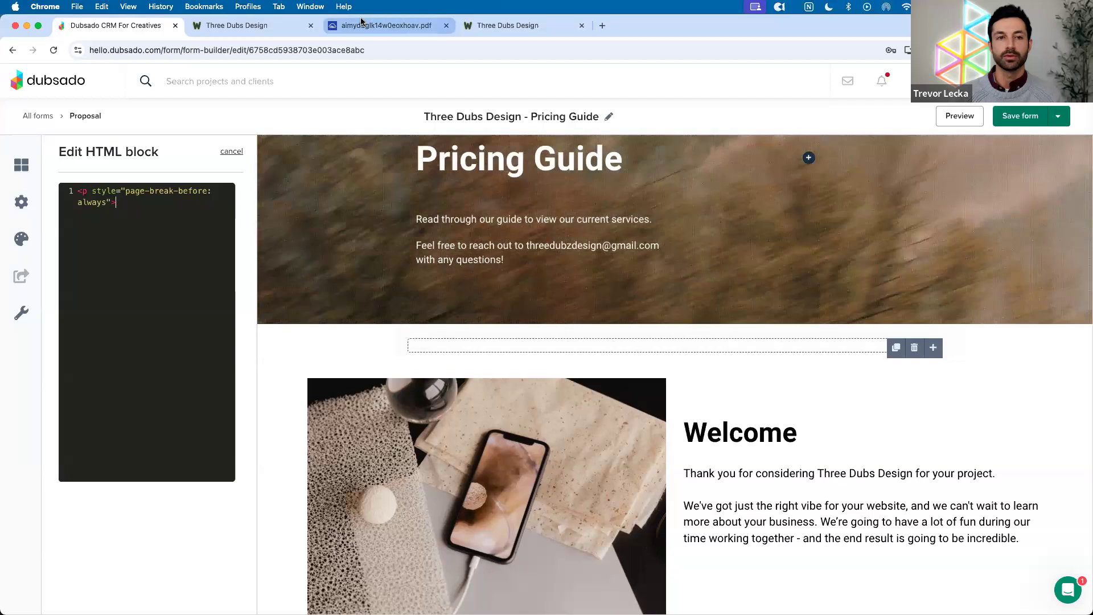
Review the Pricing Guide PDF from the title page through Next Steps, then back to the Elite package on page 5
{"action": "left_click", "coordinate": [387, 25]}
{"action": "scroll", "coordinate": [511, 183], "scroll_direction": "up", "scroll_amount": 20}
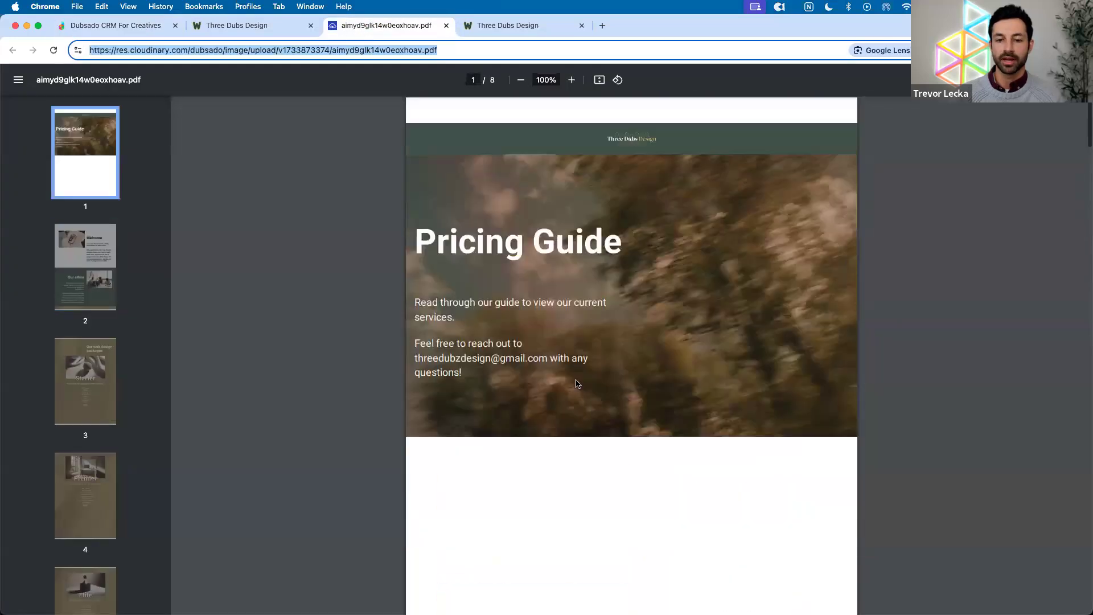
{"action": "scroll", "coordinate": [570, 331], "scroll_direction": "down", "scroll_amount": 3}
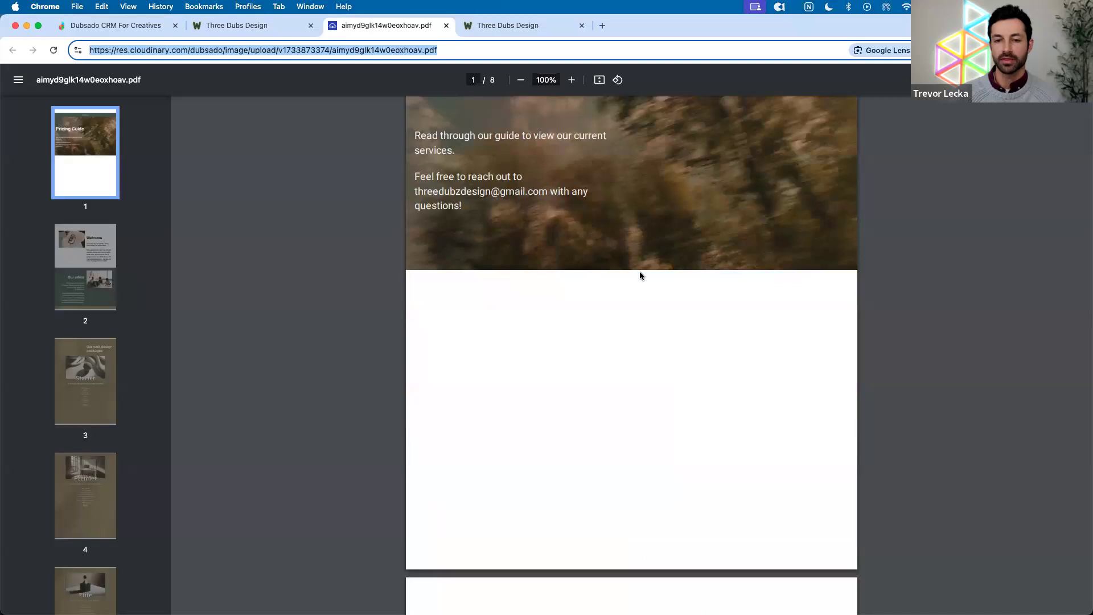
{"action": "scroll", "coordinate": [638, 279], "scroll_direction": "down", "scroll_amount": 5}
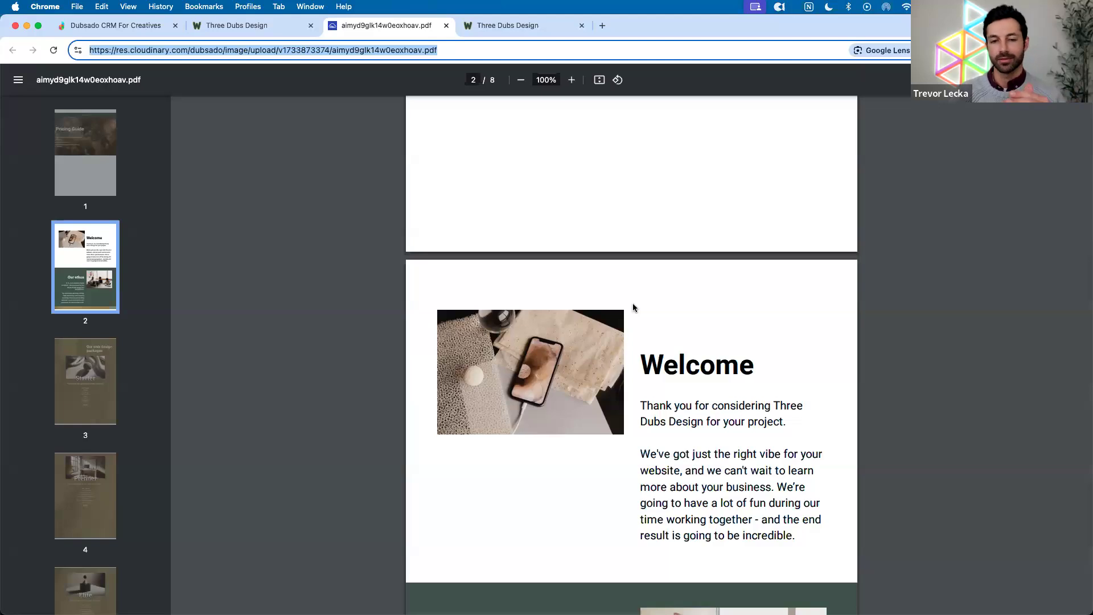
{"action": "scroll", "coordinate": [633, 308], "scroll_direction": "down", "scroll_amount": 20}
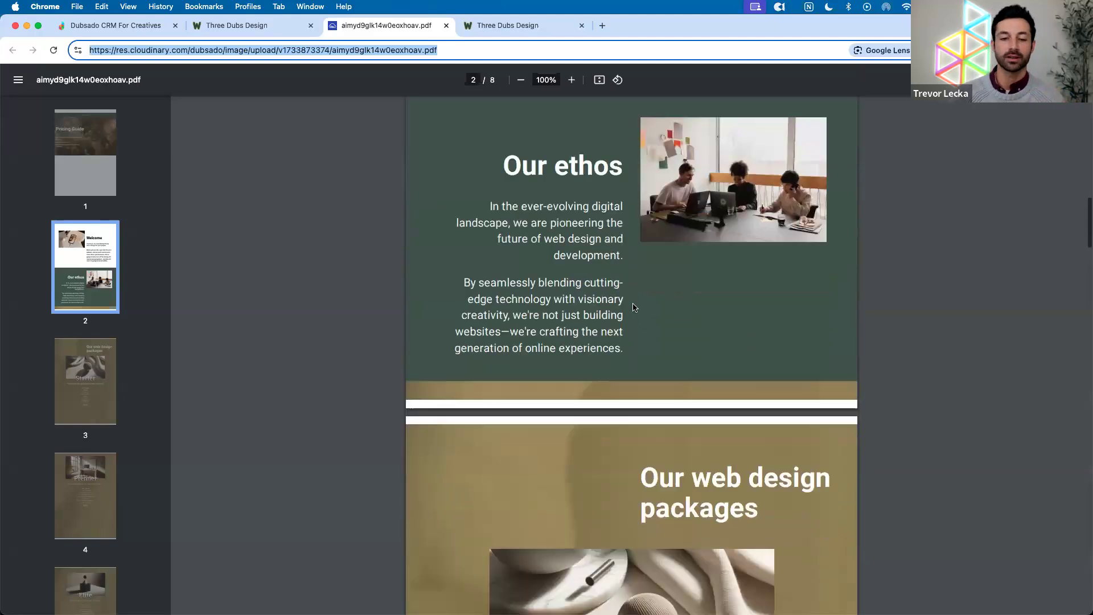
{"action": "scroll", "coordinate": [634, 308], "scroll_direction": "down", "scroll_amount": 20}
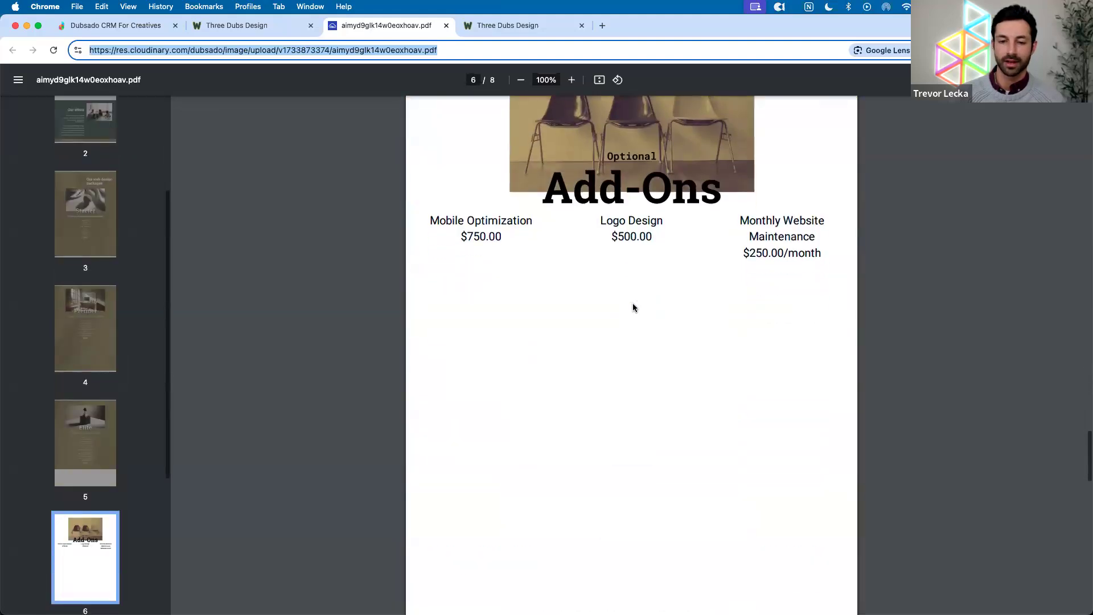
{"action": "scroll", "coordinate": [633, 307], "scroll_direction": "down", "scroll_amount": 7}
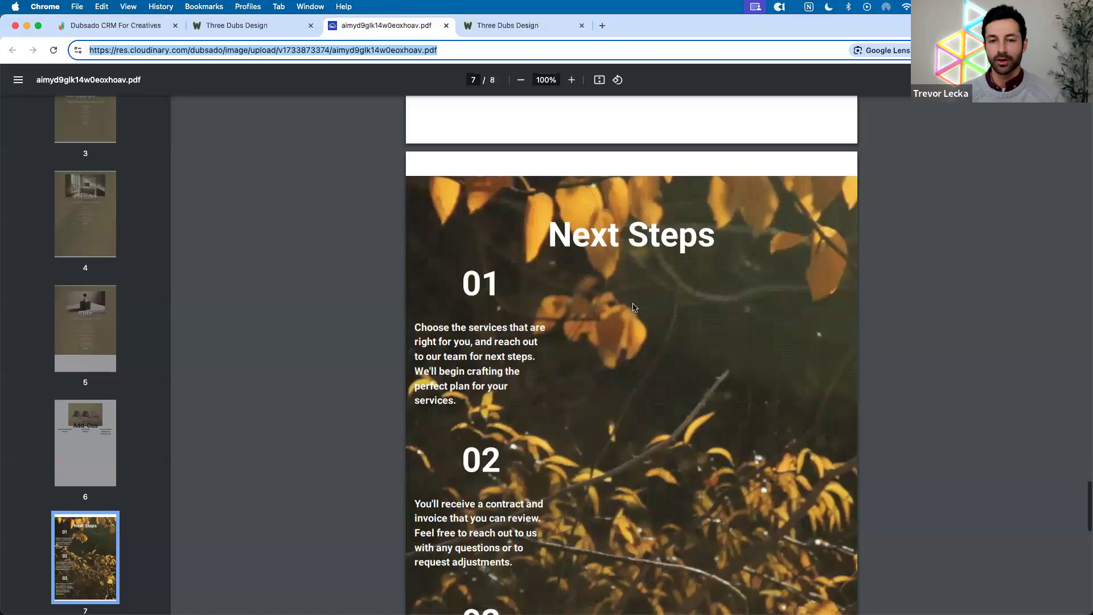
{"action": "scroll", "coordinate": [633, 308], "scroll_direction": "down", "scroll_amount": 4}
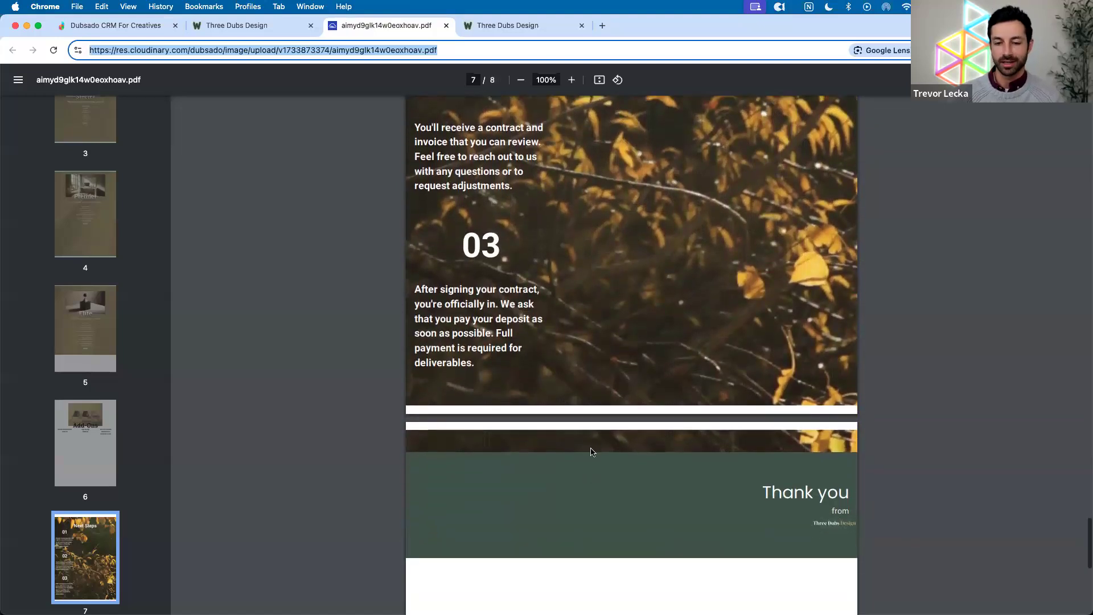
{"action": "scroll", "coordinate": [627, 442], "scroll_direction": "up", "scroll_amount": 1}
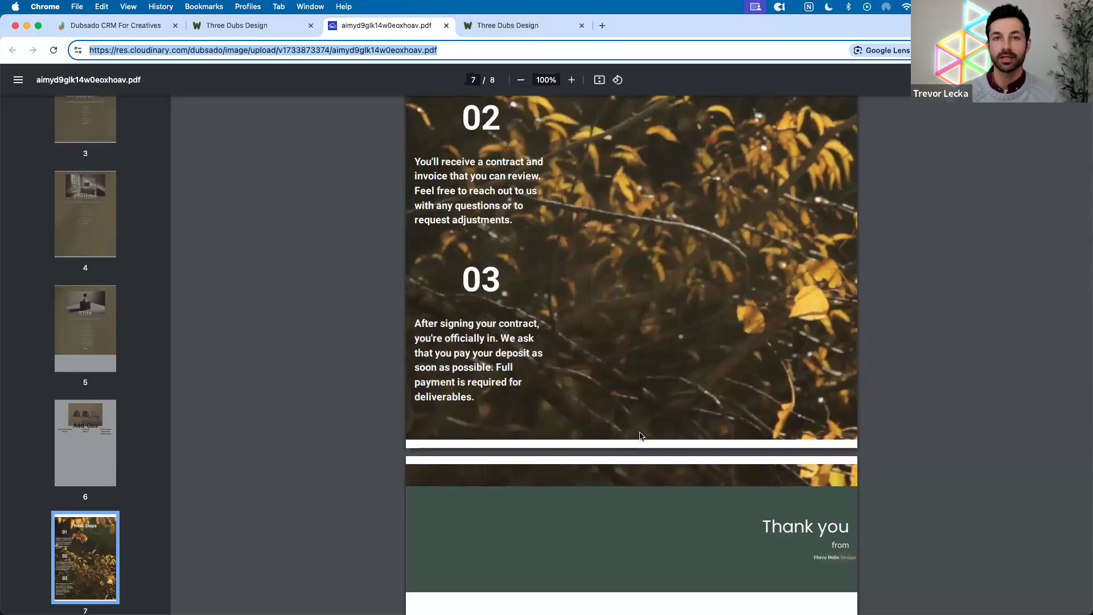
{"action": "scroll", "coordinate": [736, 416], "scroll_direction": "up", "scroll_amount": 3}
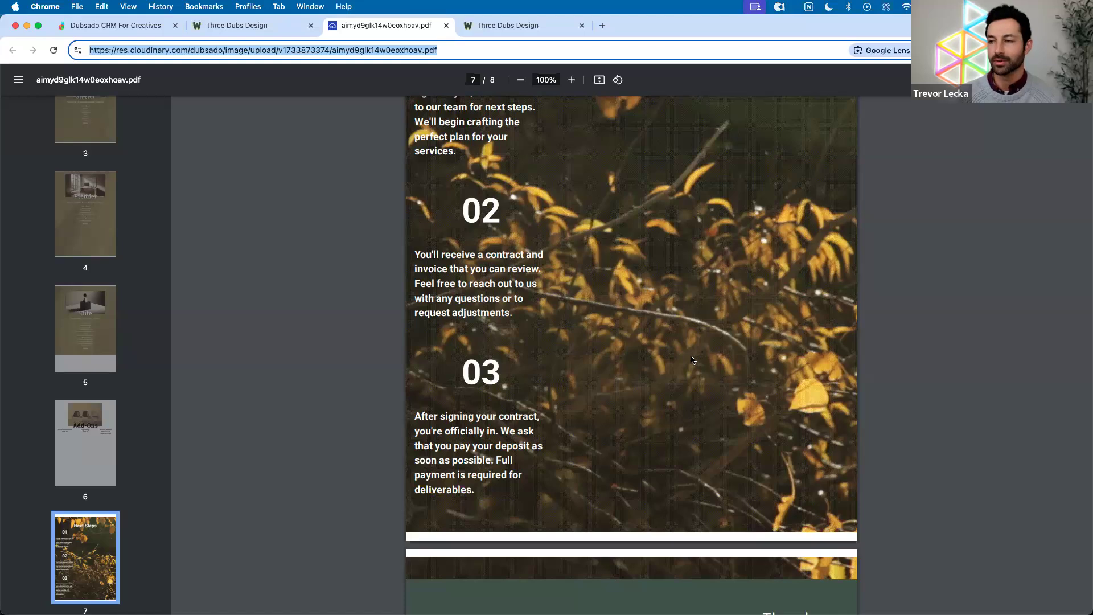
{"action": "scroll", "coordinate": [694, 361], "scroll_direction": "up", "scroll_amount": 20}
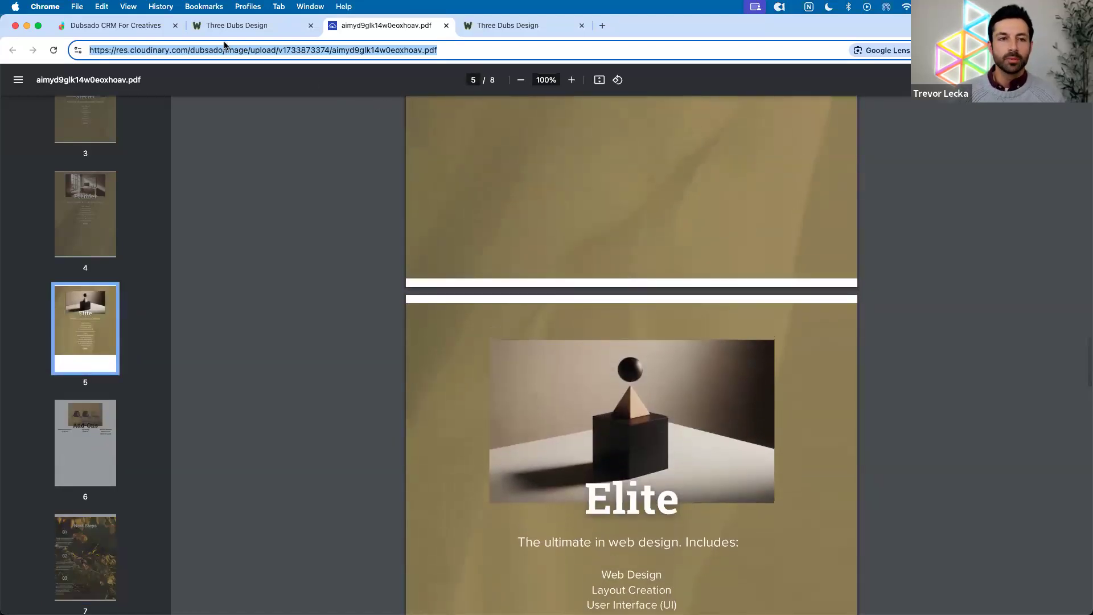
Leave the Pricing Guide form builder for All forms, discarding the HTML block changes
{"action": "left_click", "coordinate": [131, 26]}
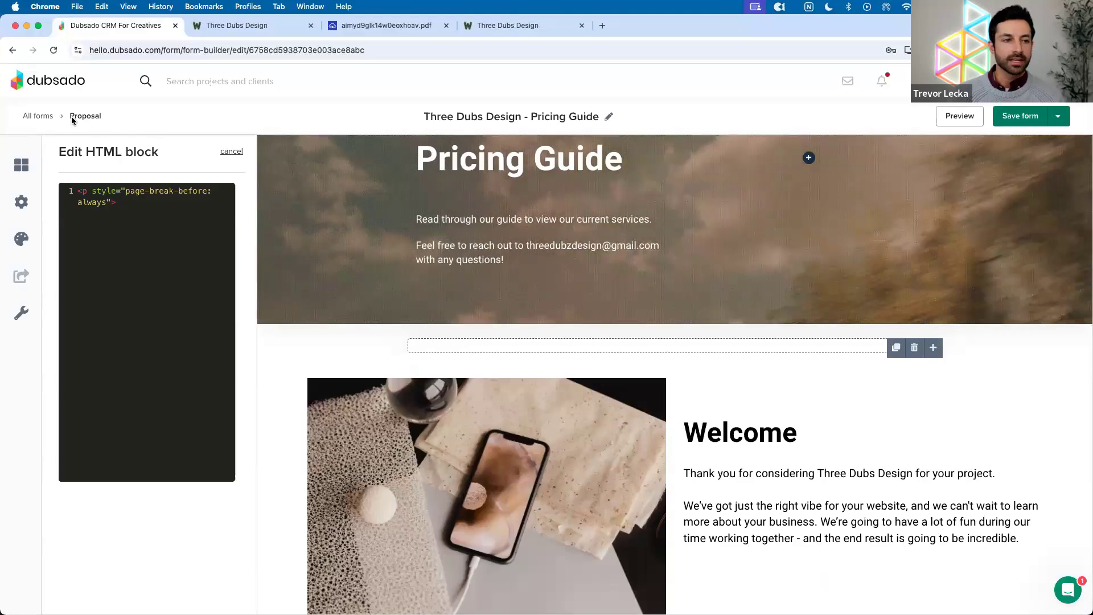
{"action": "left_click", "coordinate": [38, 116]}
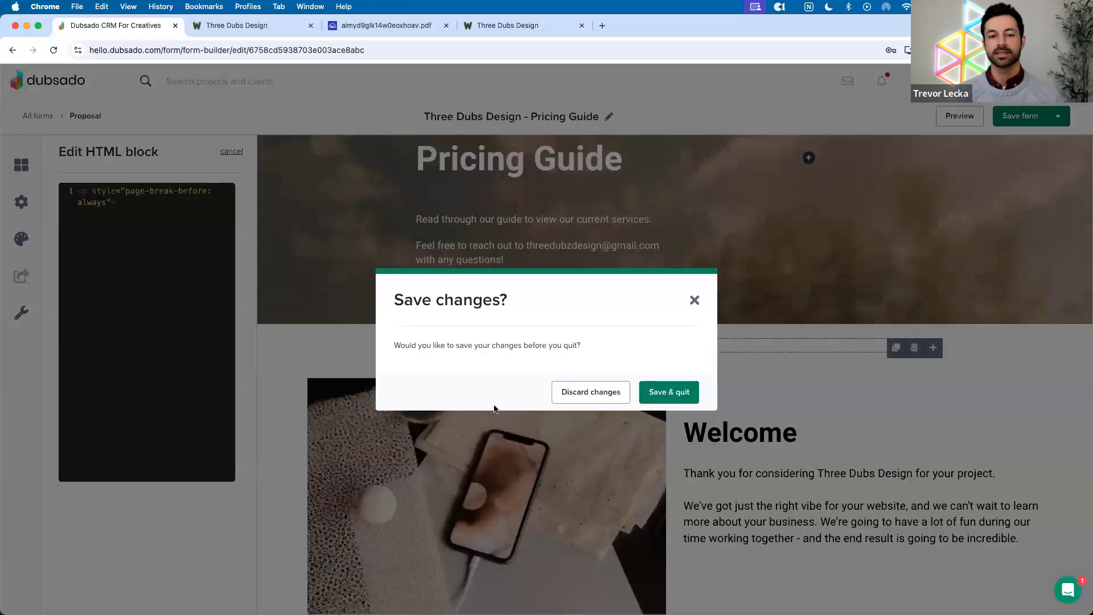
{"action": "left_click", "coordinate": [562, 396]}
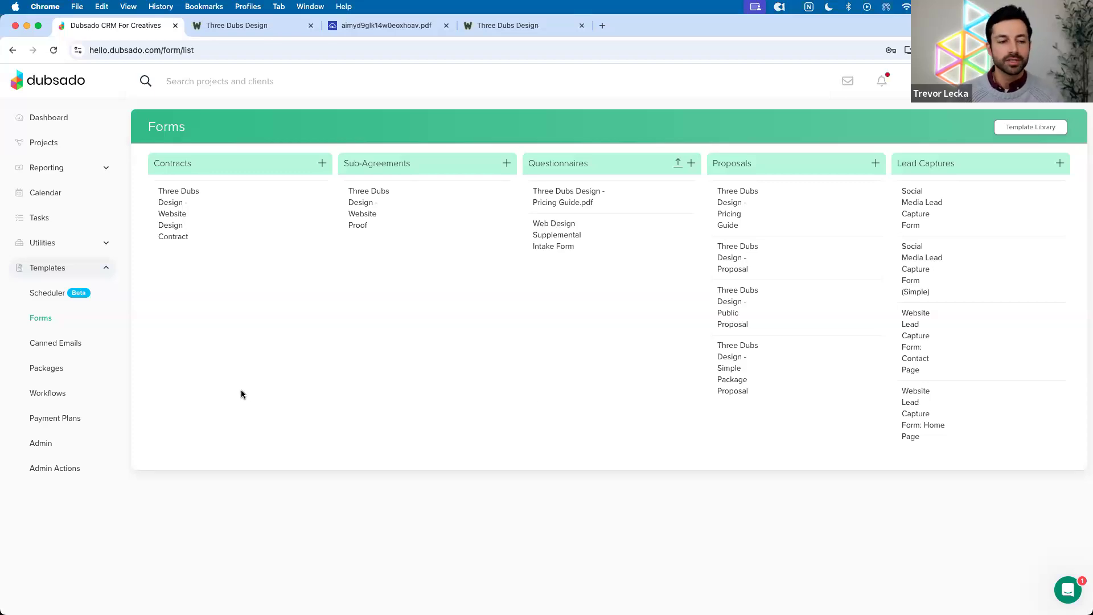
Delete the Pricing Guide button from the Holiday Inquiries workflow's send-email action
{"action": "left_click", "coordinate": [59, 392]}
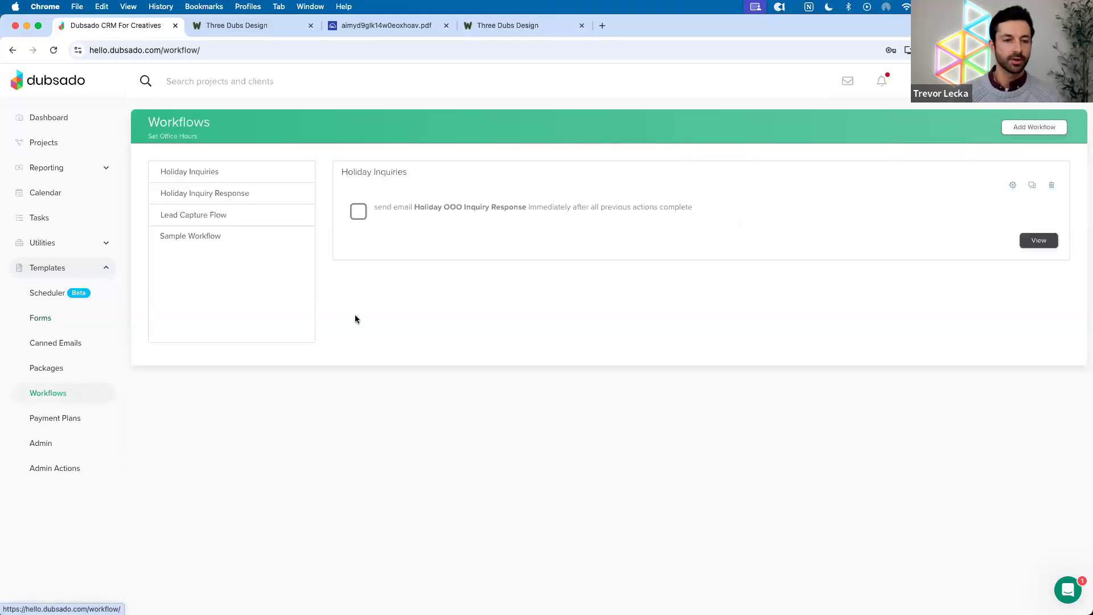
{"action": "left_click", "coordinate": [1011, 188]}
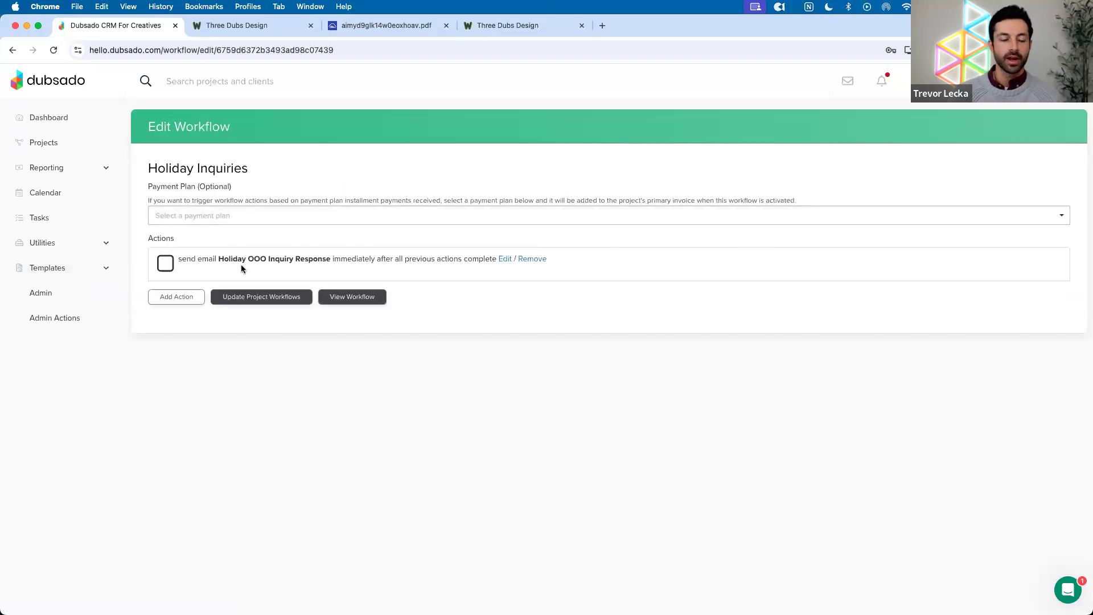
{"action": "left_click", "coordinate": [508, 260]}
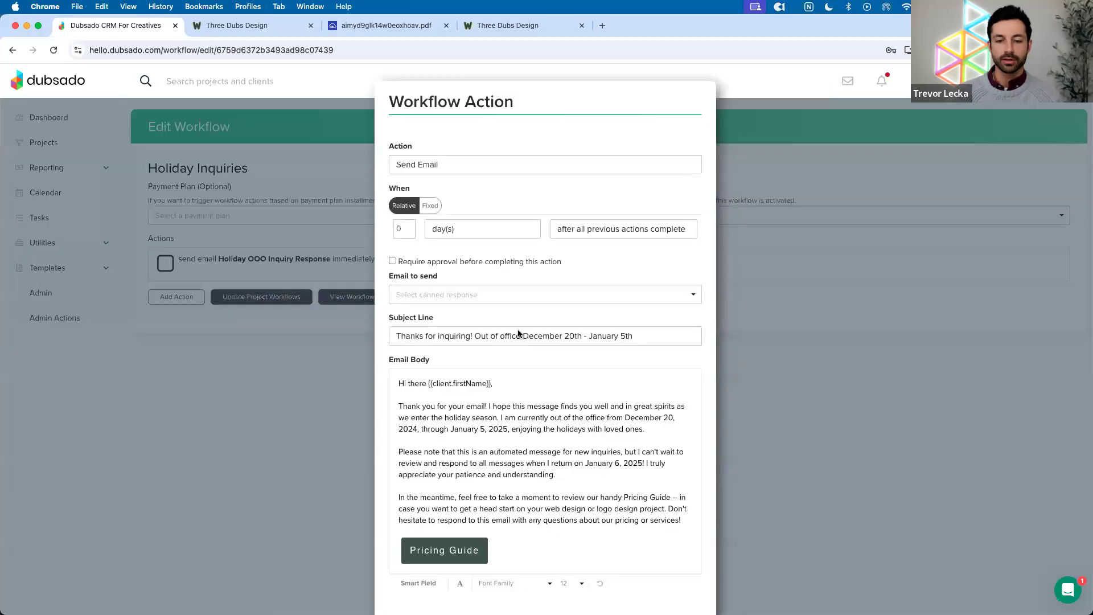
{"action": "scroll", "coordinate": [555, 366], "scroll_direction": "down", "scroll_amount": 2}
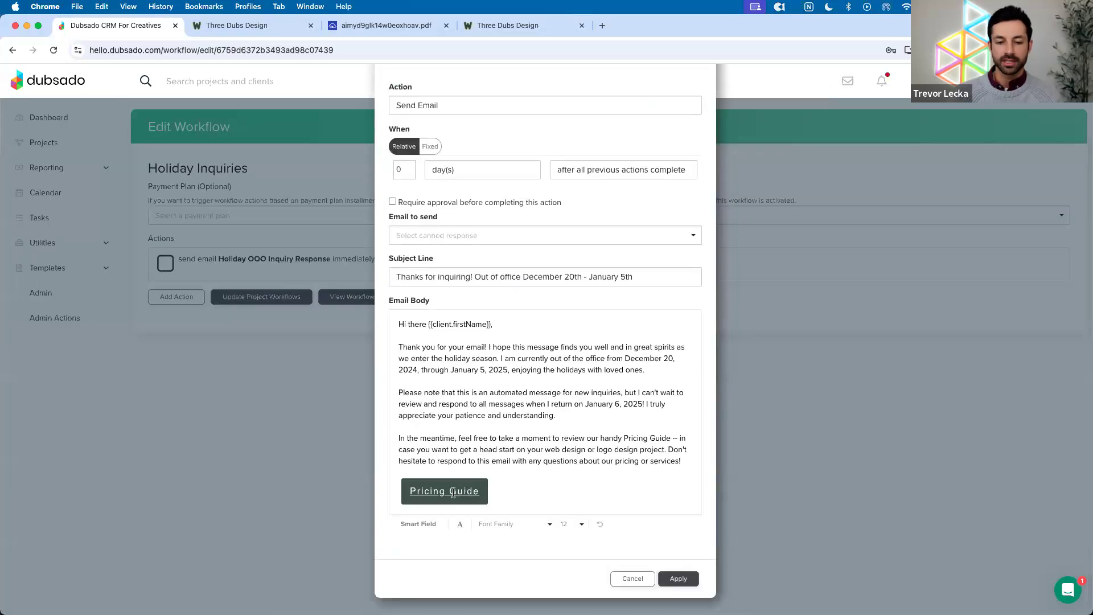
{"action": "scroll", "coordinate": [453, 484], "scroll_direction": "down", "scroll_amount": 2}
{"action": "left_click_drag", "start_coordinate": [491, 436], "coordinate": [405, 434]}
{"action": "key", "text": "BackSpace"}
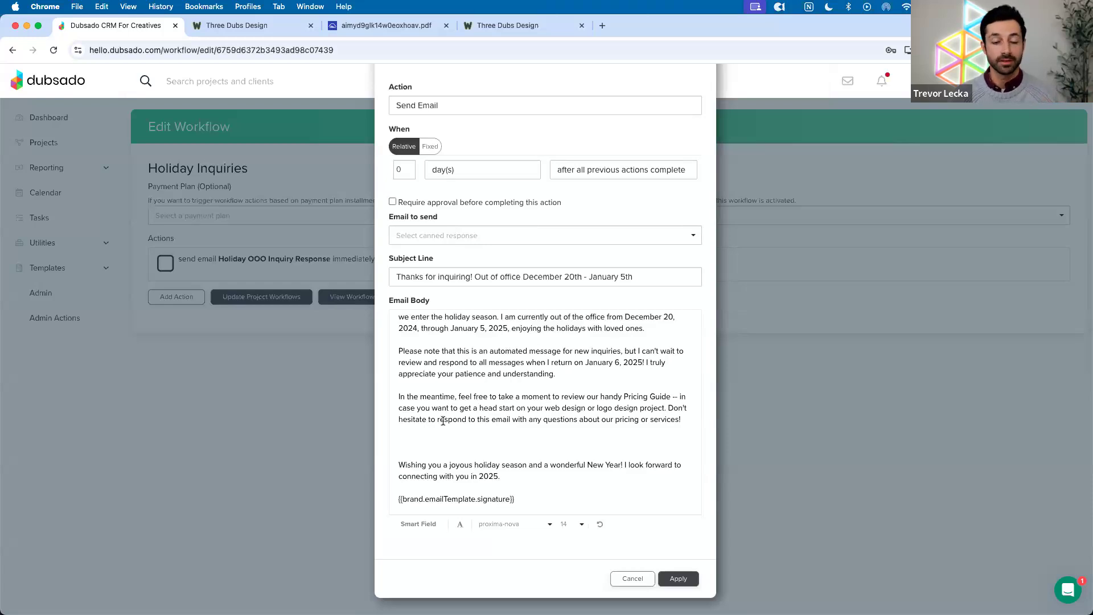
Copy the Pricing Guide PDF's web address and bring up the email's Link insert choices
{"action": "left_click", "coordinate": [397, 33]}
{"action": "left_click", "coordinate": [350, 50]}
{"action": "key", "text": "super+c"}
{"action": "left_click", "coordinate": [126, 26]}
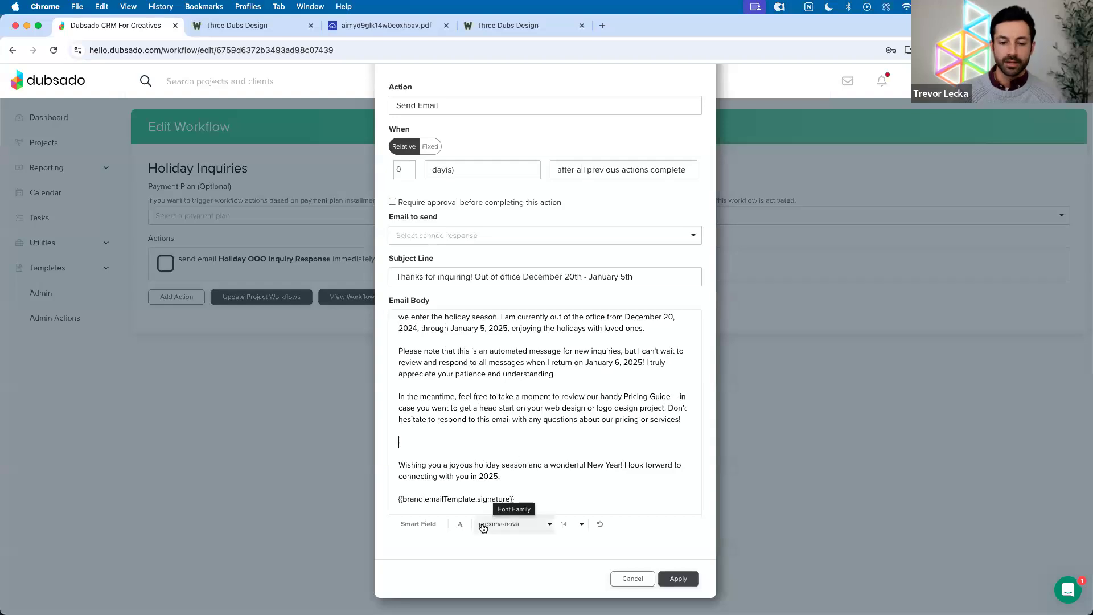
{"action": "left_click", "coordinate": [460, 524]}
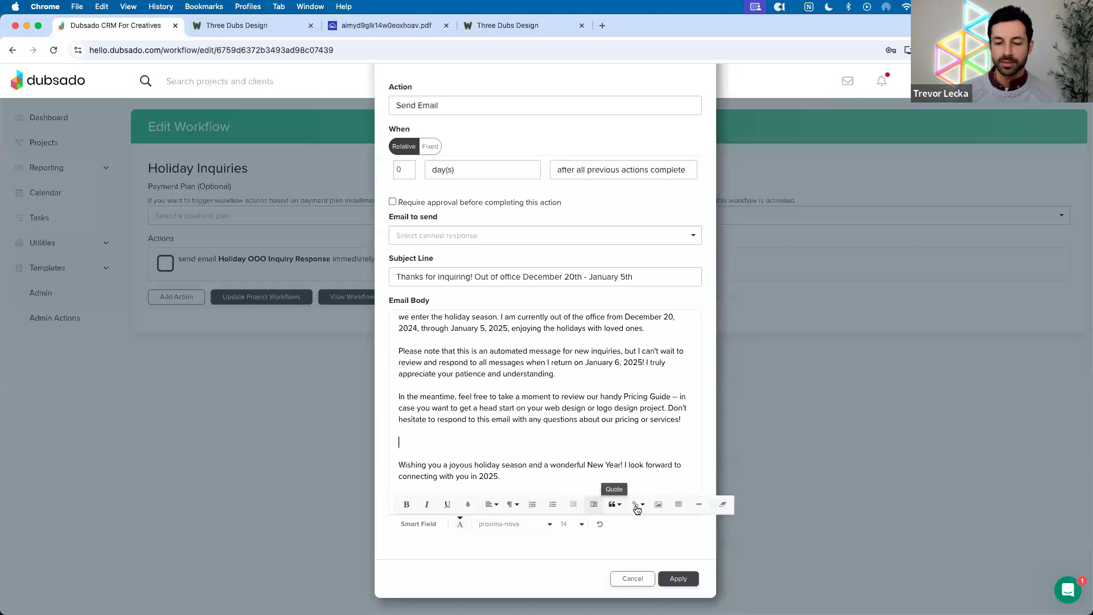
{"action": "left_click", "coordinate": [638, 505]}
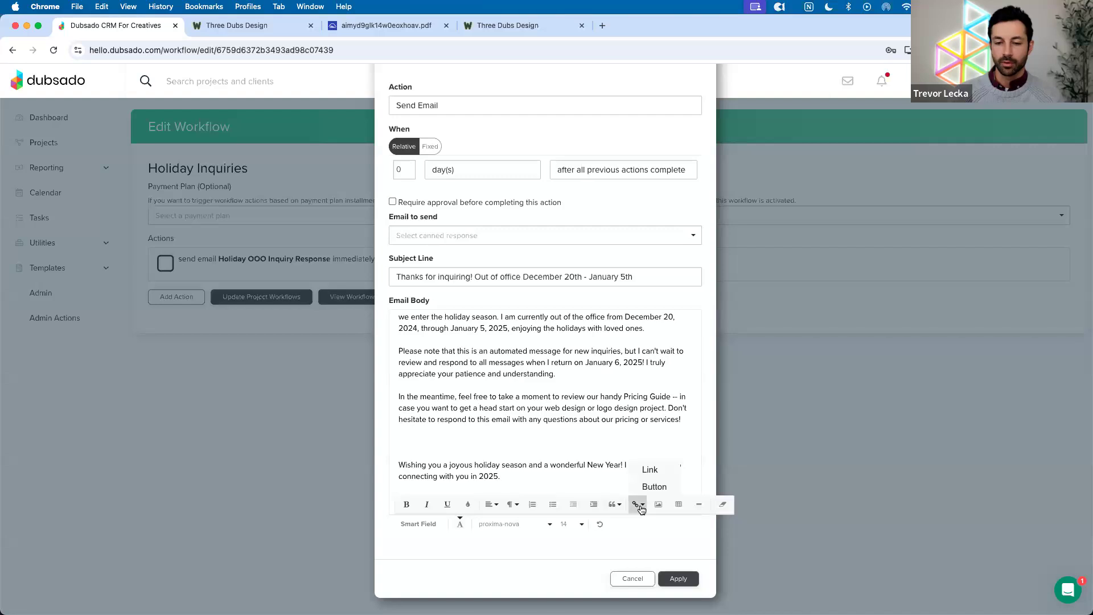
Insert a 'Pricing Guide' link to the PDF address that opens in a new tab
{"action": "left_click", "coordinate": [650, 470]}
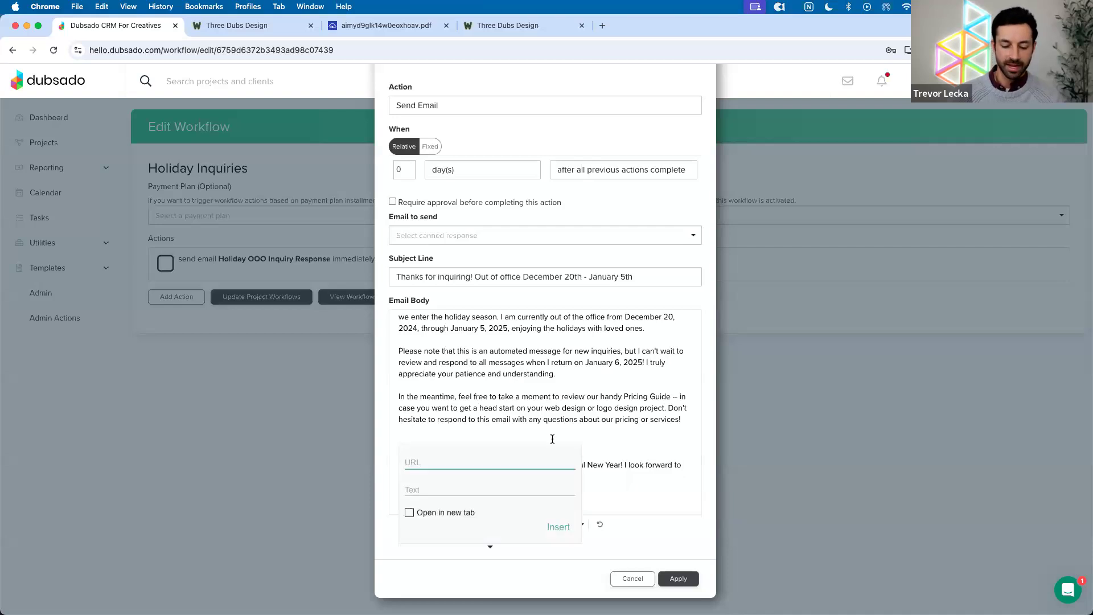
{"action": "key", "text": "super+v"}
{"action": "key", "text": "super+Left"}
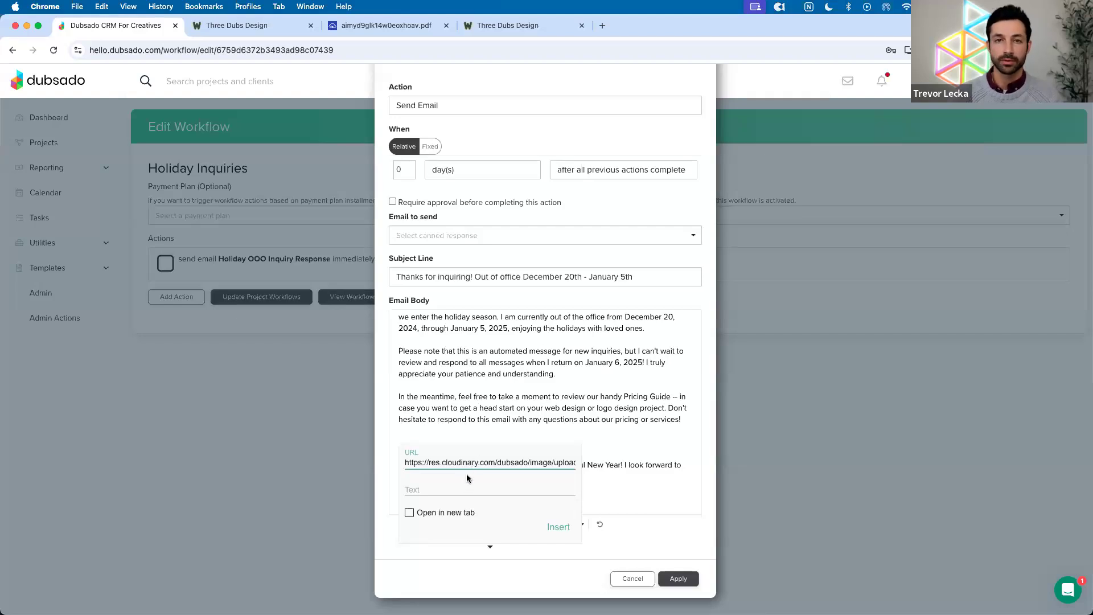
{"action": "left_click", "coordinate": [464, 488]}
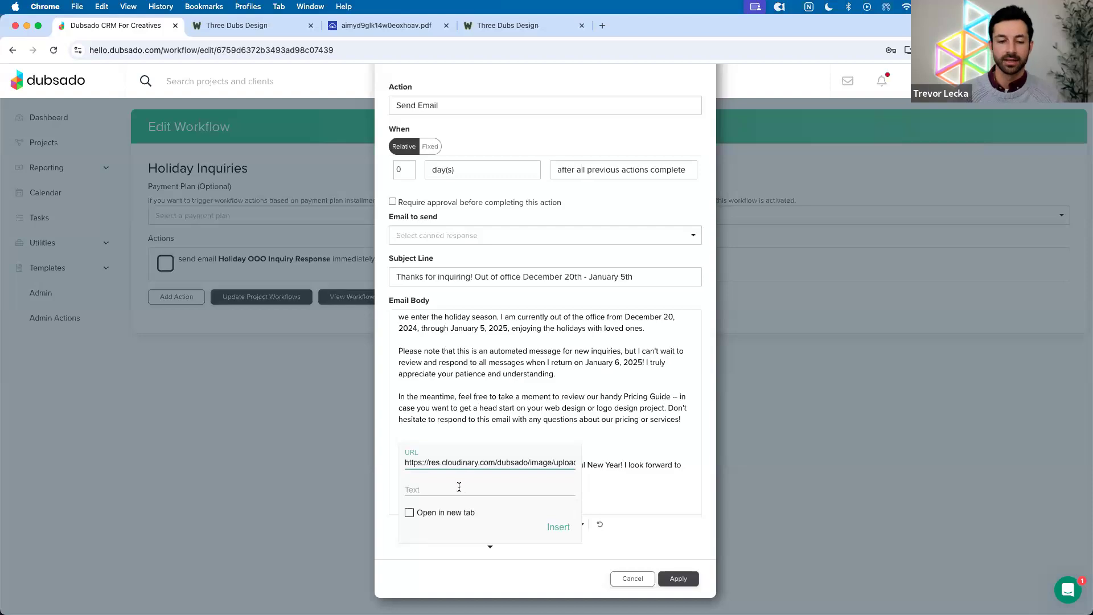
{"action": "type", "text": "Pr"}
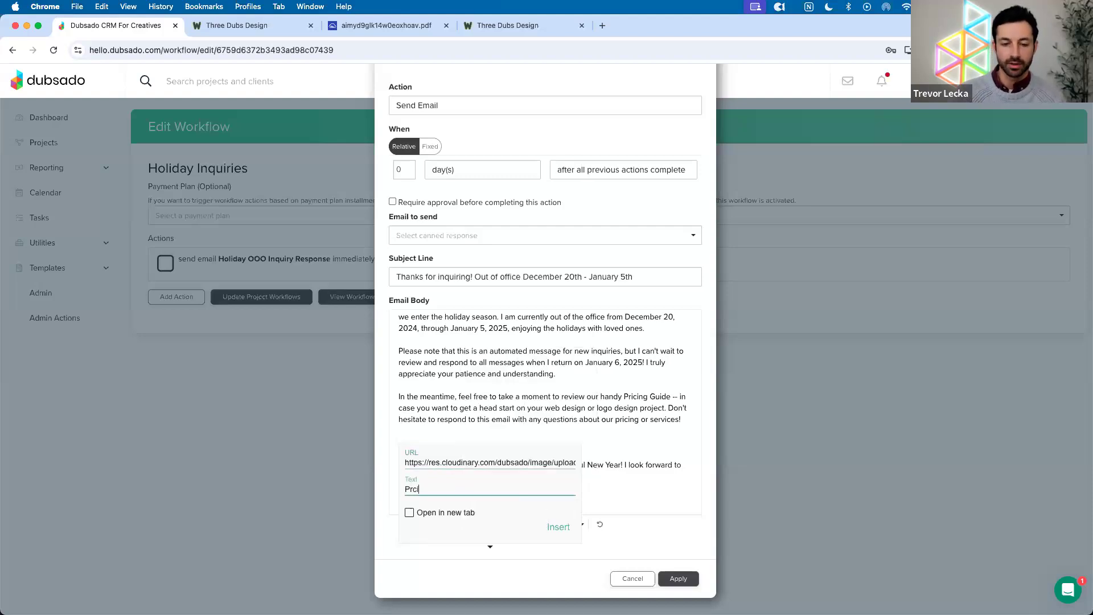
{"action": "left_click", "coordinate": [481, 514]}
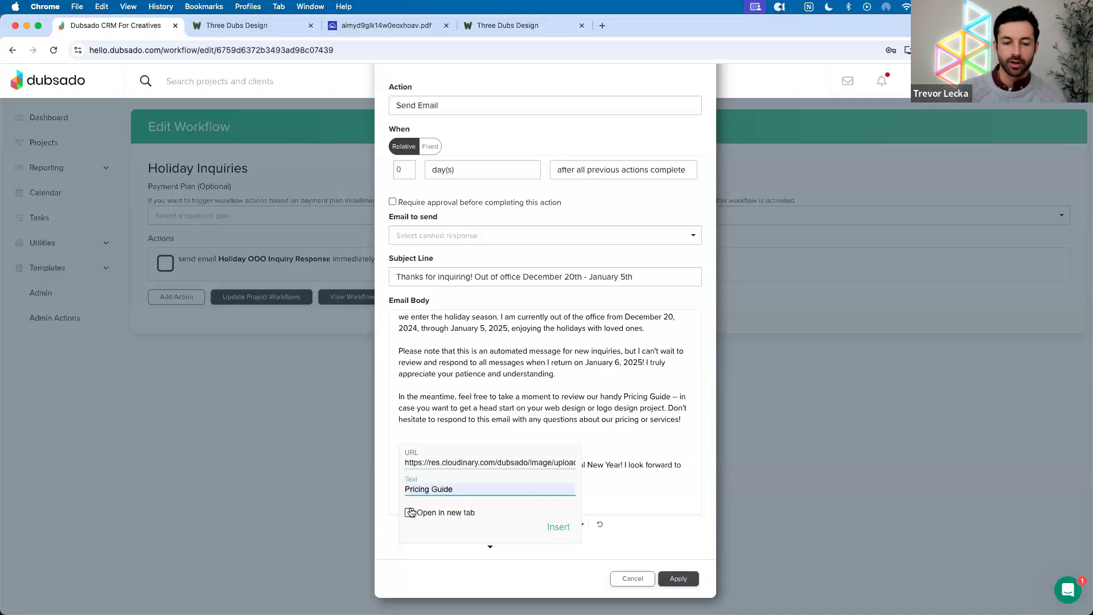
{"action": "left_click", "coordinate": [410, 512]}
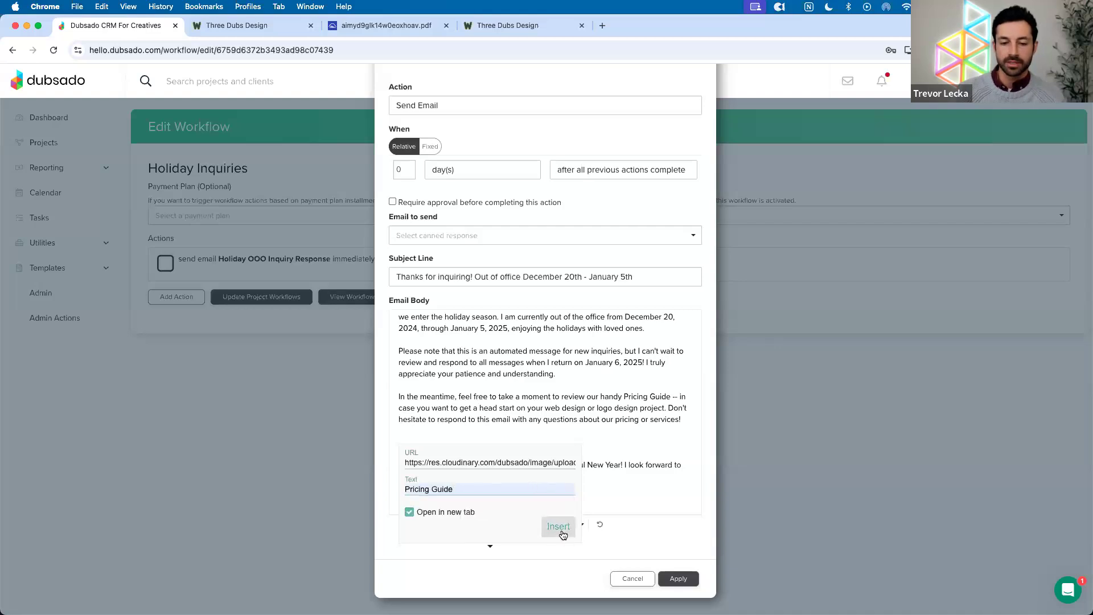
{"action": "left_click", "coordinate": [558, 527]}
{"action": "left_click", "coordinate": [546, 459]}
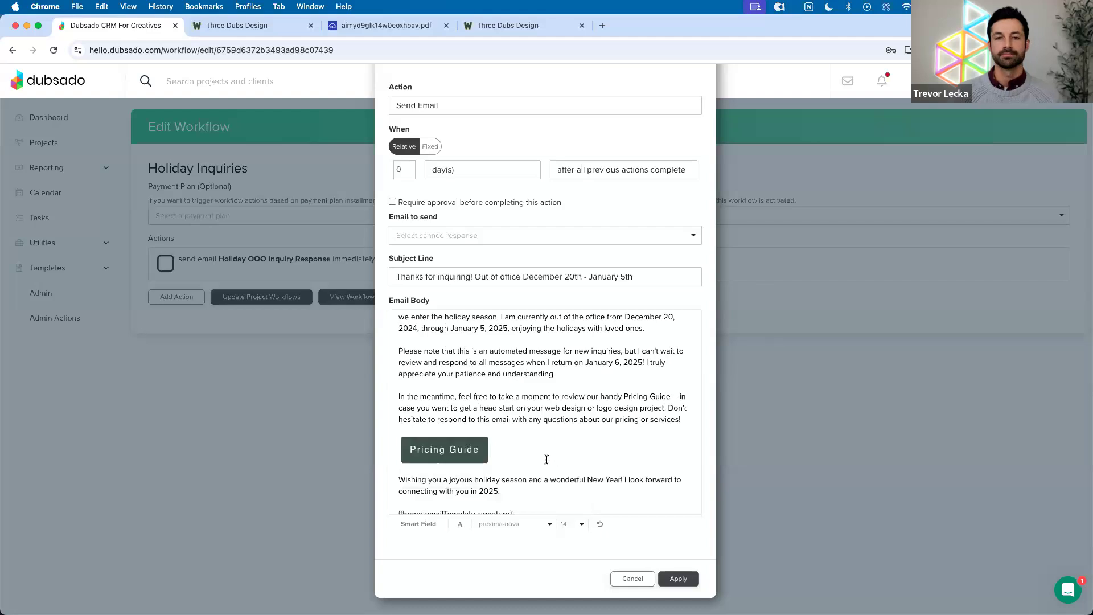
Close the Send Email editor, returning to the Holiday Inquiries workflow
{"action": "left_click", "coordinate": [576, 419]}
{"action": "scroll", "coordinate": [559, 410], "scroll_direction": "up", "scroll_amount": 3}
{"action": "scroll", "coordinate": [541, 399], "scroll_direction": "down", "scroll_amount": 4}
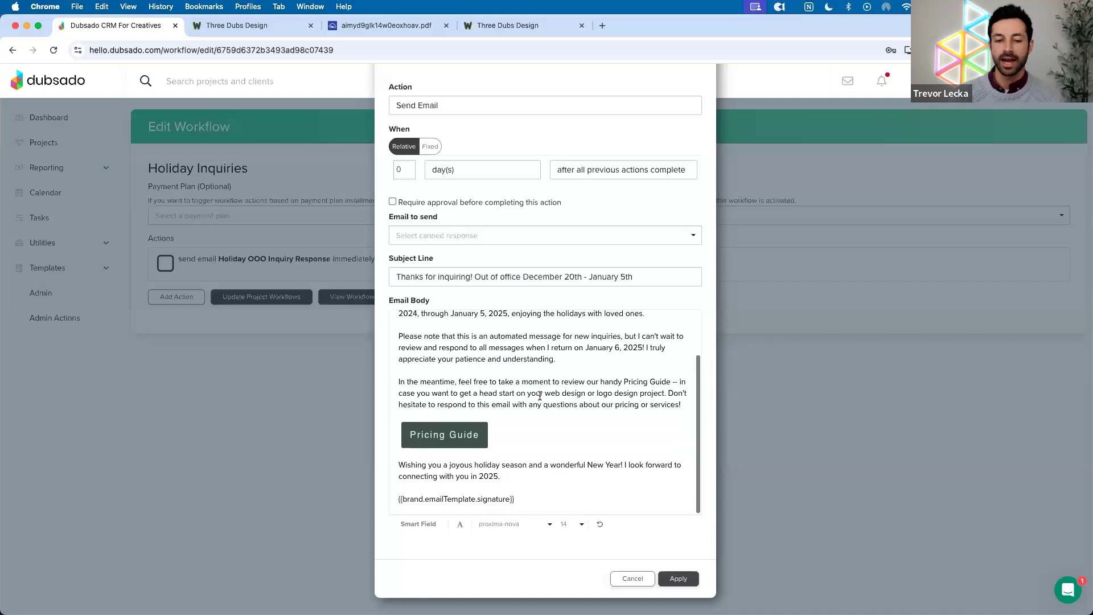
{"action": "left_click", "coordinate": [633, 578]}
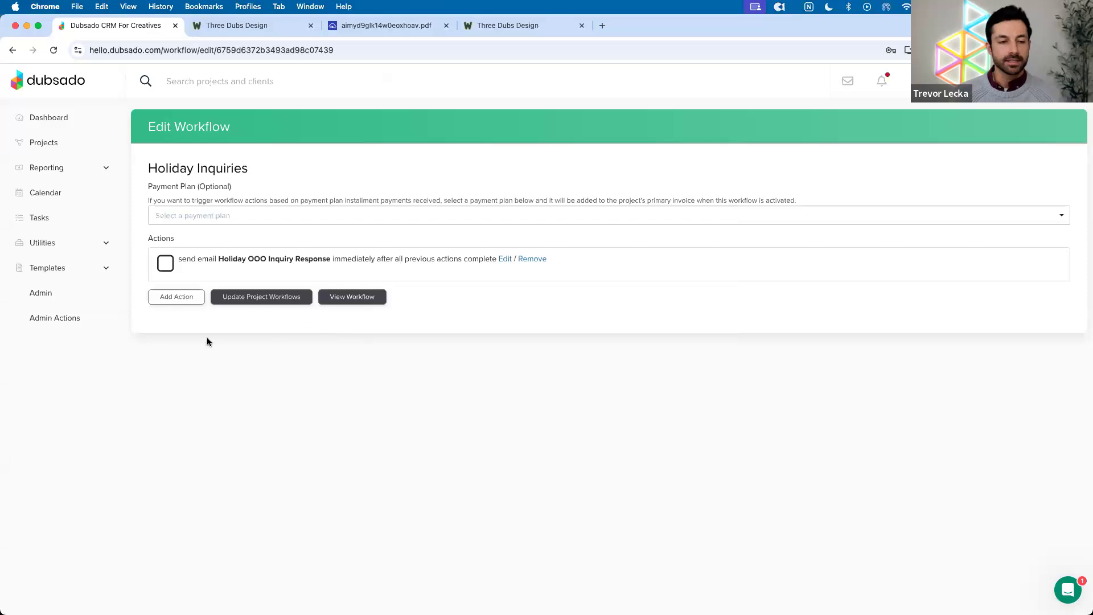
{"action": "left_click", "coordinate": [179, 300]}
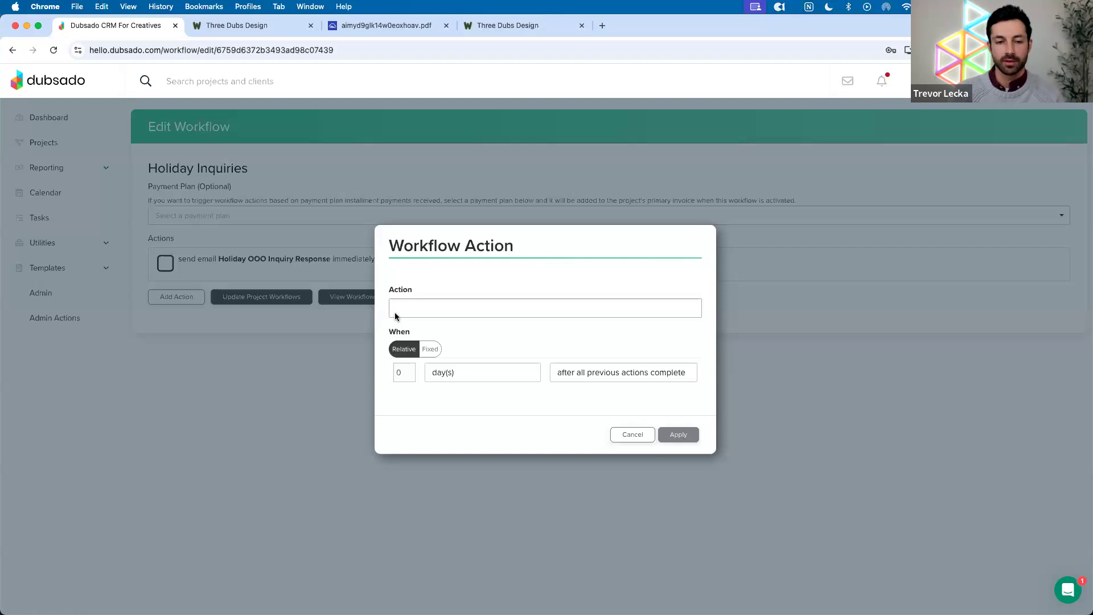
{"action": "left_click", "coordinate": [395, 316]}
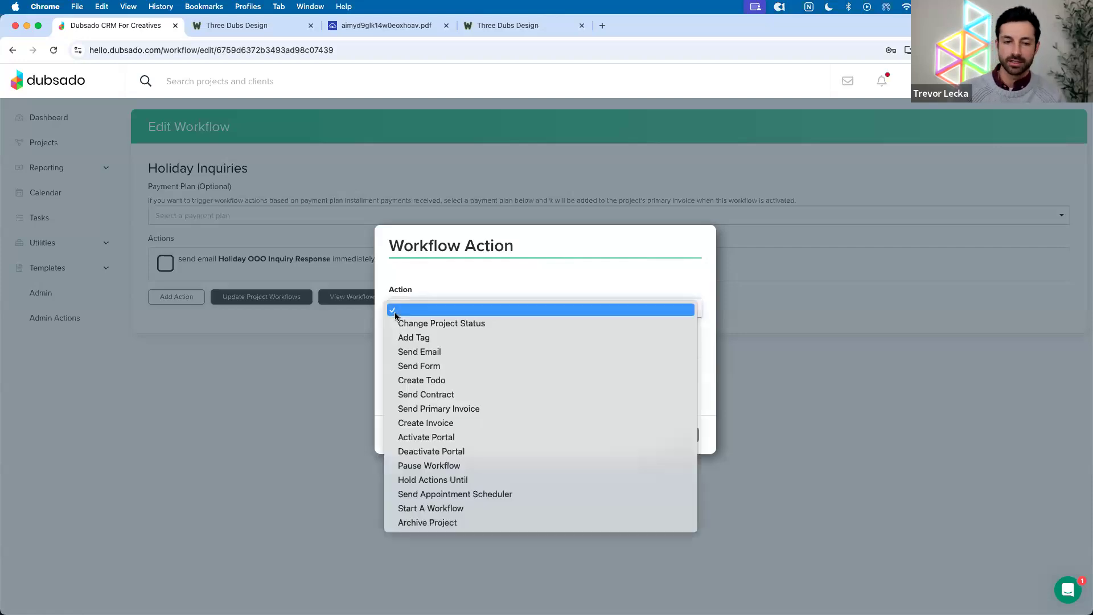
{"action": "left_click", "coordinate": [433, 381]}
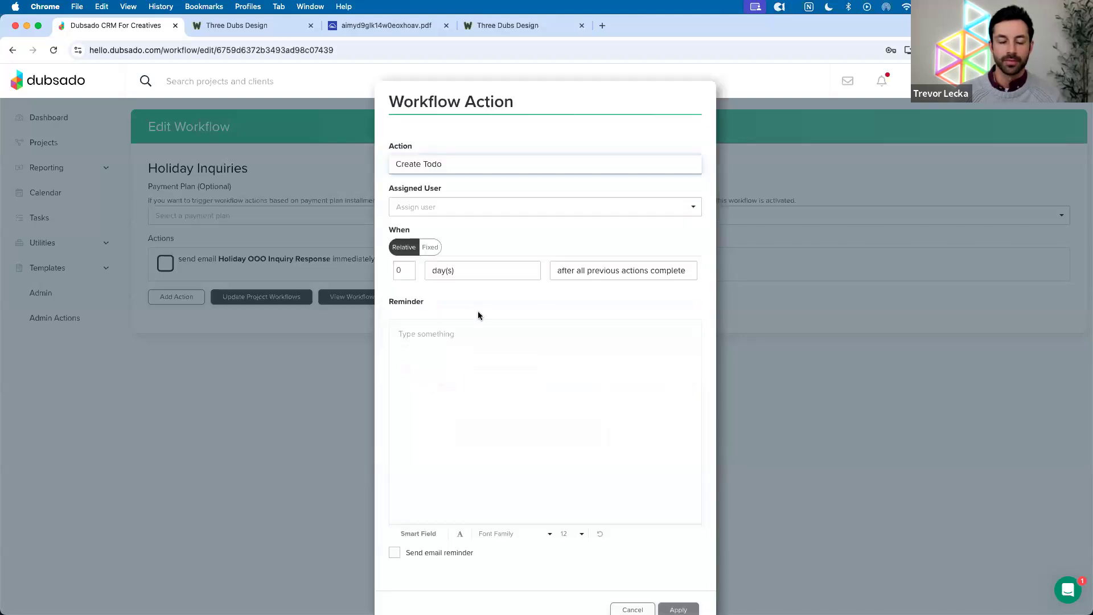
{"action": "left_click_drag", "start_coordinate": [388, 234], "coordinate": [417, 234]}
{"action": "left_click", "coordinate": [441, 230]}
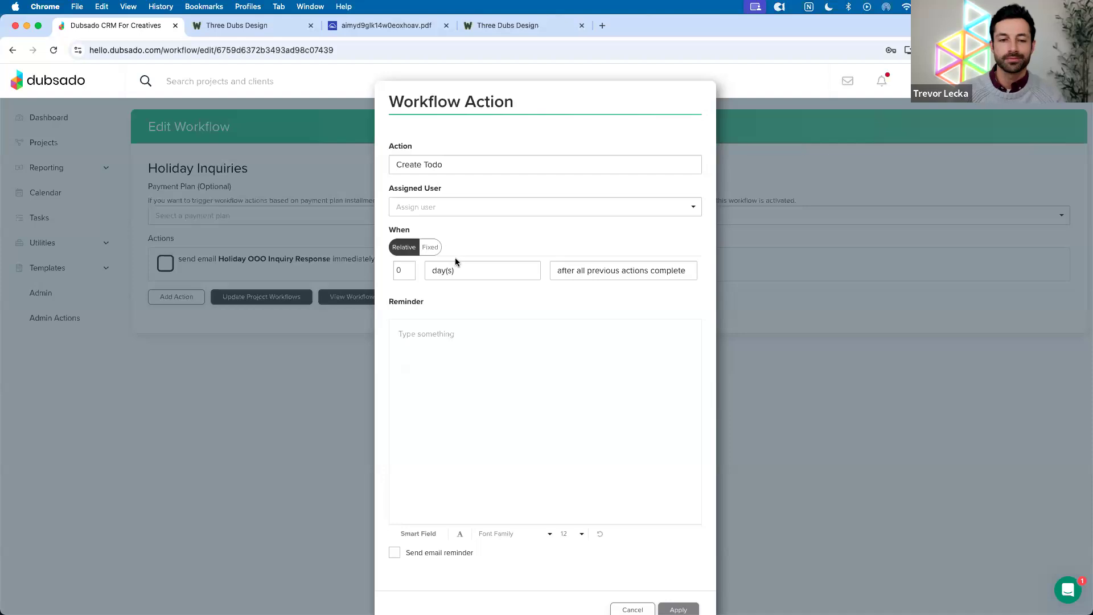
{"action": "scroll", "coordinate": [570, 367], "scroll_direction": "down", "scroll_amount": 1}
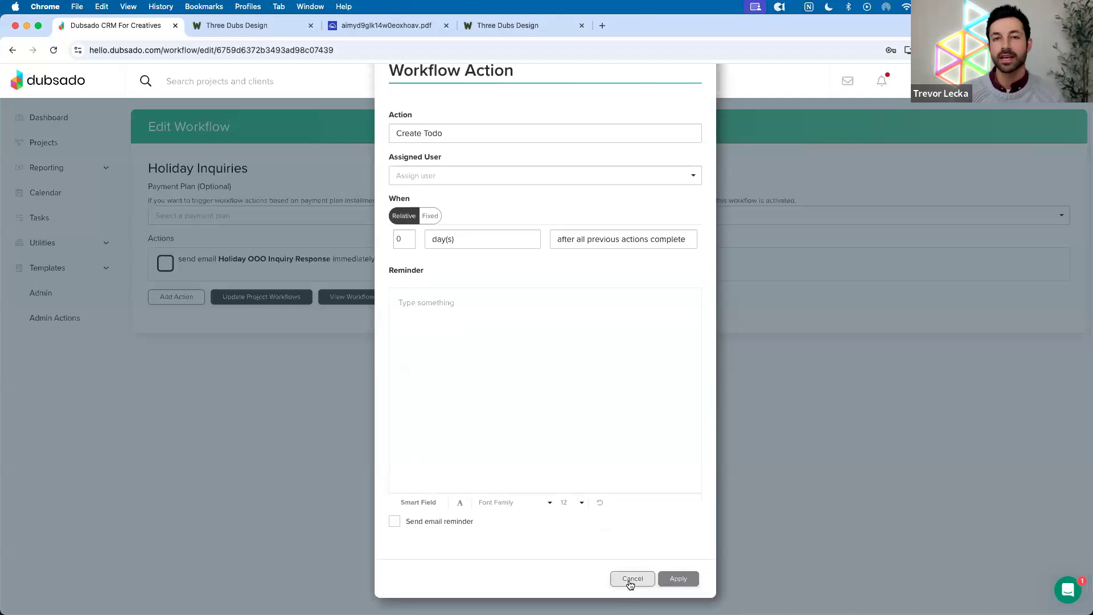
{"action": "left_click", "coordinate": [630, 581]}
{"action": "left_click", "coordinate": [505, 259]}
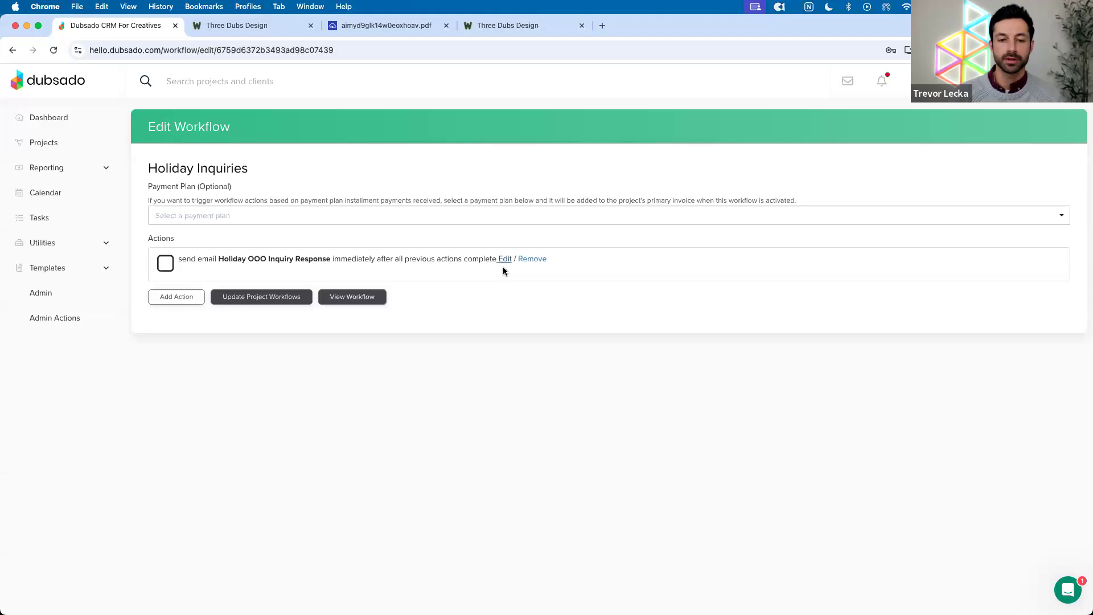
Delete the Pricing Guide button text from the holiday email body
{"action": "mouse_move", "coordinate": [399, 347]}
{"action": "left_mouse_down"}
{"action": "mouse_move", "coordinate": [679, 460]}
{"action": "mouse_move", "coordinate": [681, 507]}
{"action": "mouse_move", "coordinate": [631, 450]}
{"action": "left_mouse_up"}
{"action": "left_click", "coordinate": [534, 432]}
{"action": "left_click_drag", "start_coordinate": [483, 435], "coordinate": [408, 428]}
{"action": "key", "text": "BackSpace"}
{"action": "key", "text": "BackSpace"}
Copy the email body text, close the email editor, and begin a new workflow action
{"action": "scroll", "coordinate": [410, 356], "scroll_direction": "up", "scroll_amount": 2}
{"action": "left_click_drag", "start_coordinate": [399, 348], "coordinate": [522, 482]}
{"action": "key", "text": "super+c"}
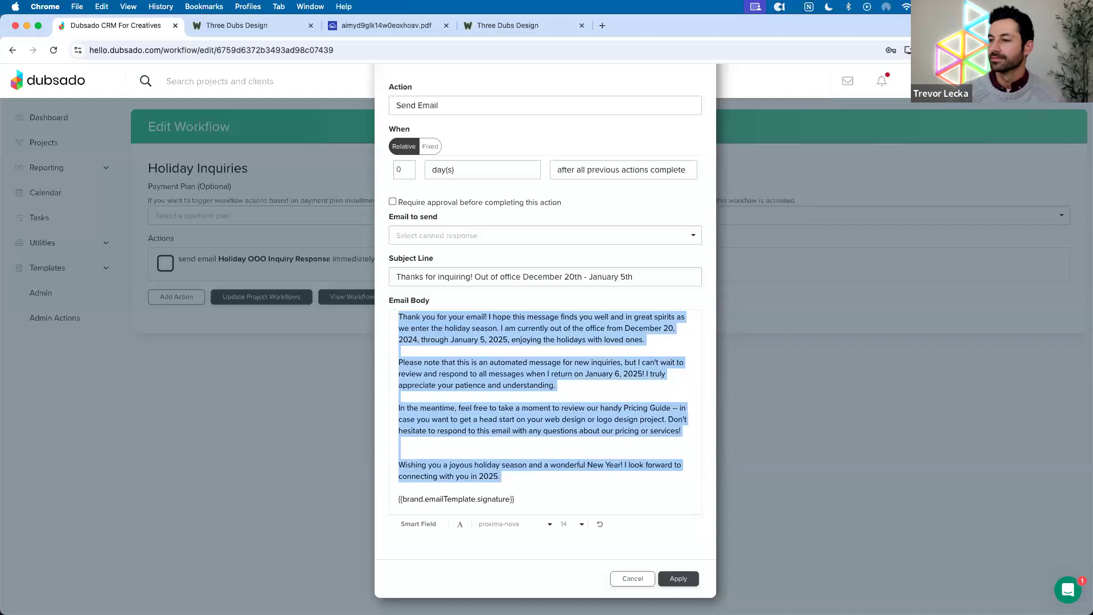
{"action": "left_click", "coordinate": [556, 435]}
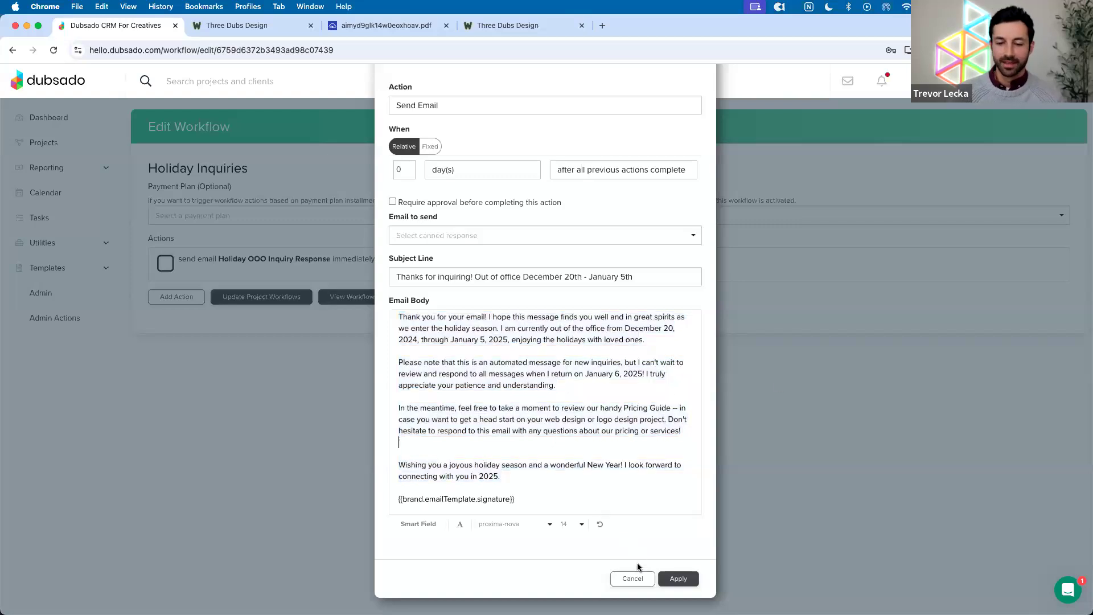
{"action": "left_click", "coordinate": [633, 578]}
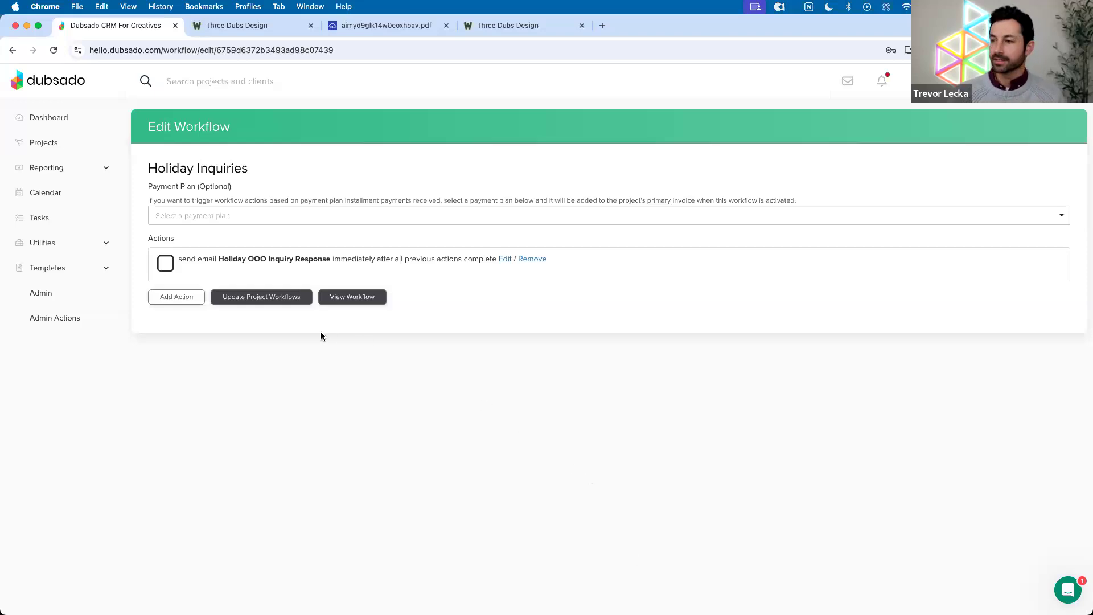
{"action": "left_click", "coordinate": [184, 302]}
Make the new action a Create Todo with Fixed timing instead of Relative
{"action": "left_click", "coordinate": [446, 306]}
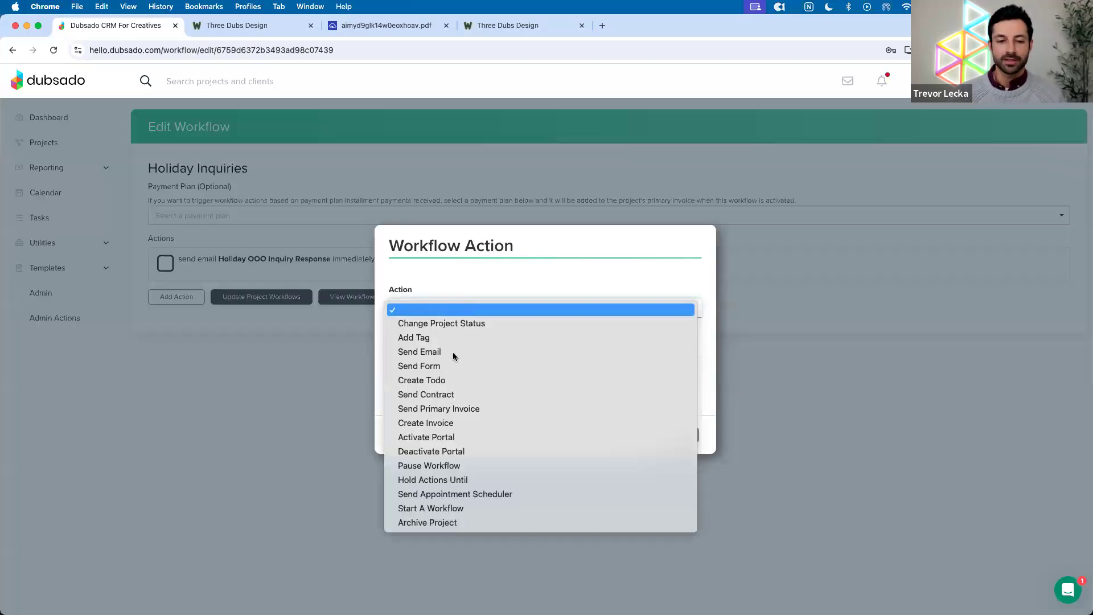
{"action": "left_click", "coordinate": [442, 380]}
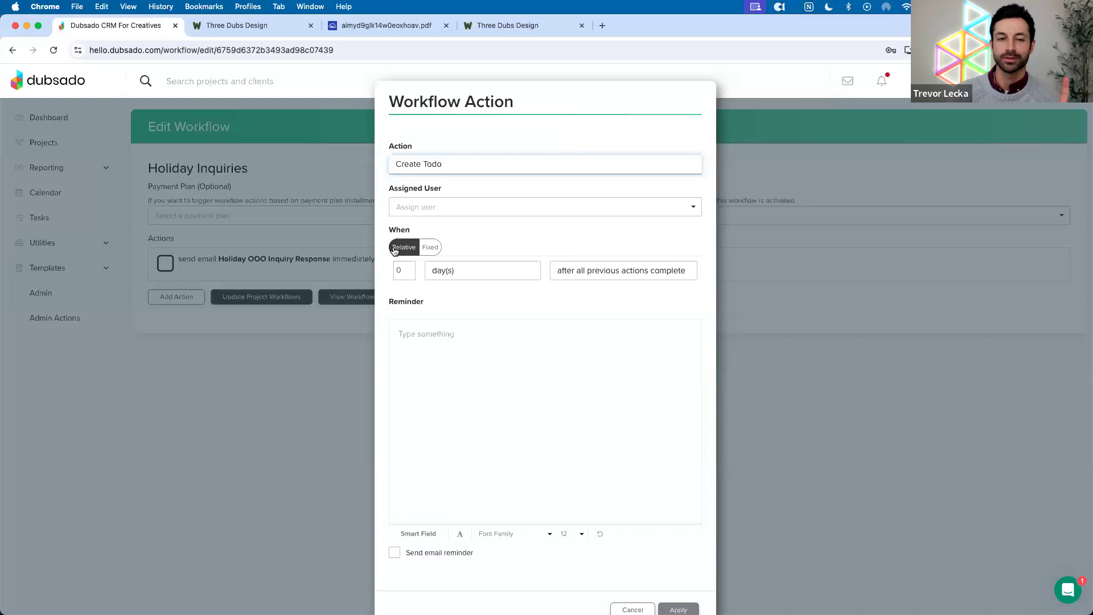
{"action": "left_click", "coordinate": [425, 250]}
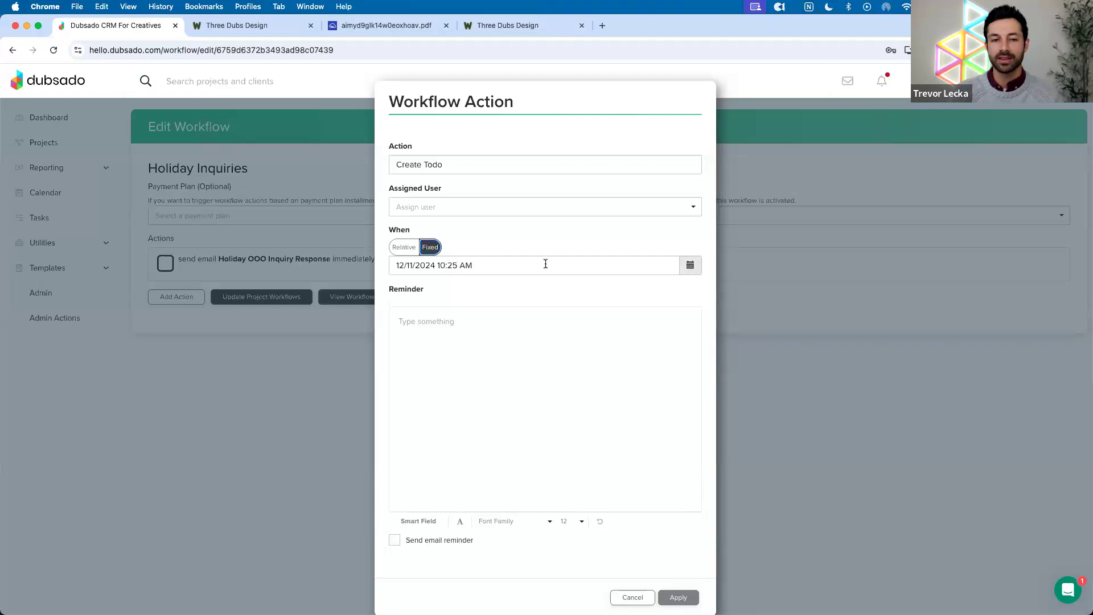
Set the to-do's fixed date to January 6, 2025 at 9:00 AM, ready for reminder text
{"action": "left_click", "coordinate": [692, 266]}
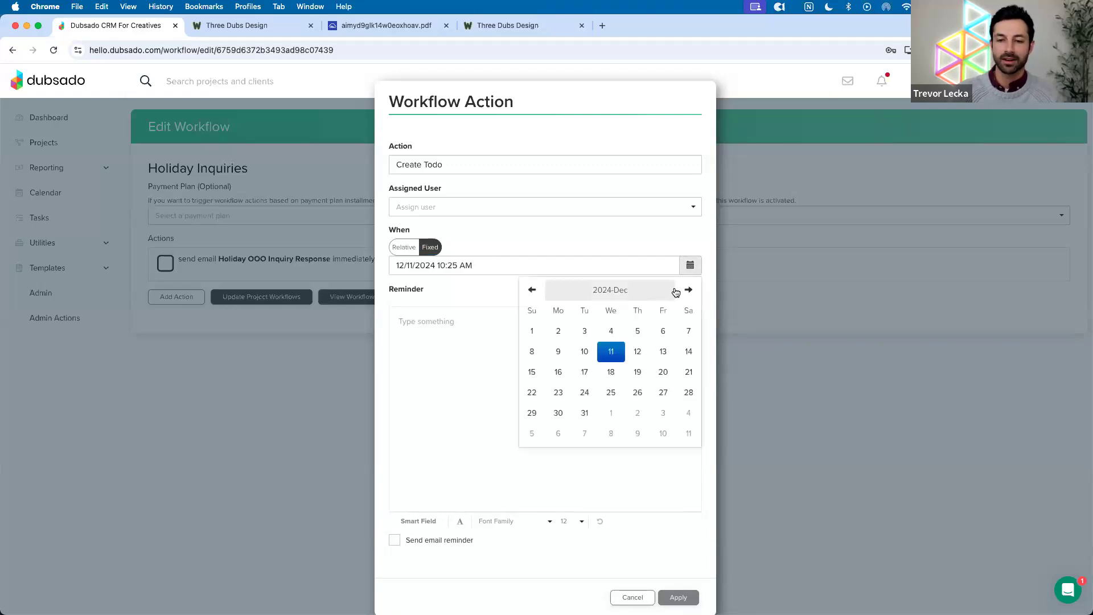
{"action": "left_click", "coordinate": [558, 437]}
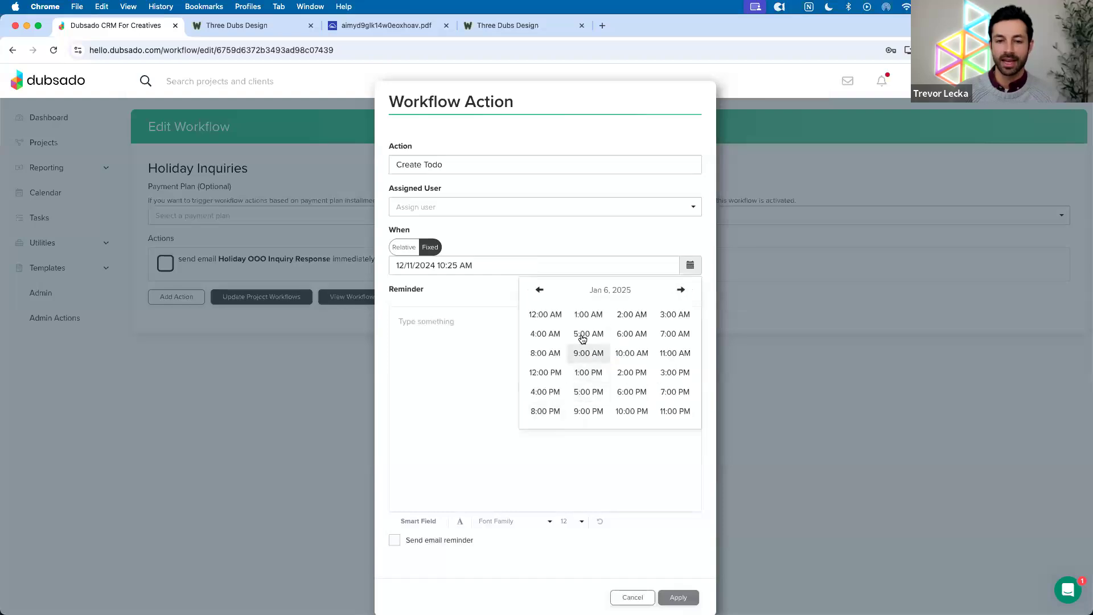
{"action": "left_click", "coordinate": [582, 354]}
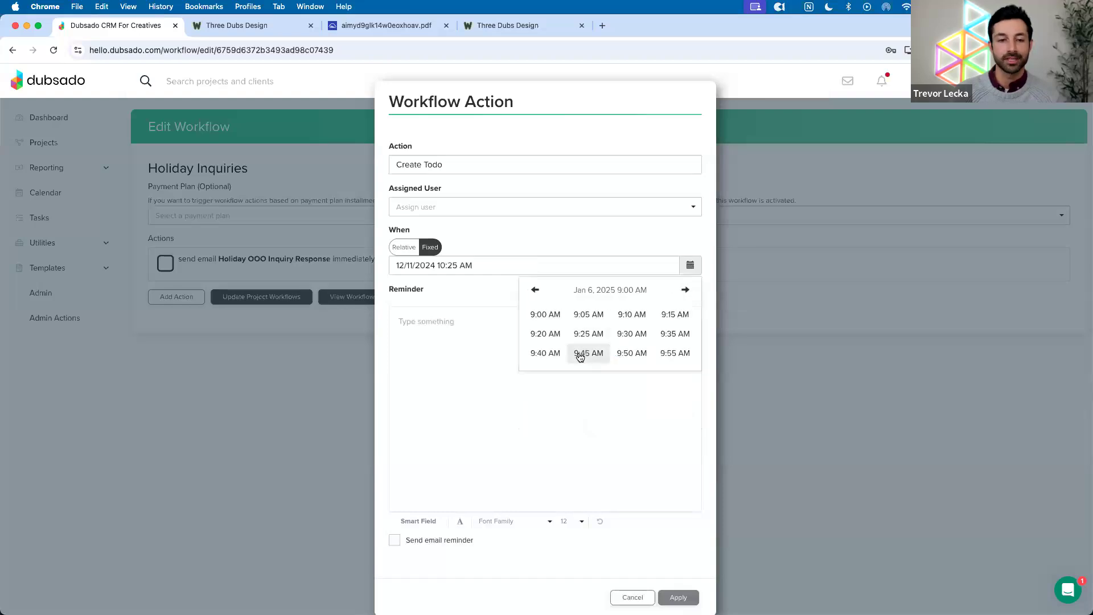
{"action": "left_click", "coordinate": [544, 314]}
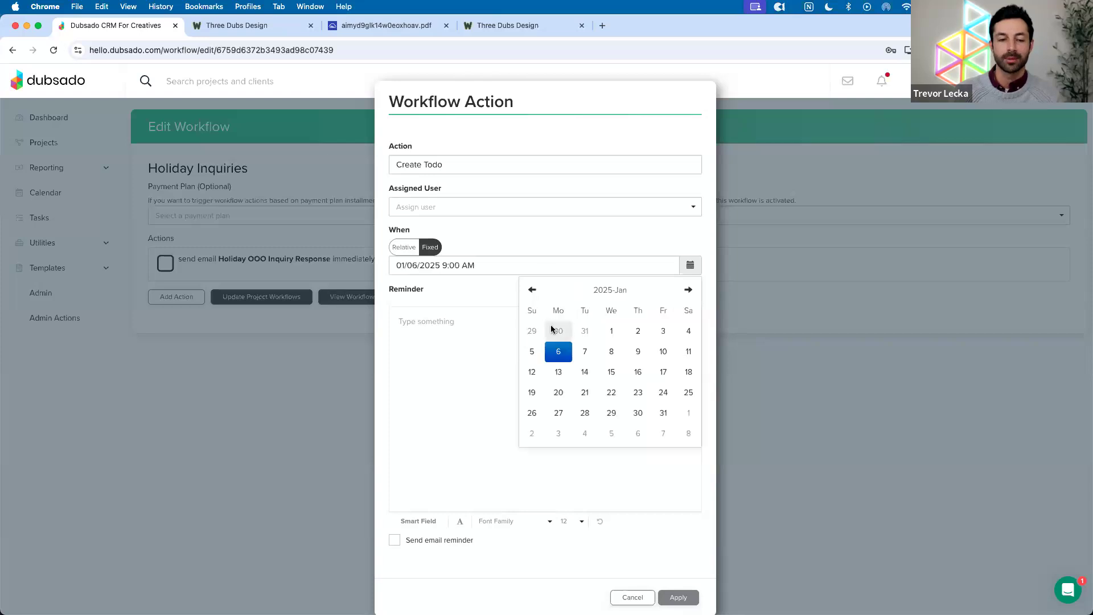
{"action": "left_click", "coordinate": [548, 252]}
{"action": "left_click", "coordinate": [476, 330]}
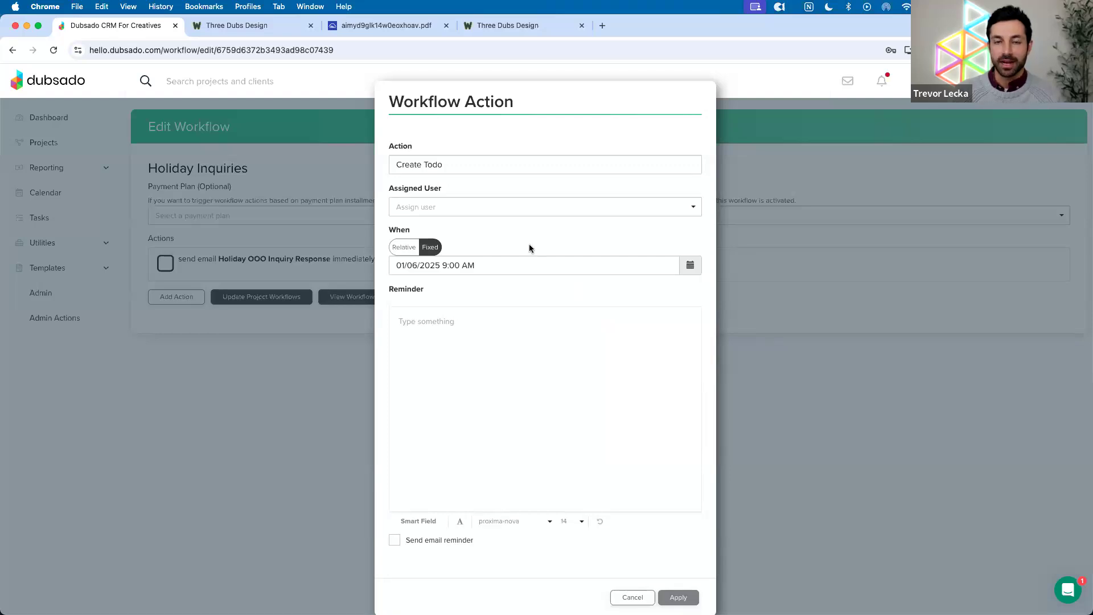
Write the reminder 'Follow up with {{client.name}} for {{job.title}}.' using smart fields and apply the to-do
{"action": "type", "text": "Fo"}
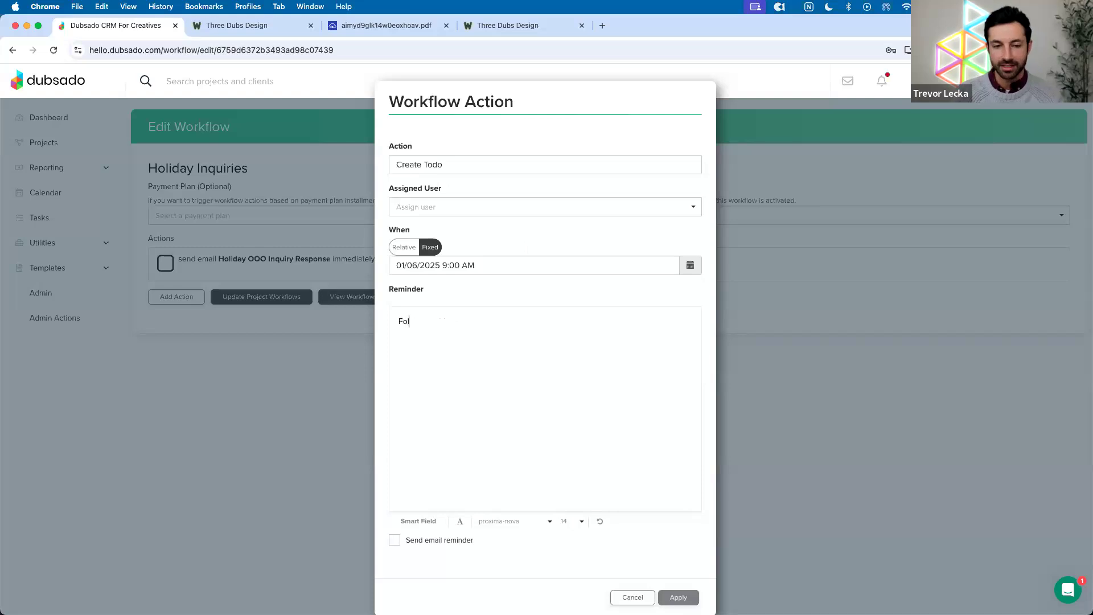
{"action": "type", "text": "llow up with"}
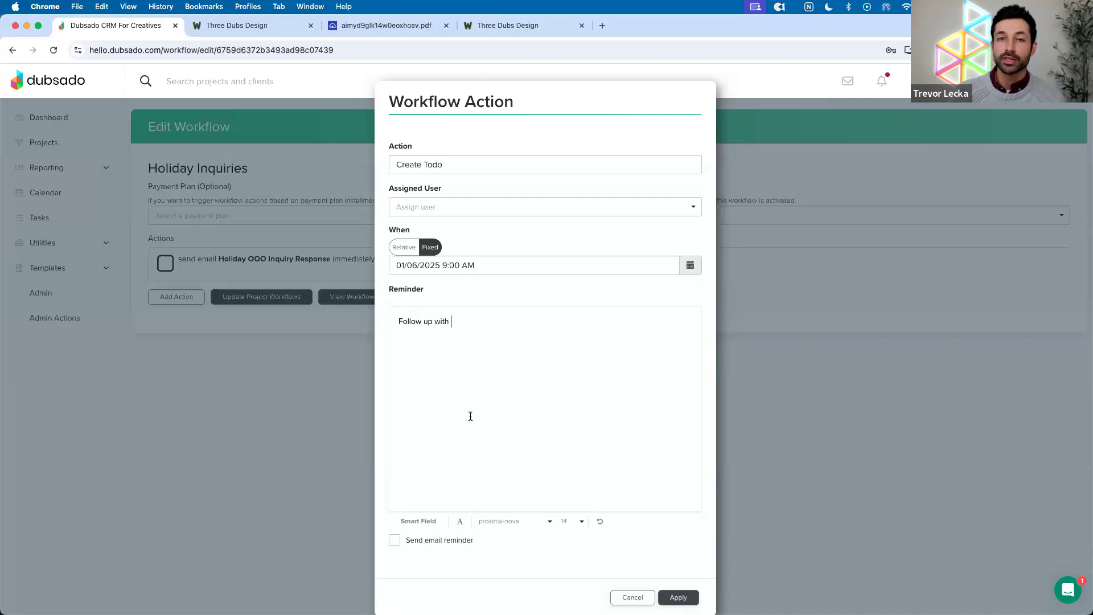
{"action": "left_click", "coordinate": [418, 521]}
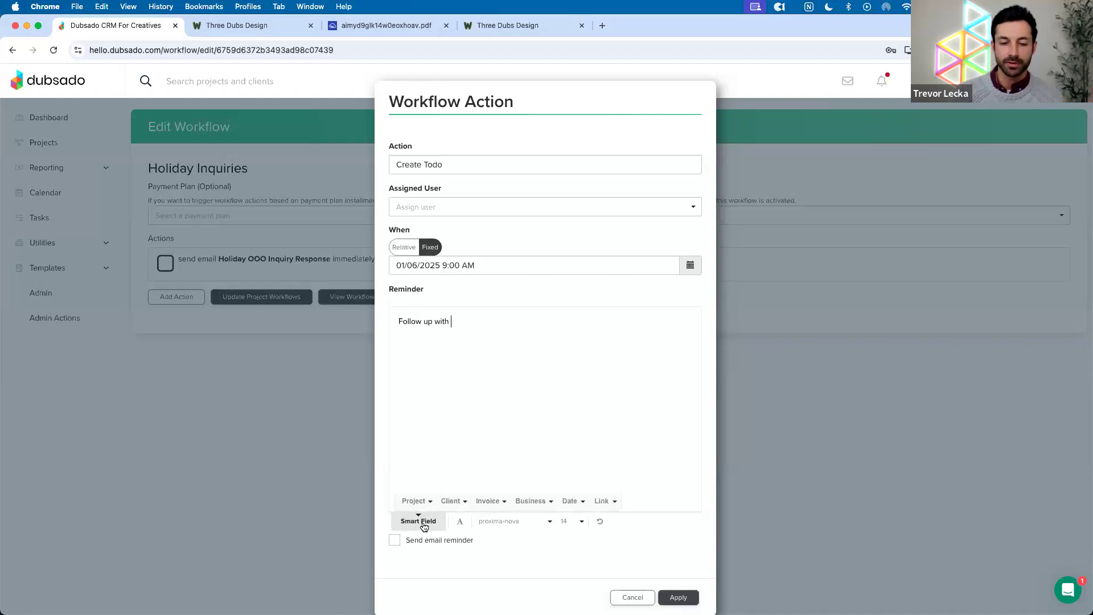
{"action": "left_click", "coordinate": [451, 501]}
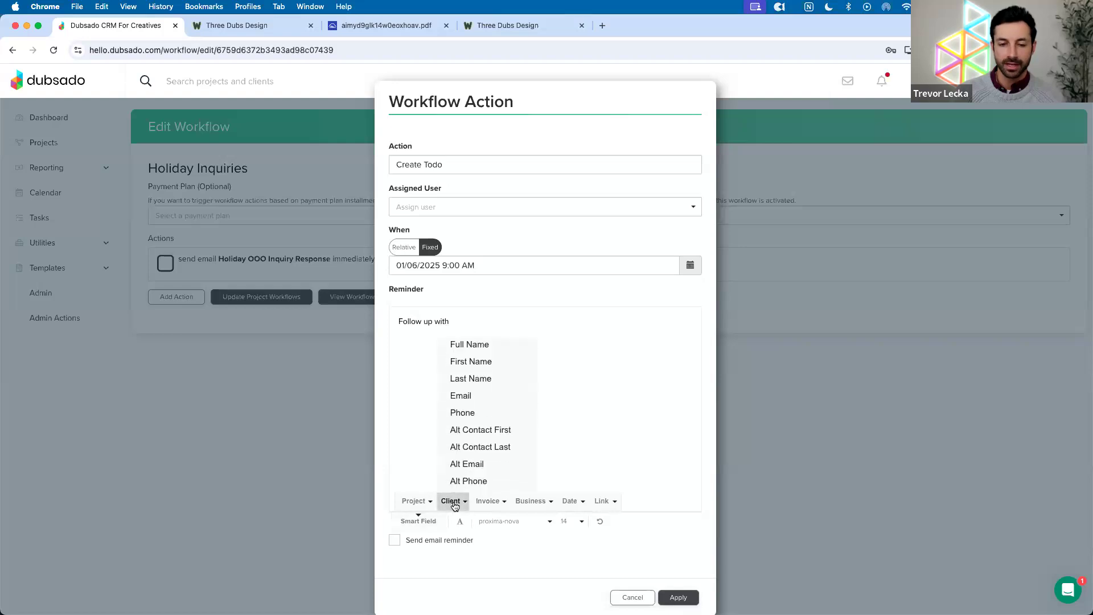
{"action": "left_click", "coordinate": [483, 345]}
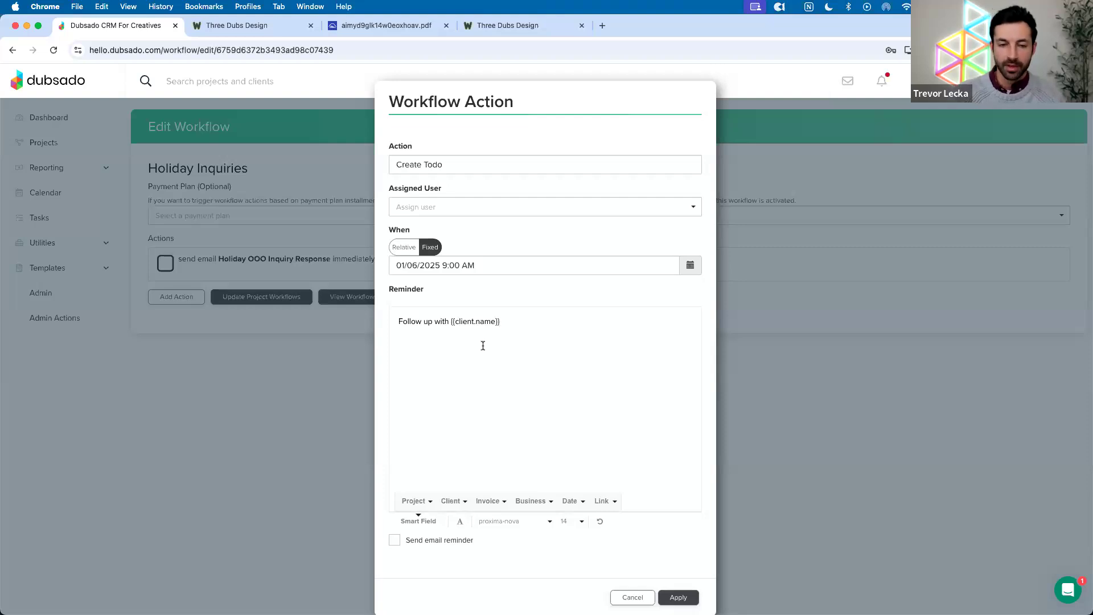
{"action": "type", "text": "for"}
{"action": "left_click", "coordinate": [419, 521]}
{"action": "left_click", "coordinate": [424, 501]}
{"action": "left_click", "coordinate": [451, 363]}
{"action": "type", "text": ".title}}."}
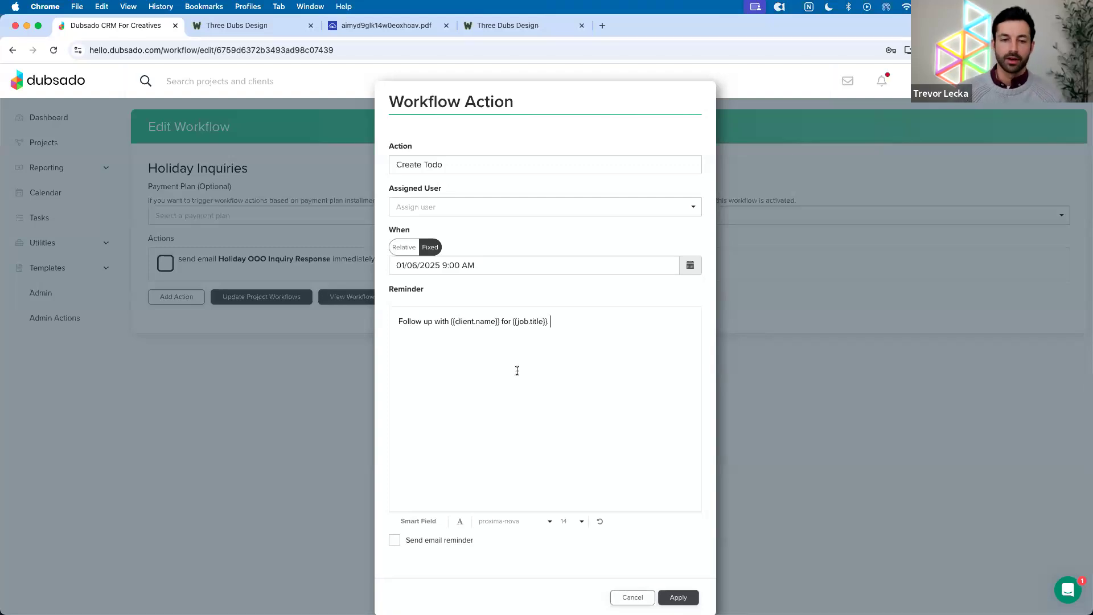
{"action": "scroll", "coordinate": [517, 371], "scroll_direction": "down", "scroll_amount": 1}
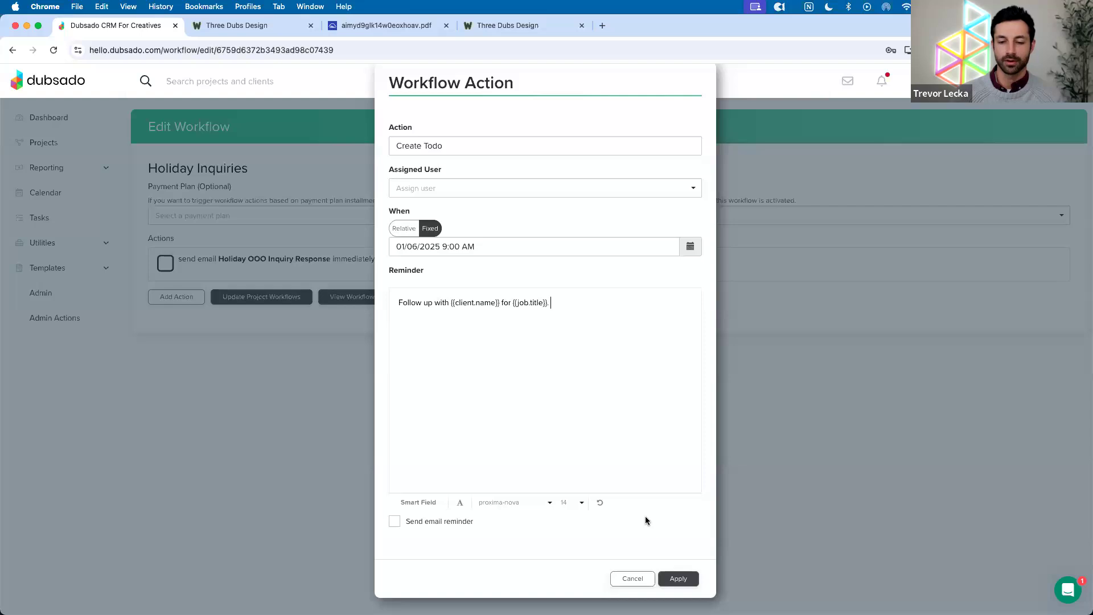
{"action": "left_click", "coordinate": [678, 578]}
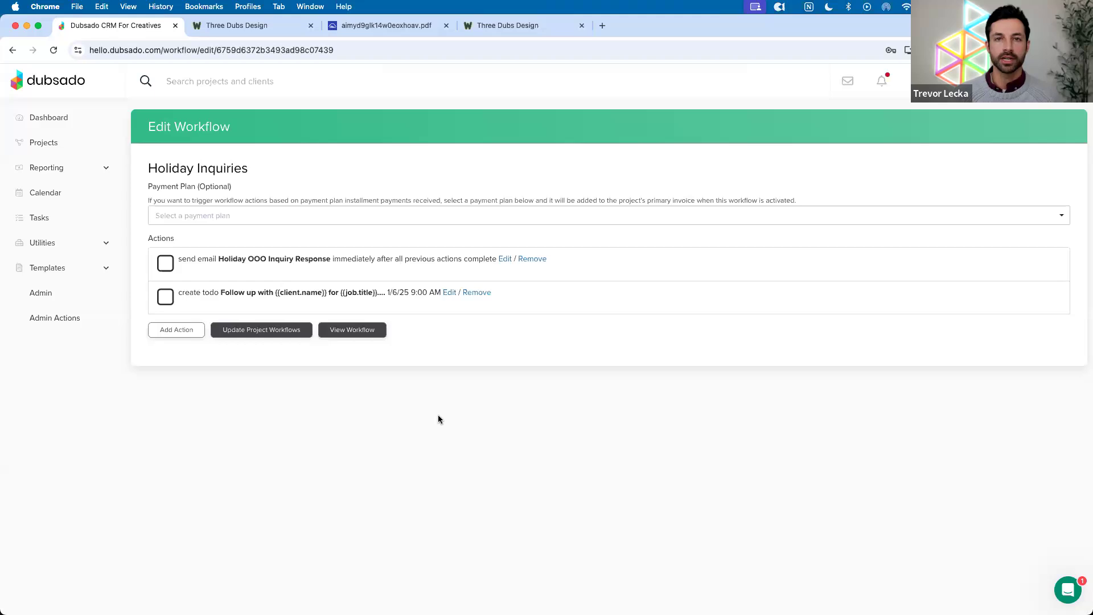
{"action": "left_click", "coordinate": [504, 259]}
{"action": "scroll", "coordinate": [538, 419], "scroll_direction": "down", "scroll_amount": 3}
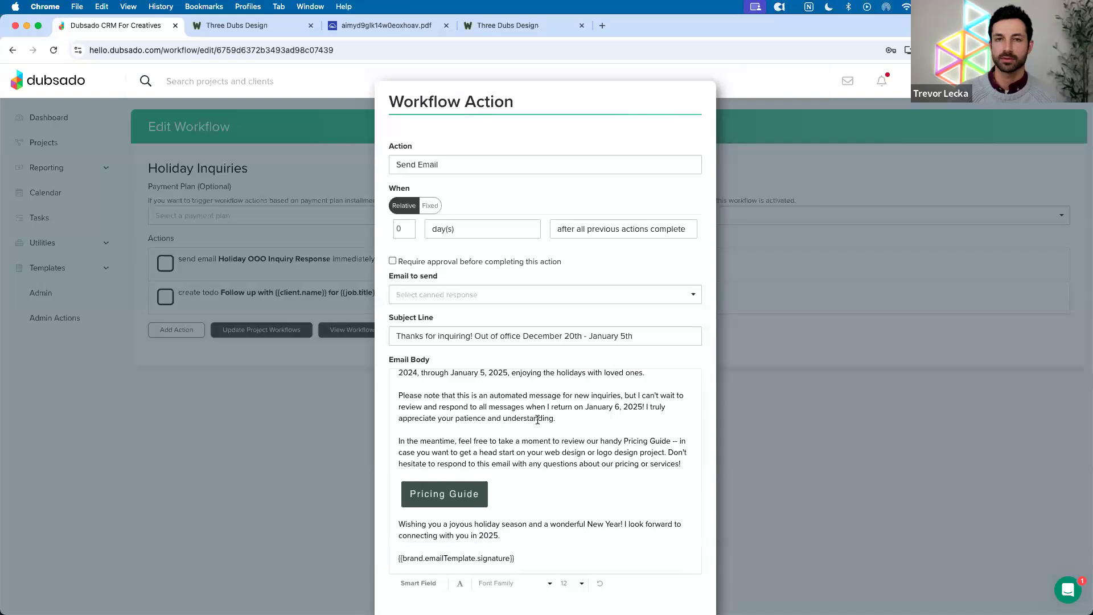
{"action": "scroll", "coordinate": [538, 420], "scroll_direction": "up", "scroll_amount": 2}
{"action": "scroll", "coordinate": [549, 357], "scroll_direction": "down", "scroll_amount": 1}
{"action": "scroll", "coordinate": [549, 358], "scroll_direction": "up", "scroll_amount": 1}
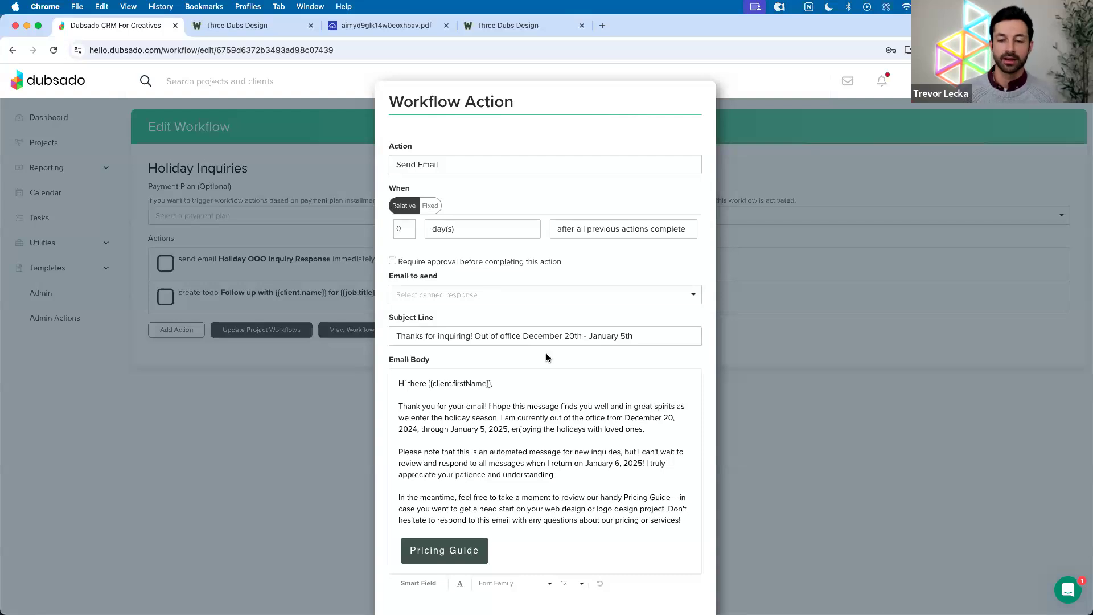
{"action": "scroll", "coordinate": [545, 358], "scroll_direction": "down", "scroll_amount": 2}
{"action": "left_click", "coordinate": [635, 579]}
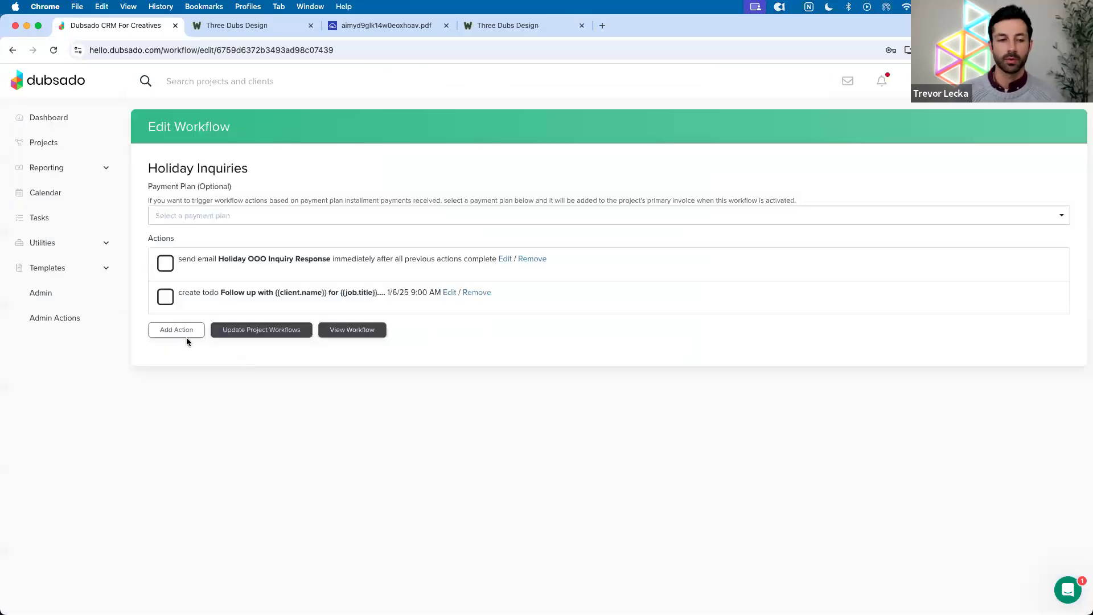
Add a Start A Workflow action that starts the Lead Capture Flow workflow
{"action": "left_click", "coordinate": [183, 335]}
{"action": "left_click", "coordinate": [396, 310]}
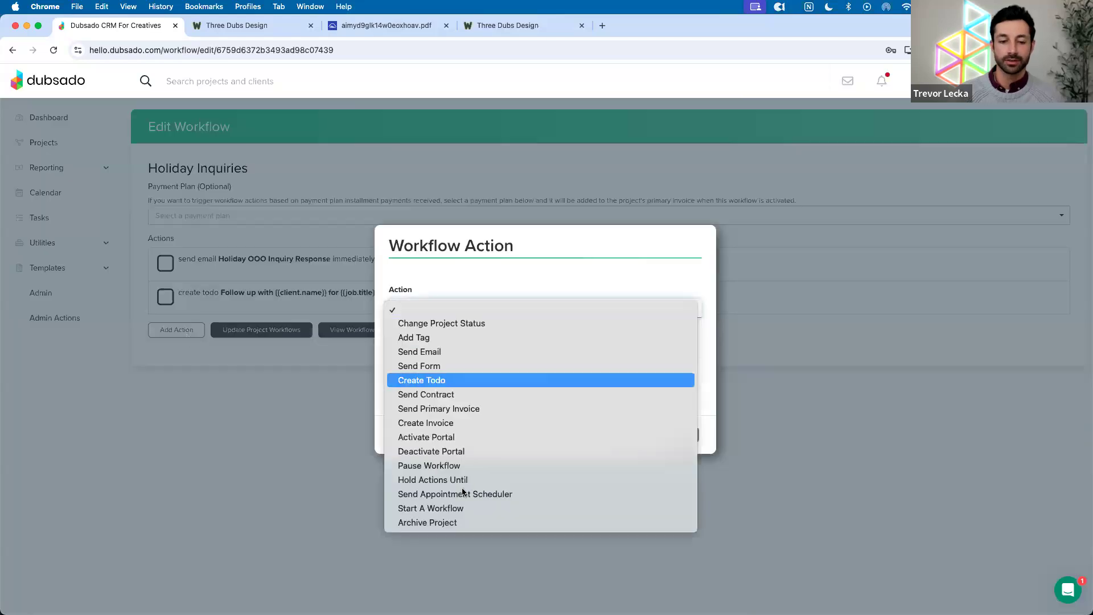
{"action": "left_click", "coordinate": [458, 508]}
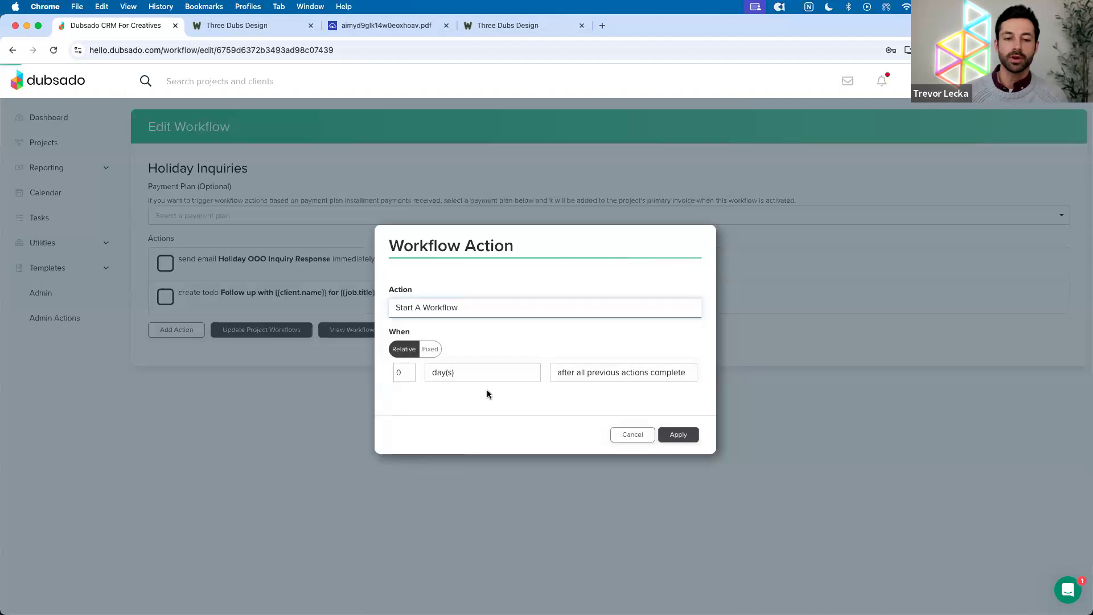
{"action": "left_click", "coordinate": [465, 409]}
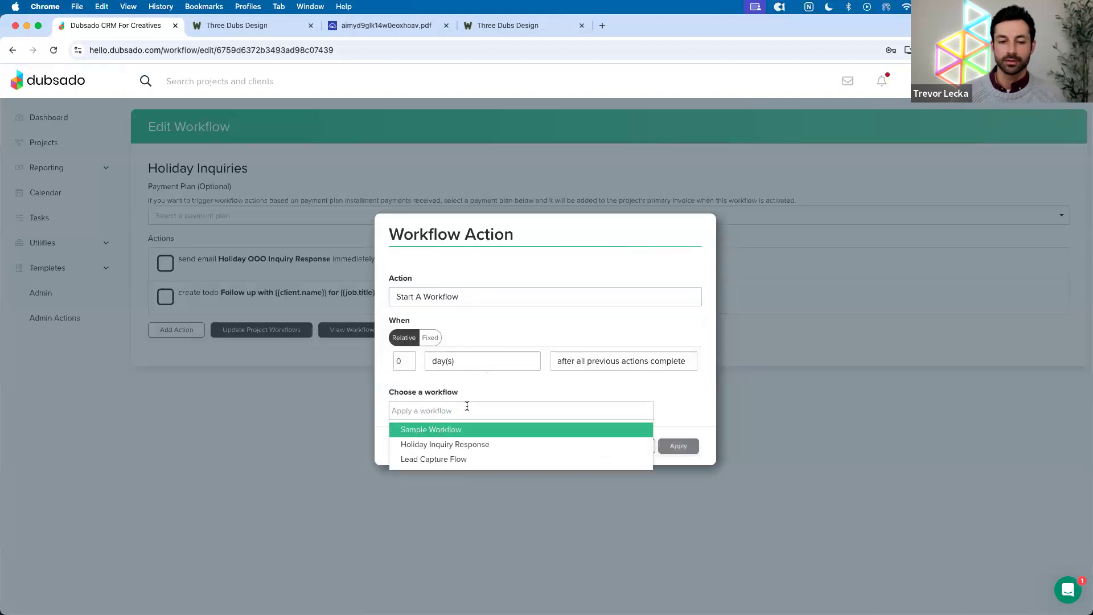
{"action": "left_click", "coordinate": [441, 461]}
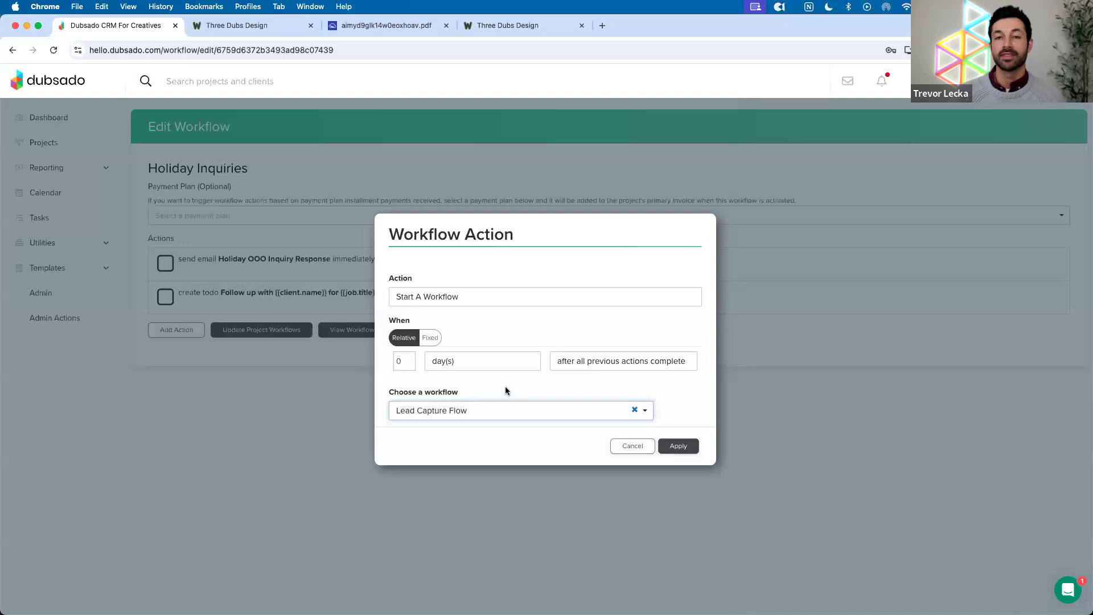
Try a fixed January 6, 2025 9:00 AM start, revert to Relative timing, and apply
{"action": "left_click", "coordinate": [430, 338]}
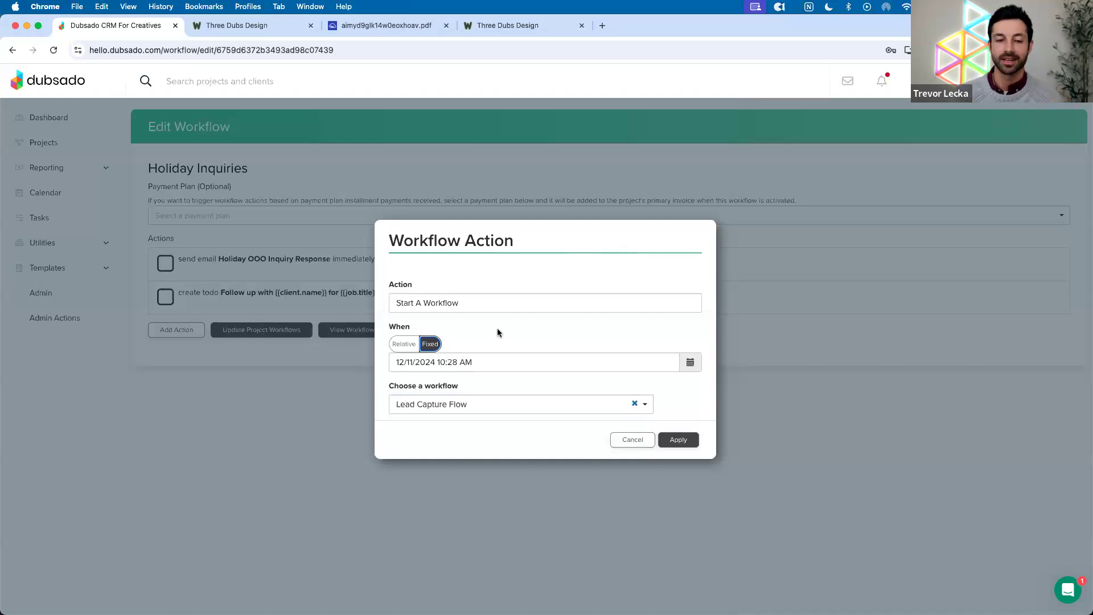
{"action": "left_click", "coordinate": [690, 362]}
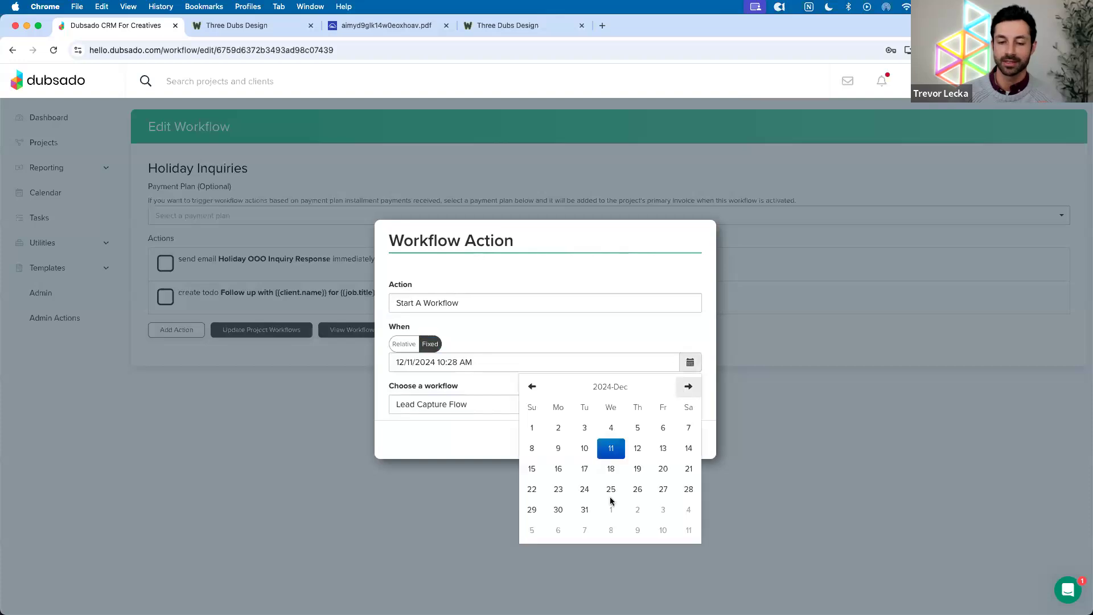
{"action": "left_click", "coordinate": [558, 530]}
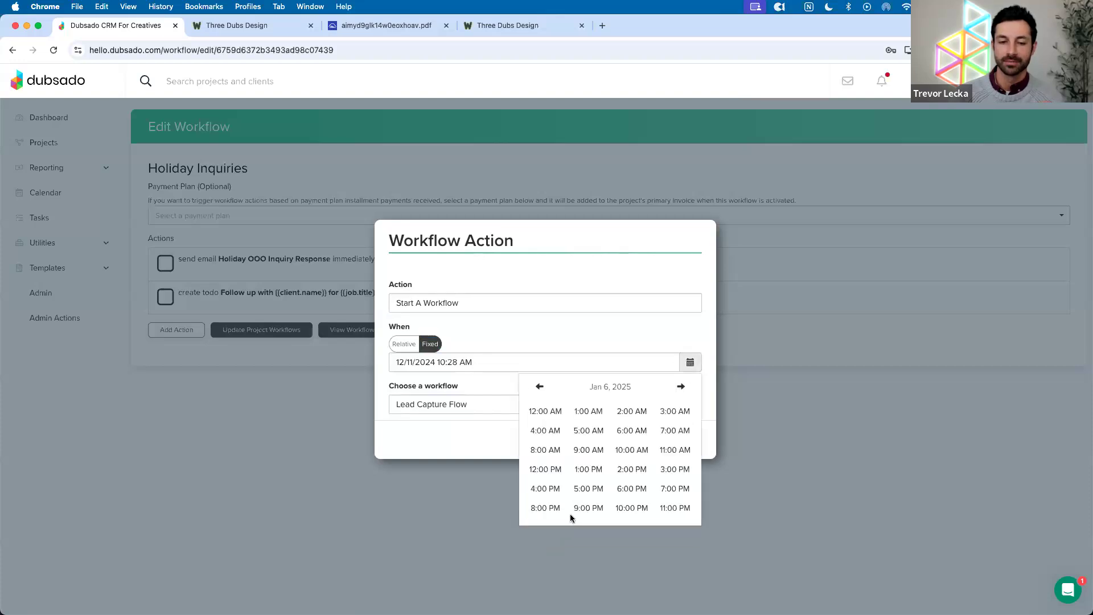
{"action": "left_click", "coordinate": [588, 450]}
{"action": "left_click", "coordinate": [545, 411]}
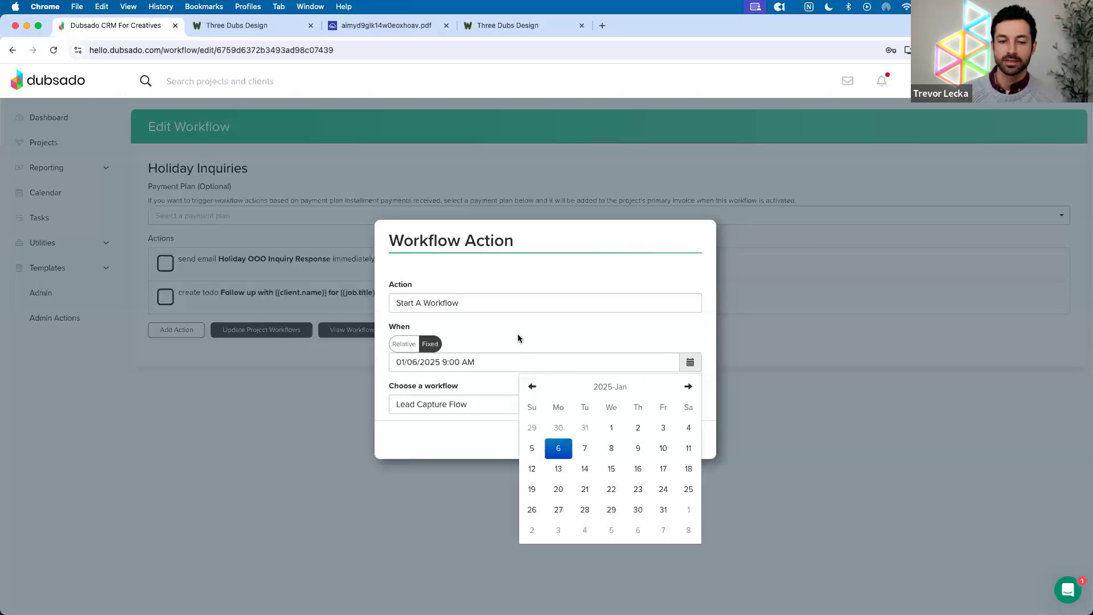
{"action": "left_click", "coordinate": [517, 335]}
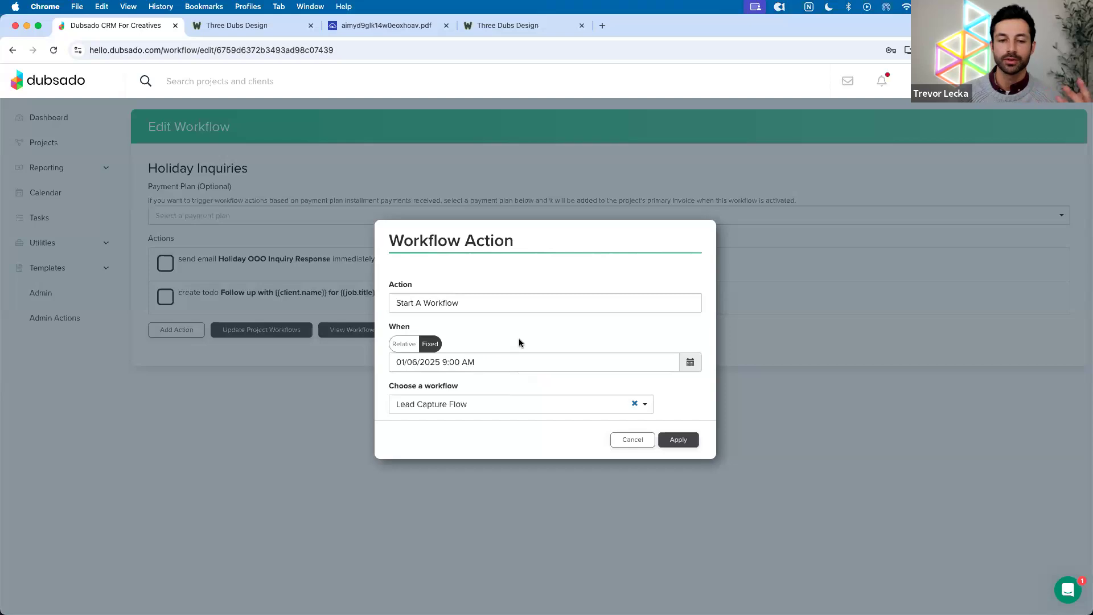
{"action": "left_click", "coordinate": [409, 348]}
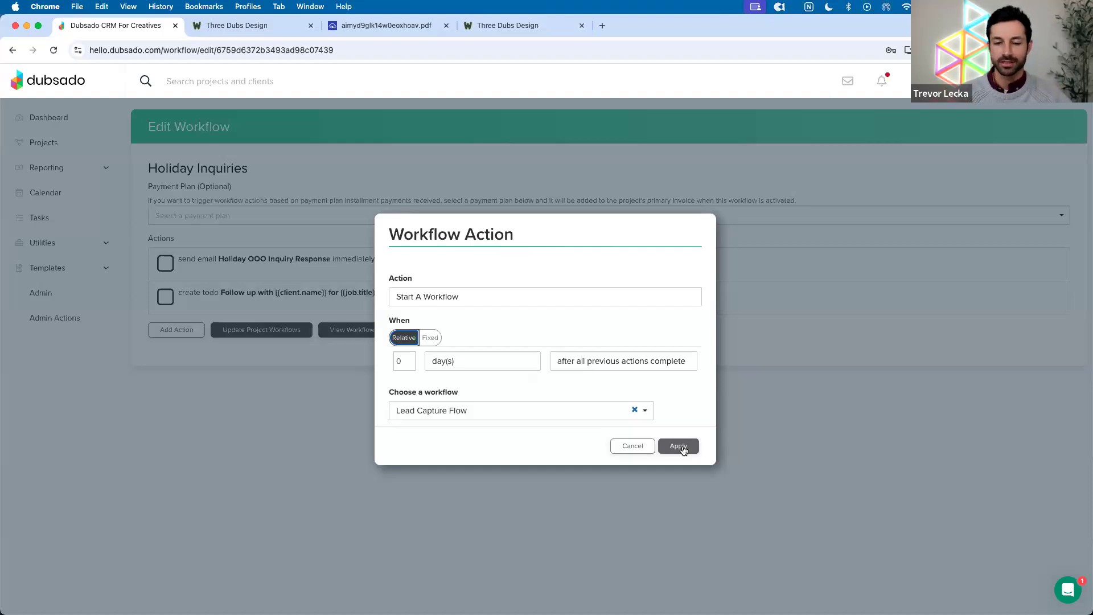
{"action": "left_click", "coordinate": [683, 448]}
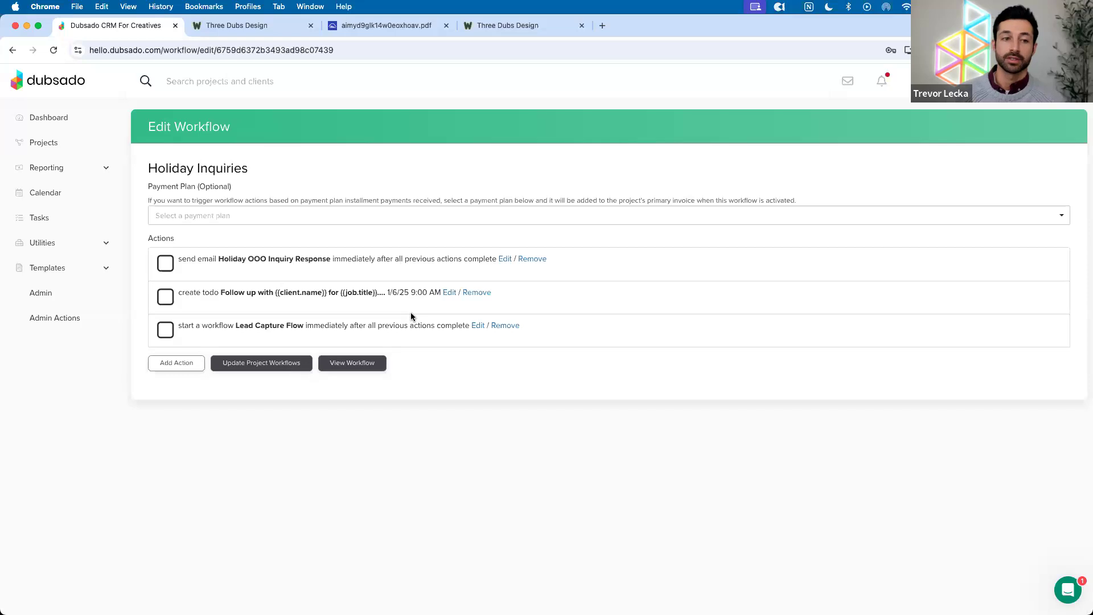
Change 'Holiday' to 'Vacation' in the workflow title, then reopen its first Send Email action
{"action": "left_click", "coordinate": [171, 168]}
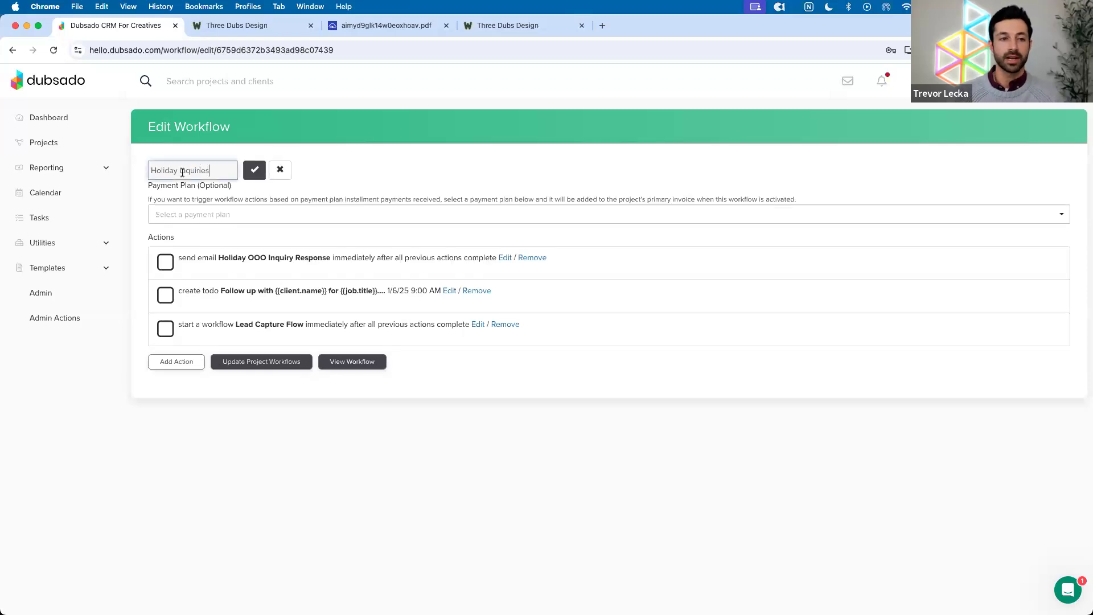
{"action": "left_click", "coordinate": [144, 174]}
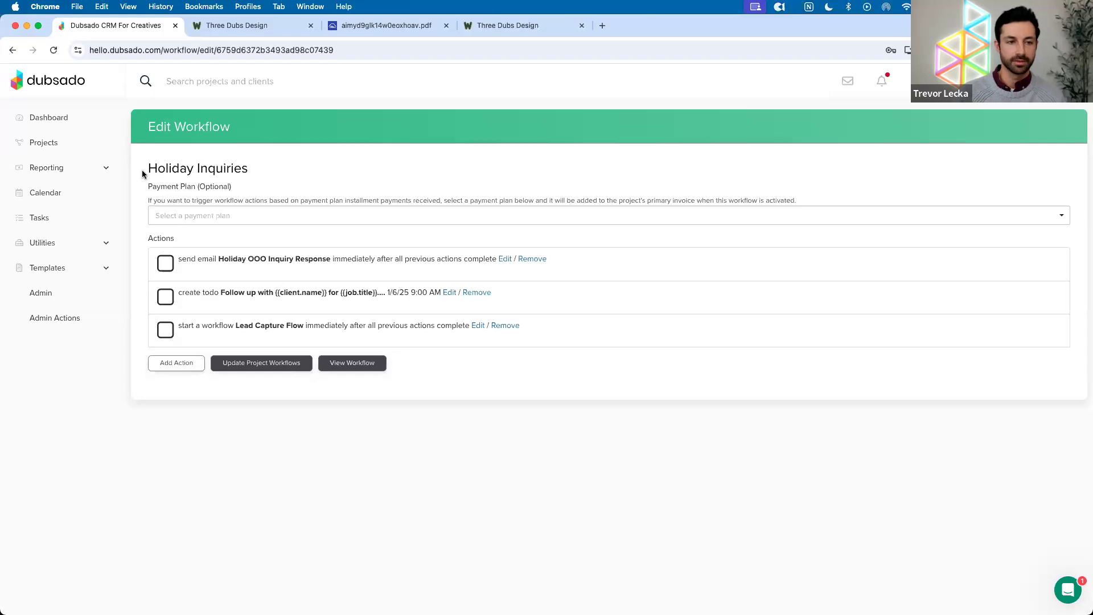
{"action": "left_click", "coordinate": [176, 170]}
{"action": "double_click", "coordinate": [177, 170]}
{"action": "type", "text": "Vacation"}
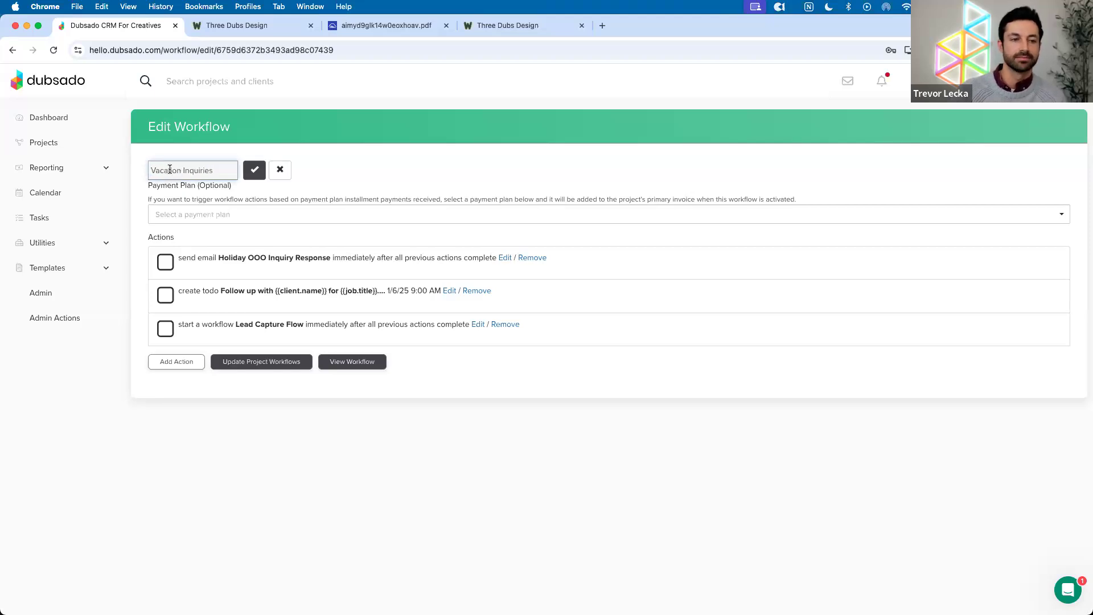
{"action": "left_click", "coordinate": [255, 174]}
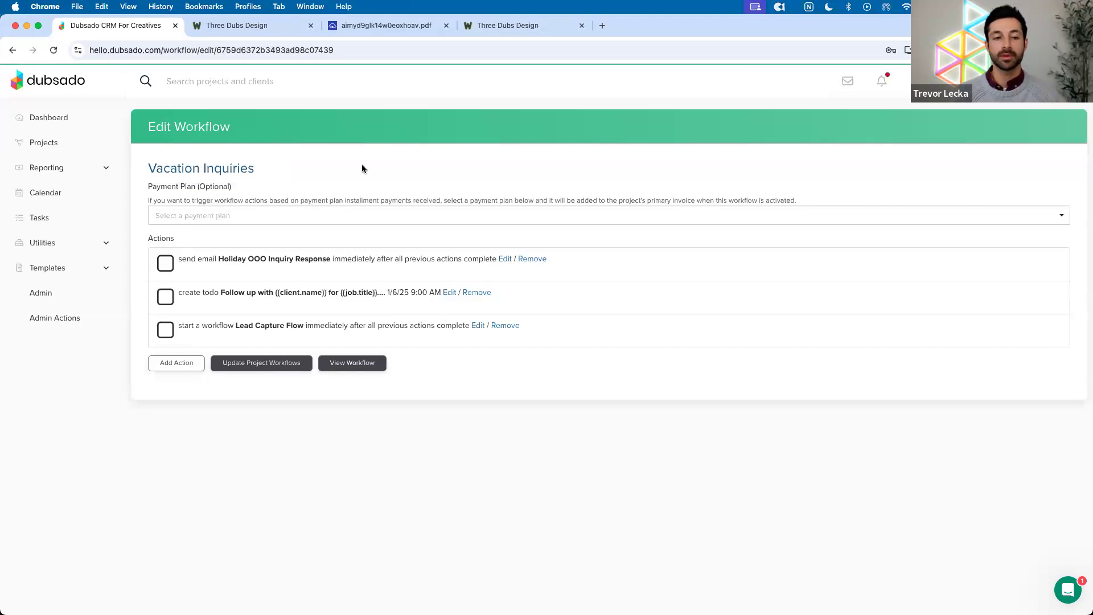
{"action": "left_click", "coordinate": [505, 259]}
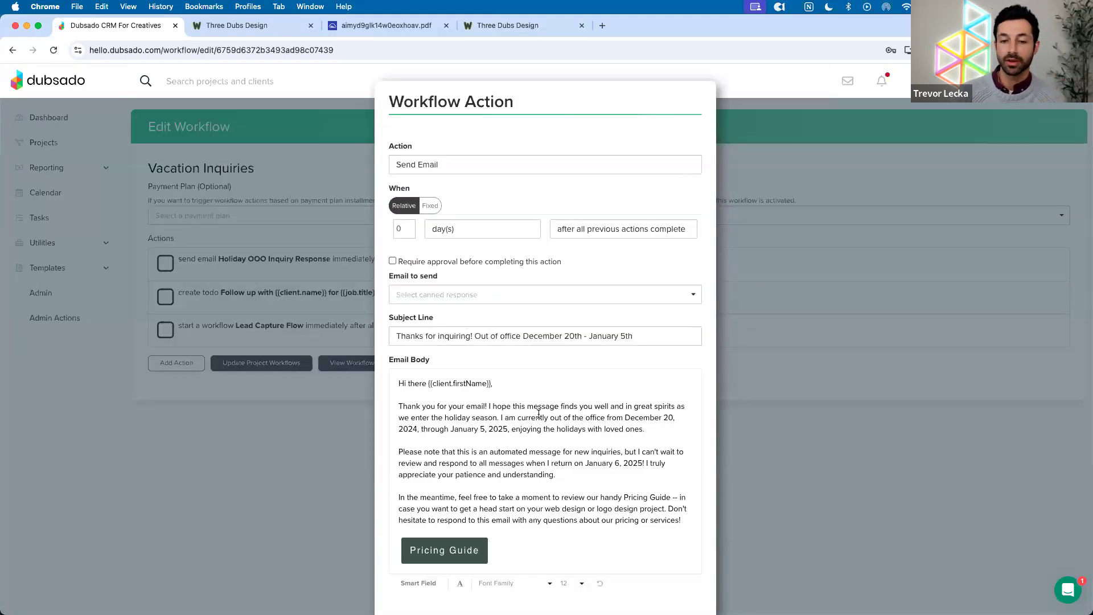
Review the holiday dates text in the email, then close the Workflow Action dialog unchanged
{"action": "left_click_drag", "start_coordinate": [625, 419], "coordinate": [659, 427]}
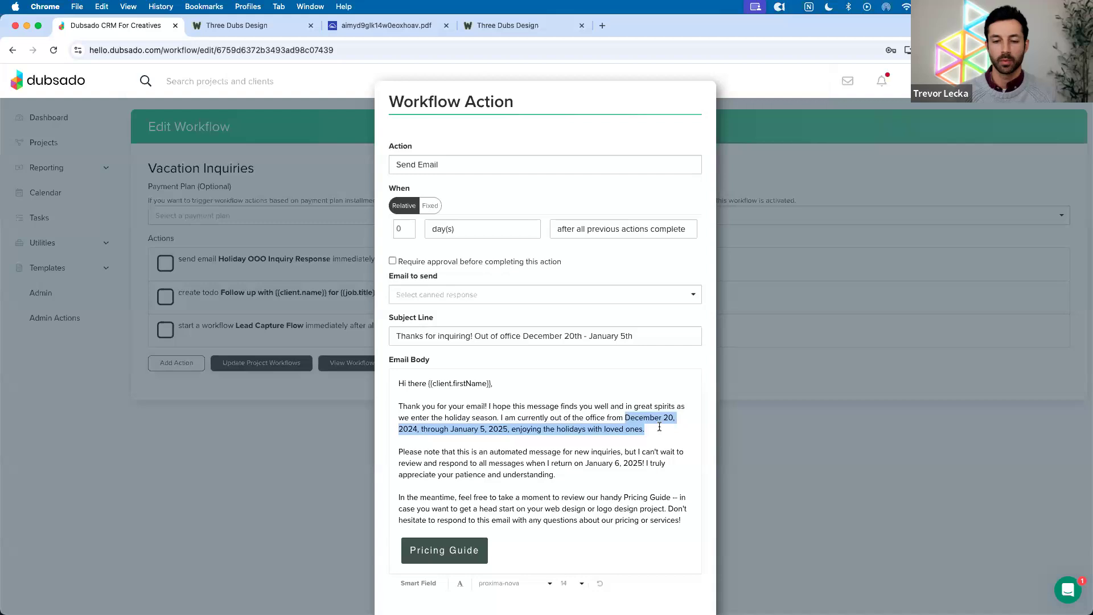
{"action": "scroll", "coordinate": [660, 427], "scroll_direction": "down", "scroll_amount": 2}
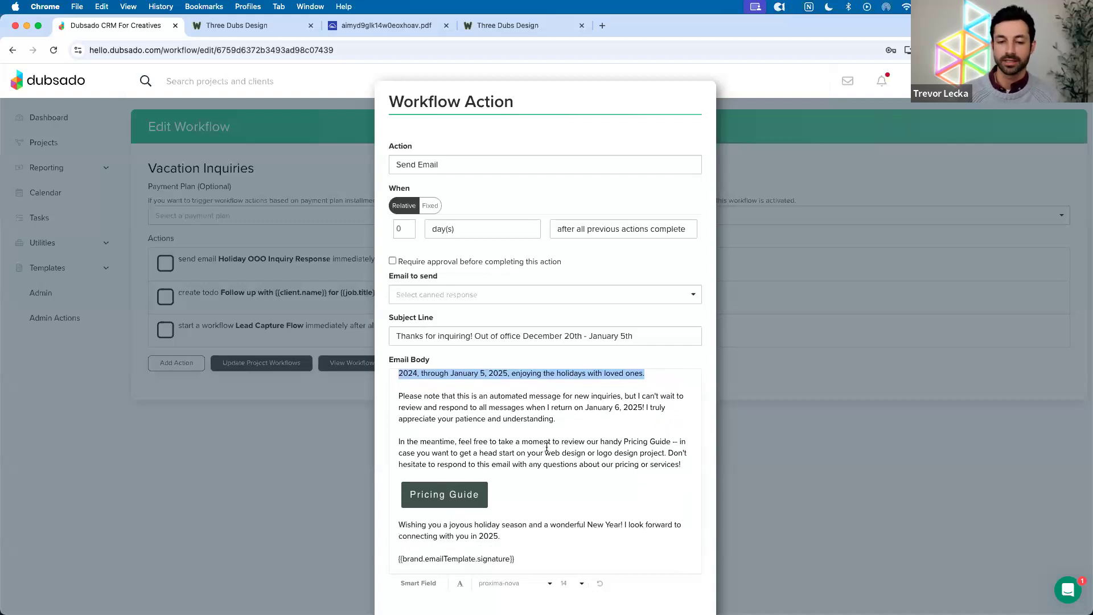
{"action": "scroll", "coordinate": [566, 517], "scroll_direction": "down", "scroll_amount": 3}
{"action": "left_click", "coordinate": [627, 578]}
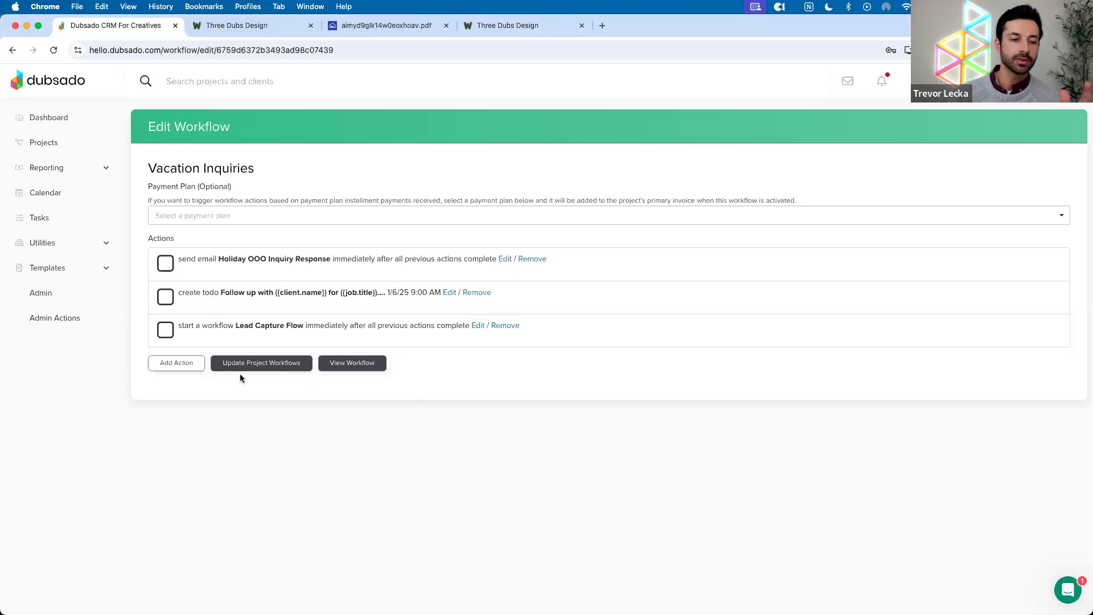
{"action": "left_click", "coordinate": [47, 268]}
Open the Lead Capture Flow progress overview from the Workflows templates list
{"action": "left_click", "coordinate": [104, 393]}
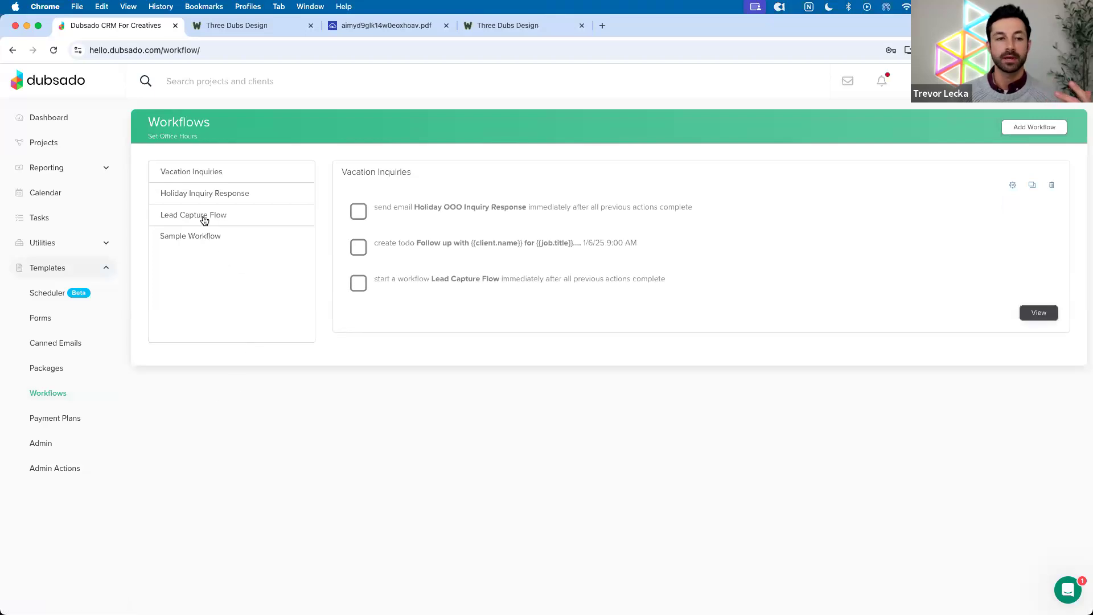
{"action": "left_click", "coordinate": [204, 221]}
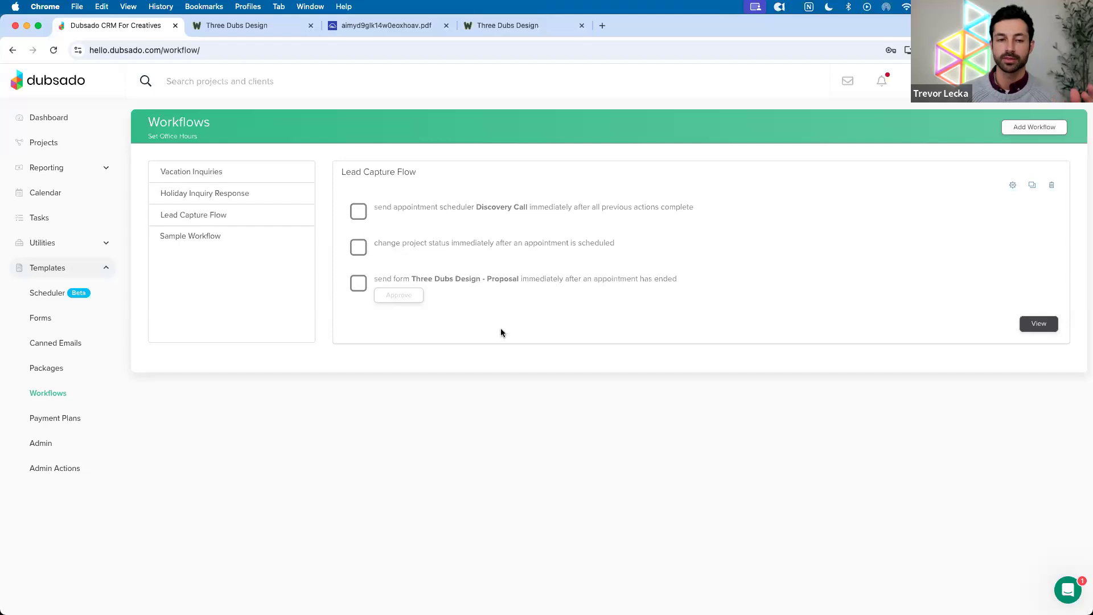
{"action": "left_click", "coordinate": [1039, 324]}
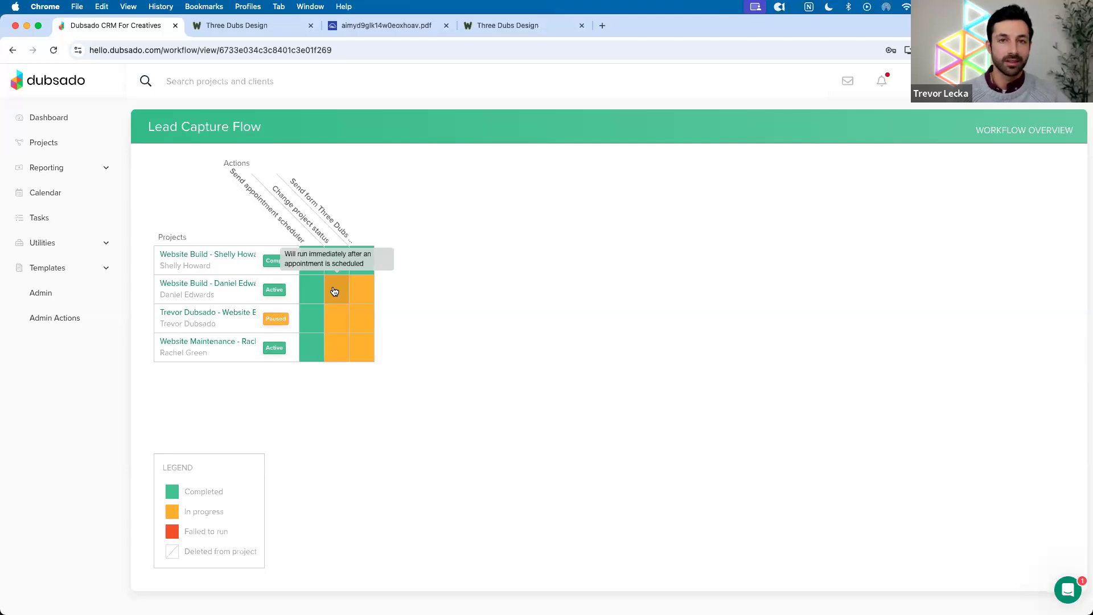
Switch the two Active projects in the Lead Capture Flow grid to Paused
{"action": "left_click", "coordinate": [274, 289]}
{"action": "left_click", "coordinate": [274, 348]}
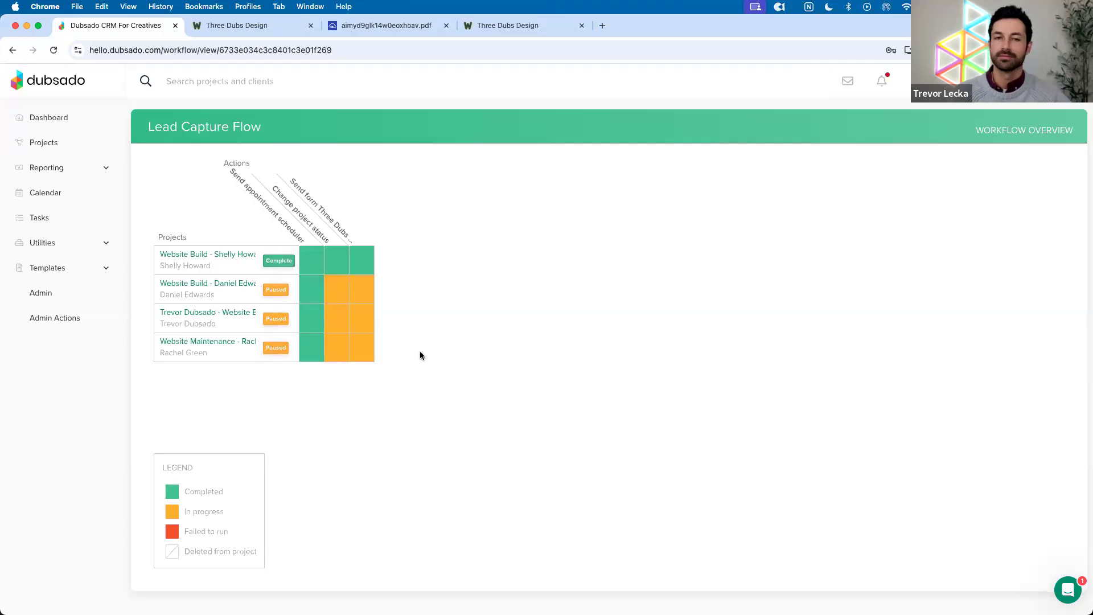
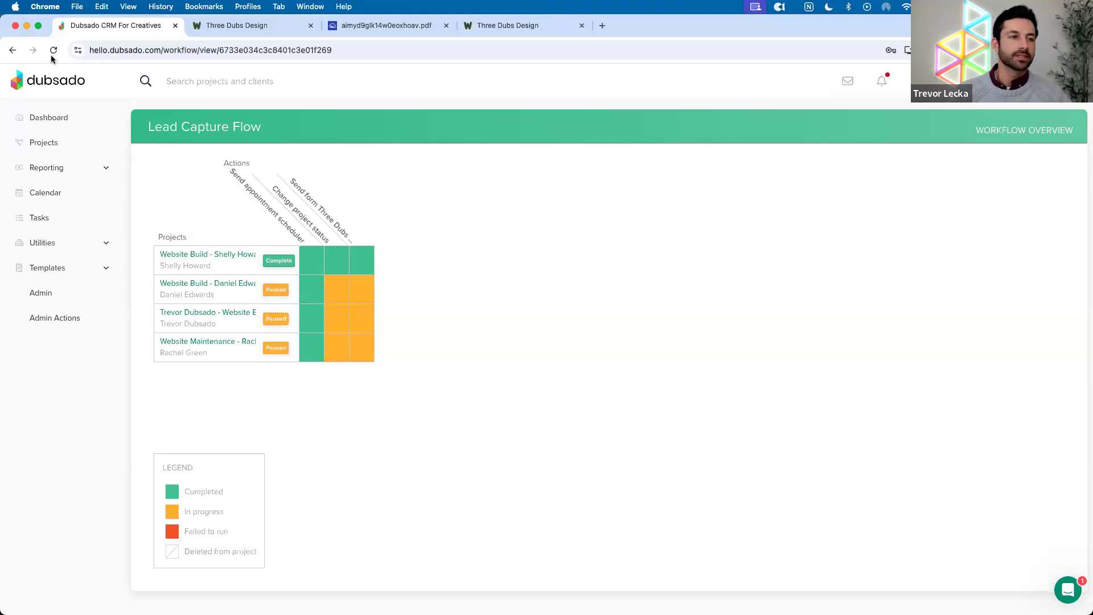
Reopen the Lead Capture Flow progress overview from the Workflows list
{"action": "left_click", "coordinate": [12, 50]}
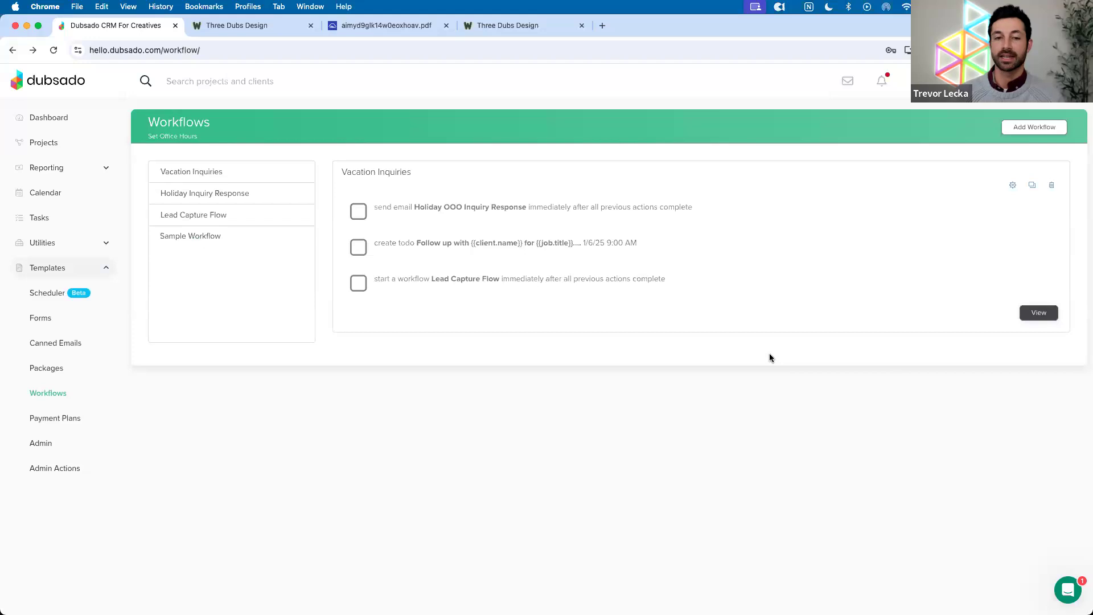
{"action": "left_click", "coordinate": [209, 220]}
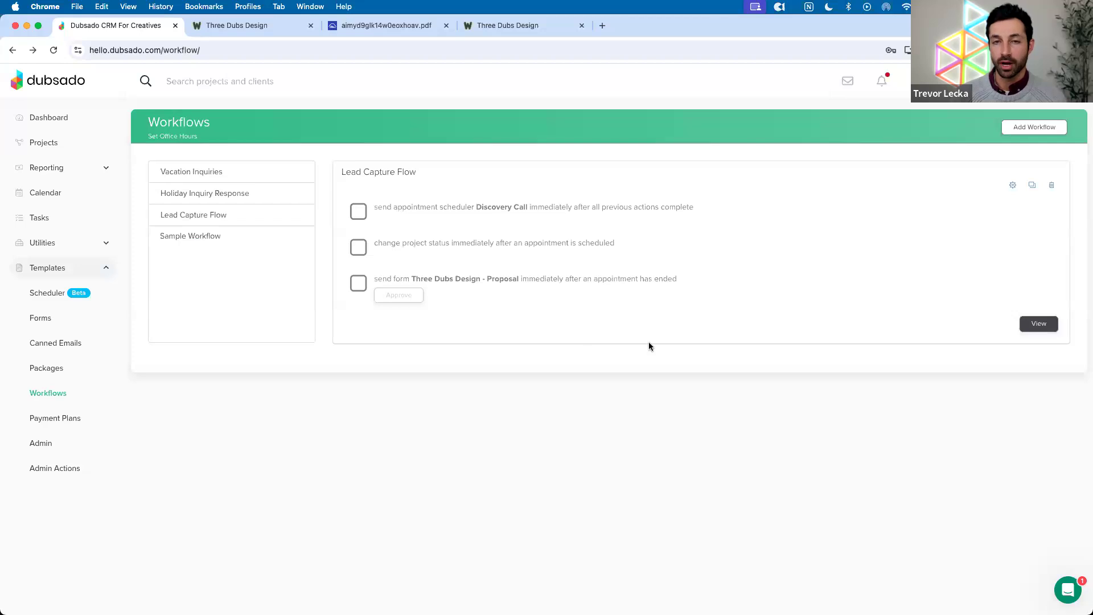
{"action": "left_click", "coordinate": [1038, 325]}
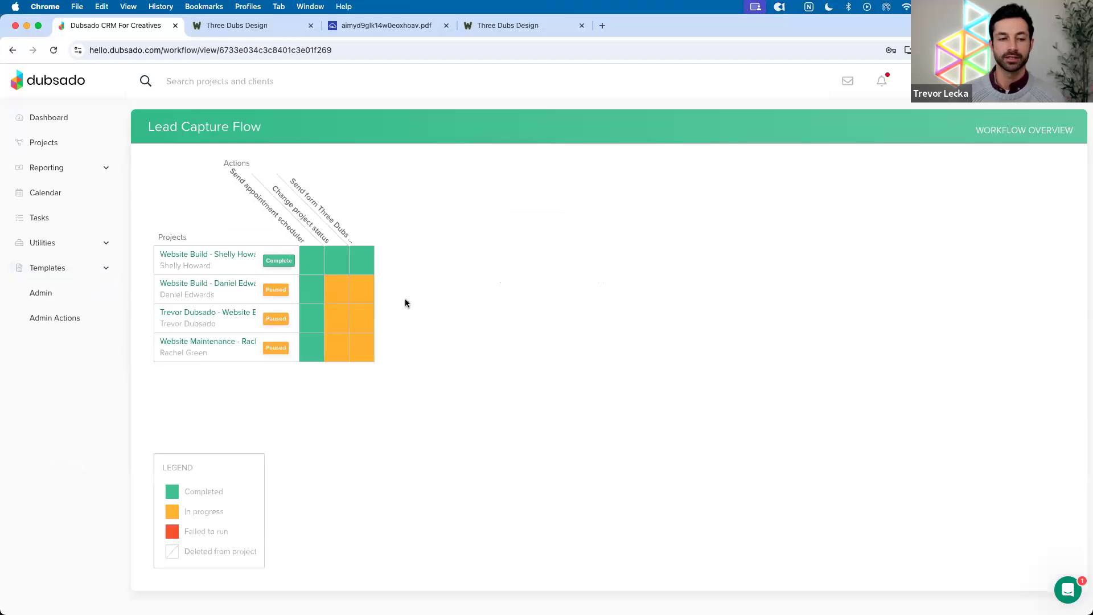
Resume two of the paused projects in the Lead Capture Flow grid
{"action": "left_click", "coordinate": [275, 290]}
{"action": "left_click", "coordinate": [276, 348]}
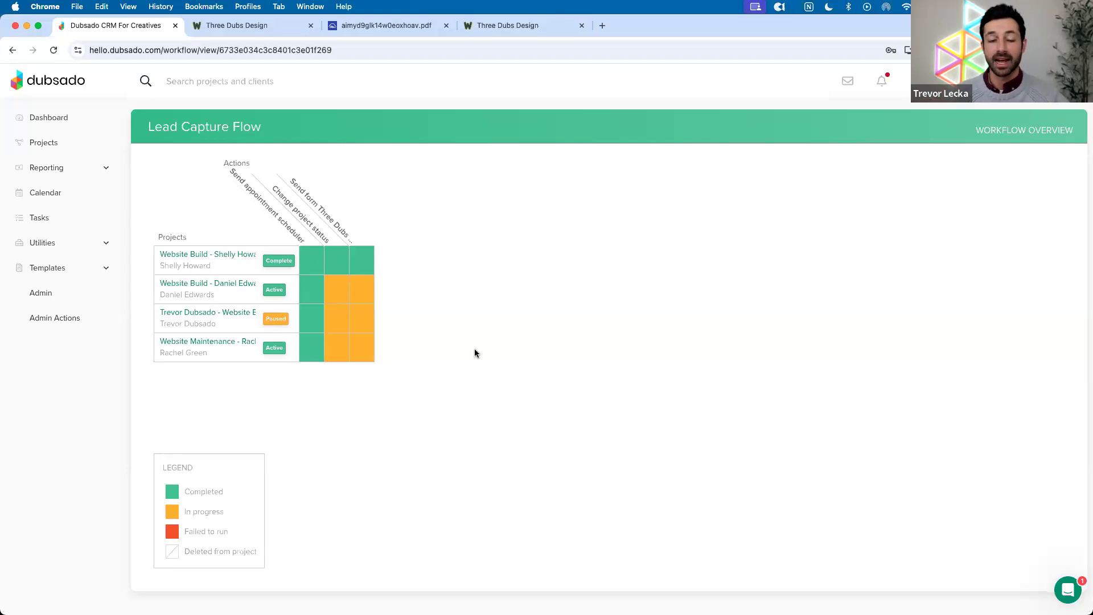
{"action": "left_click", "coordinate": [30, 277]}
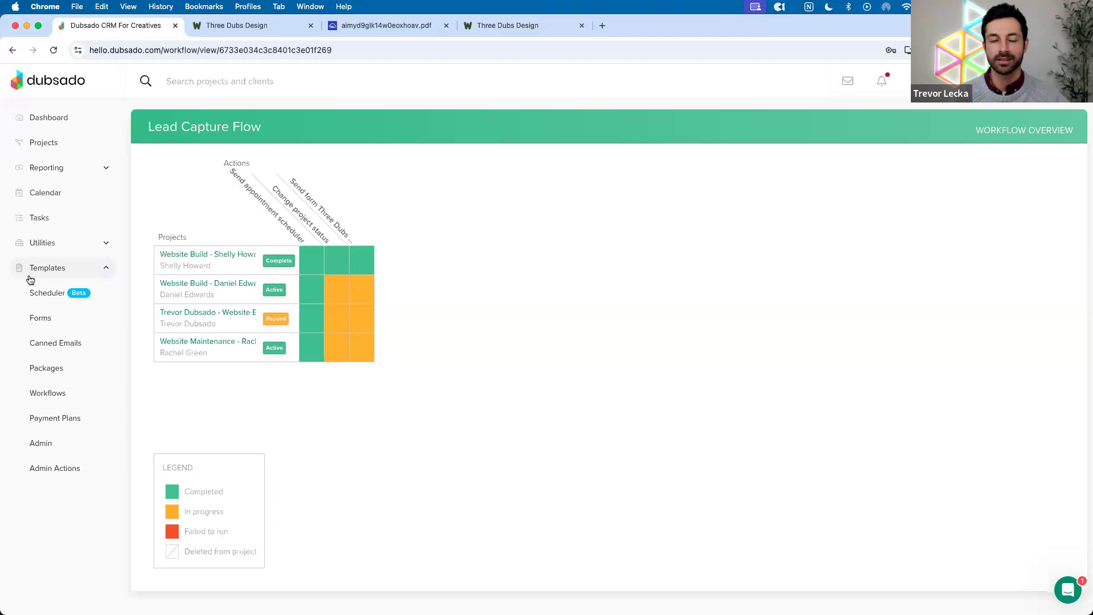
Open the Social Media Lead Capture Form from the Forms templates in the form builder
{"action": "left_click", "coordinate": [57, 319]}
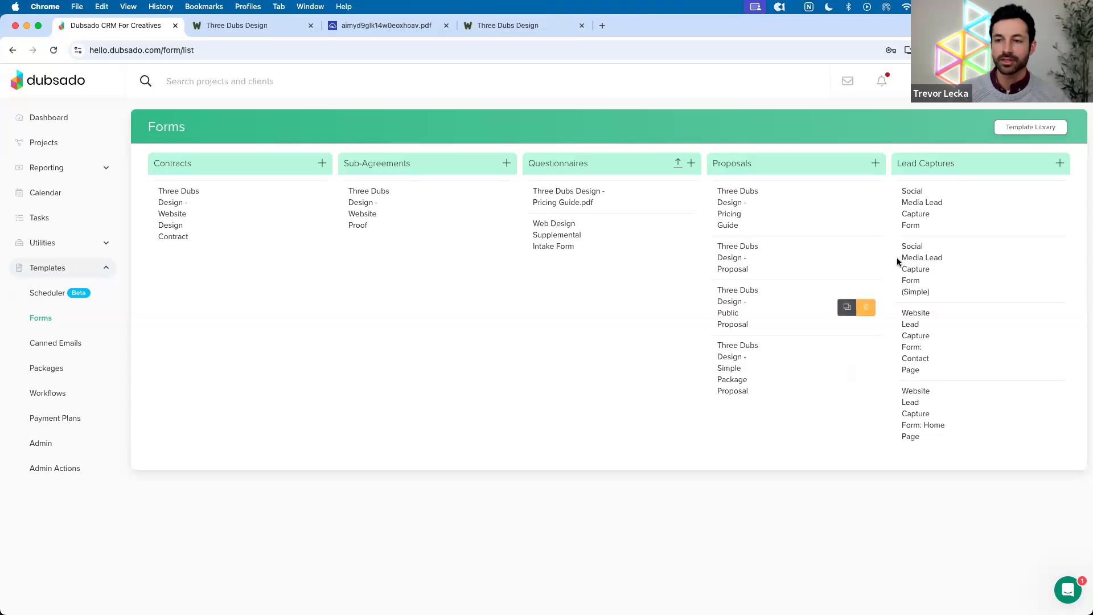
{"action": "left_click", "coordinate": [921, 213]}
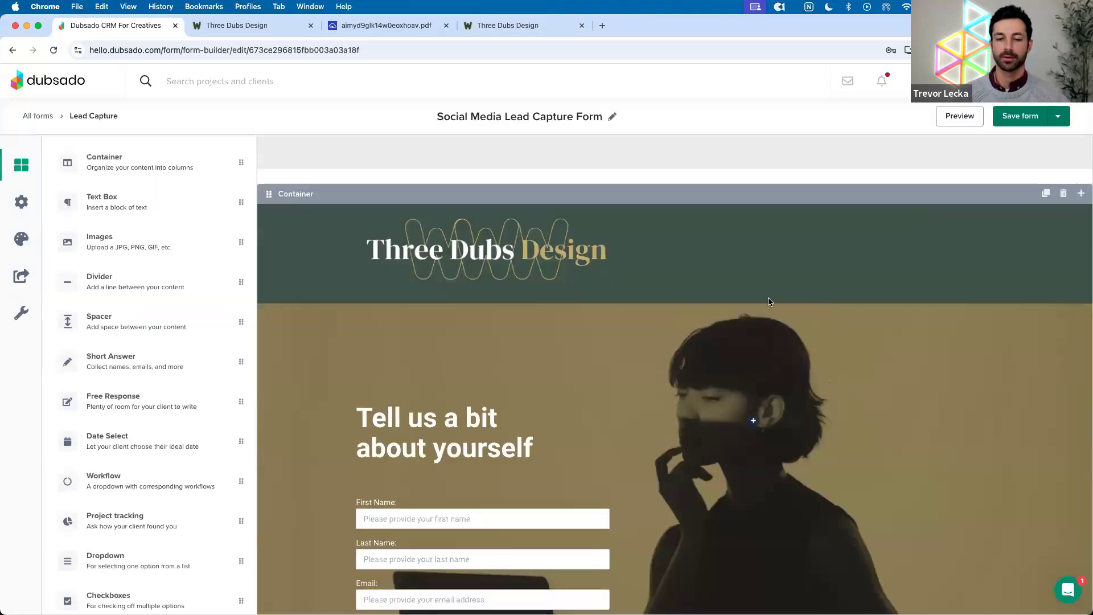
{"action": "scroll", "coordinate": [773, 299], "scroll_direction": "down", "scroll_amount": 1}
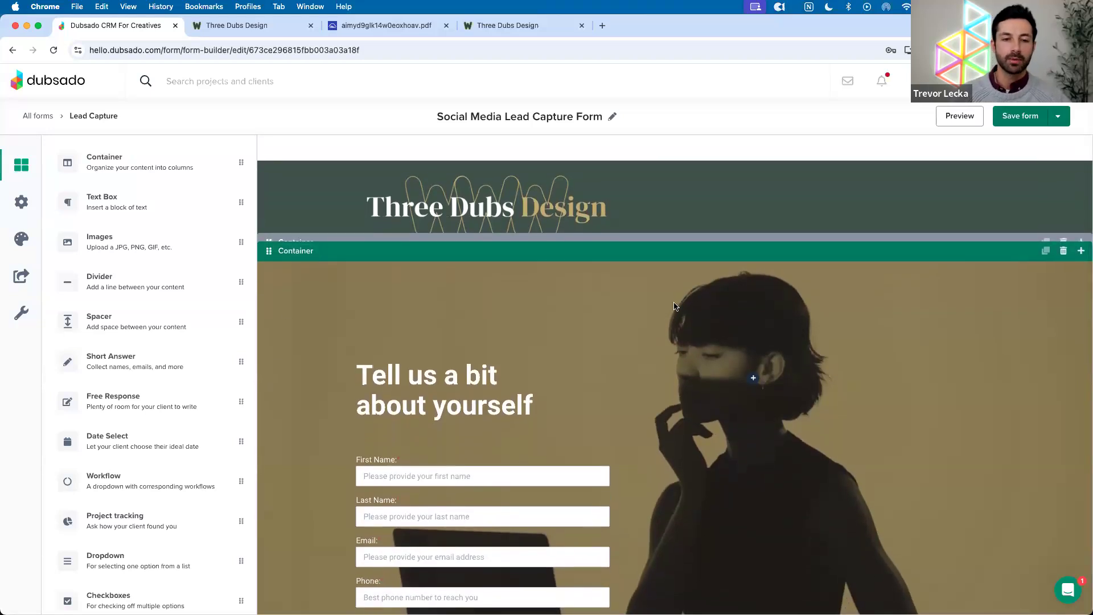
Try Vacation Inquiries as default workflow and Holiday Inquiries as project status, then discard the changes
{"action": "left_click", "coordinate": [20, 203]}
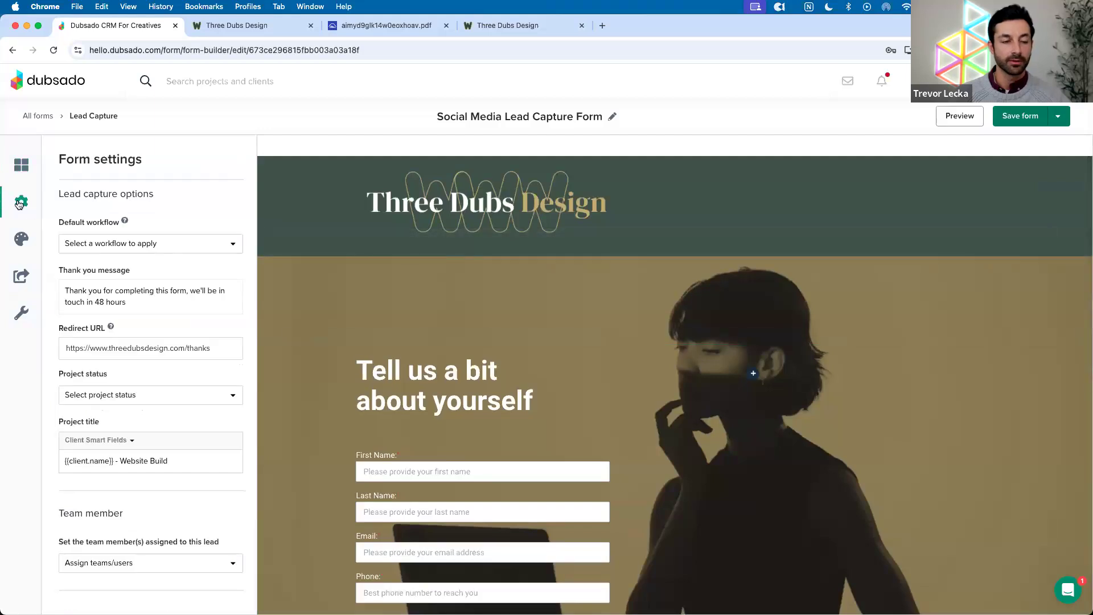
{"action": "left_click", "coordinate": [74, 244]}
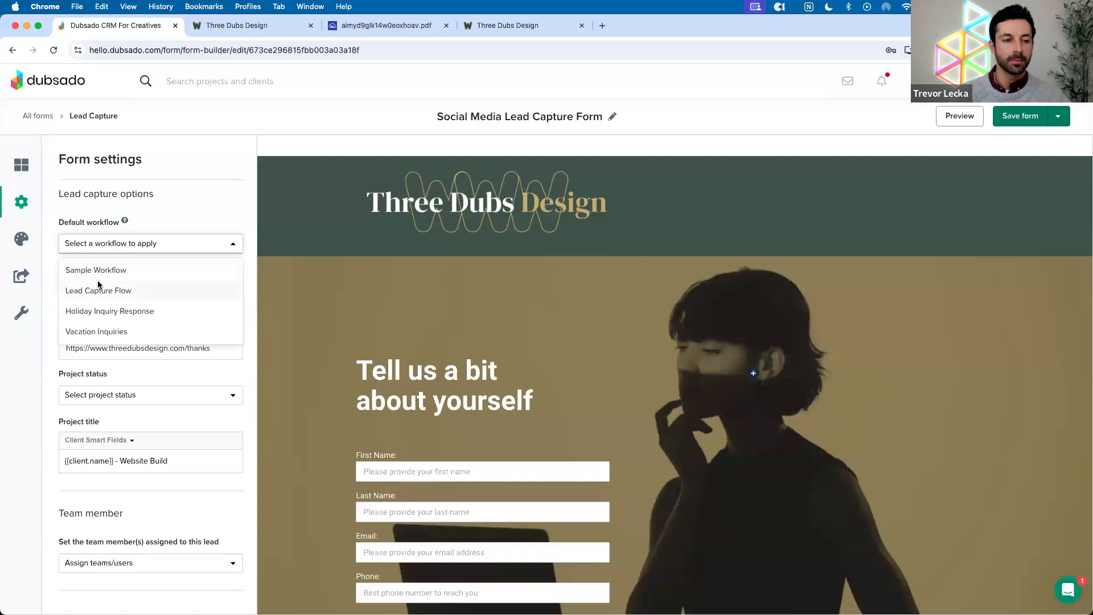
{"action": "left_click", "coordinate": [98, 310]}
{"action": "left_click", "coordinate": [164, 245]}
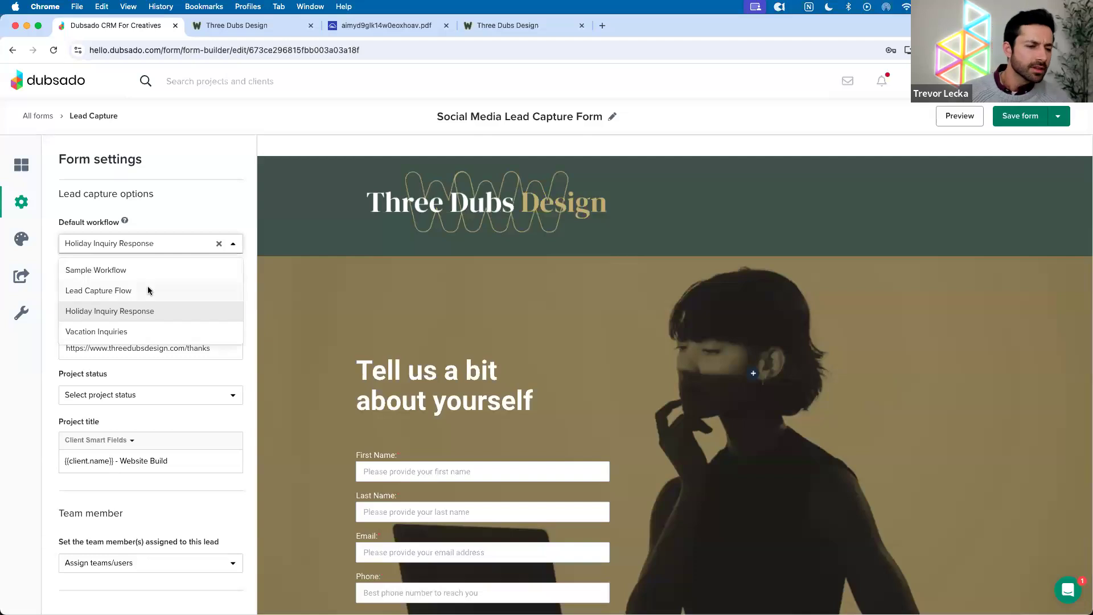
{"action": "left_click", "coordinate": [108, 332]}
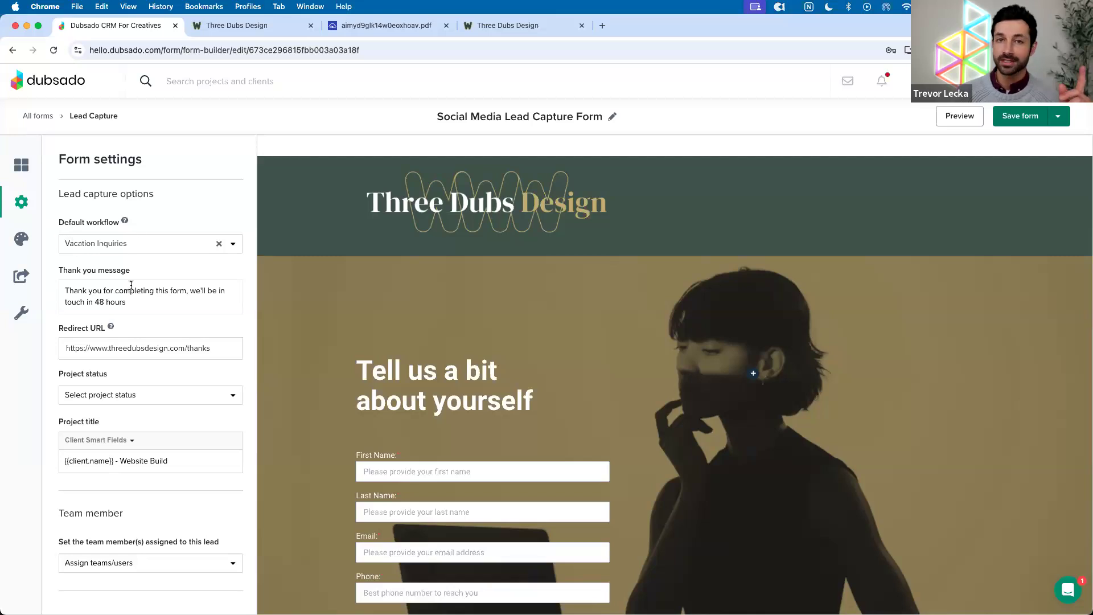
{"action": "left_click_drag", "start_coordinate": [58, 370], "coordinate": [126, 385]}
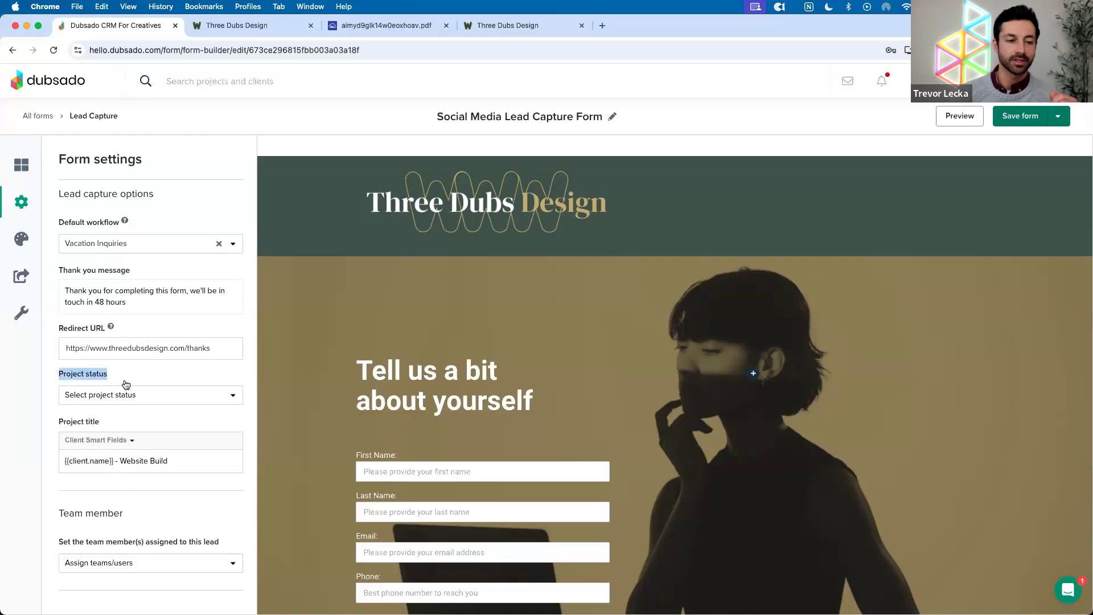
{"action": "left_click", "coordinate": [125, 395]}
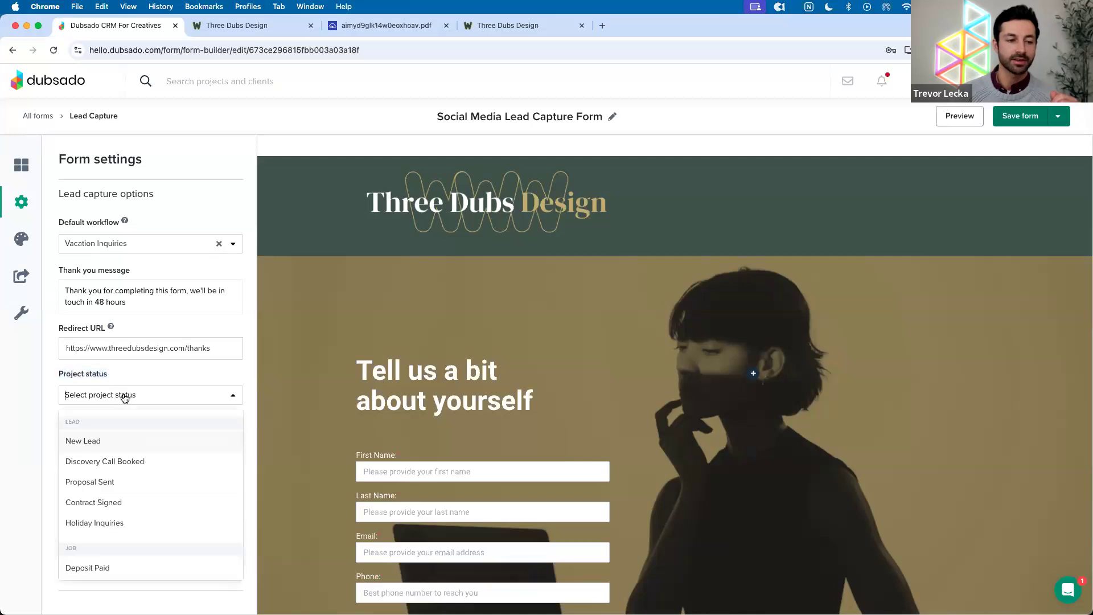
{"action": "left_click", "coordinate": [98, 523]}
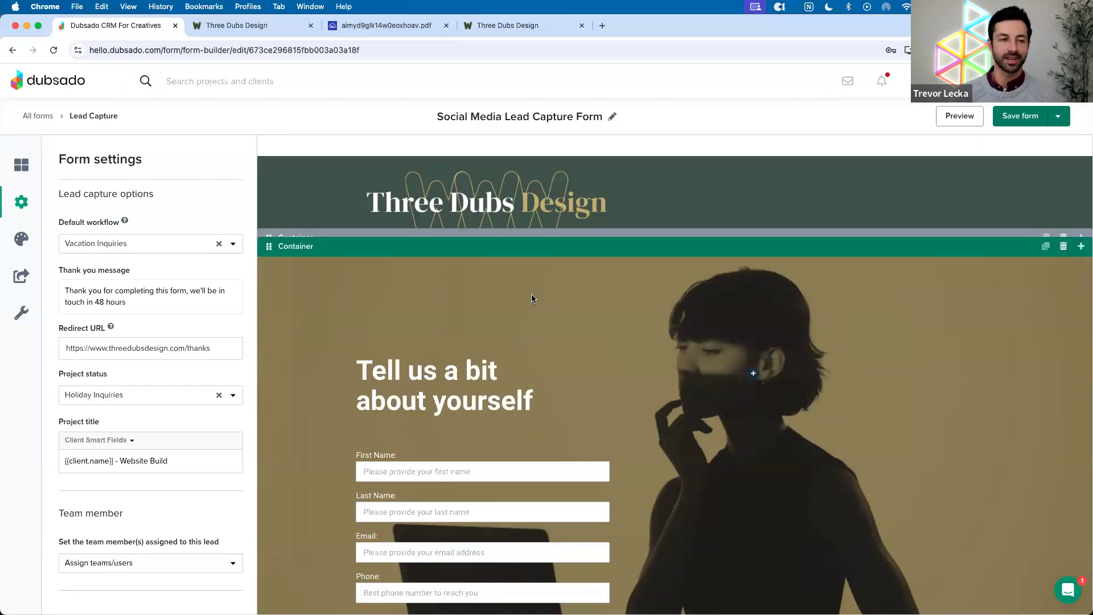
{"action": "left_click", "coordinate": [39, 116]}
{"action": "left_click", "coordinate": [592, 392]}
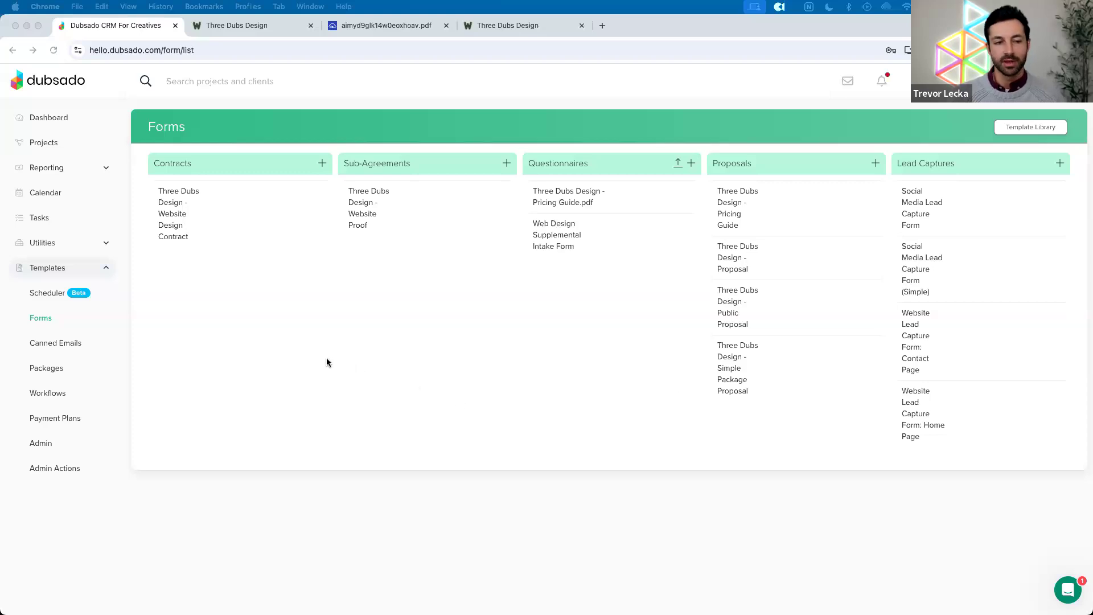
Open the Discovery Call scheduler and review its 15-minute, 9:00a–5:00p weekday availability
{"action": "left_click", "coordinate": [45, 295]}
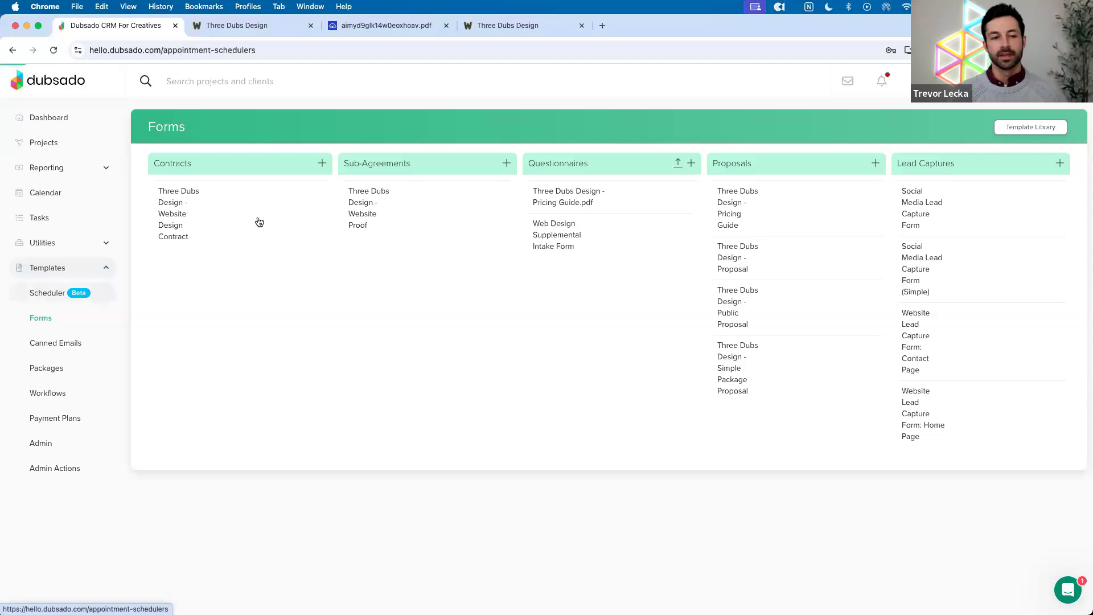
{"action": "scroll", "coordinate": [402, 163], "scroll_direction": "down", "scroll_amount": 1}
{"action": "scroll", "coordinate": [401, 163], "scroll_direction": "up", "scroll_amount": 1}
{"action": "scroll", "coordinate": [401, 163], "scroll_direction": "down", "scroll_amount": 1}
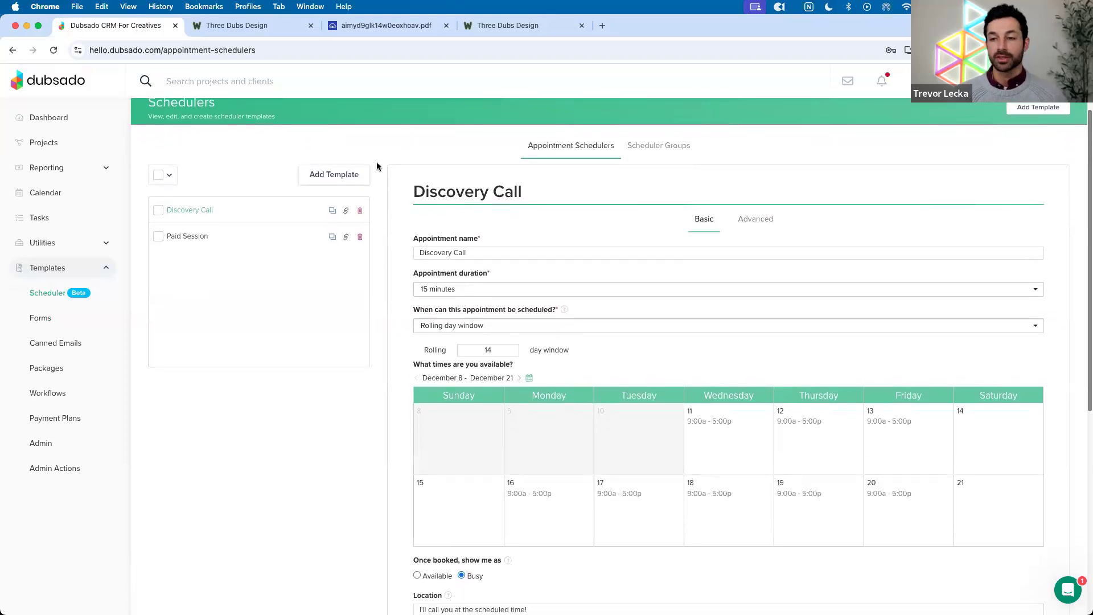
{"action": "scroll", "coordinate": [377, 164], "scroll_direction": "up", "scroll_amount": 1}
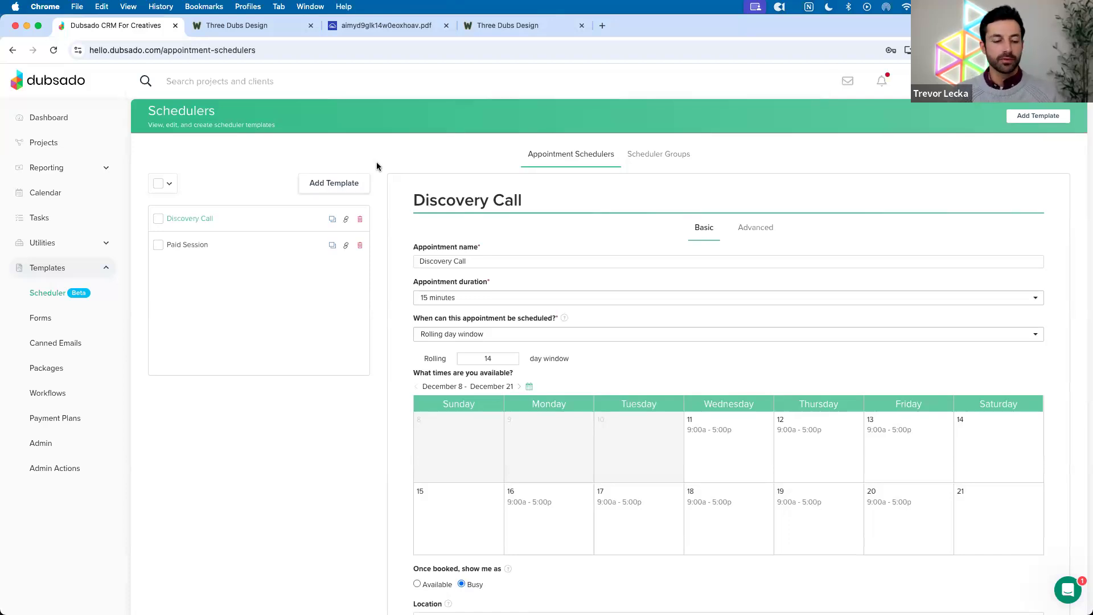
{"action": "scroll", "coordinate": [377, 165], "scroll_direction": "down", "scroll_amount": 2}
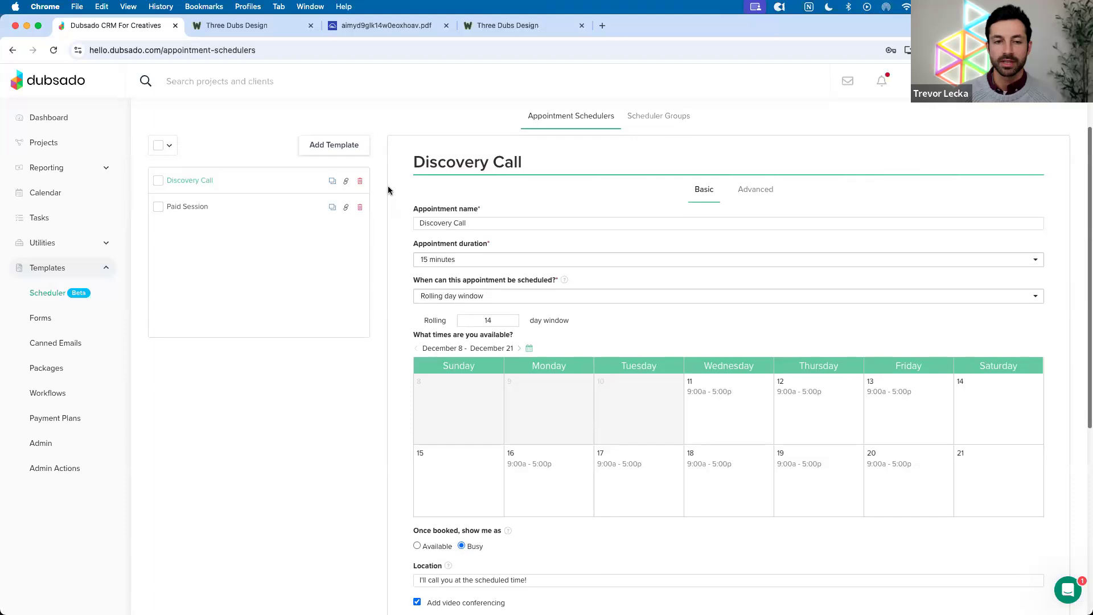
{"action": "scroll", "coordinate": [723, 439], "scroll_direction": "down", "scroll_amount": 1}
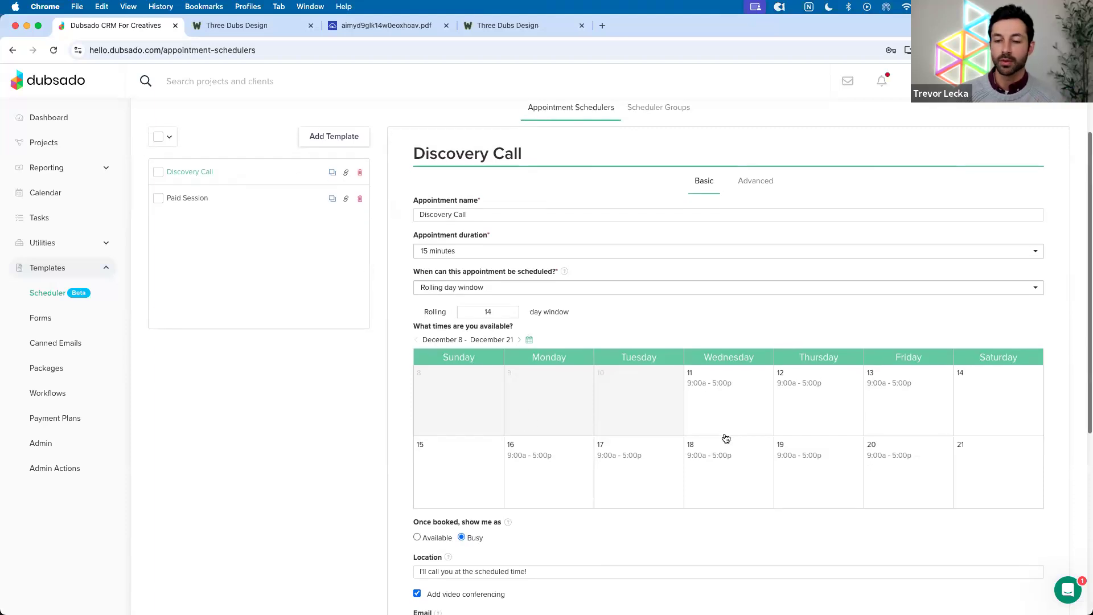
{"action": "left_click_drag", "start_coordinate": [405, 322], "coordinate": [520, 322]}
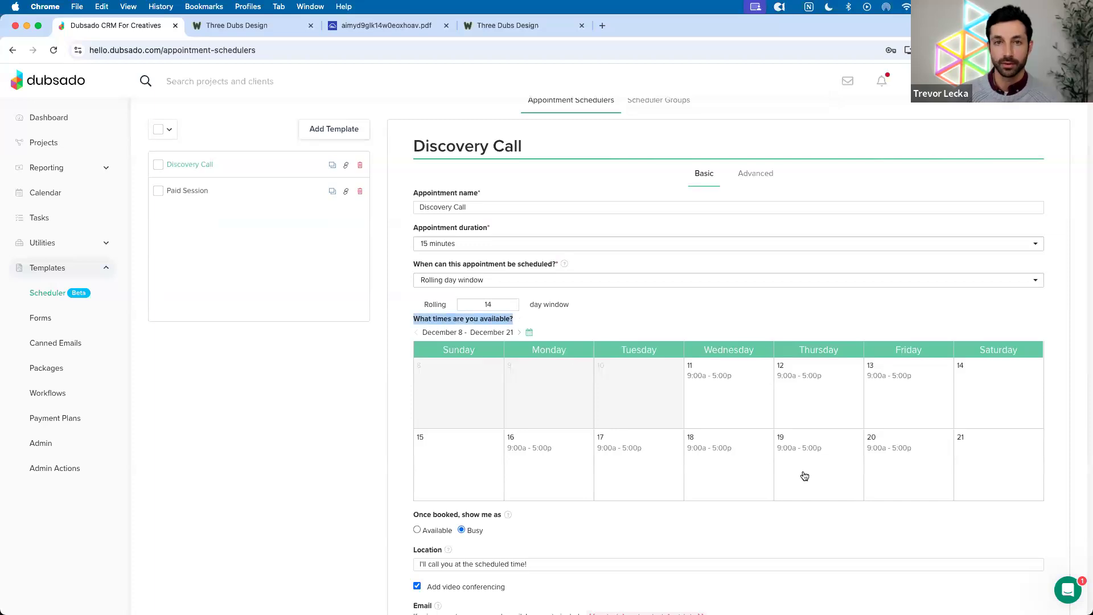
Remove the 9:00 AM - 5:00 PM availability for December 20 only
{"action": "left_click", "coordinate": [891, 459]}
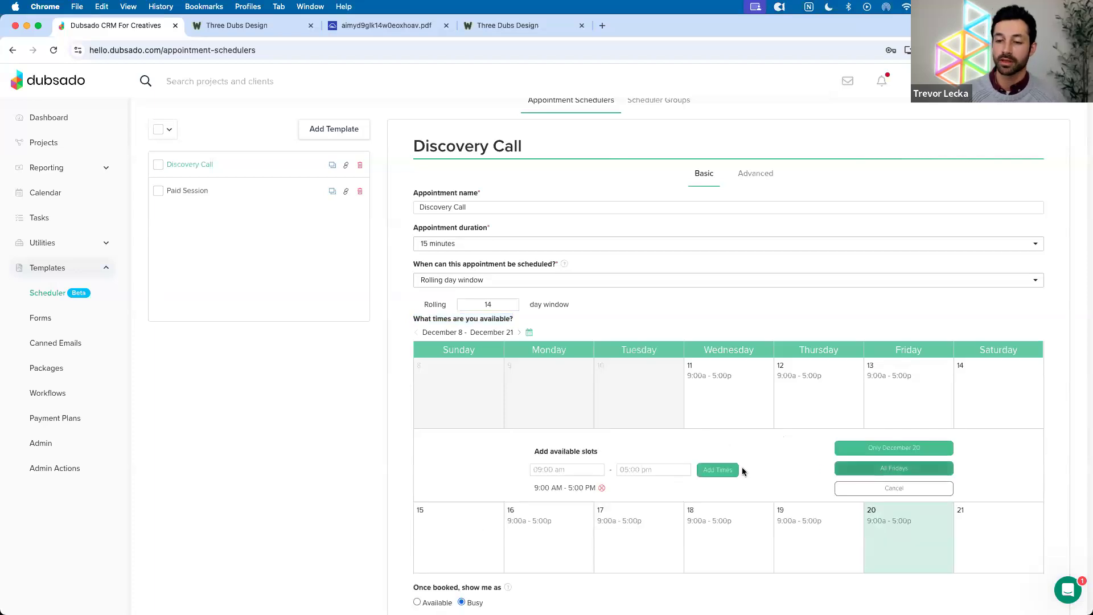
{"action": "left_click", "coordinate": [601, 488]}
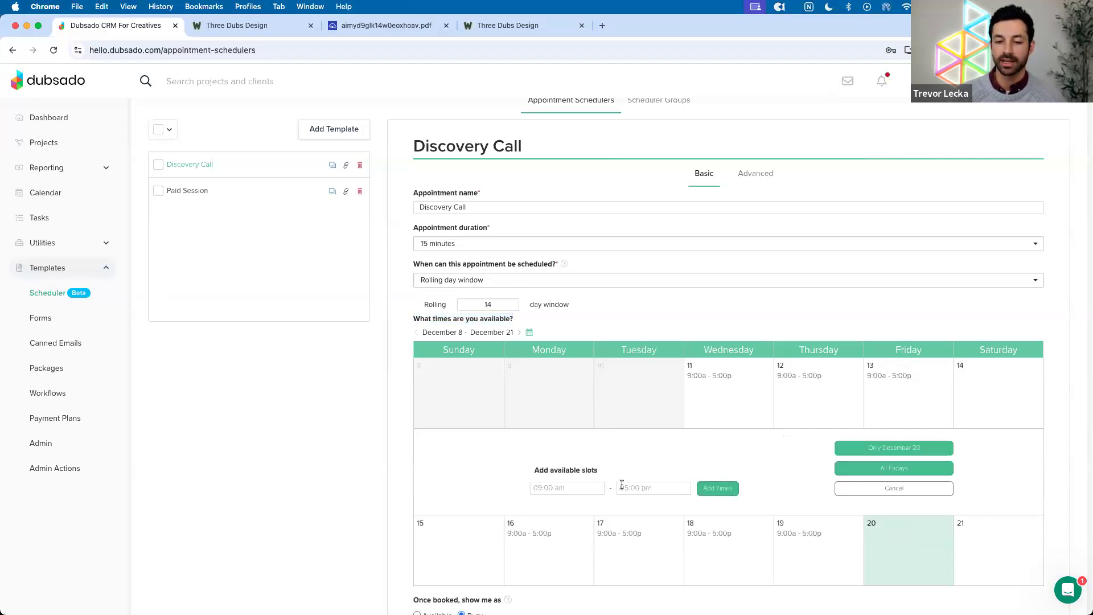
{"action": "left_click", "coordinate": [873, 449]}
Check the next two weeks' hours, including Monday the 23rd, then view the December calendar
{"action": "left_click", "coordinate": [515, 333]}
{"action": "left_click", "coordinate": [548, 397]}
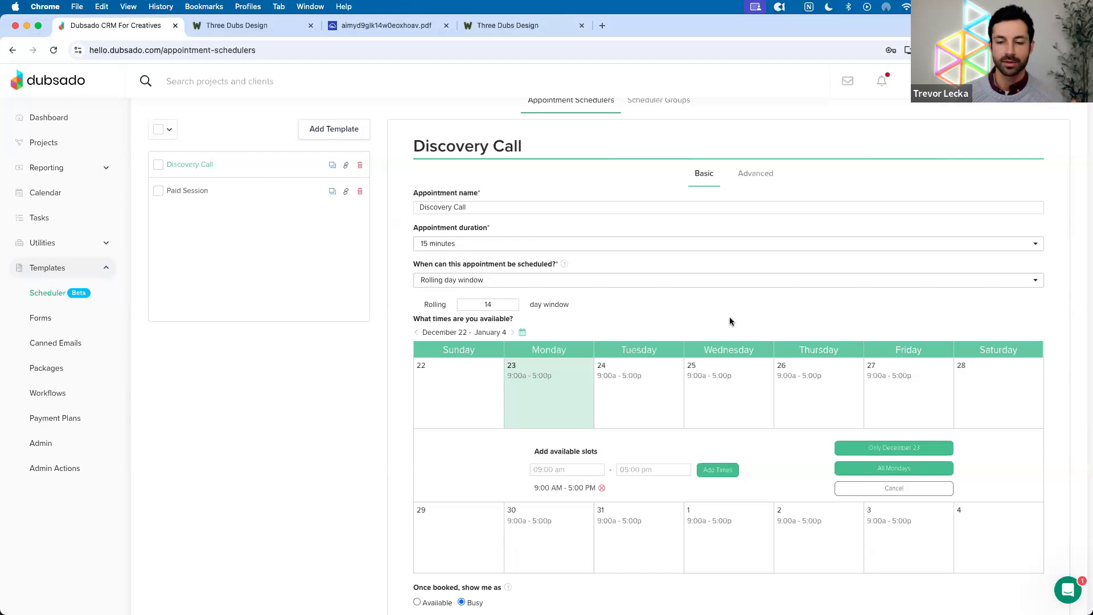
{"action": "scroll", "coordinate": [730, 321], "scroll_direction": "up", "scroll_amount": 1}
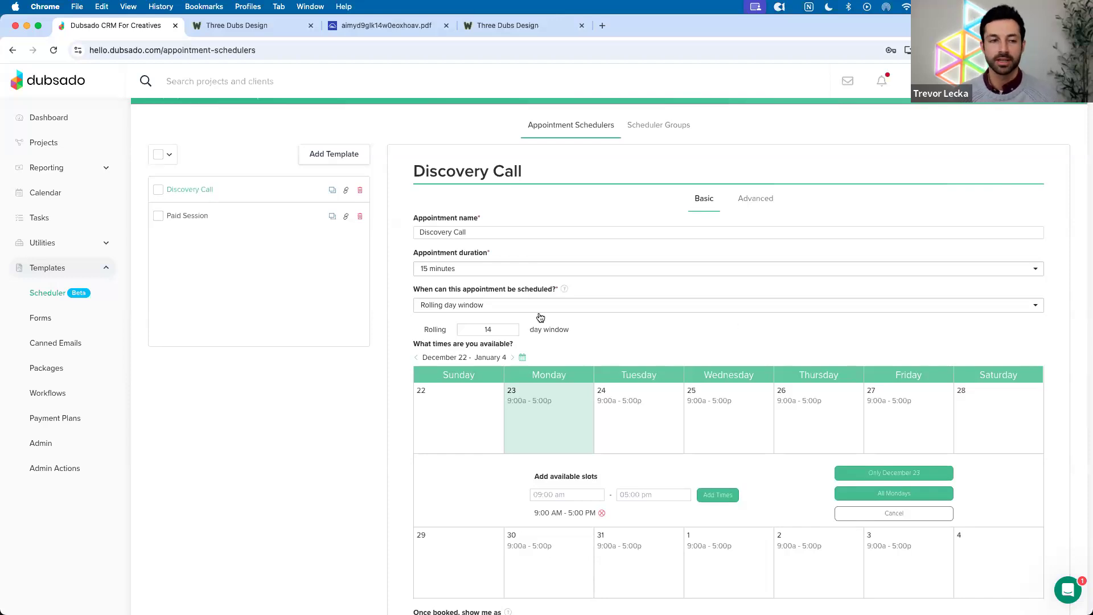
{"action": "left_click", "coordinate": [71, 199]}
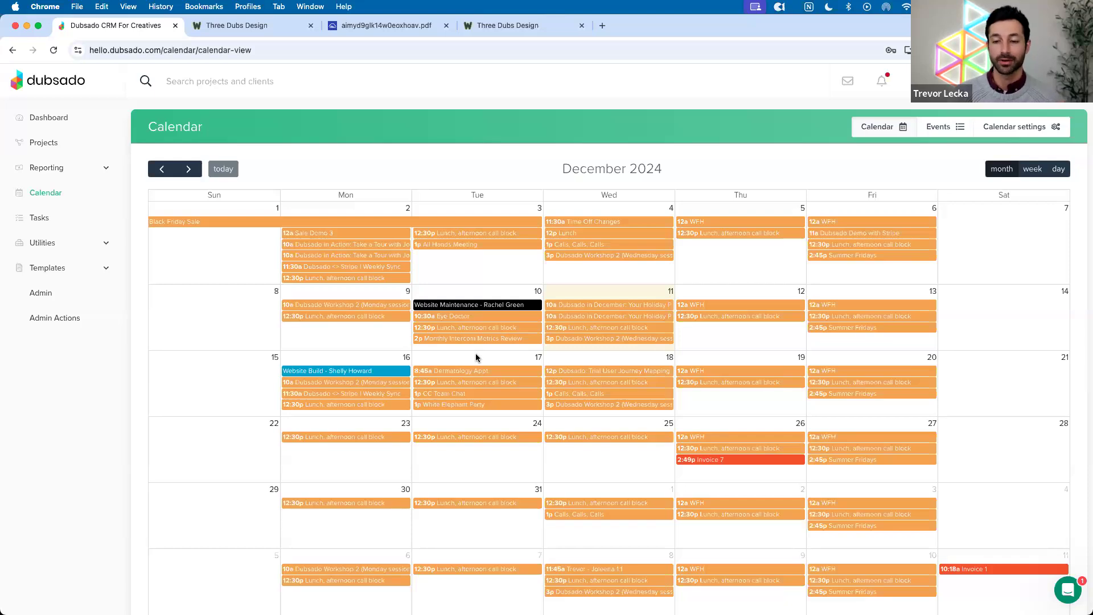
Create an 'ooO' appointment from Friday December 20 ending January 5, 2025
{"action": "left_click", "coordinate": [839, 353]}
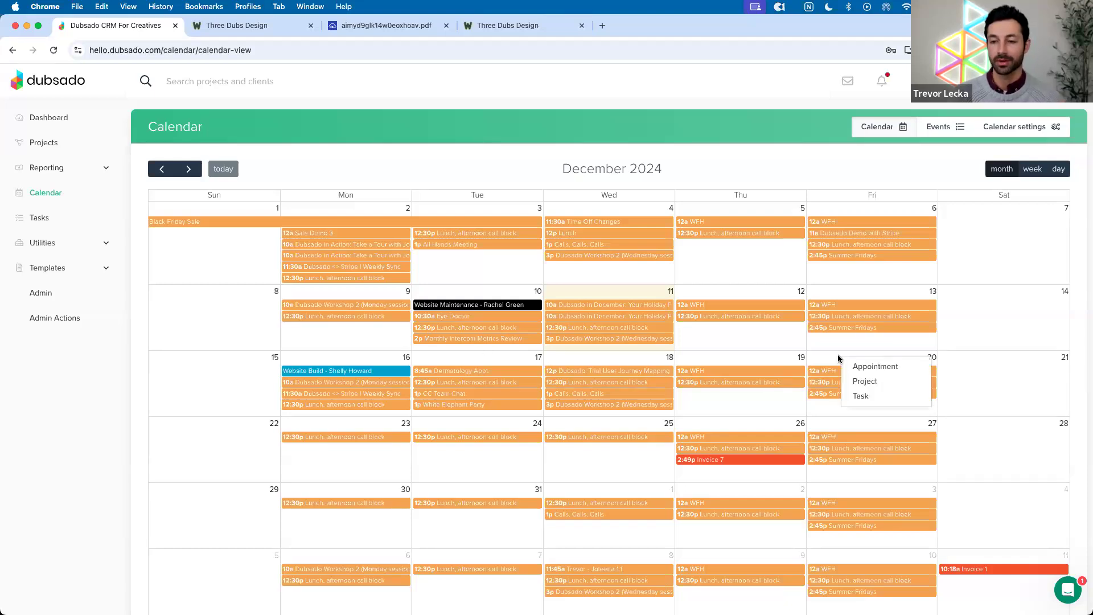
{"action": "left_click", "coordinate": [855, 366]}
{"action": "left_click", "coordinate": [417, 211]}
{"action": "type", "text": "ooO"}
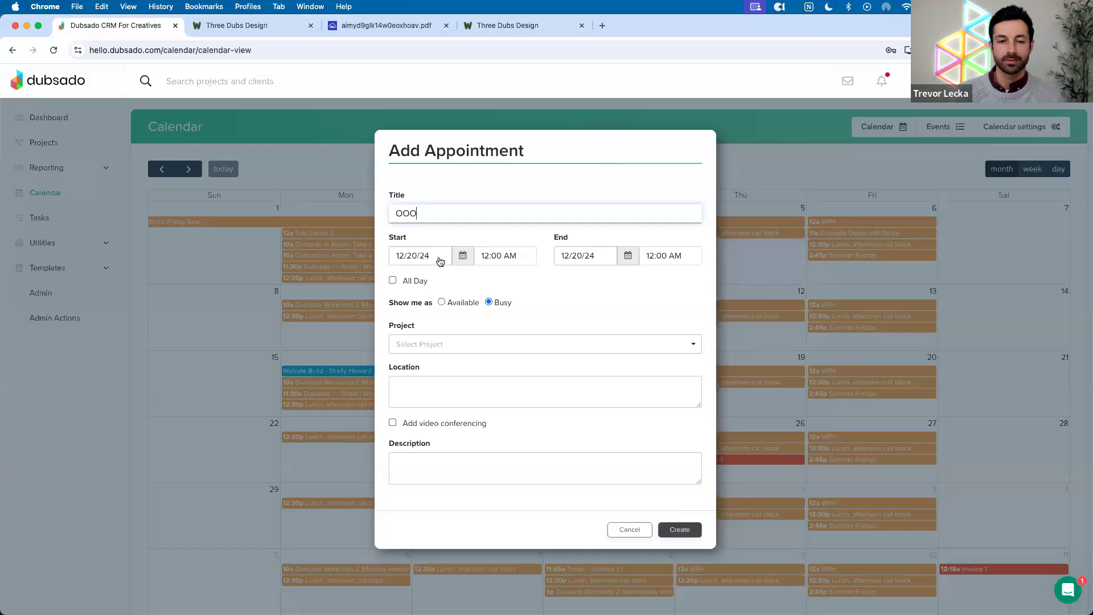
{"action": "left_click", "coordinate": [613, 261]}
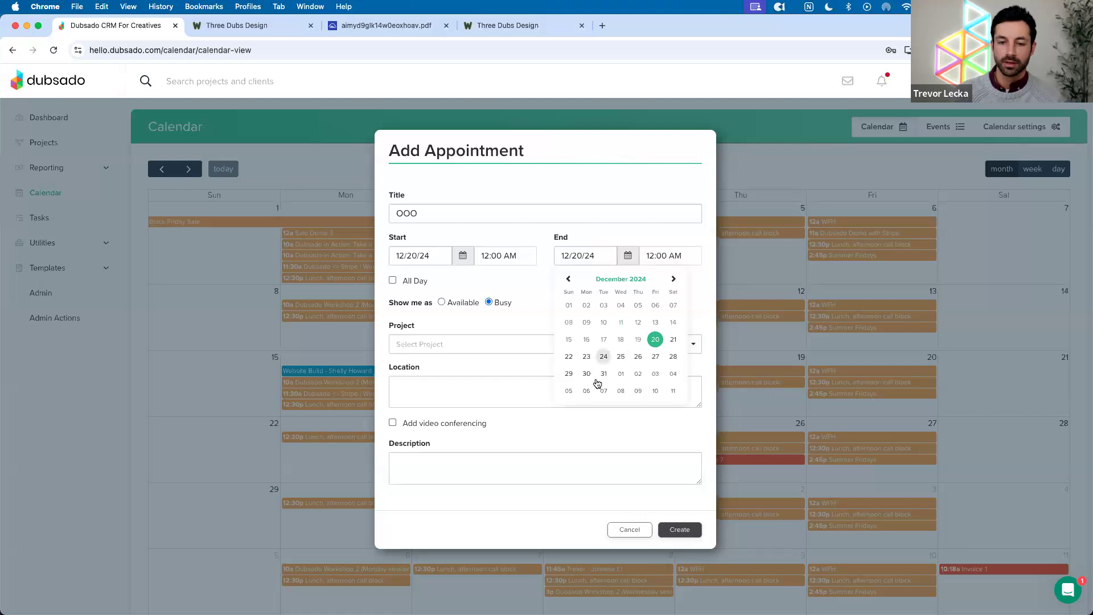
{"action": "left_click", "coordinate": [569, 391]}
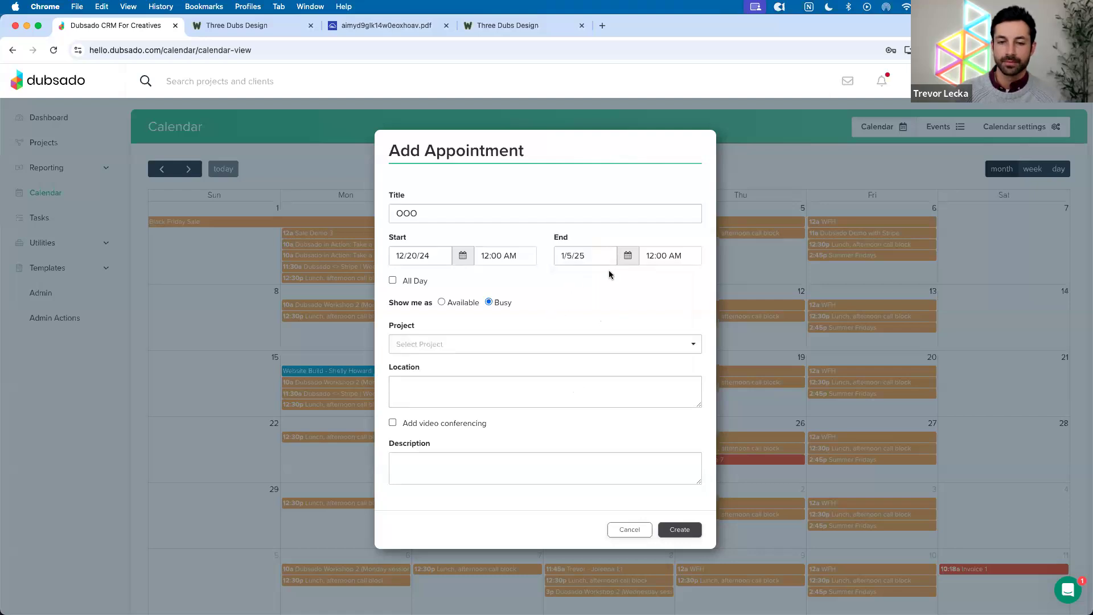
{"action": "left_click", "coordinate": [653, 258]}
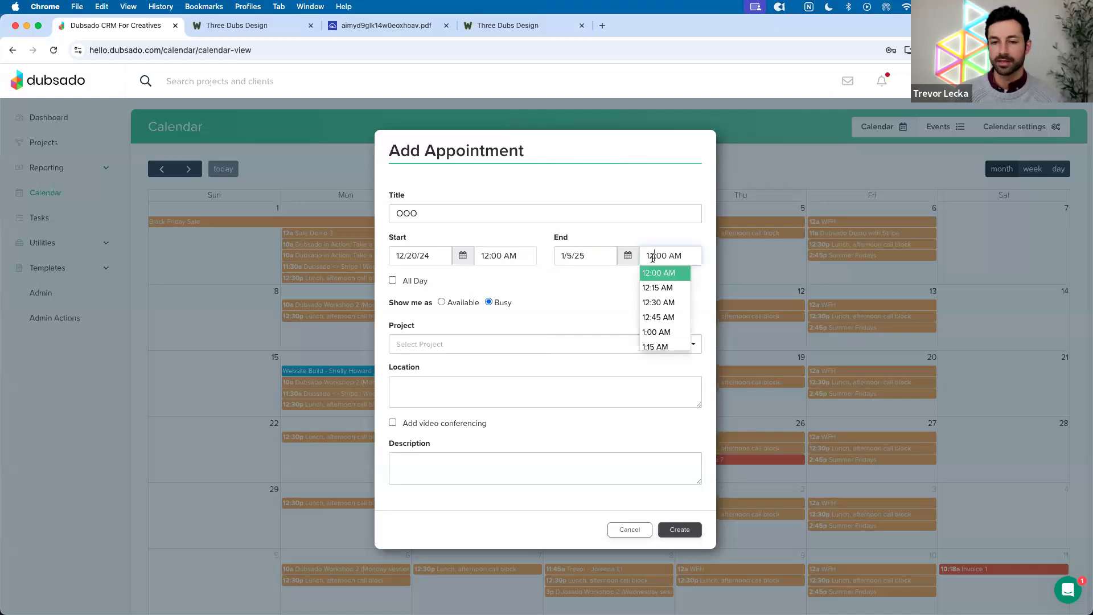
{"action": "left_click", "coordinate": [595, 276]}
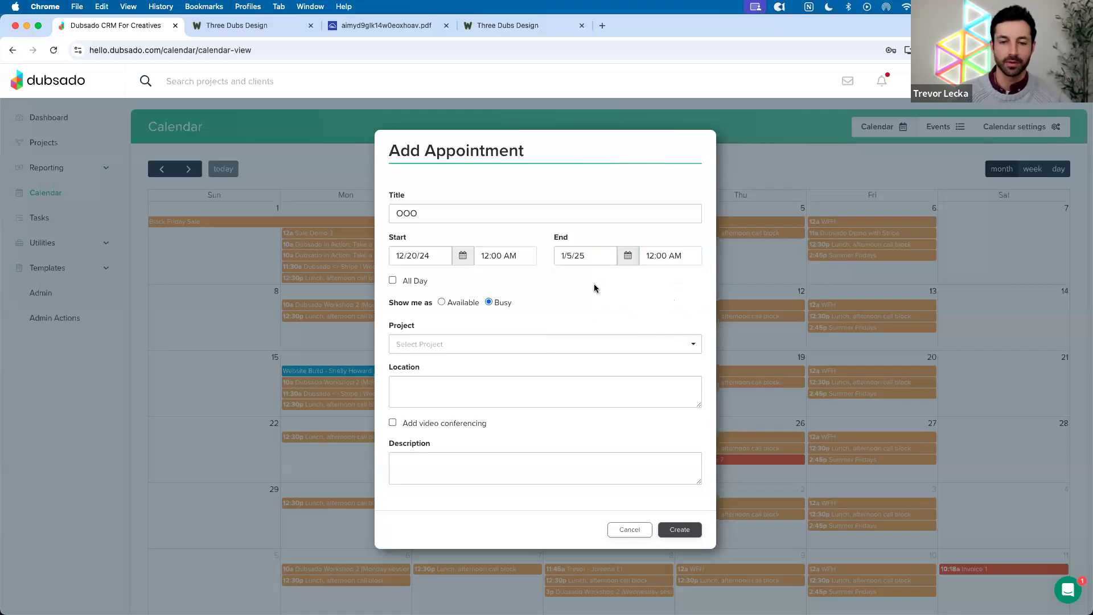
{"action": "left_click", "coordinate": [683, 528]}
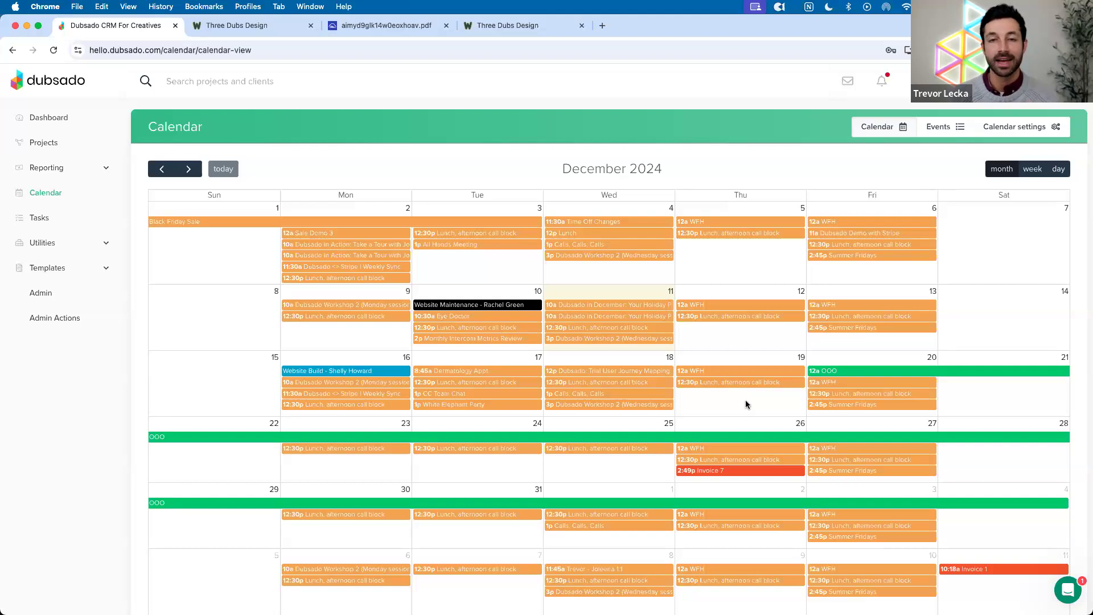
Make the OOO appointment an all-day event
{"action": "left_click", "coordinate": [860, 371]}
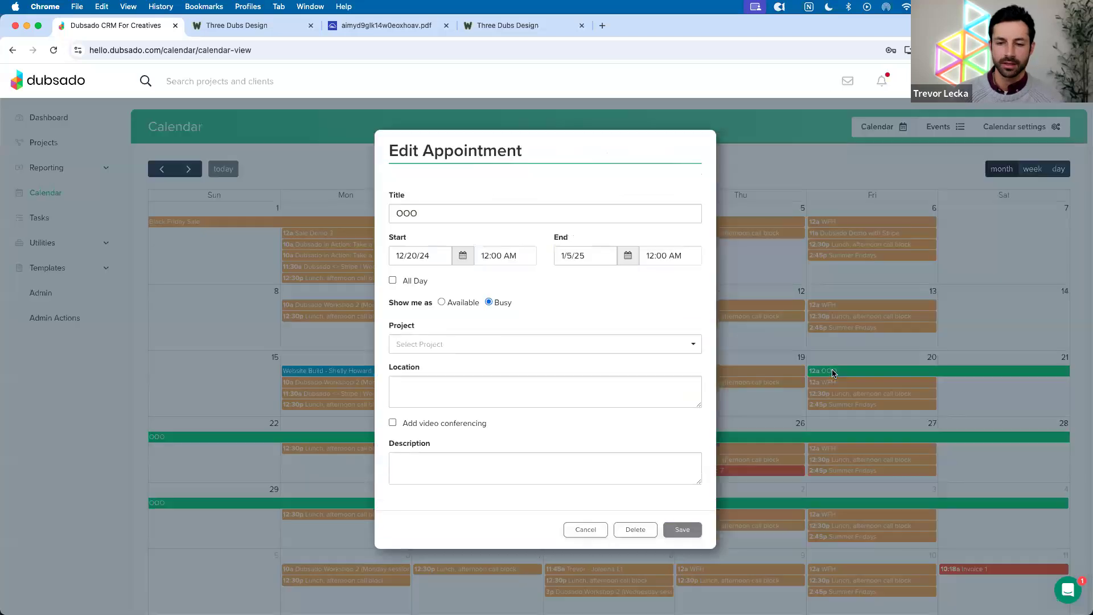
{"action": "left_click", "coordinate": [393, 280]}
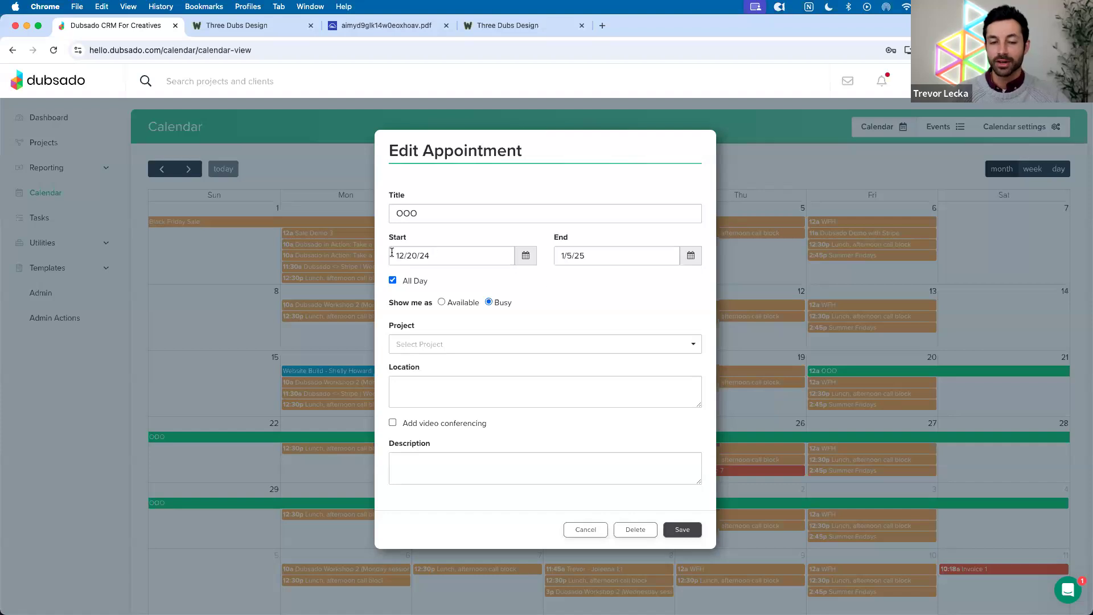
{"action": "left_click", "coordinate": [686, 529]}
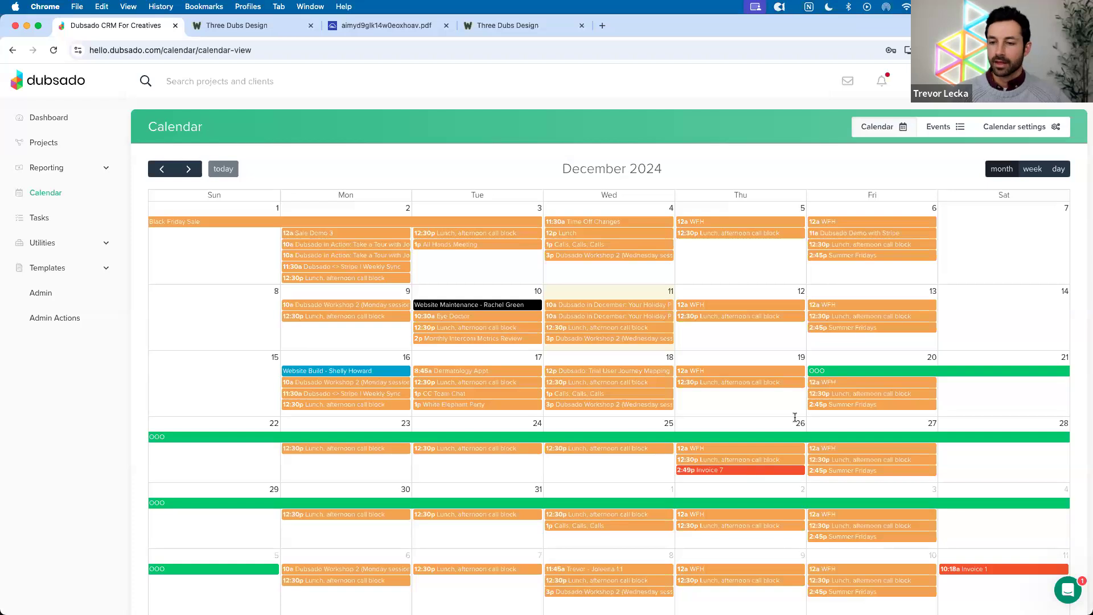
{"action": "left_click", "coordinate": [1053, 344]}
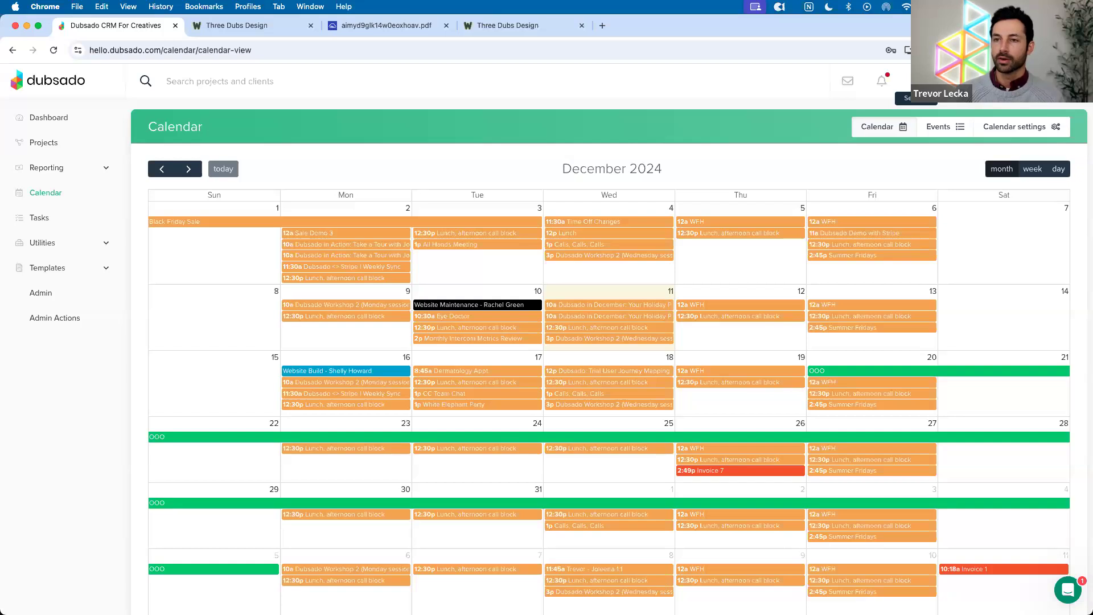
Turn off email notifications for submitted forms, form drafts and lead capture forms
{"action": "left_click", "coordinate": [917, 81]}
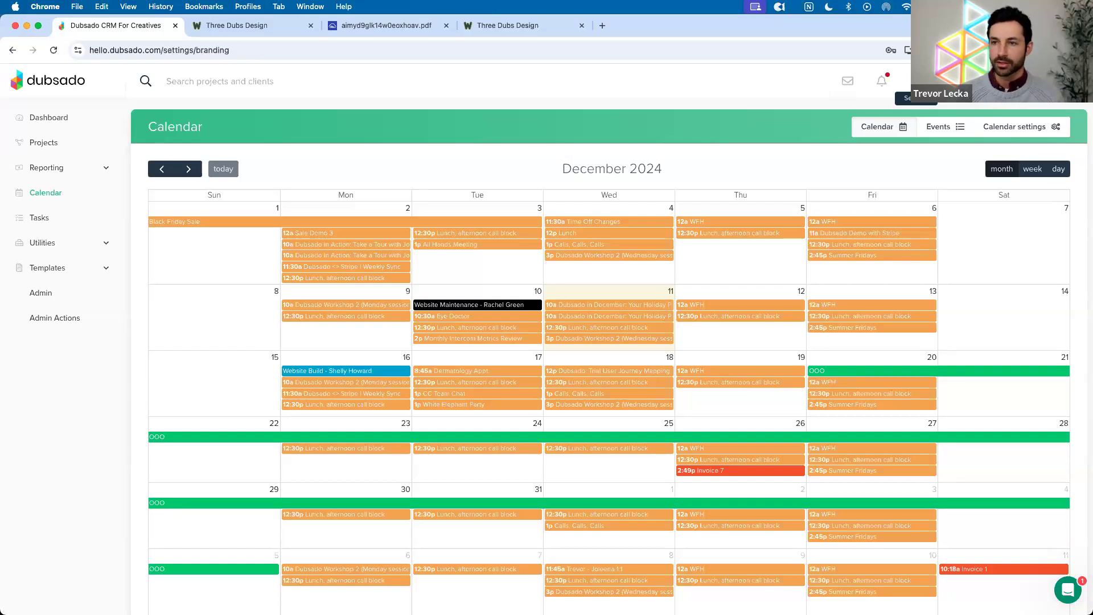
{"action": "left_click", "coordinate": [182, 456]}
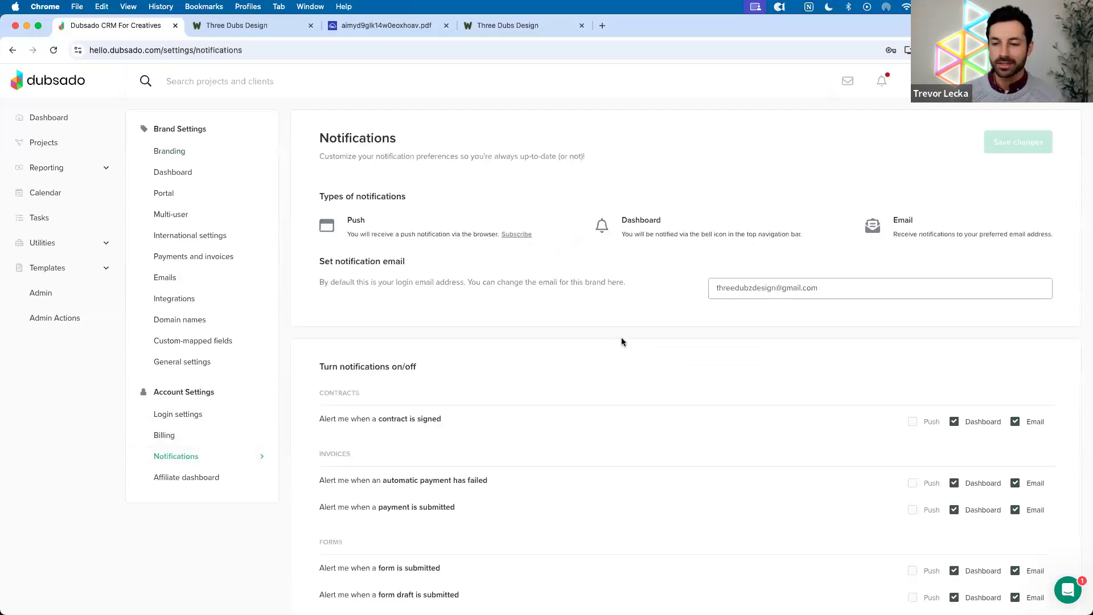
{"action": "scroll", "coordinate": [621, 343], "scroll_direction": "down", "scroll_amount": 1}
{"action": "scroll", "coordinate": [622, 340], "scroll_direction": "up", "scroll_amount": 1}
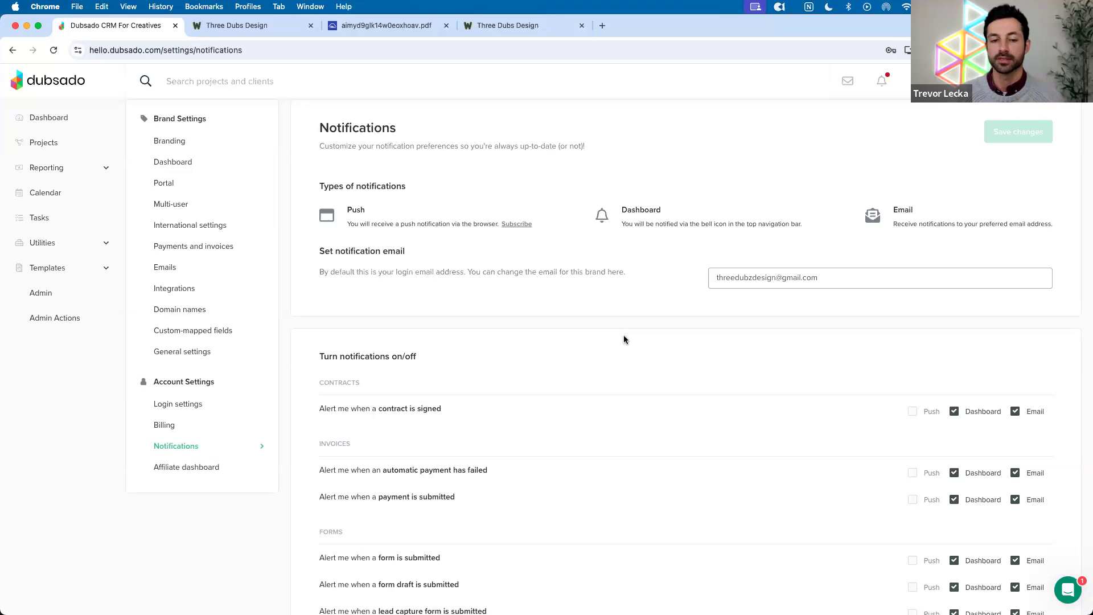
{"action": "scroll", "coordinate": [625, 340], "scroll_direction": "down", "scroll_amount": 2}
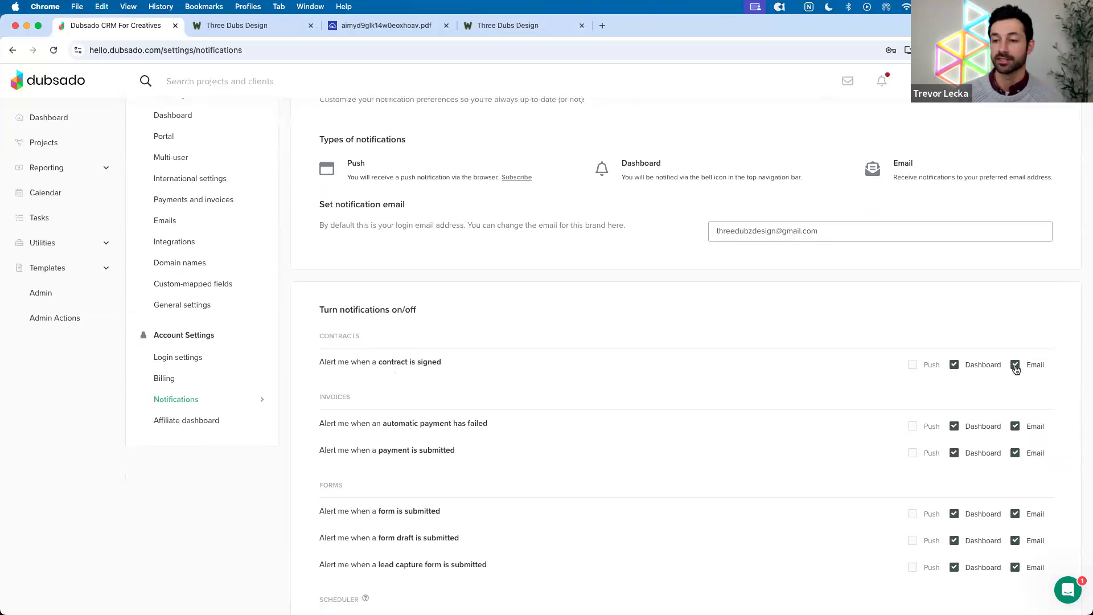
{"action": "scroll", "coordinate": [1016, 370], "scroll_direction": "down", "scroll_amount": 1}
{"action": "scroll", "coordinate": [1016, 371], "scroll_direction": "down", "scroll_amount": 1}
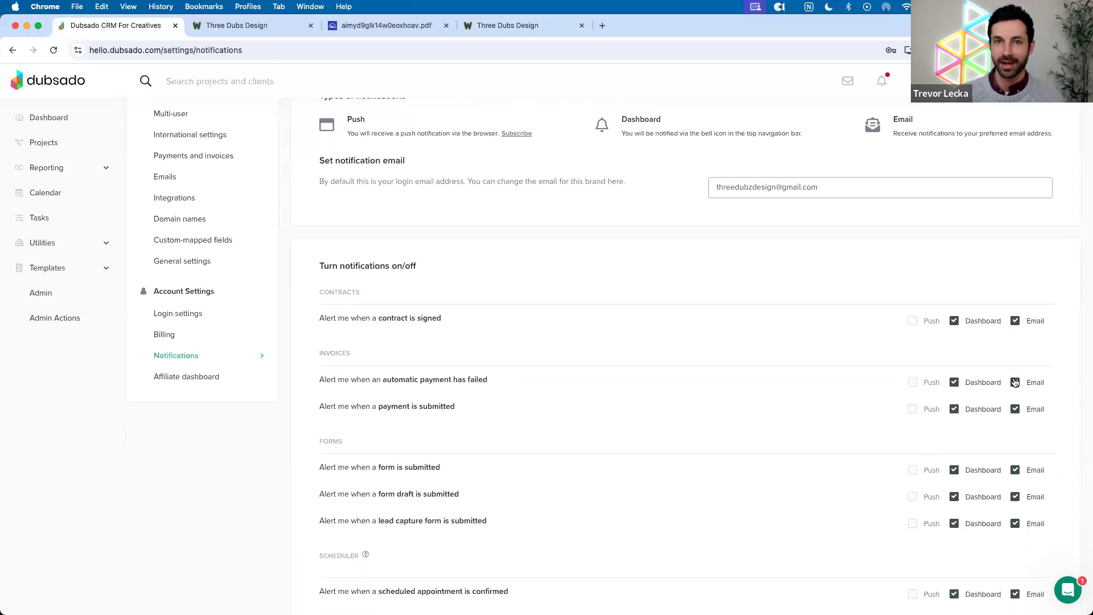
{"action": "scroll", "coordinate": [1016, 382], "scroll_direction": "down", "scroll_amount": 1}
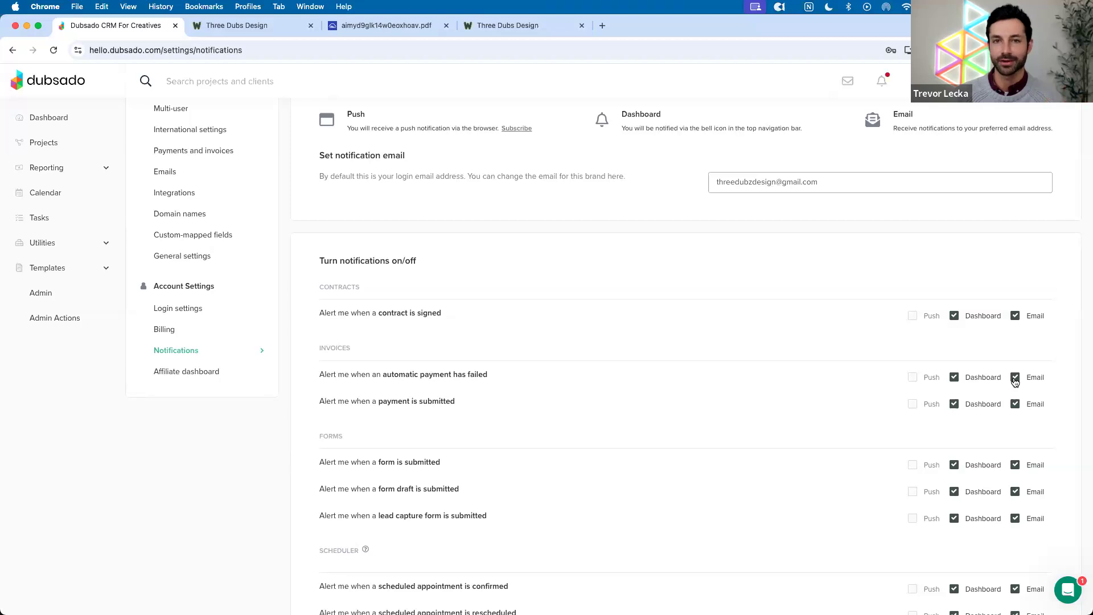
{"action": "scroll", "coordinate": [1017, 393], "scroll_direction": "down", "scroll_amount": 3}
{"action": "left_click", "coordinate": [1015, 418]}
{"action": "scroll", "coordinate": [1012, 404], "scroll_direction": "down", "scroll_amount": 2}
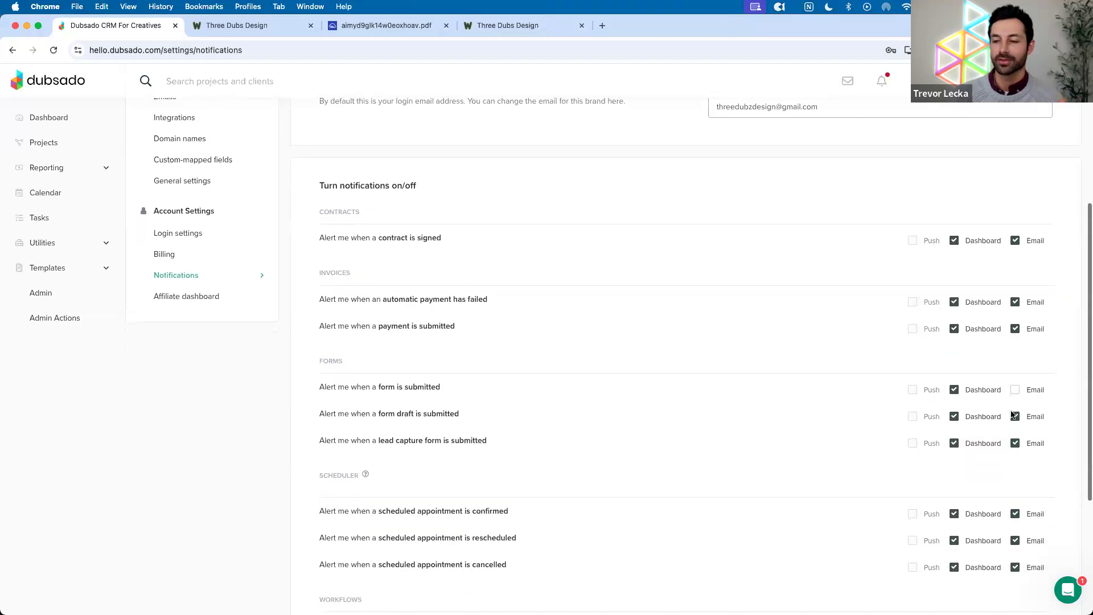
{"action": "left_click", "coordinate": [1016, 415]}
{"action": "left_click", "coordinate": [1016, 444]}
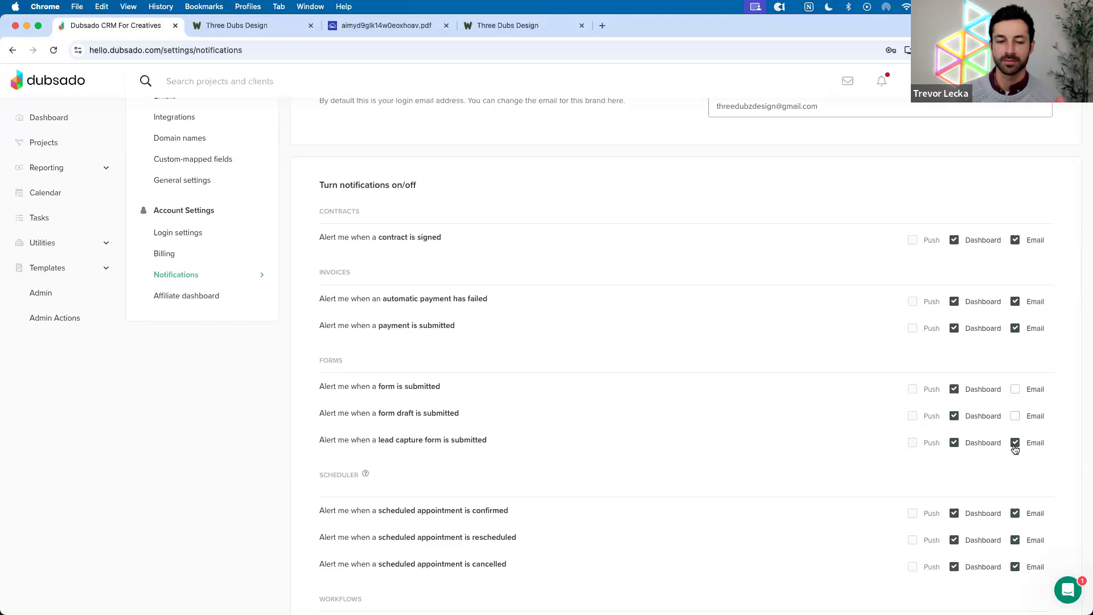
Turn off email notifications for confirmed, rescheduled and cancelled appointments
{"action": "scroll", "coordinate": [1003, 419], "scroll_direction": "down", "scroll_amount": 10}
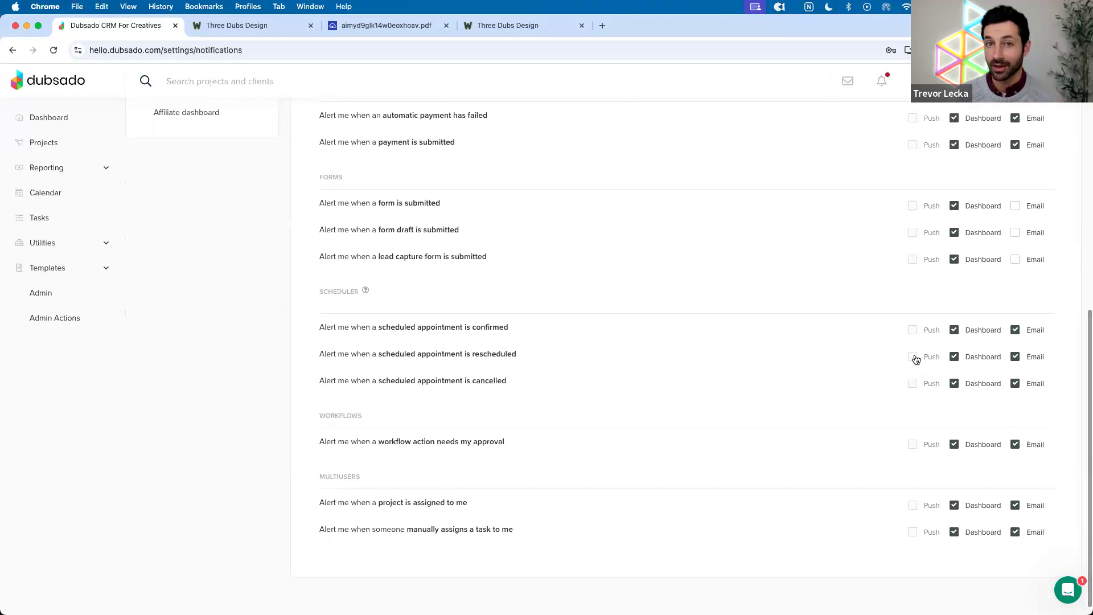
{"action": "left_click", "coordinate": [1016, 330]}
{"action": "left_click", "coordinate": [1014, 357]}
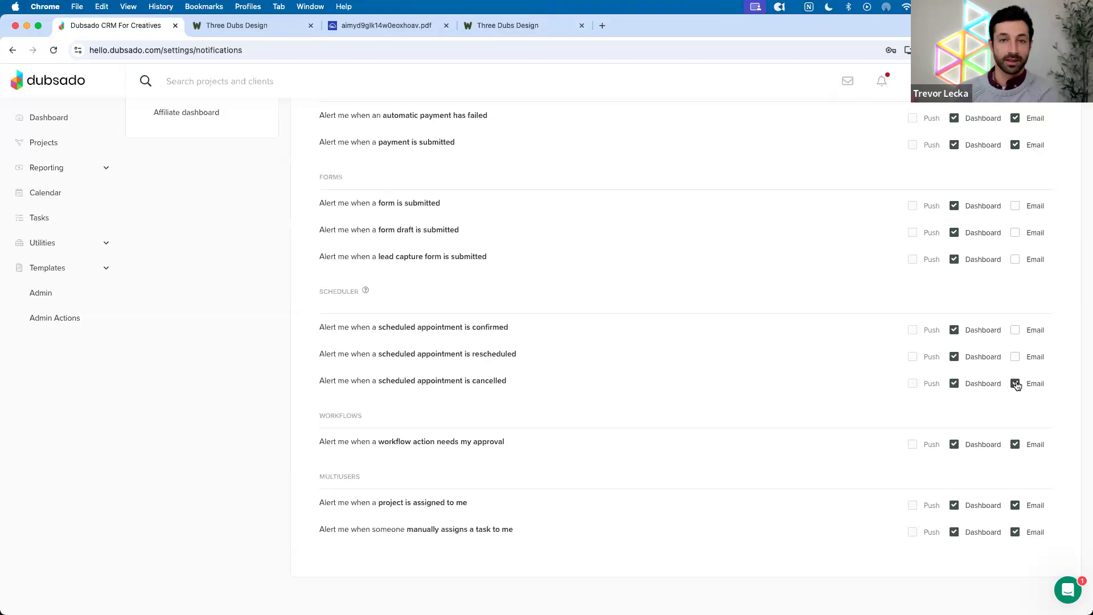
{"action": "left_click", "coordinate": [1017, 384]}
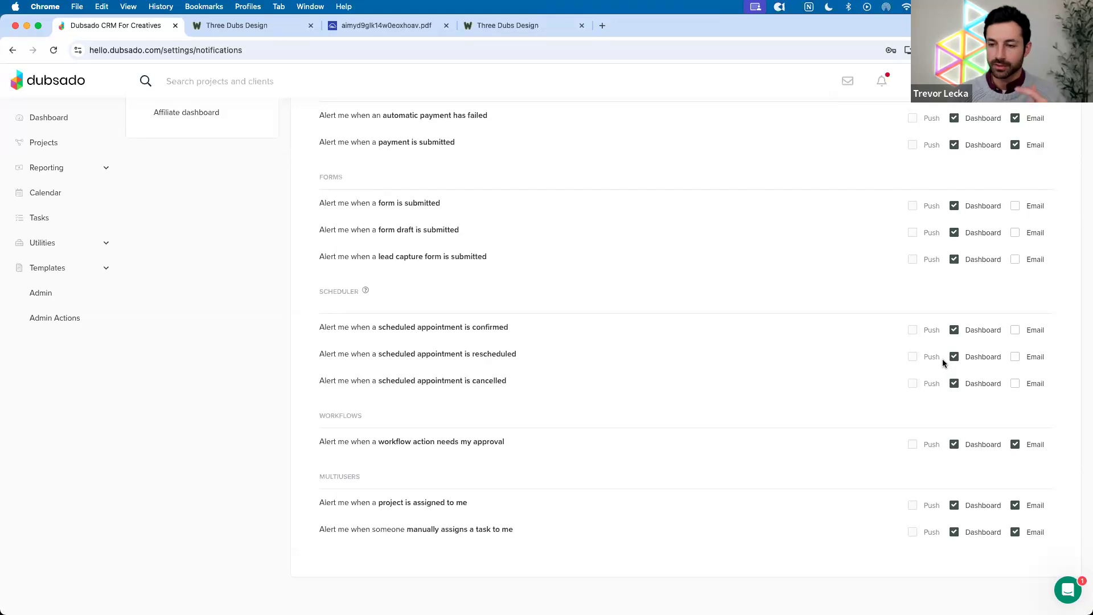
{"action": "scroll", "coordinate": [944, 355], "scroll_direction": "up", "scroll_amount": 2}
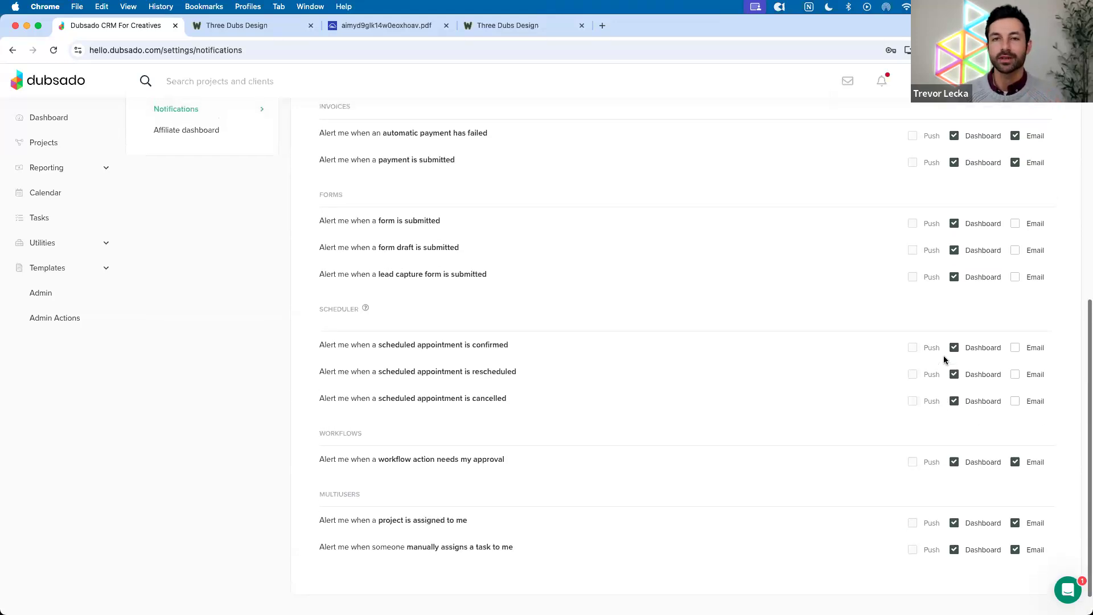
{"action": "scroll", "coordinate": [944, 355], "scroll_direction": "down", "scroll_amount": 2}
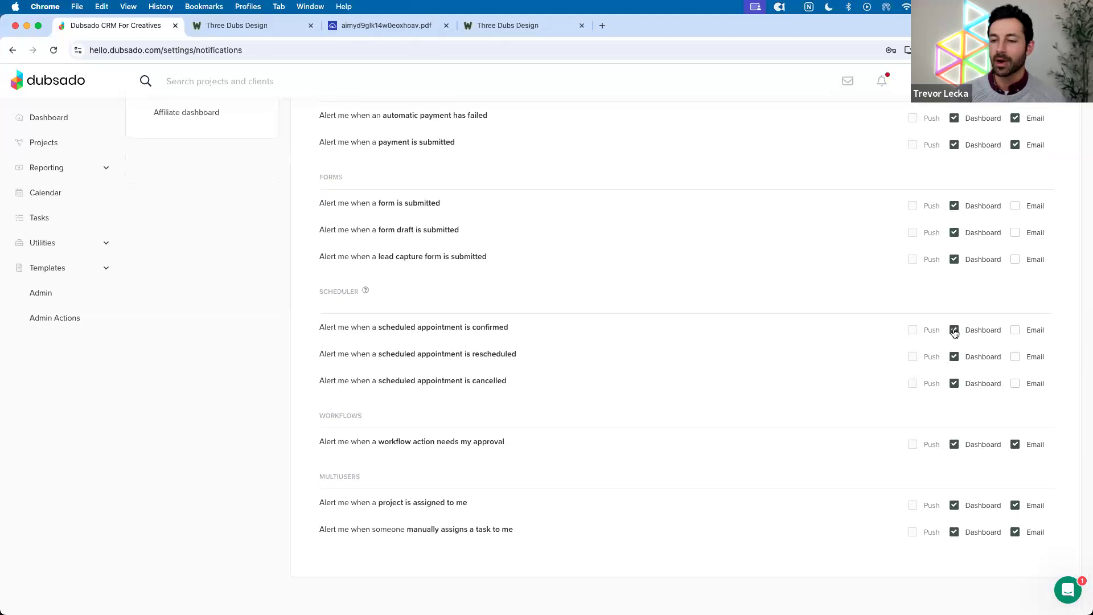
{"action": "scroll", "coordinate": [958, 458], "scroll_direction": "up", "scroll_amount": 3}
{"action": "scroll", "coordinate": [958, 458], "scroll_direction": "up", "scroll_amount": 10}
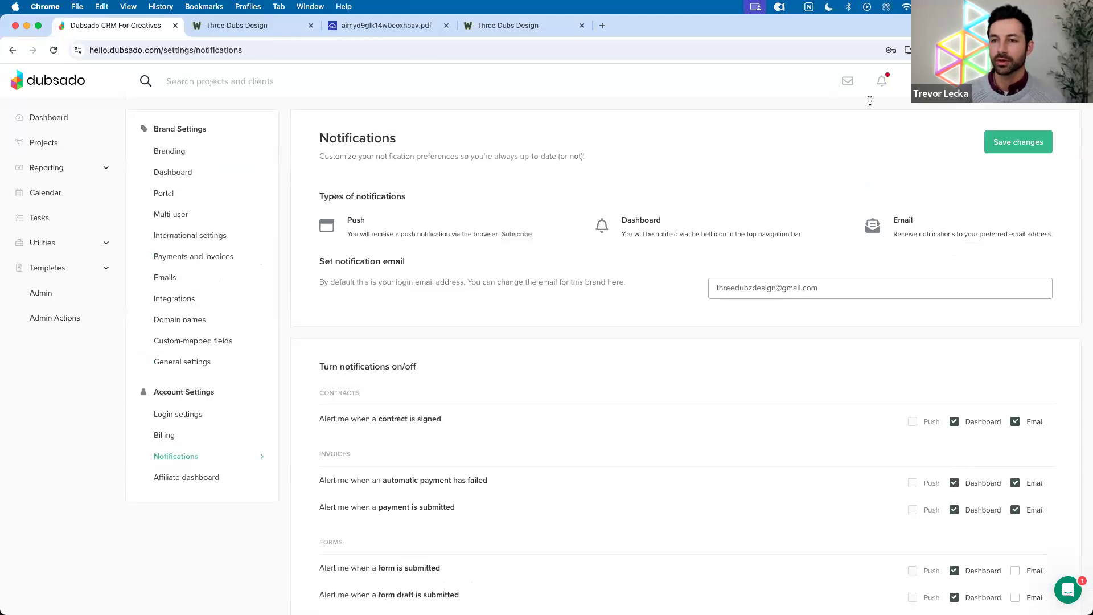
{"action": "left_click", "coordinate": [881, 84]}
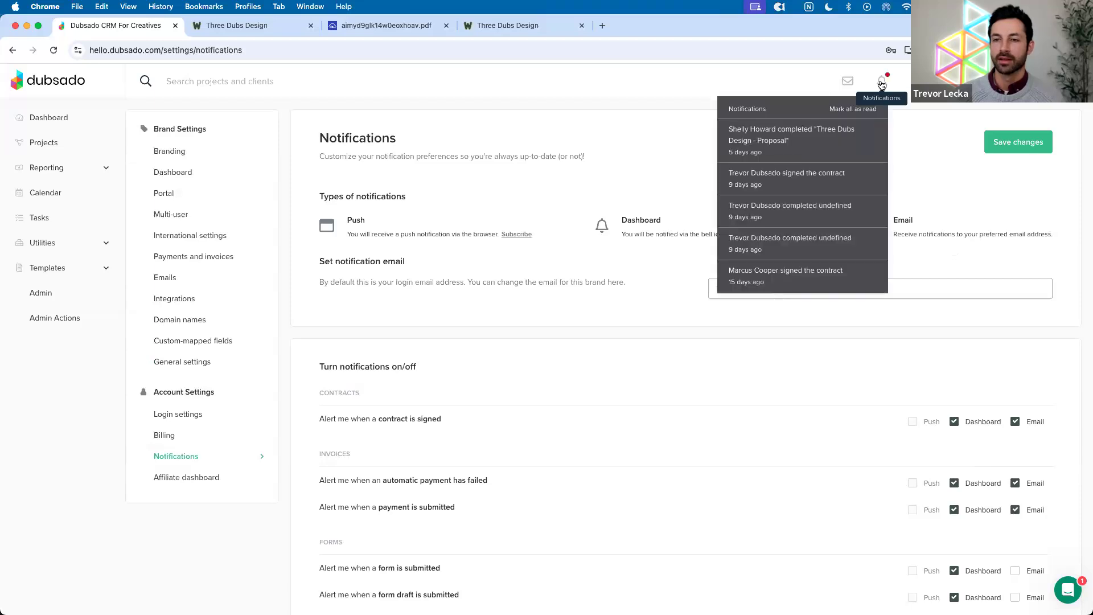
{"action": "left_click", "coordinate": [881, 83]}
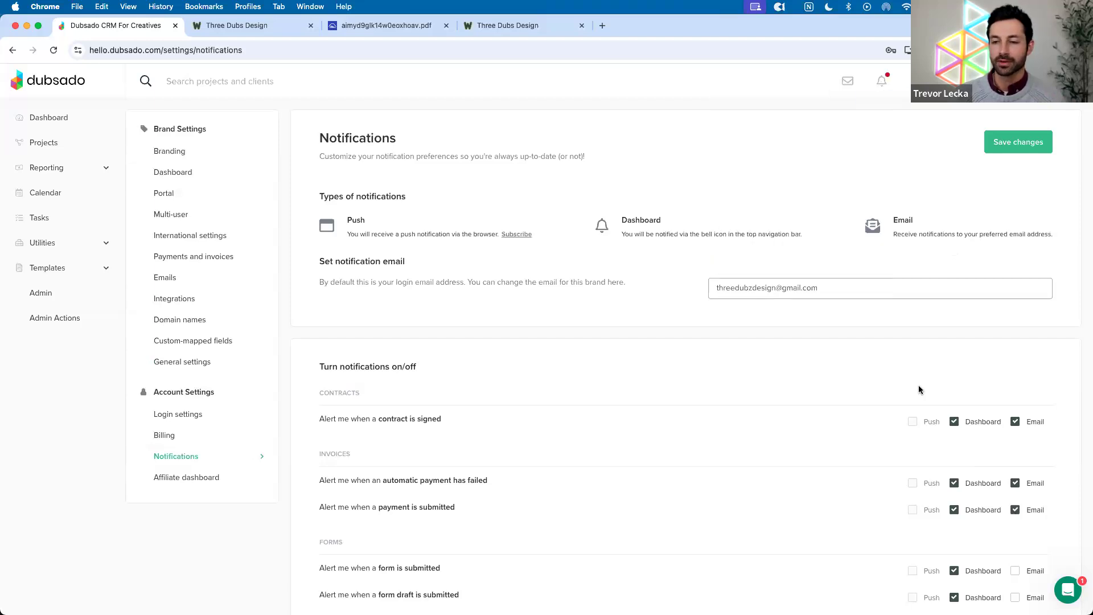
{"action": "scroll", "coordinate": [919, 390], "scroll_direction": "down", "scroll_amount": 1}
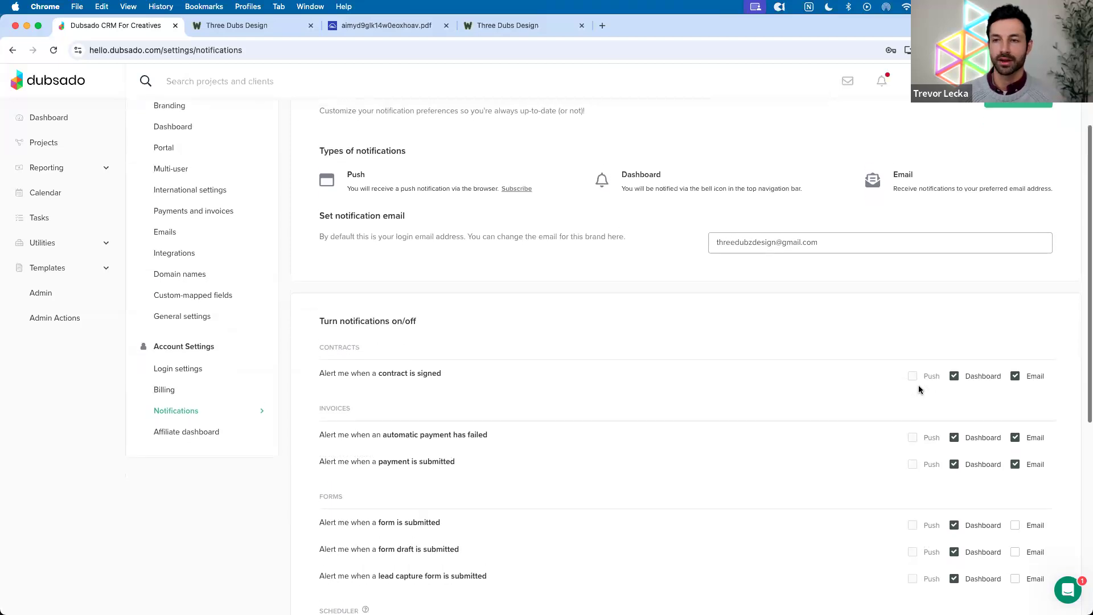
{"action": "scroll", "coordinate": [918, 390], "scroll_direction": "up", "scroll_amount": 1}
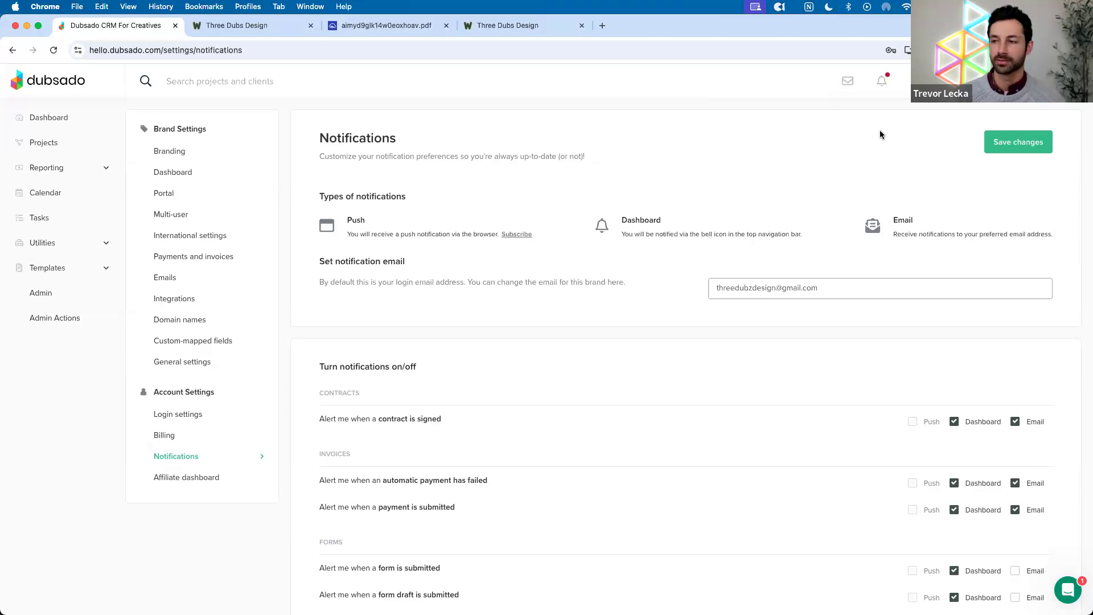
{"action": "scroll", "coordinate": [876, 146], "scroll_direction": "down", "scroll_amount": 10}
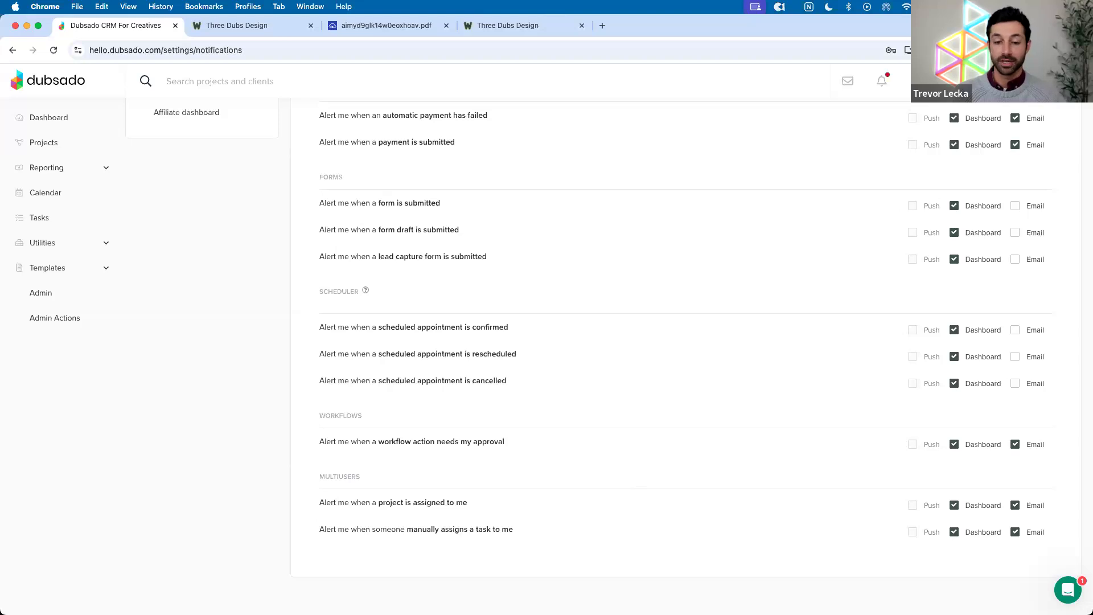
Resume iPhone Mirroring and unlock it with the Mac password
{"action": "mouse_move", "coordinate": [649, 595]}
{"action": "left_click", "coordinate": [782, 594]}
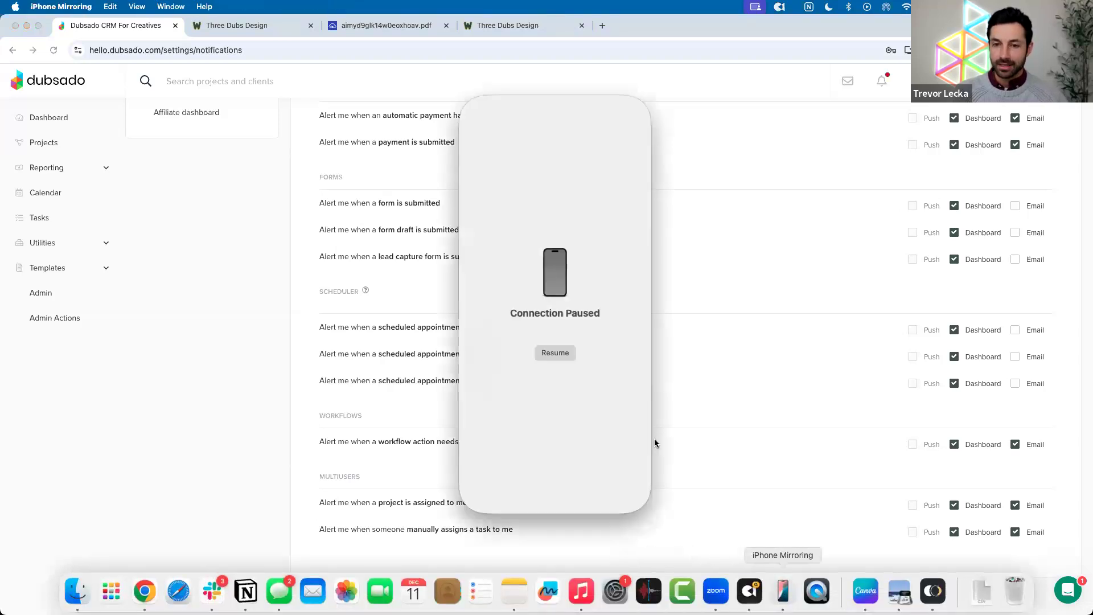
{"action": "left_click", "coordinate": [560, 353]}
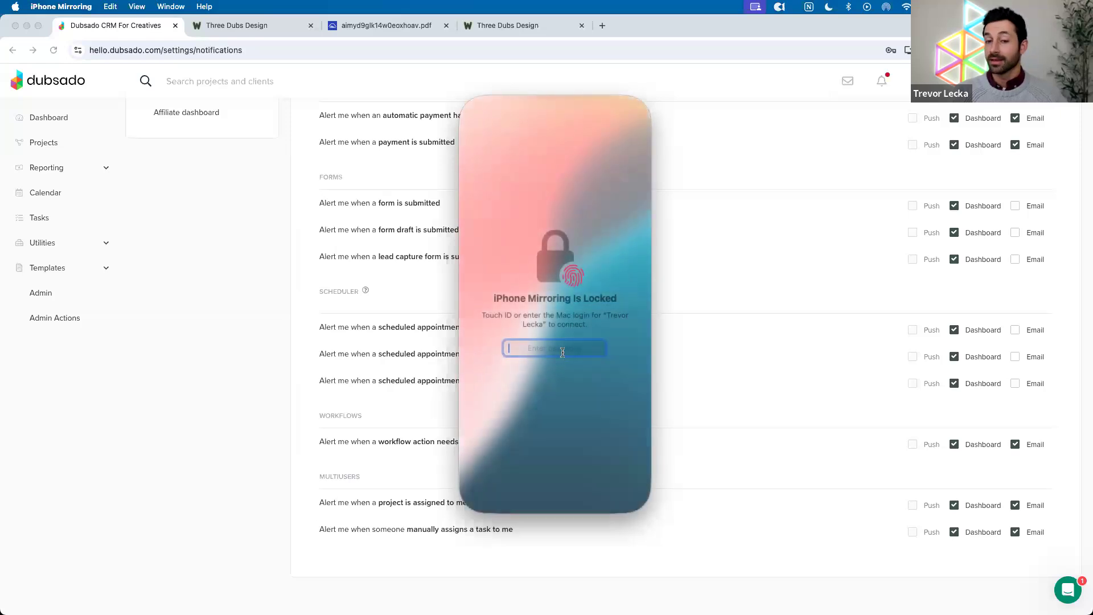
{"action": "type", "text": "••••••"}
{"action": "key", "text": "Return"}
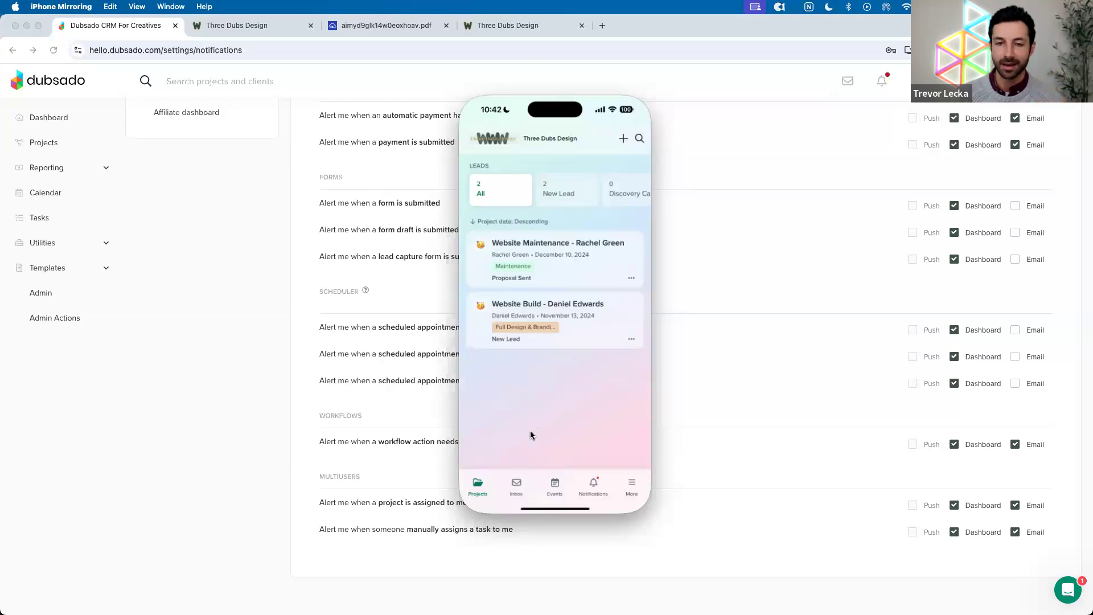
Open the Website Maintenance lead's project in the Dubsado phone app
{"action": "left_click", "coordinate": [504, 485]}
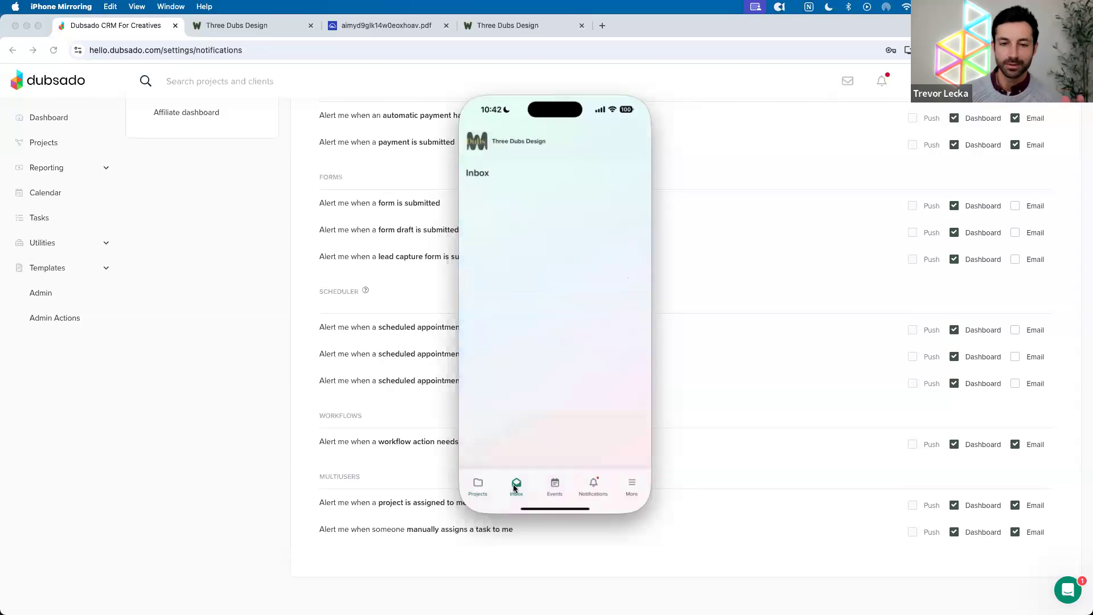
{"action": "left_click", "coordinate": [478, 485]}
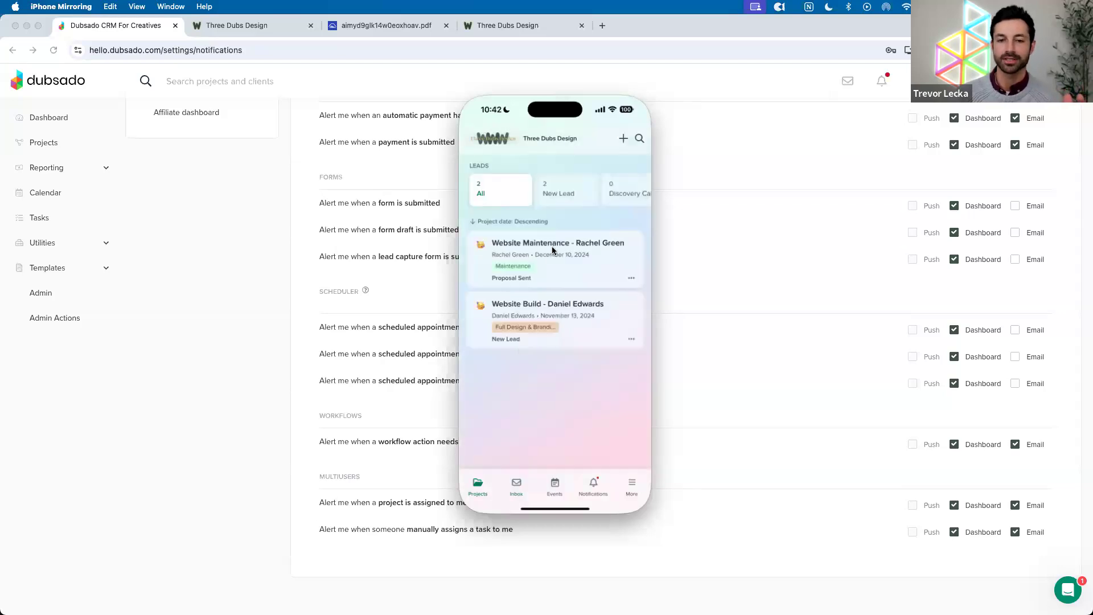
{"action": "left_click", "coordinate": [557, 243]}
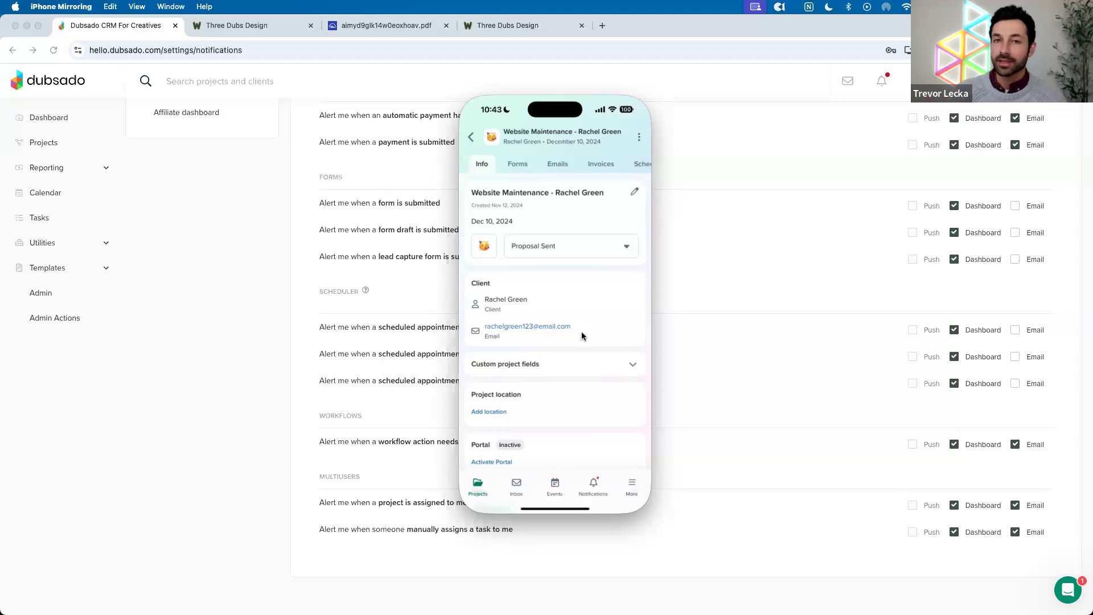
Open the app's notification settings and check the Contract signed alert
{"action": "left_click", "coordinate": [593, 483]}
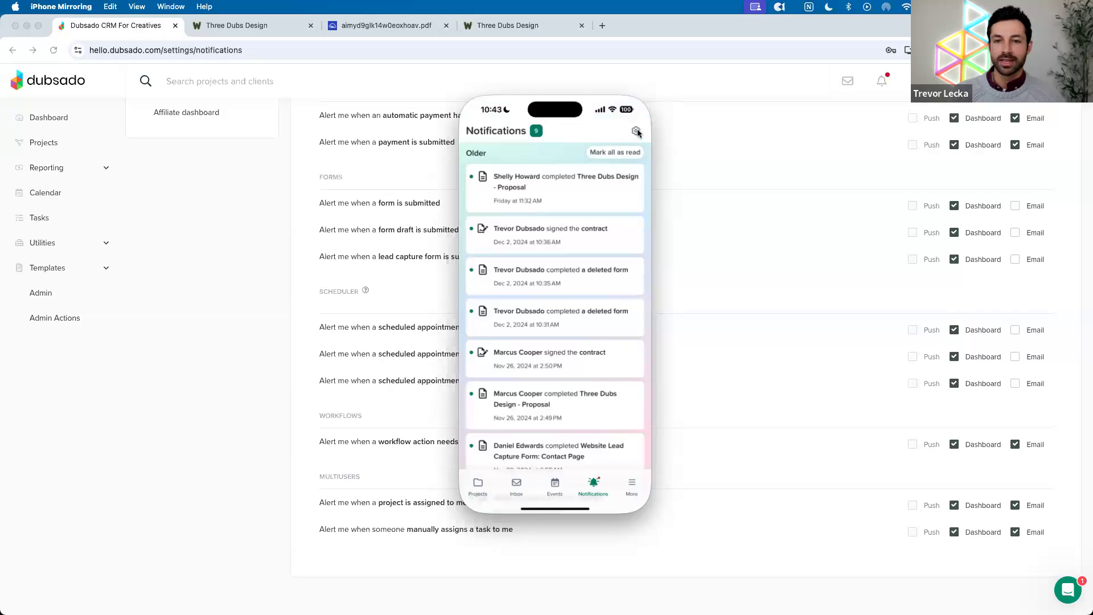
{"action": "left_click", "coordinate": [637, 132]}
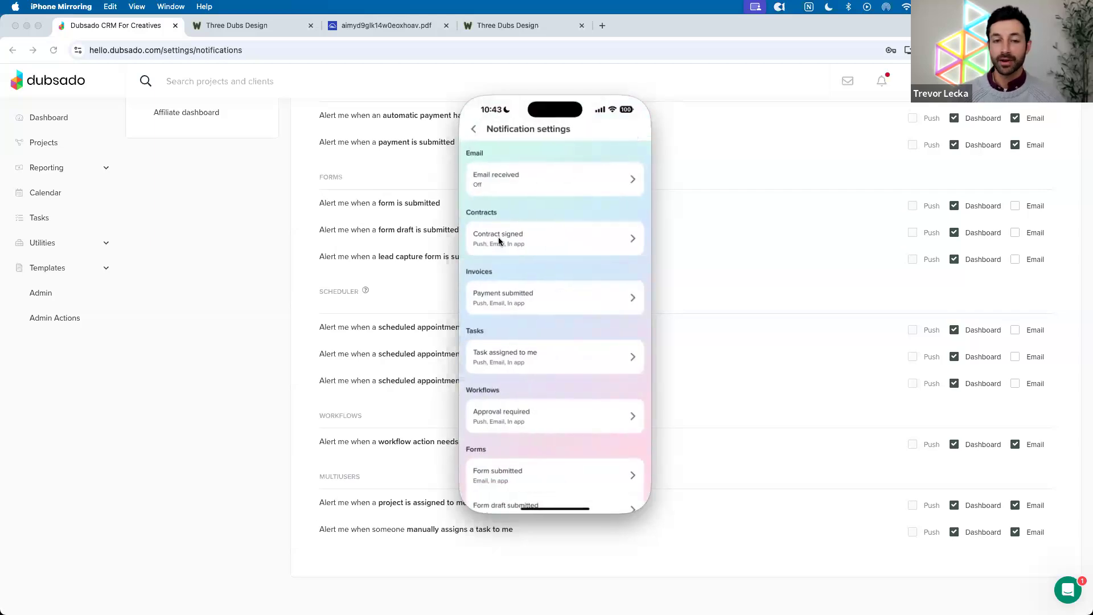
{"action": "left_click", "coordinate": [541, 241]}
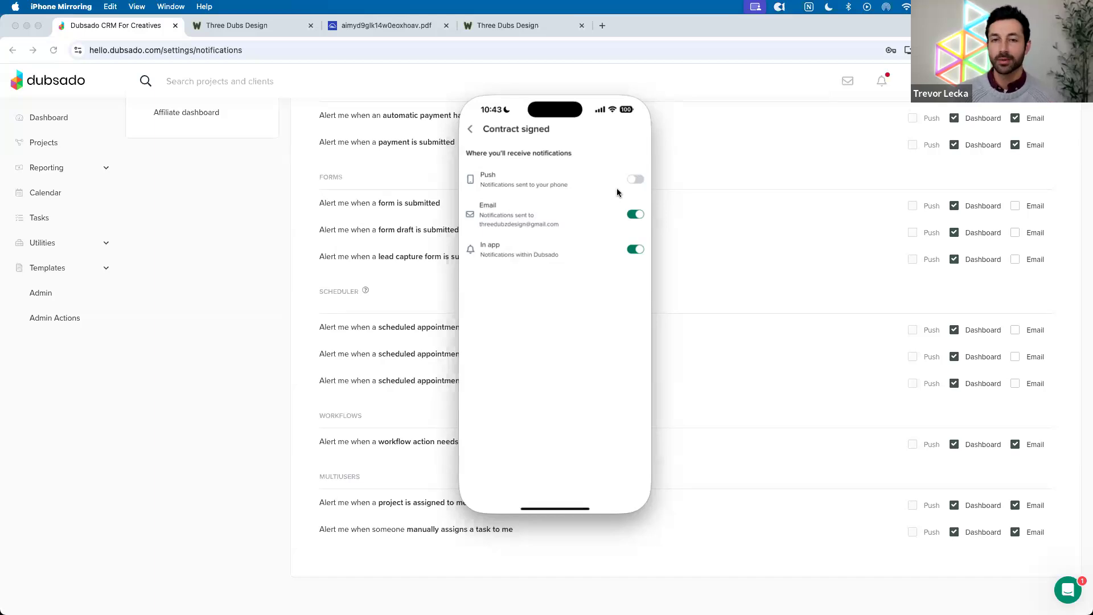
{"action": "left_click", "coordinate": [469, 131]}
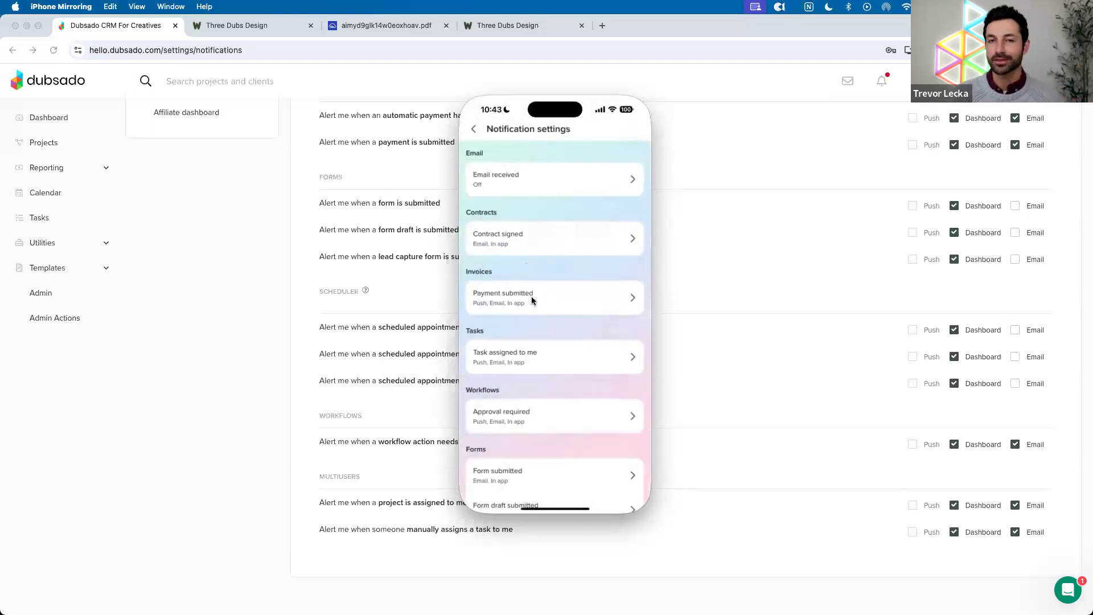
Turn off push alerts for Task assigned to me and Approval required
{"action": "scroll", "coordinate": [536, 339], "scroll_direction": "down", "scroll_amount": 1}
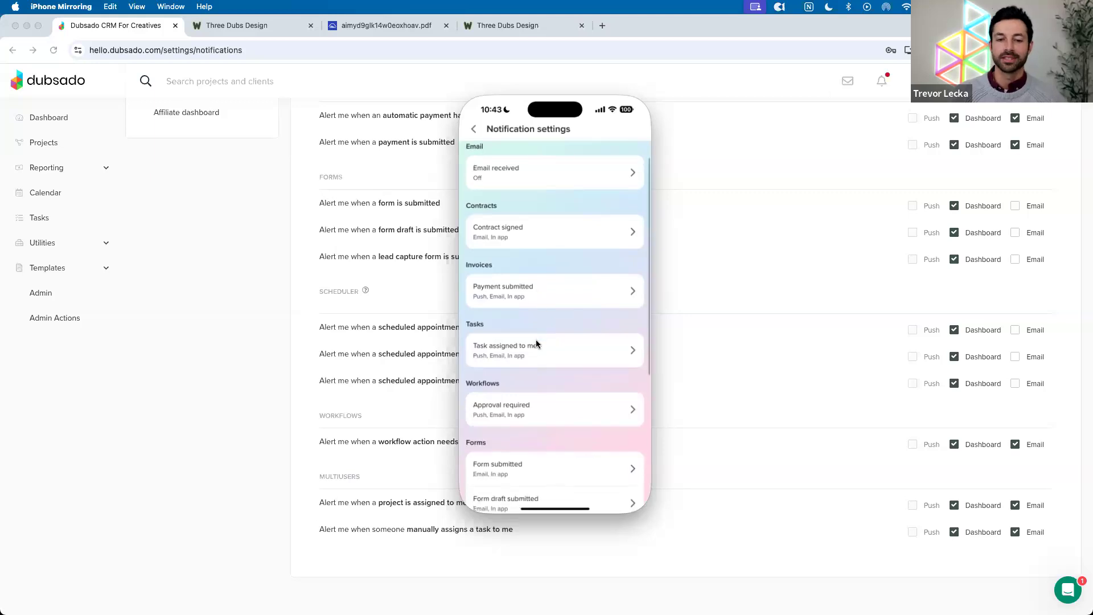
{"action": "left_click", "coordinate": [535, 344]}
{"action": "left_click", "coordinate": [634, 179]}
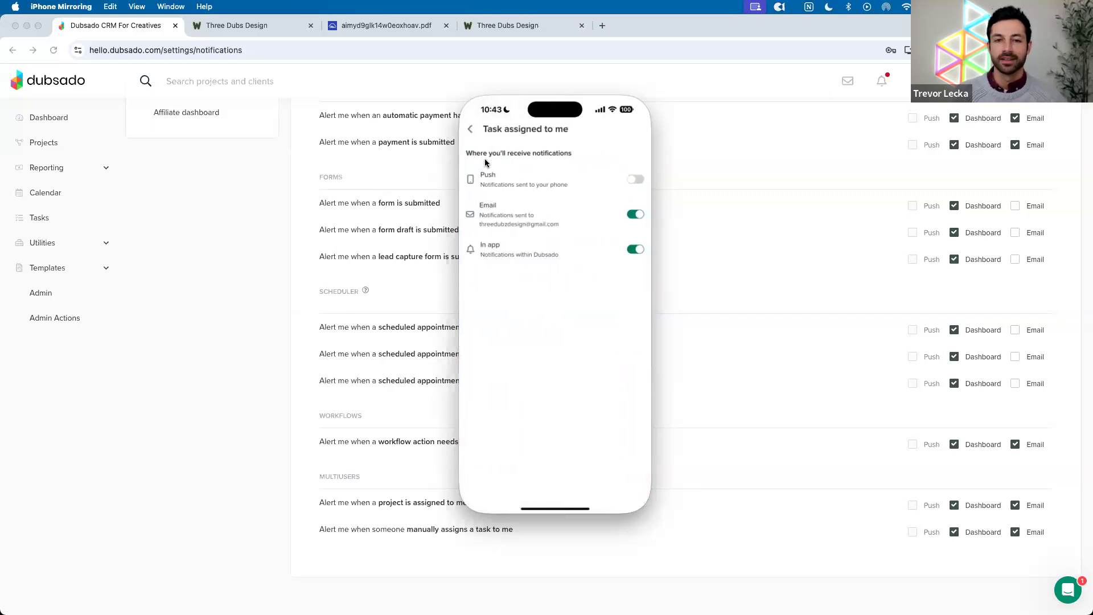
{"action": "left_click", "coordinate": [470, 128]}
{"action": "scroll", "coordinate": [562, 374], "scroll_direction": "down", "scroll_amount": 1}
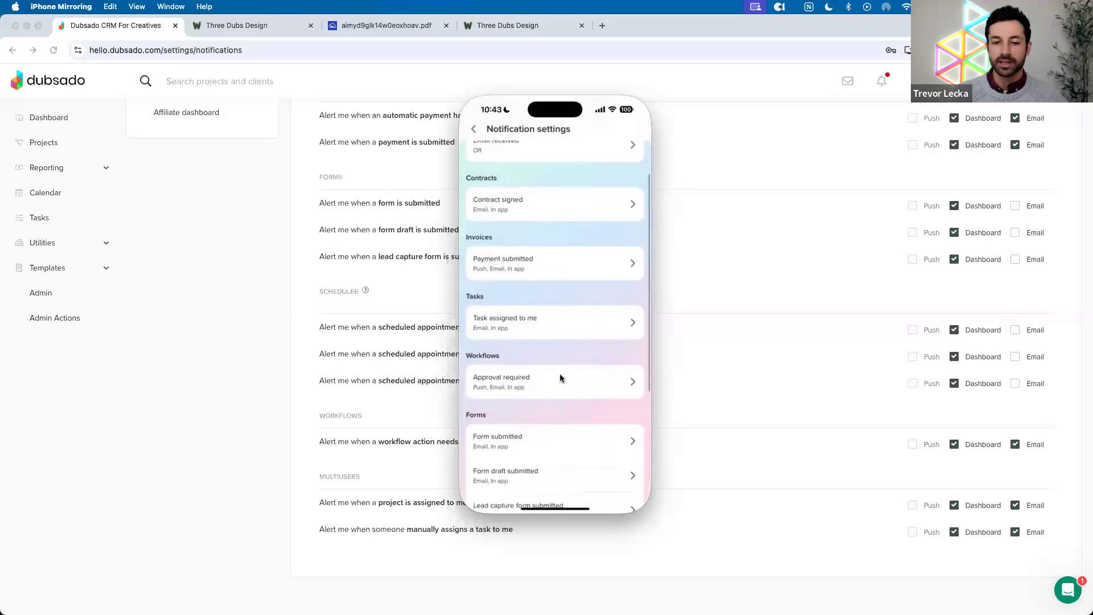
{"action": "left_click", "coordinate": [561, 378]}
{"action": "left_click", "coordinate": [634, 179]}
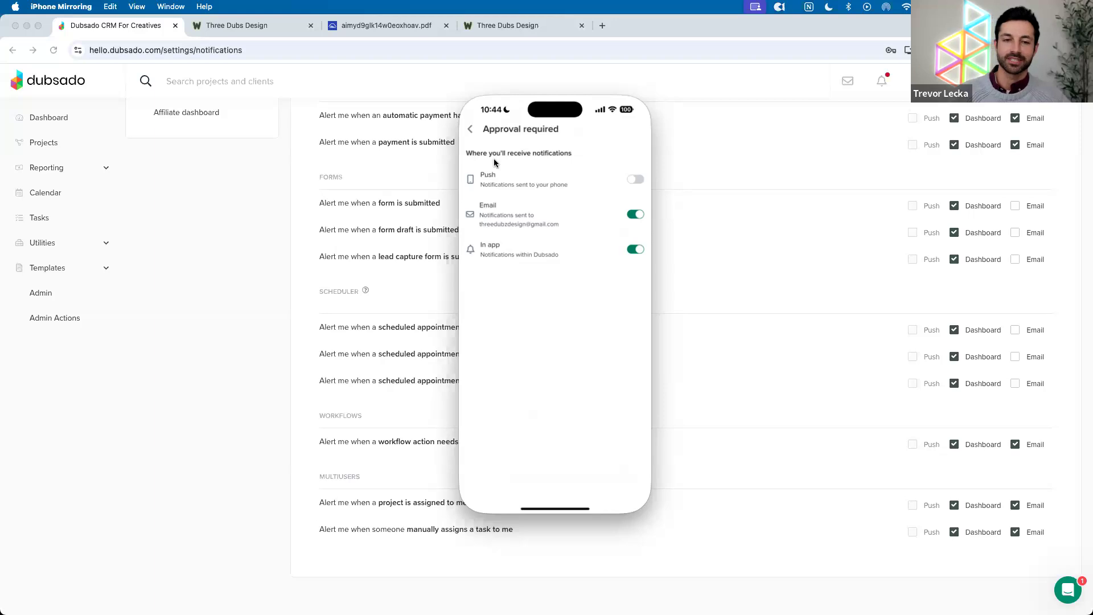
{"action": "left_click", "coordinate": [471, 130]}
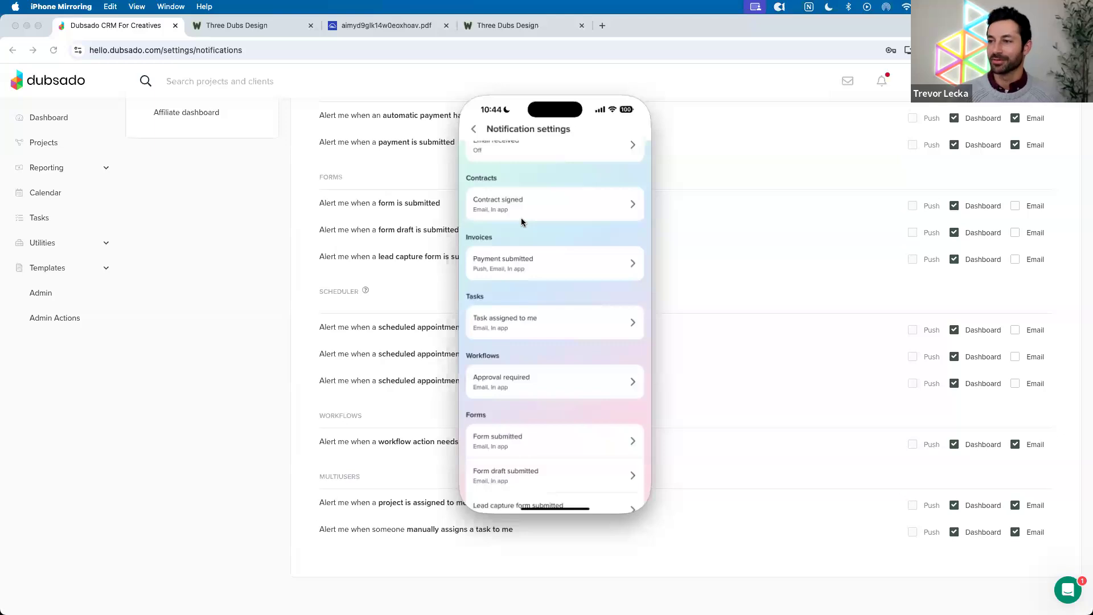
{"action": "scroll", "coordinate": [521, 222], "scroll_direction": "down", "scroll_amount": 2}
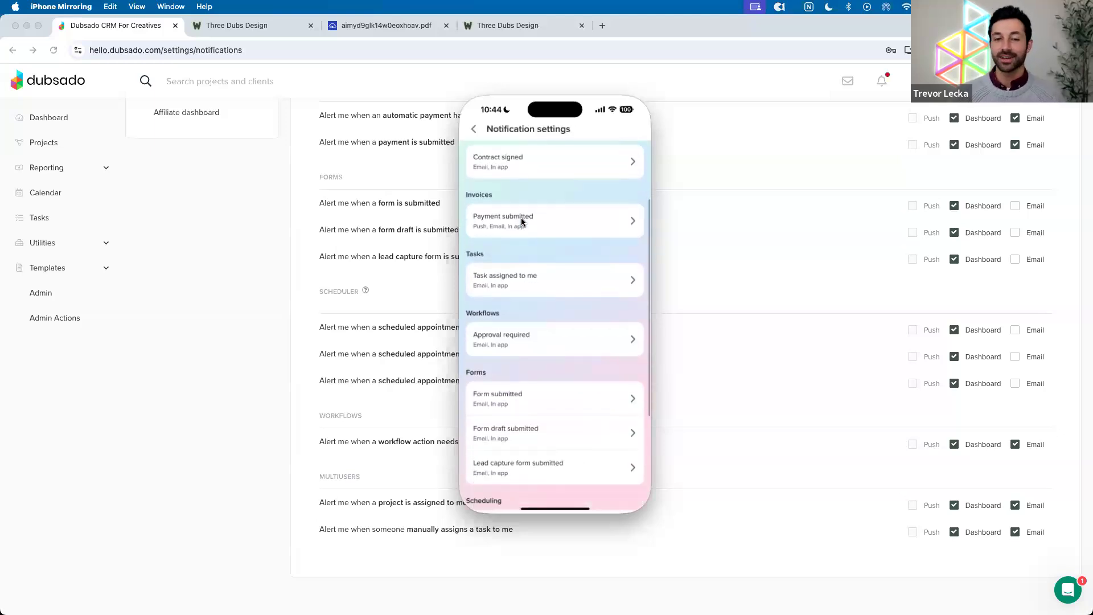
{"action": "scroll", "coordinate": [524, 221], "scroll_direction": "down", "scroll_amount": 5}
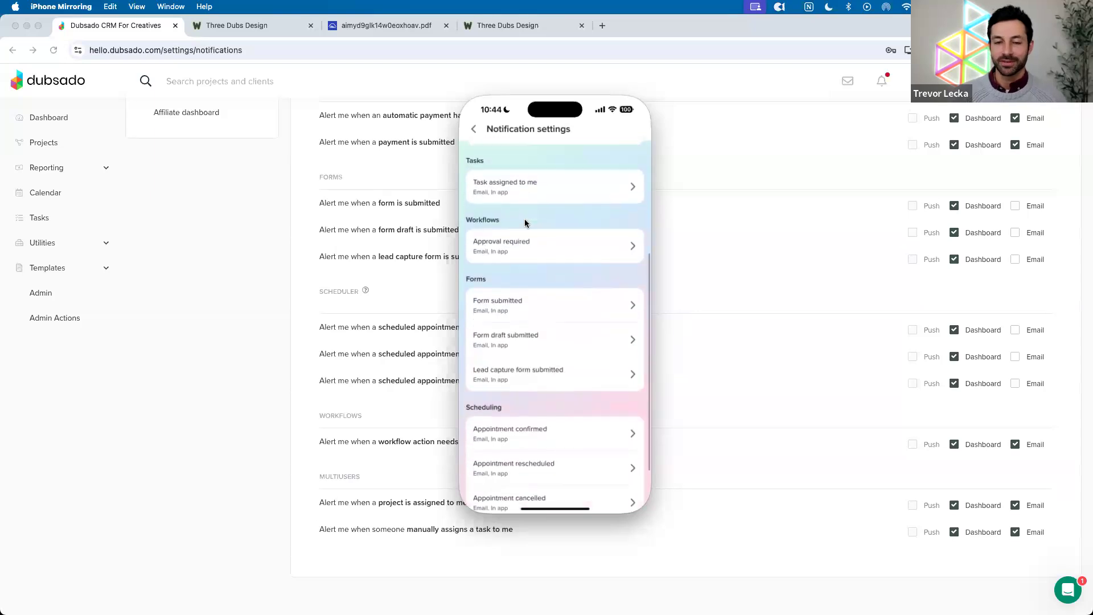
Navigate back through Projects to the Leads list showing Website Maintenance and Website Build
{"action": "left_click", "coordinate": [474, 130]}
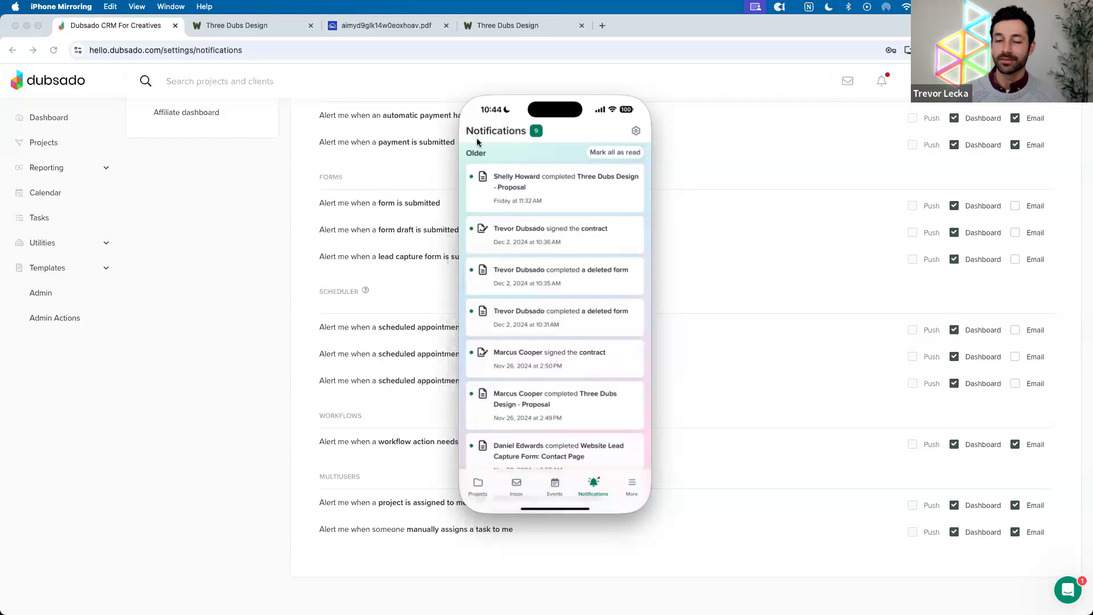
{"action": "left_click", "coordinate": [478, 487]}
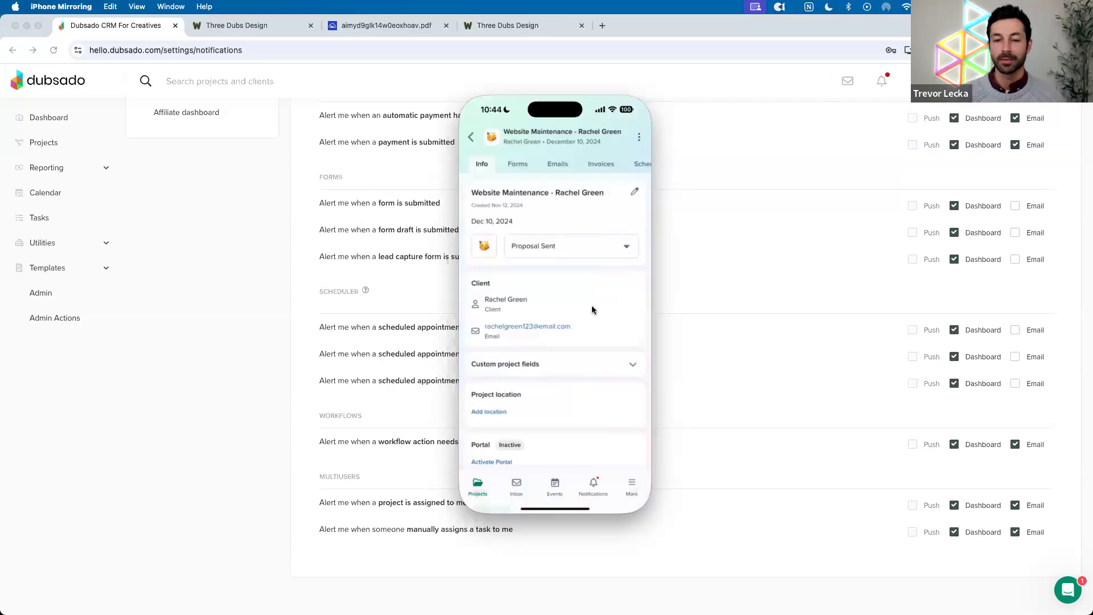
{"action": "left_click", "coordinate": [471, 139]}
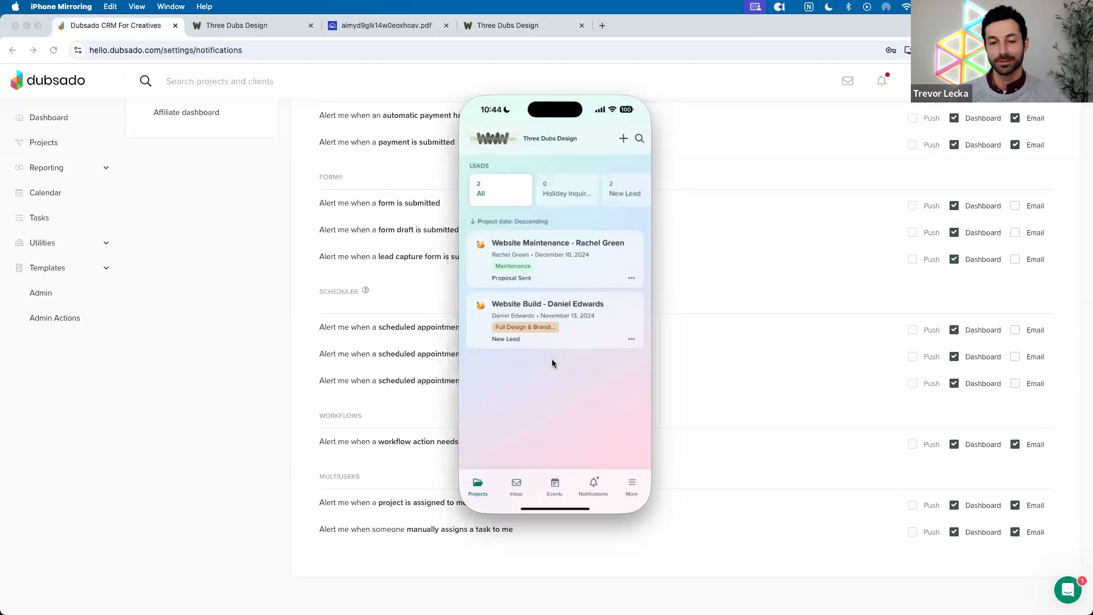
Switch to the browser, go to the Dubsado Dashboard and open the $7,250 Open Invoices card
{"action": "left_click", "coordinate": [686, 366]}
{"action": "scroll", "coordinate": [685, 366], "scroll_direction": "up", "scroll_amount": 6}
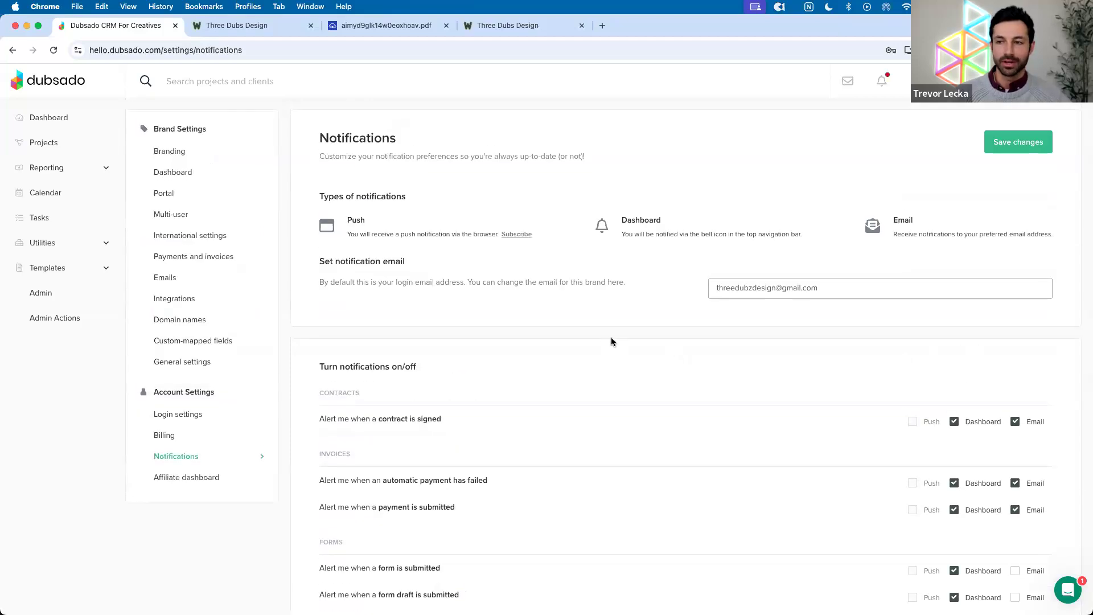
{"action": "scroll", "coordinate": [460, 266], "scroll_direction": "down", "scroll_amount": 6}
{"action": "scroll", "coordinate": [460, 267], "scroll_direction": "up", "scroll_amount": 3}
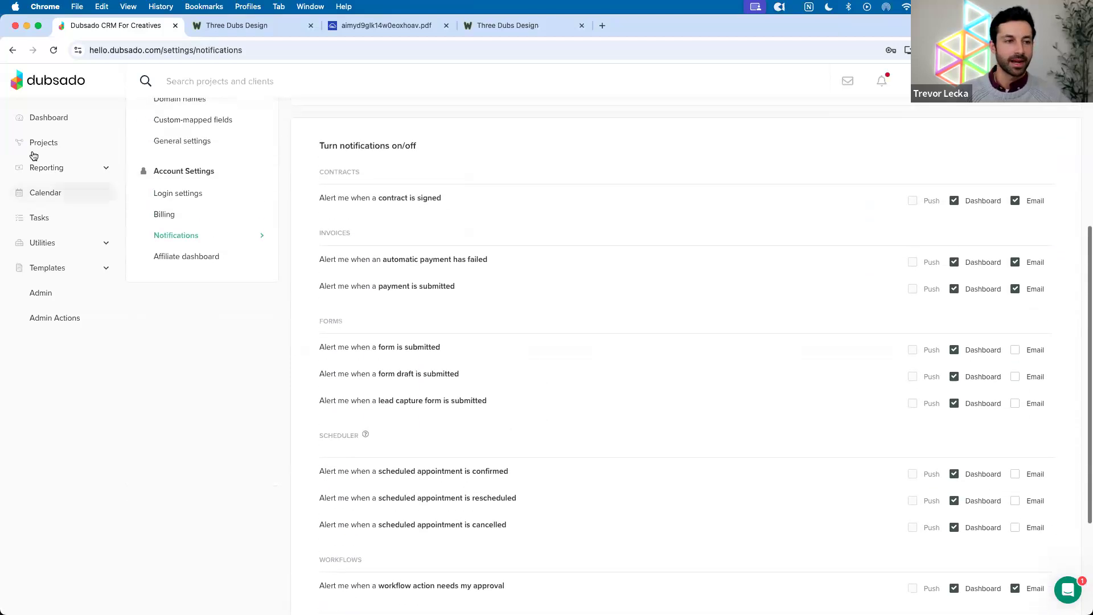
{"action": "left_click", "coordinate": [37, 121]}
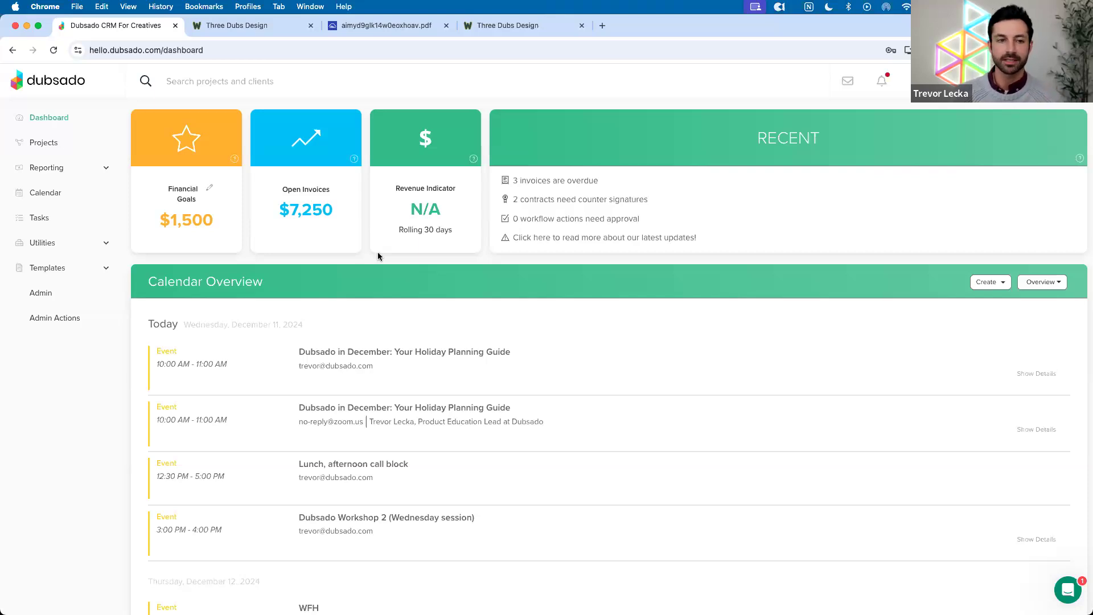
{"action": "left_click_drag", "start_coordinate": [272, 190], "coordinate": [344, 190]}
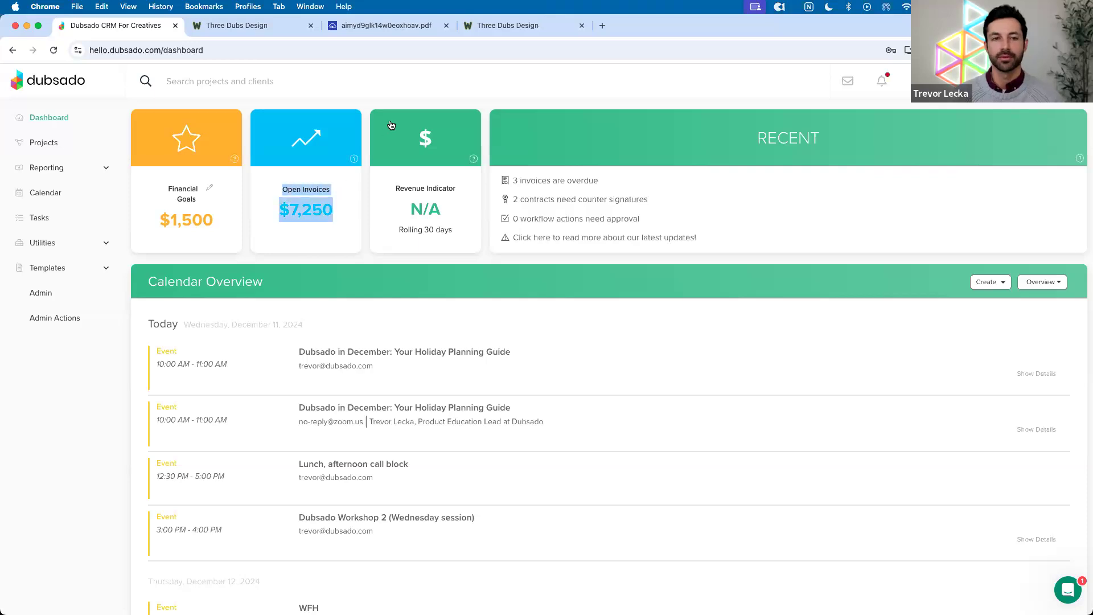
{"action": "left_click", "coordinate": [343, 189]}
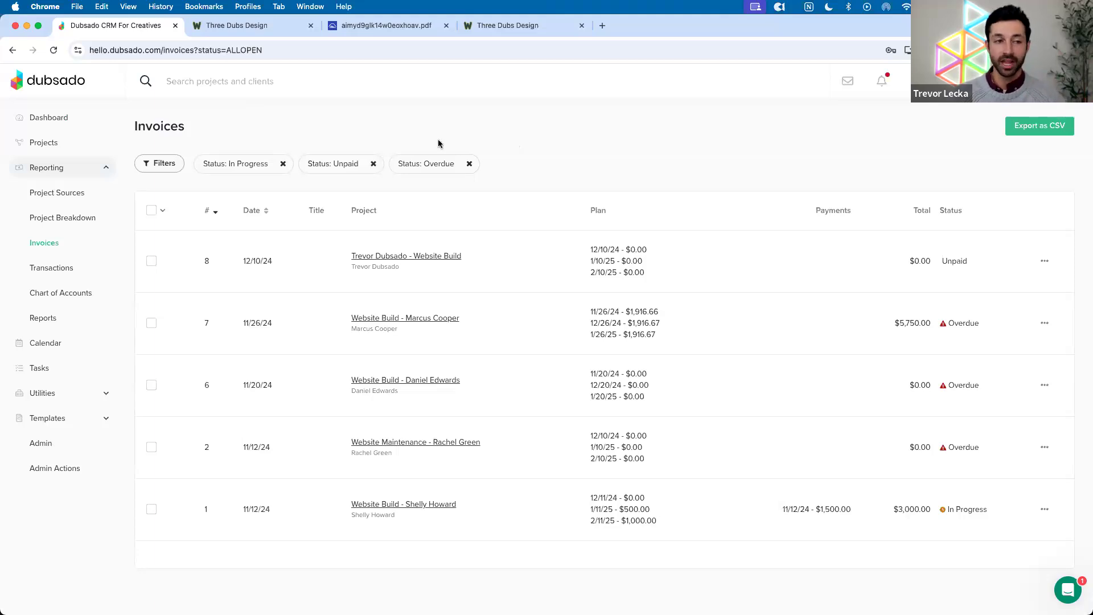
{"action": "left_click", "coordinate": [62, 117]}
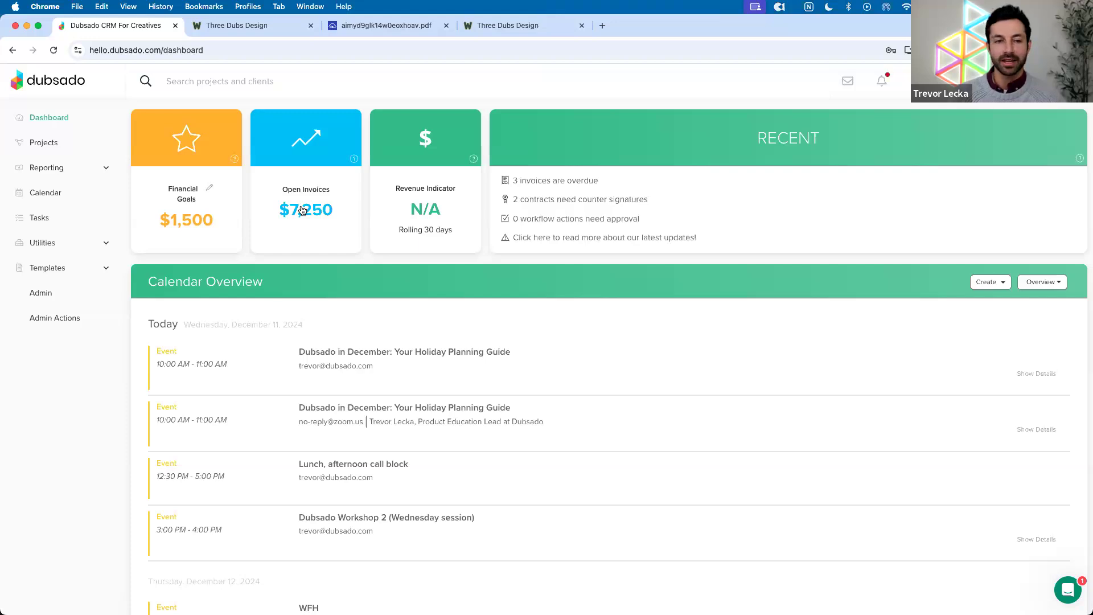
{"action": "left_click", "coordinate": [302, 211]}
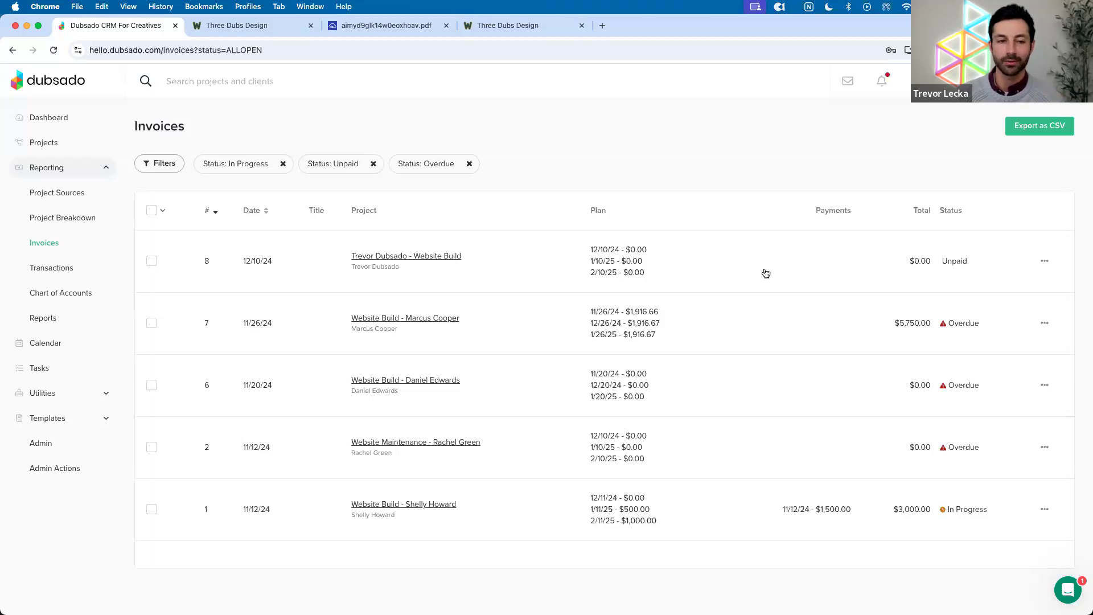
Show invoice 8's row actions, Close invoice and Delete
{"action": "left_click", "coordinate": [1043, 263]}
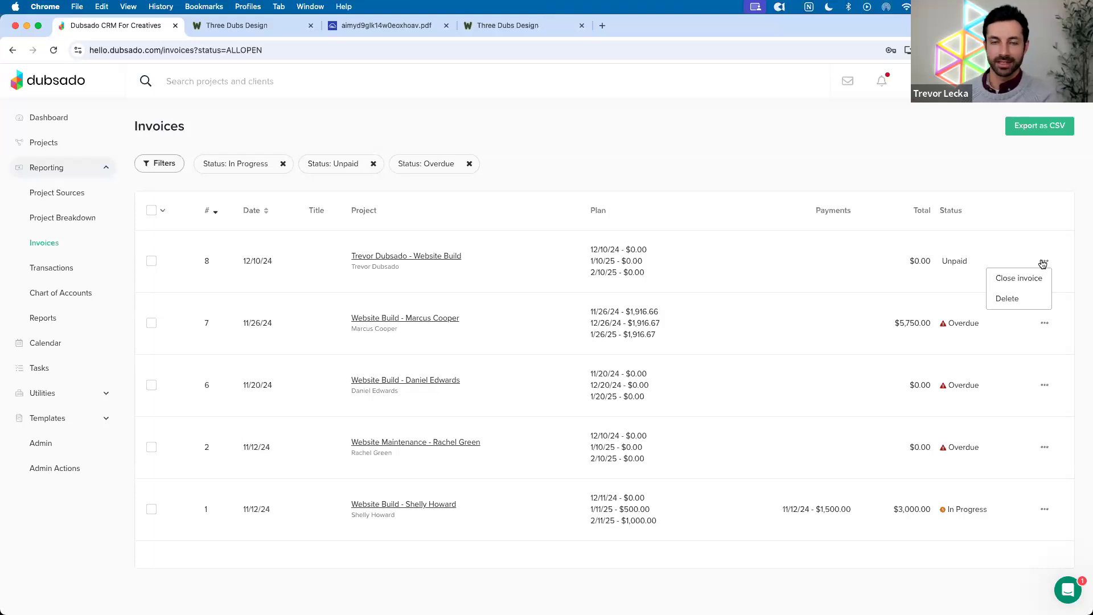
Delete invoice 8, then view invoice 7's details and return to the open invoices list
{"action": "left_click", "coordinate": [1019, 310]}
{"action": "left_click", "coordinate": [590, 404]}
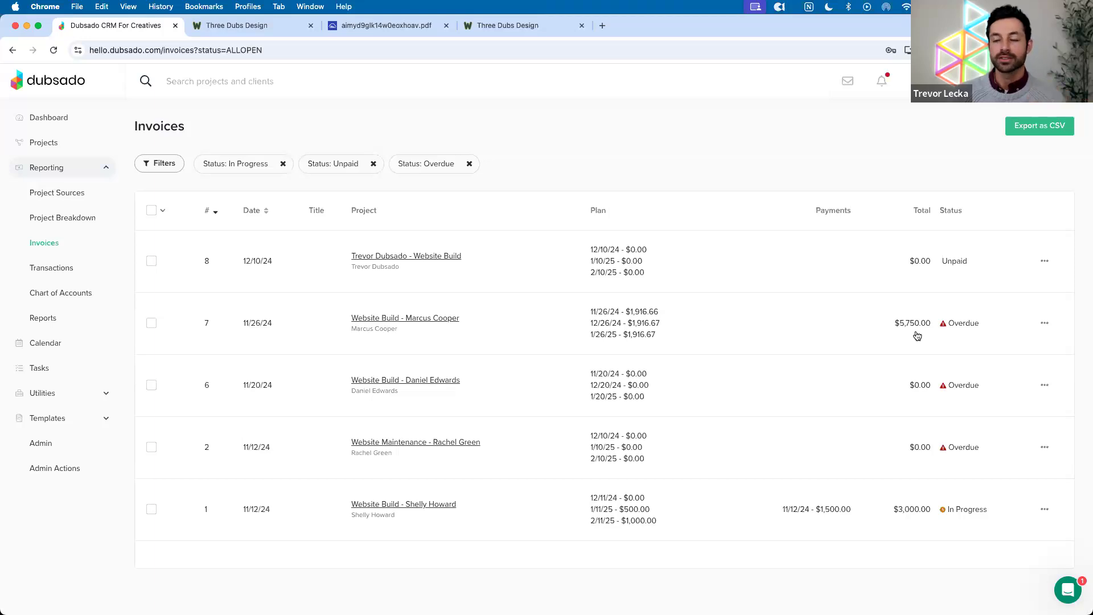
{"action": "left_click", "coordinate": [1045, 323]}
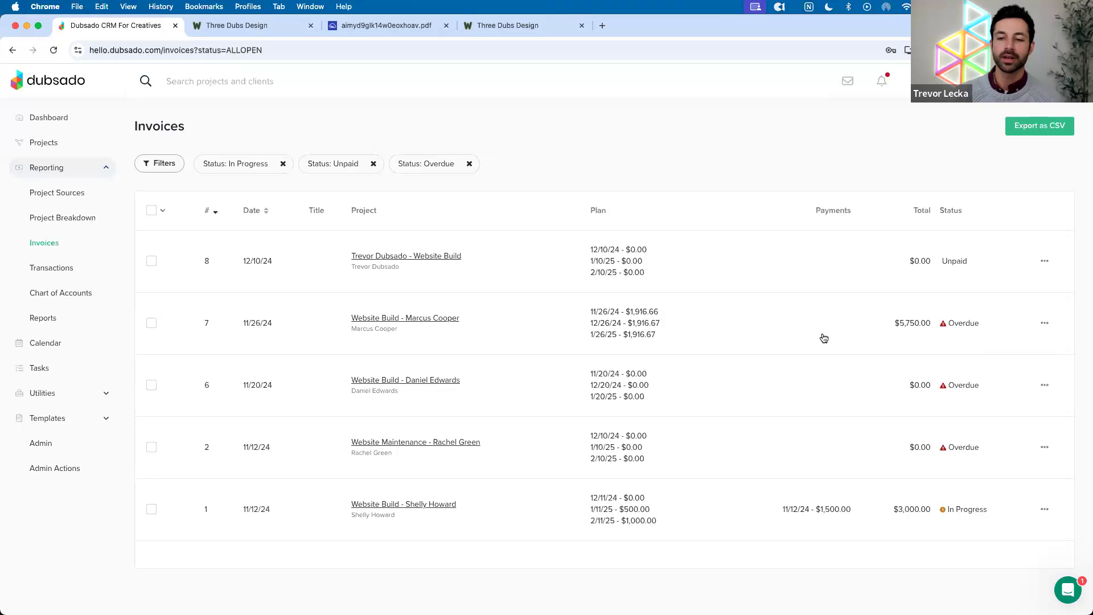
{"action": "left_click", "coordinate": [807, 341]}
{"action": "key", "text": "super+bracketleft"}
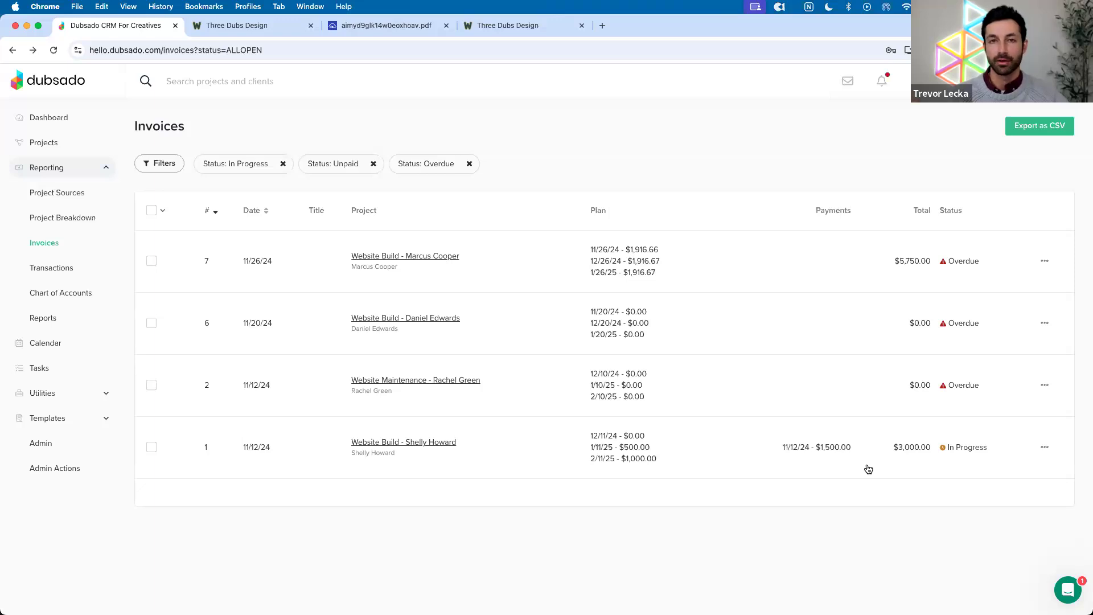
Close invoice 7 with the note 'test', then return to the dashboard
{"action": "left_click", "coordinate": [1044, 261]}
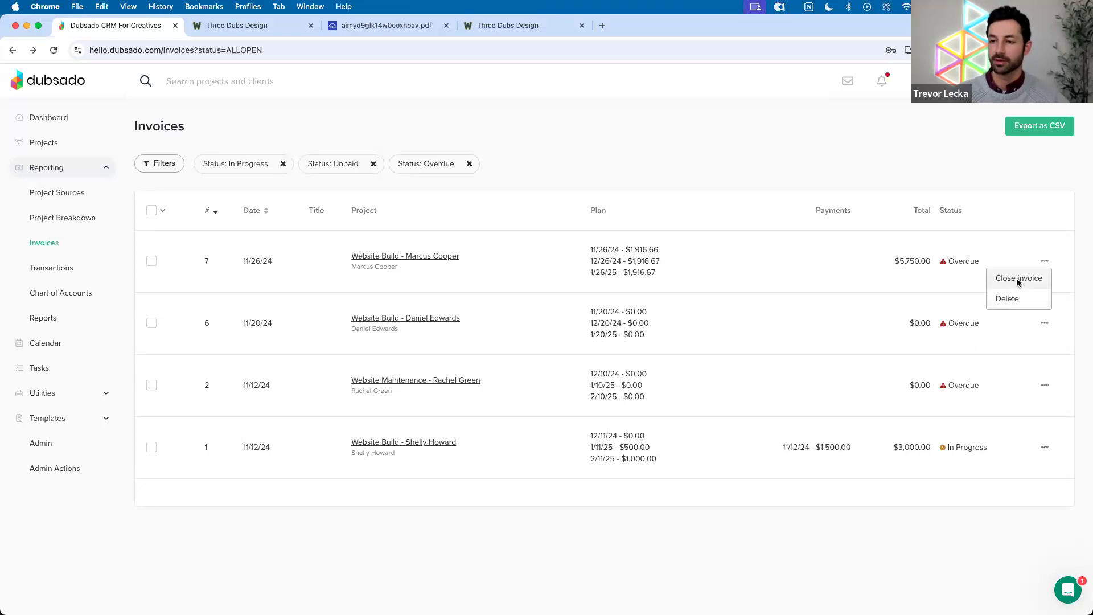
{"action": "left_click", "coordinate": [1018, 282]}
{"action": "type", "text": "test"}
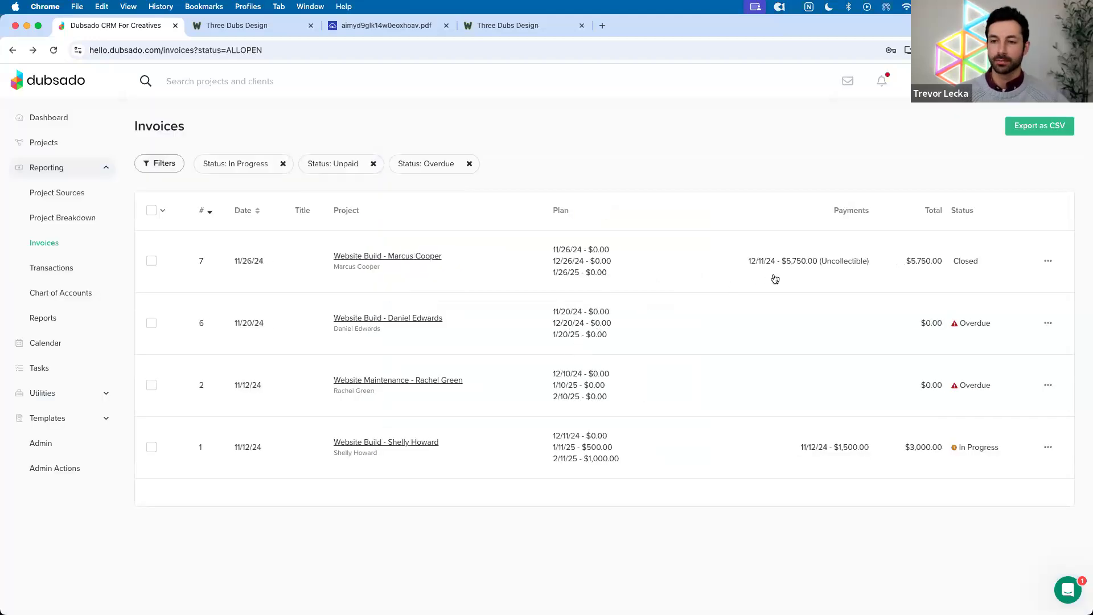
{"action": "left_click", "coordinate": [65, 120]}
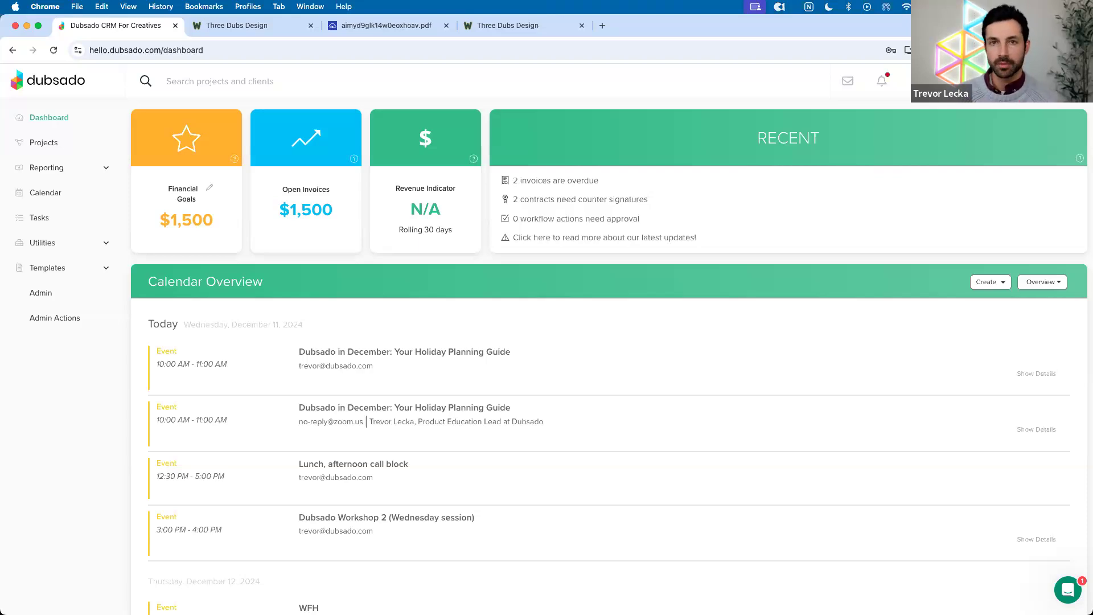
Open the Website Build job's invoice from all job projects and scroll to its Payments
{"action": "left_click", "coordinate": [56, 145]}
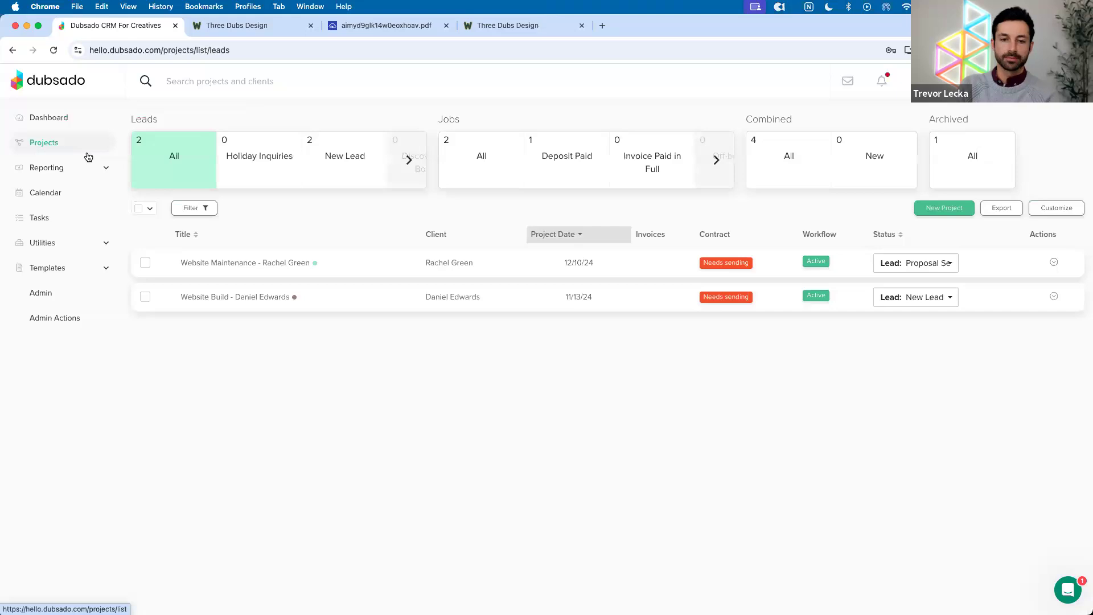
{"action": "left_click", "coordinate": [466, 157]}
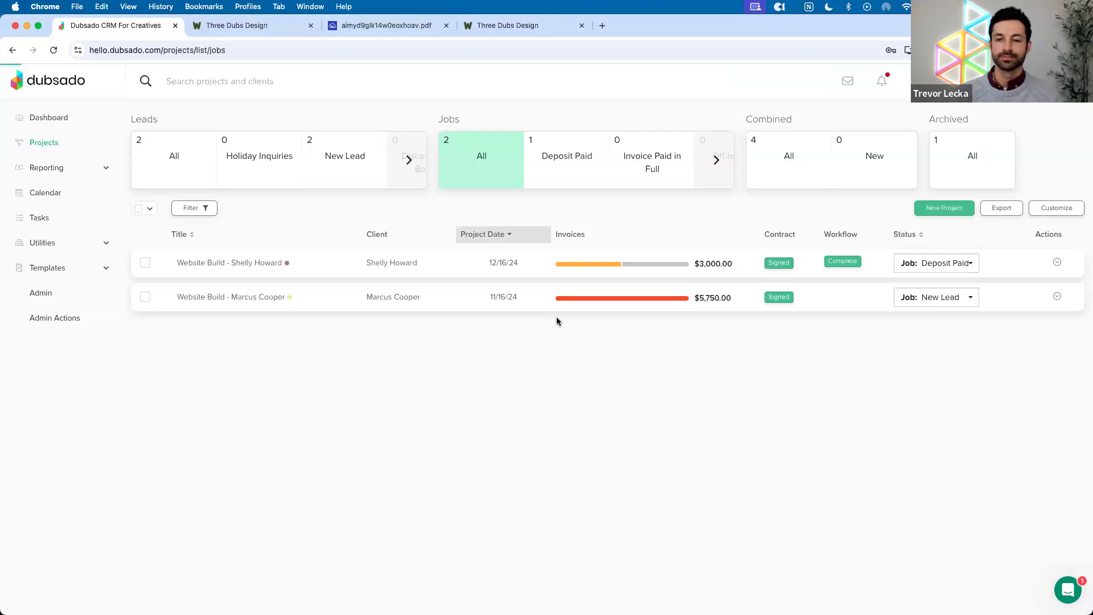
{"action": "left_click", "coordinate": [326, 123]}
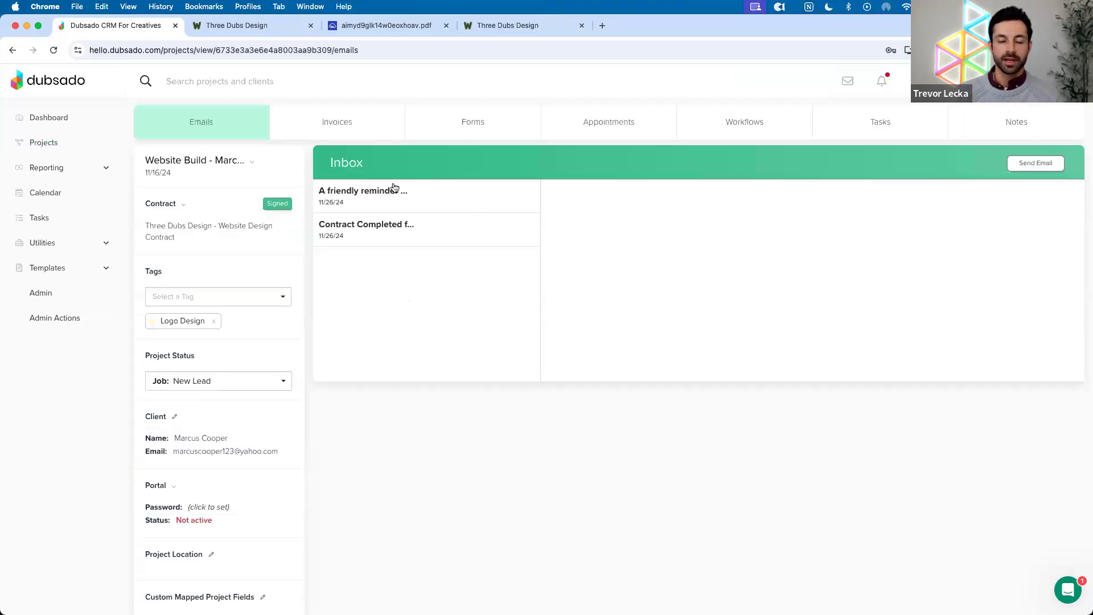
{"action": "scroll", "coordinate": [642, 302], "scroll_direction": "down", "scroll_amount": 7}
{"action": "left_click_drag", "start_coordinate": [893, 488], "coordinate": [1045, 488]}
Delete the $5,750.00 uncollectible payment from invoice 7, accepting the reopen warning
{"action": "left_click", "coordinate": [1046, 488]}
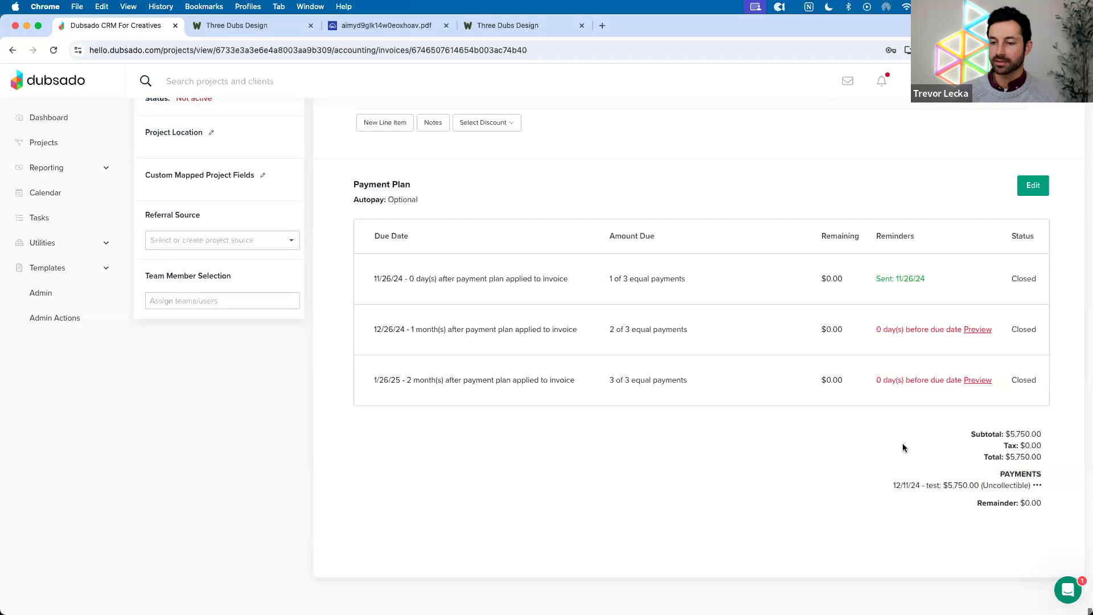
{"action": "left_click", "coordinate": [1037, 488]}
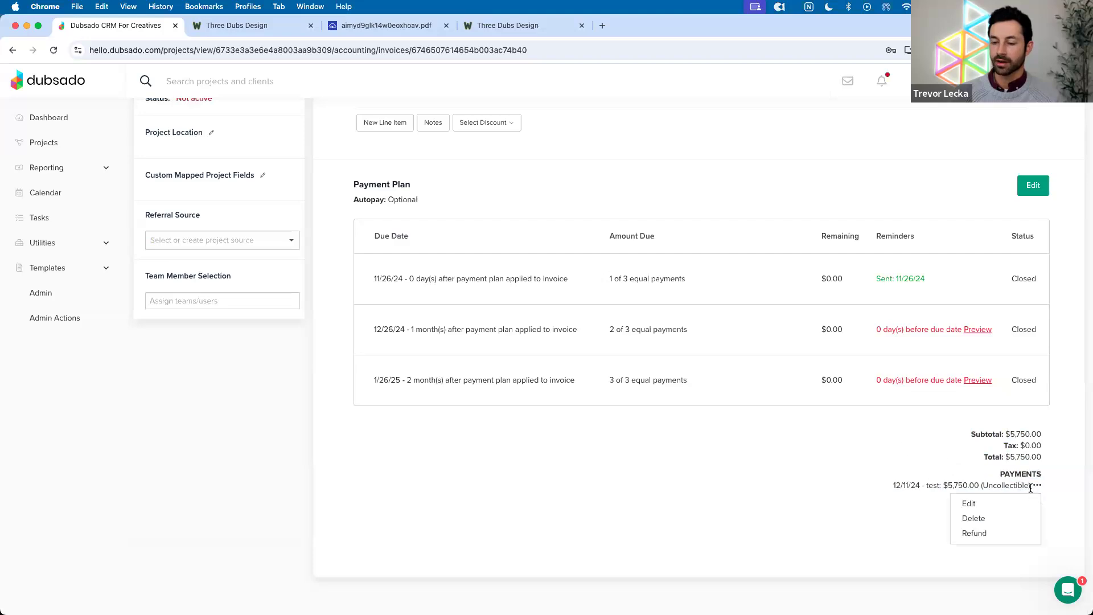
{"action": "left_click", "coordinate": [974, 519]}
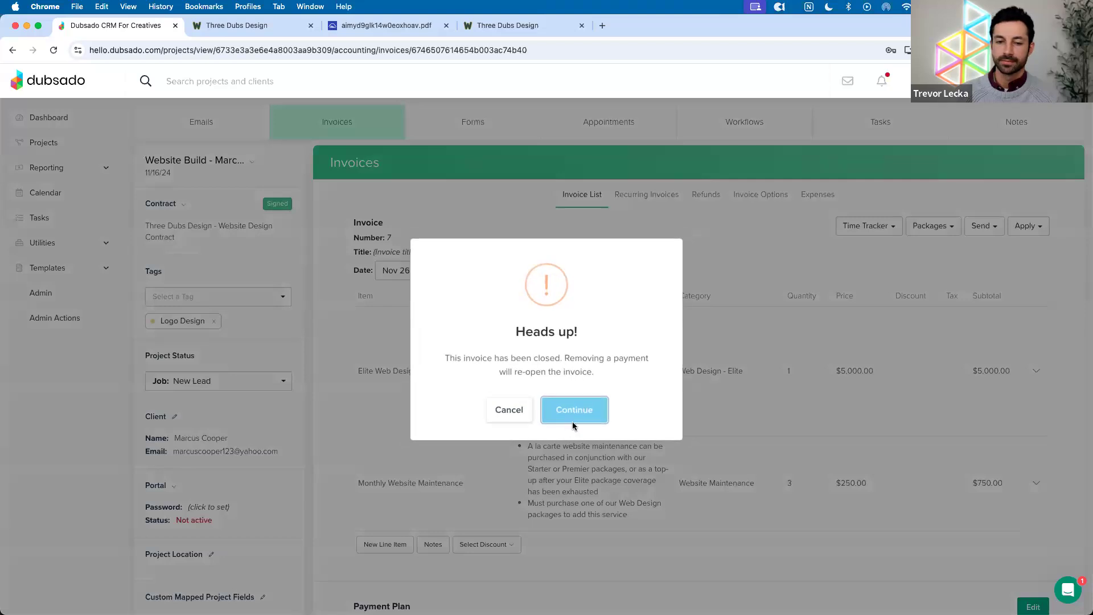
{"action": "left_click_drag", "start_coordinate": [501, 371], "coordinate": [584, 374]}
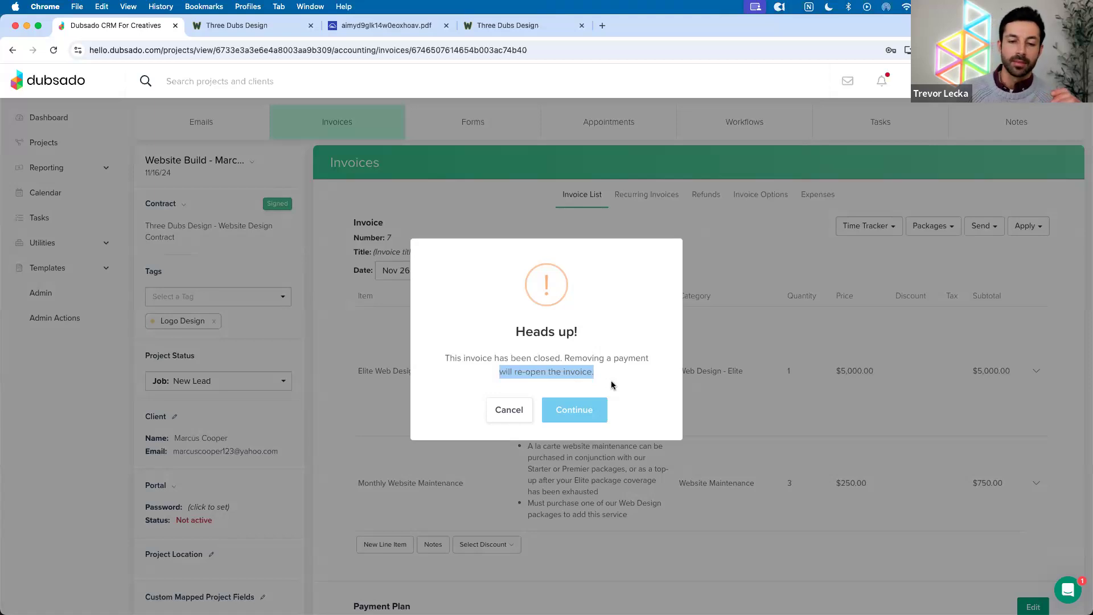
{"action": "left_click", "coordinate": [596, 406]}
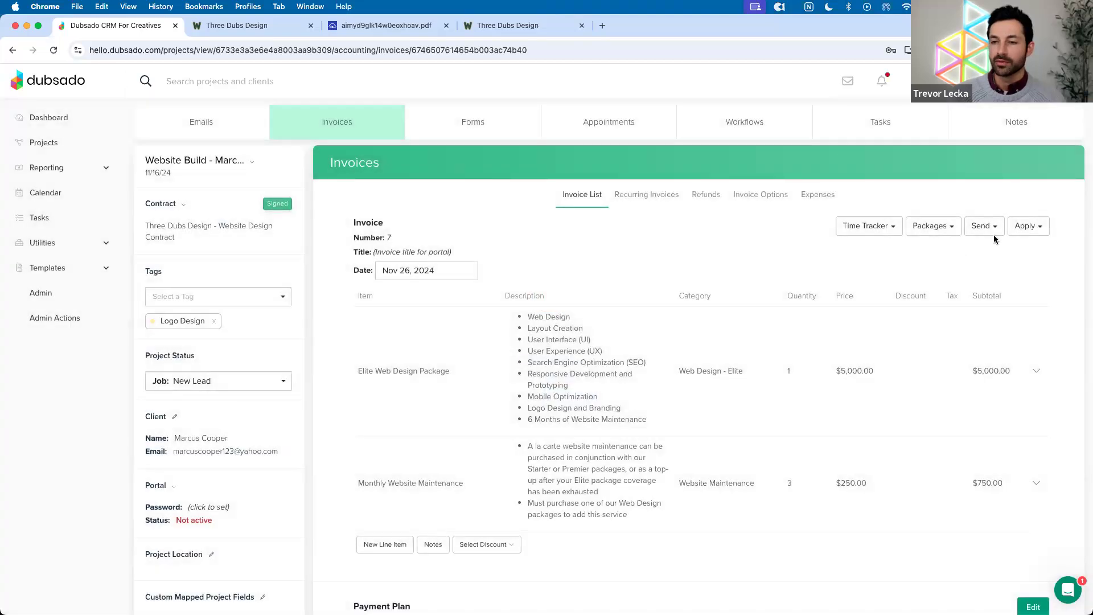
Record a $3,000.00 'Venmo' payment with method Other on invoice 7
{"action": "left_click", "coordinate": [1028, 226]}
{"action": "left_click", "coordinate": [994, 245]}
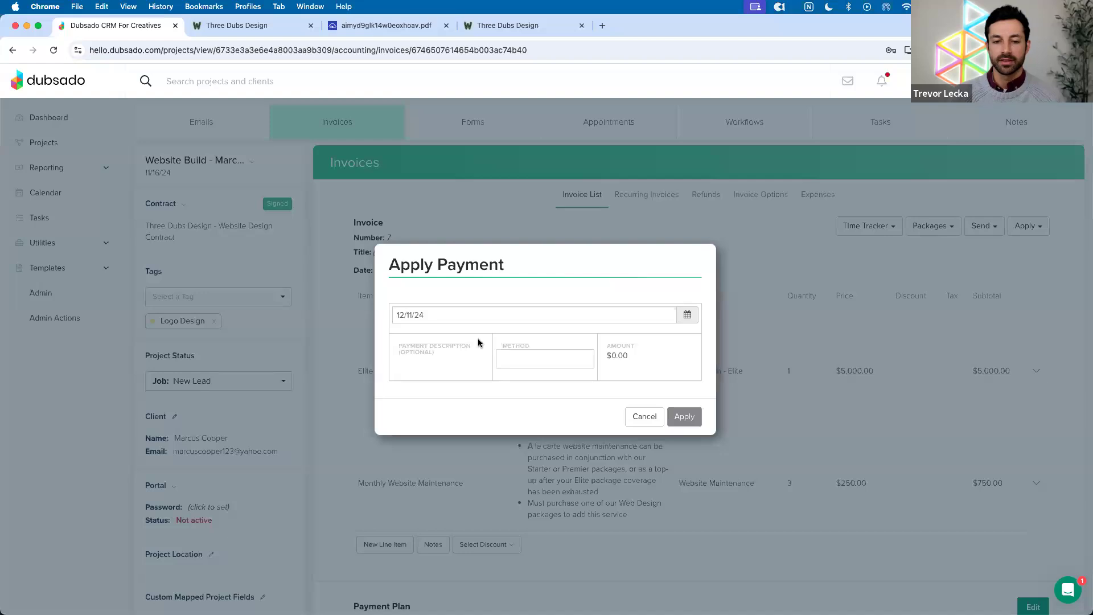
{"action": "left_click", "coordinate": [525, 358]}
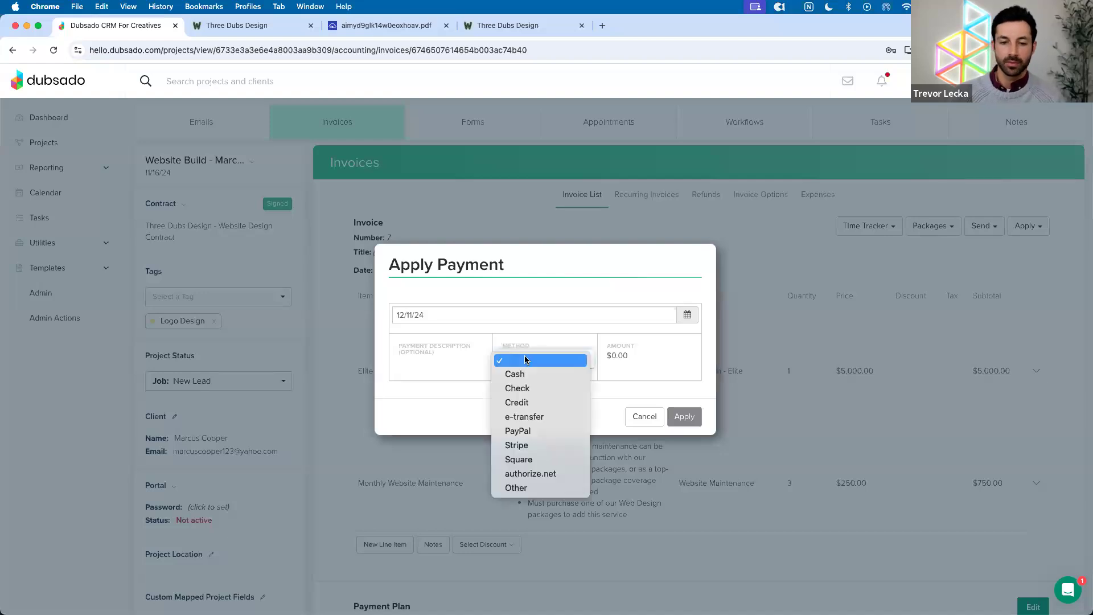
{"action": "left_click", "coordinate": [450, 366]}
{"action": "type", "text": "Venmo"}
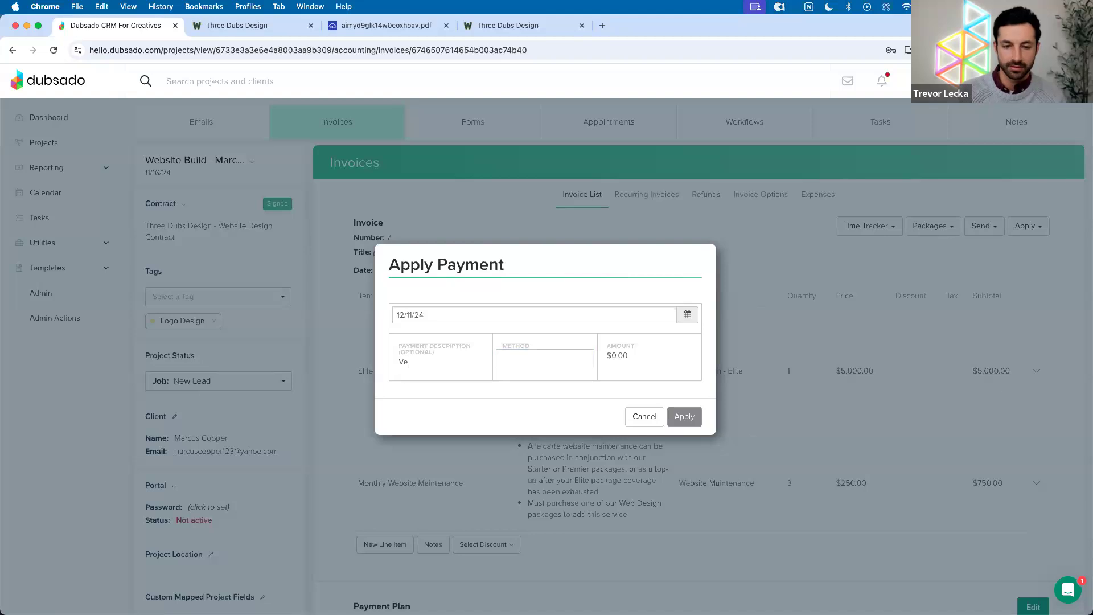
{"action": "left_click", "coordinate": [513, 357]}
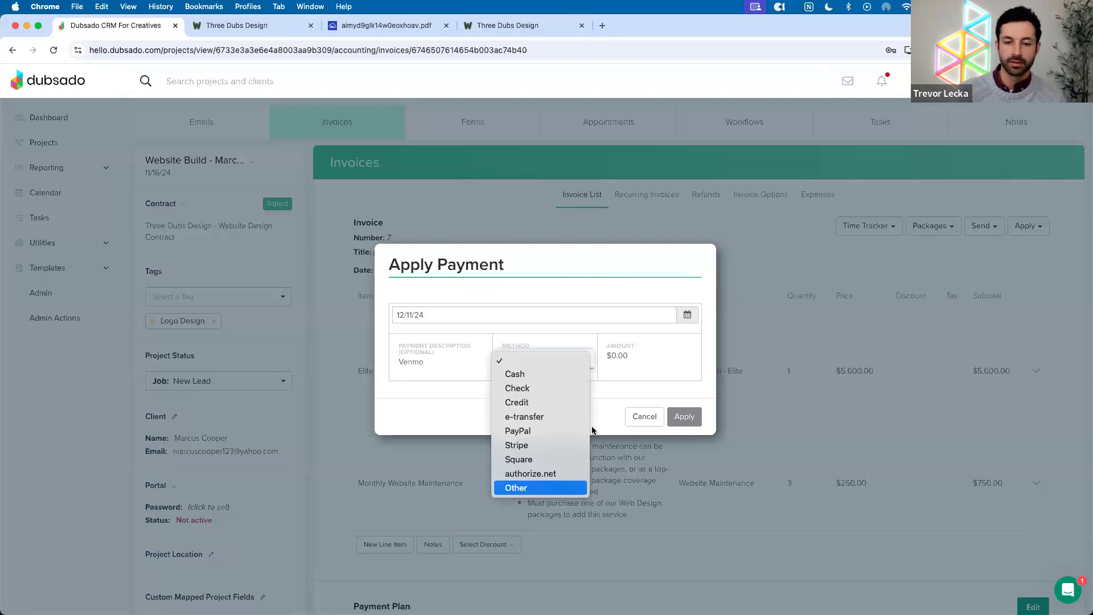
{"action": "left_click", "coordinate": [519, 489]}
{"action": "left_click", "coordinate": [638, 363]}
{"action": "type", "text": "3000"}
{"action": "left_click", "coordinate": [682, 414]}
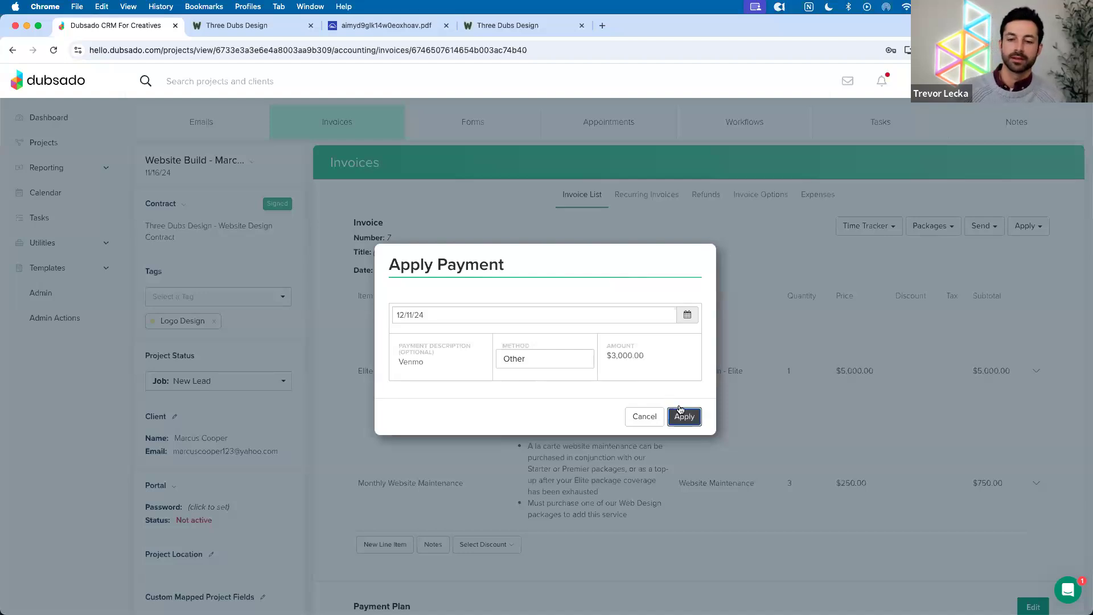
{"action": "scroll", "coordinate": [700, 385], "scroll_direction": "down", "scroll_amount": 7}
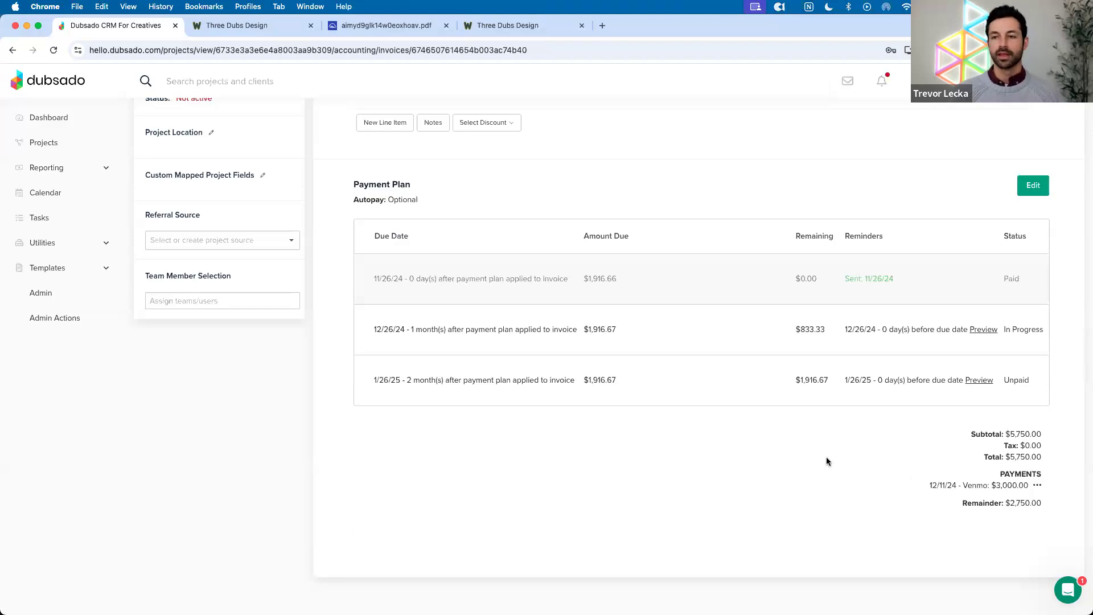
{"action": "scroll", "coordinate": [826, 458], "scroll_direction": "up", "scroll_amount": 7}
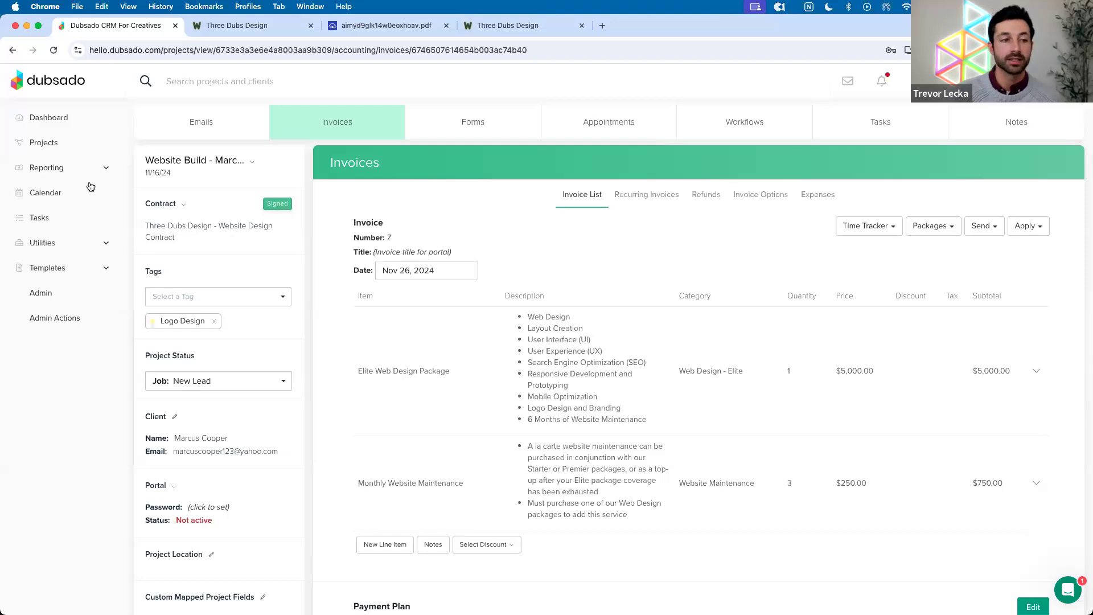
From Reporting > Invoices, close invoice 7 with the note 'test'
{"action": "left_click", "coordinate": [54, 168]}
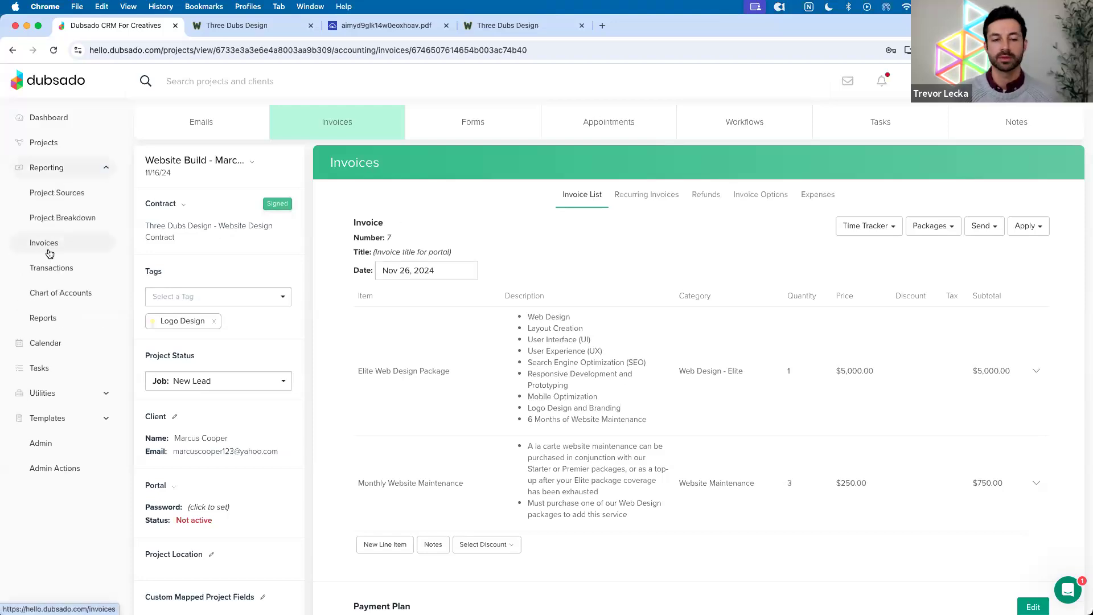
{"action": "left_click", "coordinate": [47, 249]}
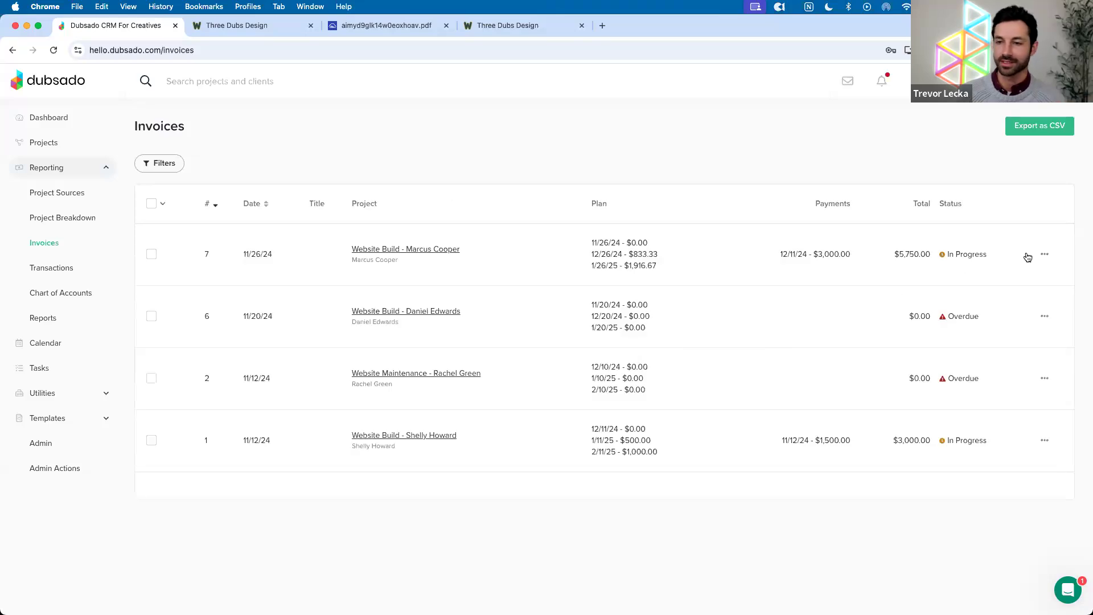
{"action": "left_click", "coordinate": [1045, 254]}
{"action": "left_click", "coordinate": [1009, 272]}
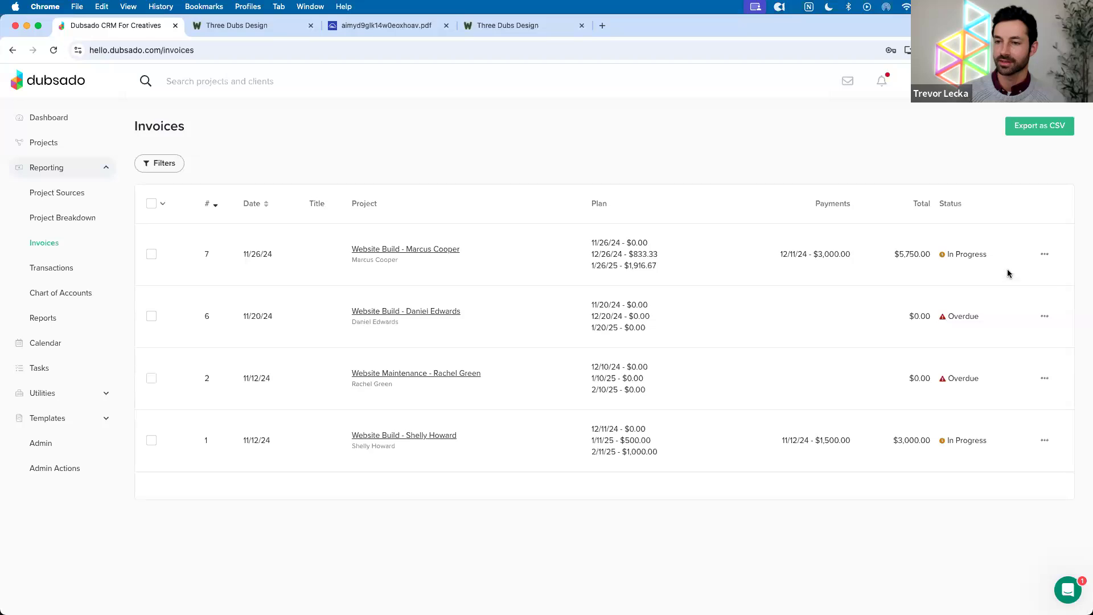
{"action": "type", "text": "test"}
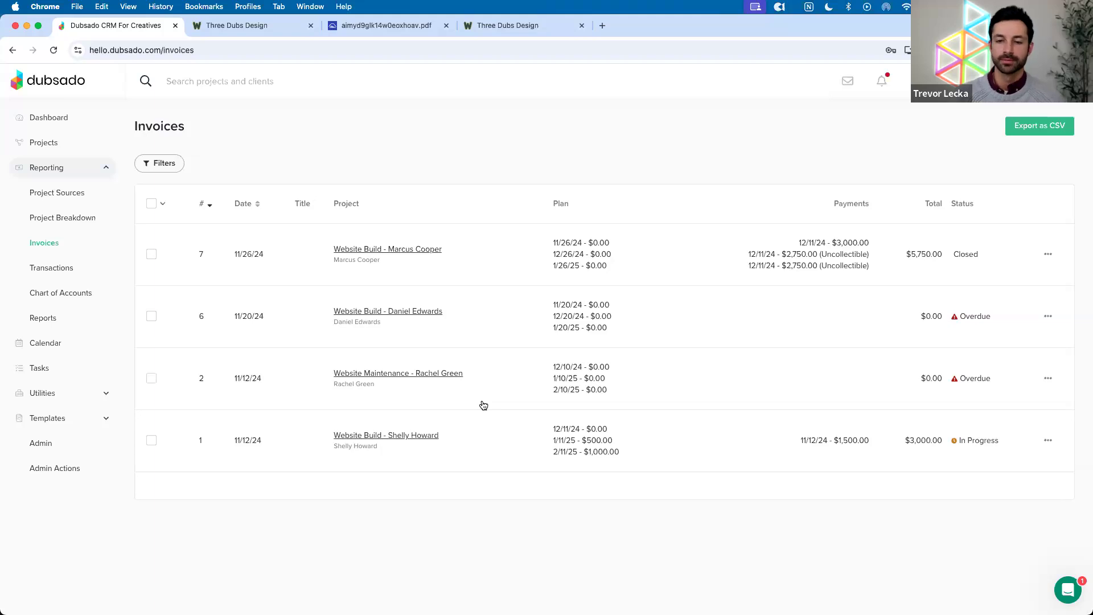
Unarchive the Website Build project from Archived projects, then list all three jobs
{"action": "left_click", "coordinate": [55, 151]}
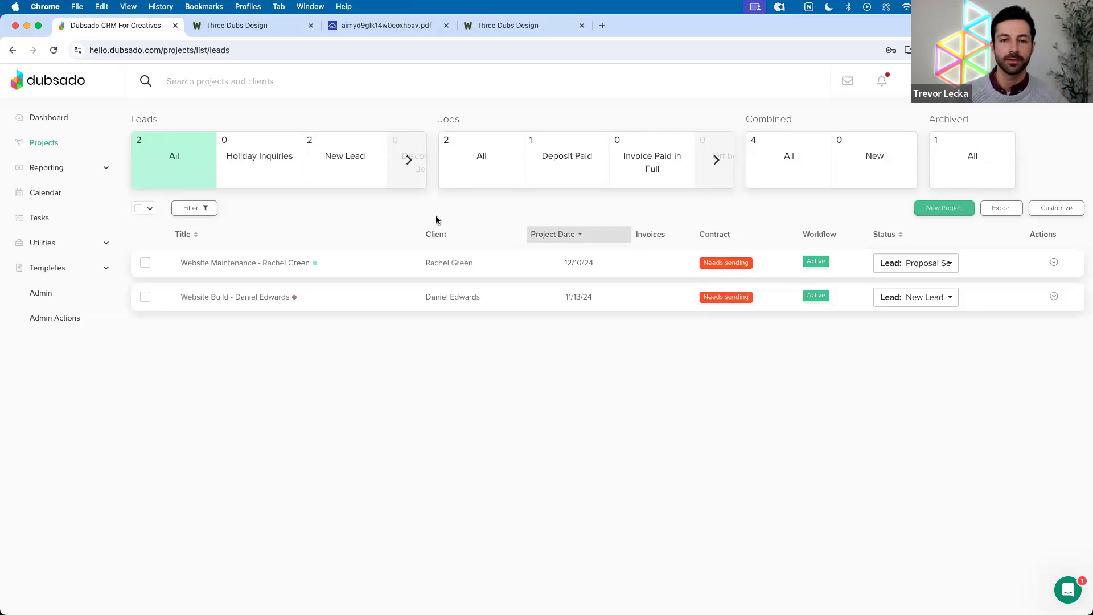
{"action": "left_click", "coordinate": [970, 177]}
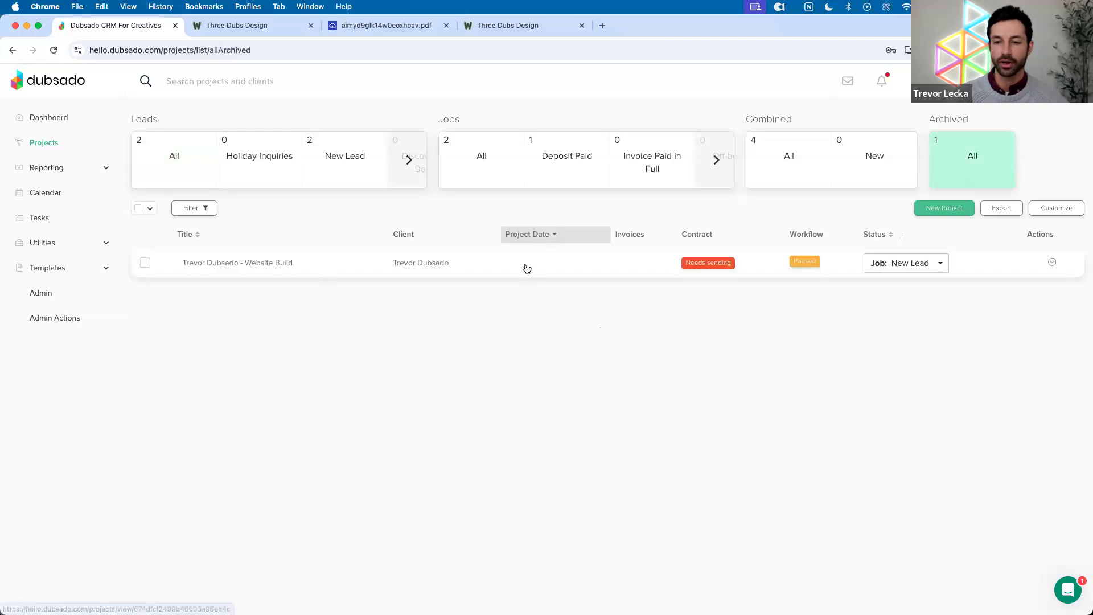
{"action": "left_click", "coordinate": [1051, 263]}
{"action": "left_click", "coordinate": [1017, 281]}
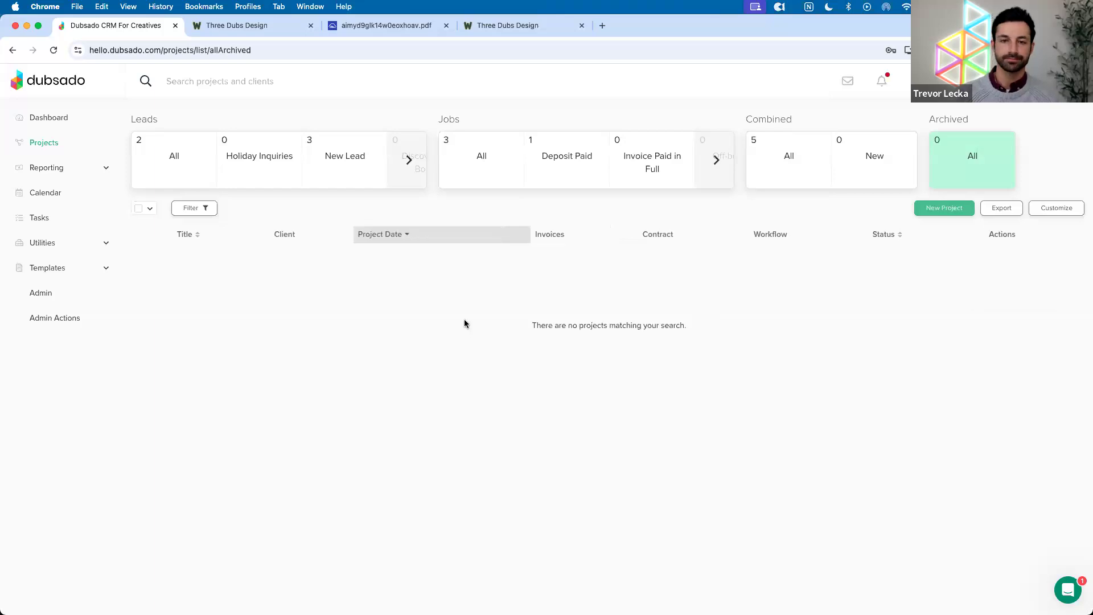
{"action": "left_click", "coordinate": [474, 181]}
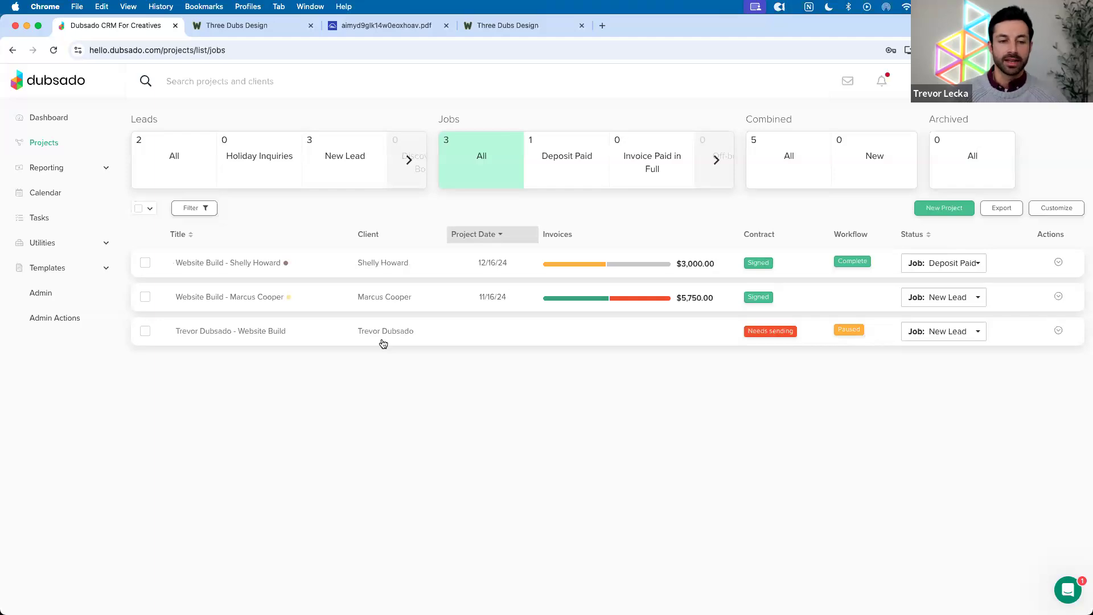
Open the Website Build project and start archiving it, then cancel
{"action": "left_click", "coordinate": [1058, 333]}
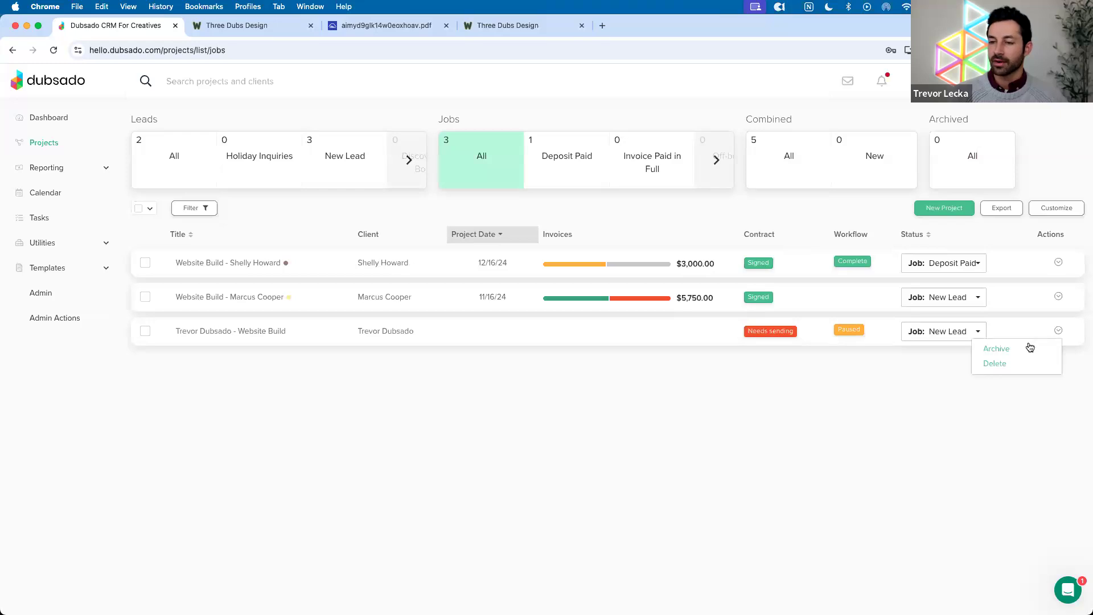
{"action": "left_click", "coordinate": [476, 339]}
{"action": "left_click", "coordinate": [477, 339]}
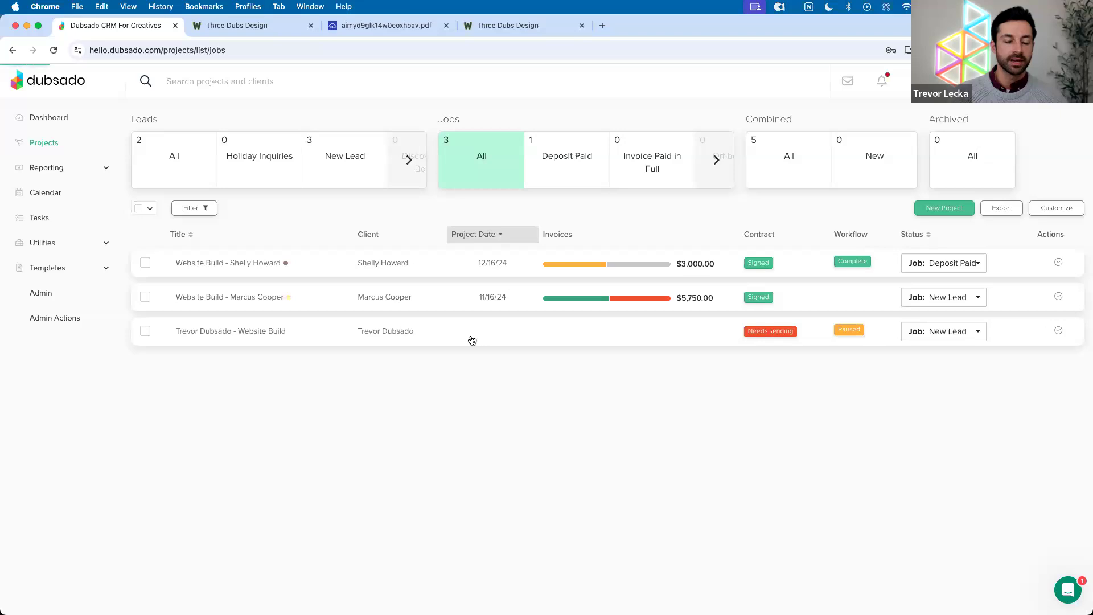
{"action": "left_click", "coordinate": [261, 164]}
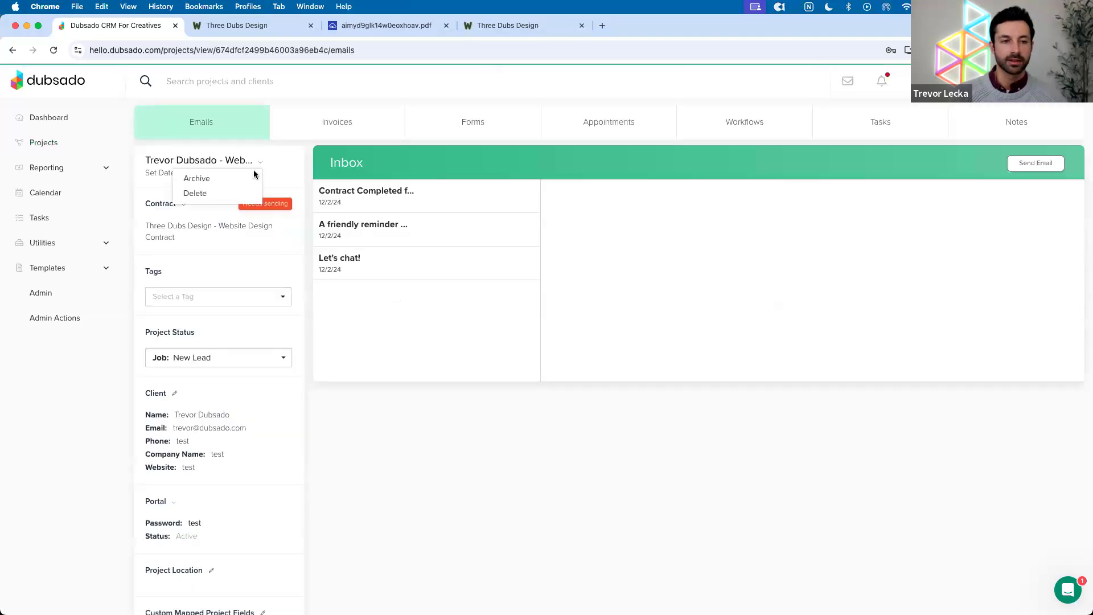
{"action": "left_click", "coordinate": [206, 178]}
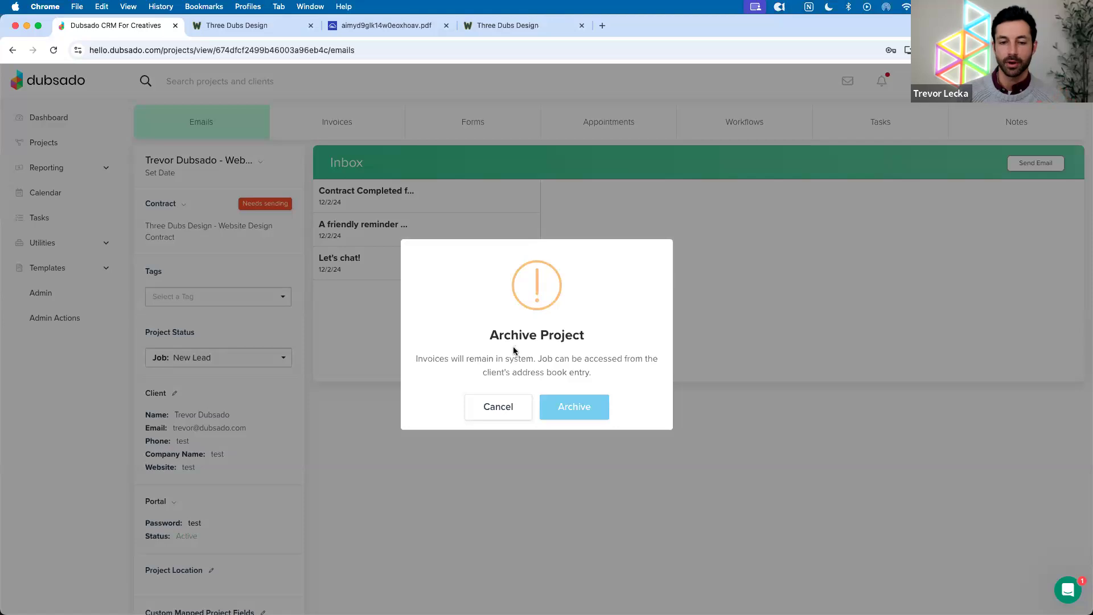
{"action": "left_click", "coordinate": [499, 405]}
Check the Archived projects list, then reopen the Website Build job from all jobs
{"action": "left_click", "coordinate": [45, 142]}
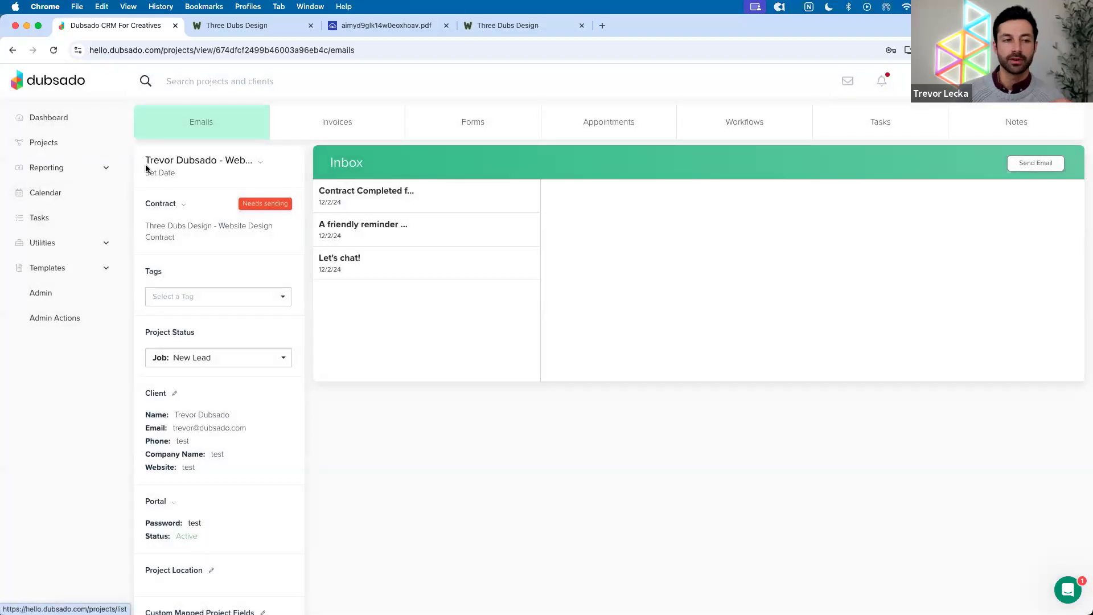
{"action": "left_click", "coordinate": [959, 158]}
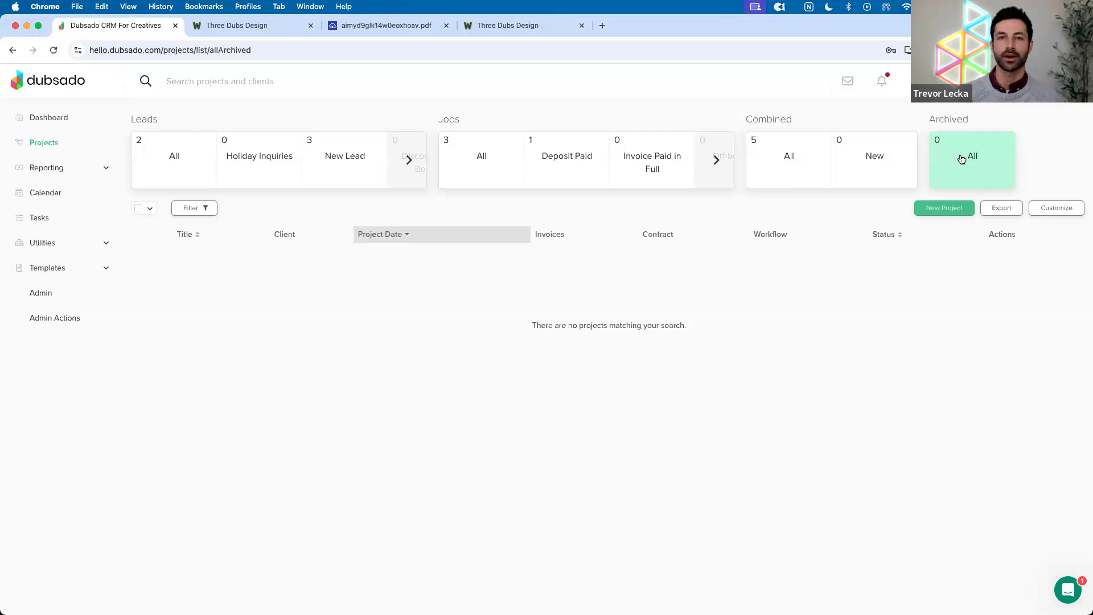
{"action": "left_click", "coordinate": [480, 167]}
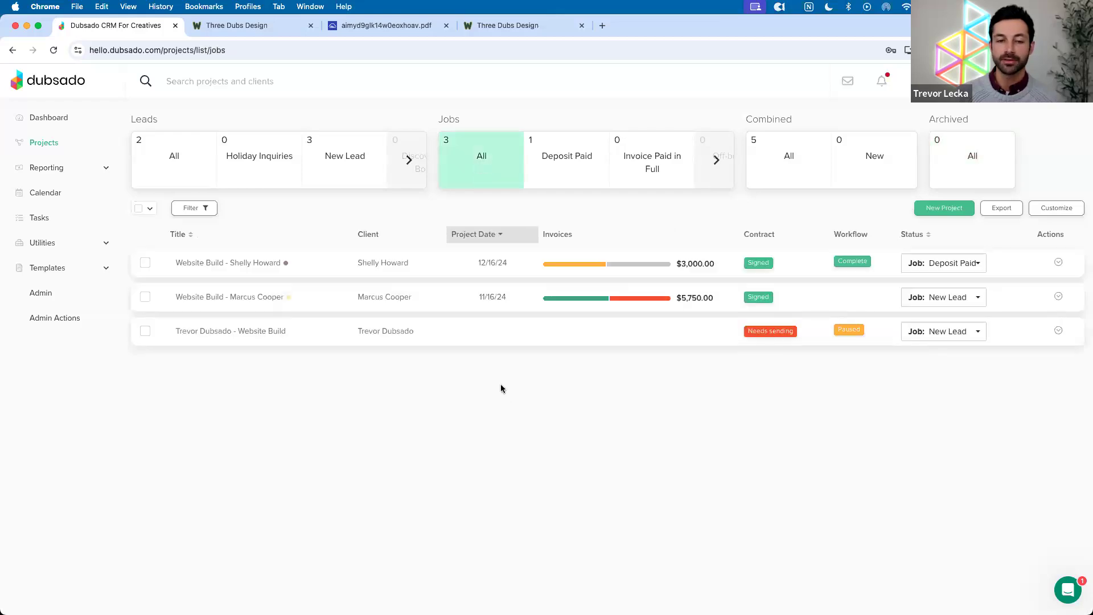
{"action": "left_click", "coordinate": [465, 340]}
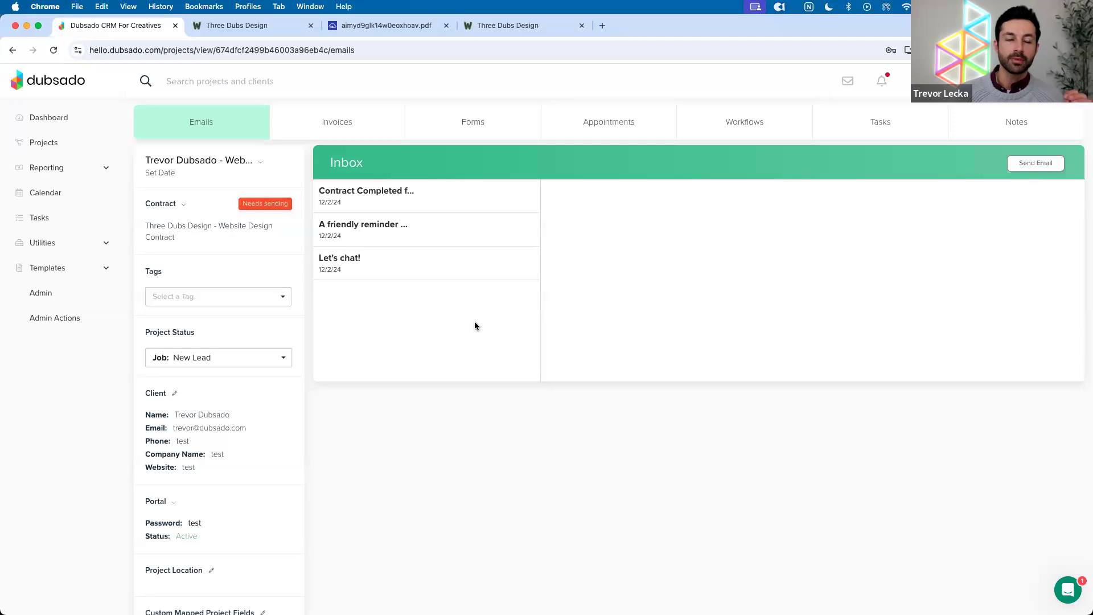
Remove the contract from the Website Build project
{"action": "left_click", "coordinate": [183, 205]}
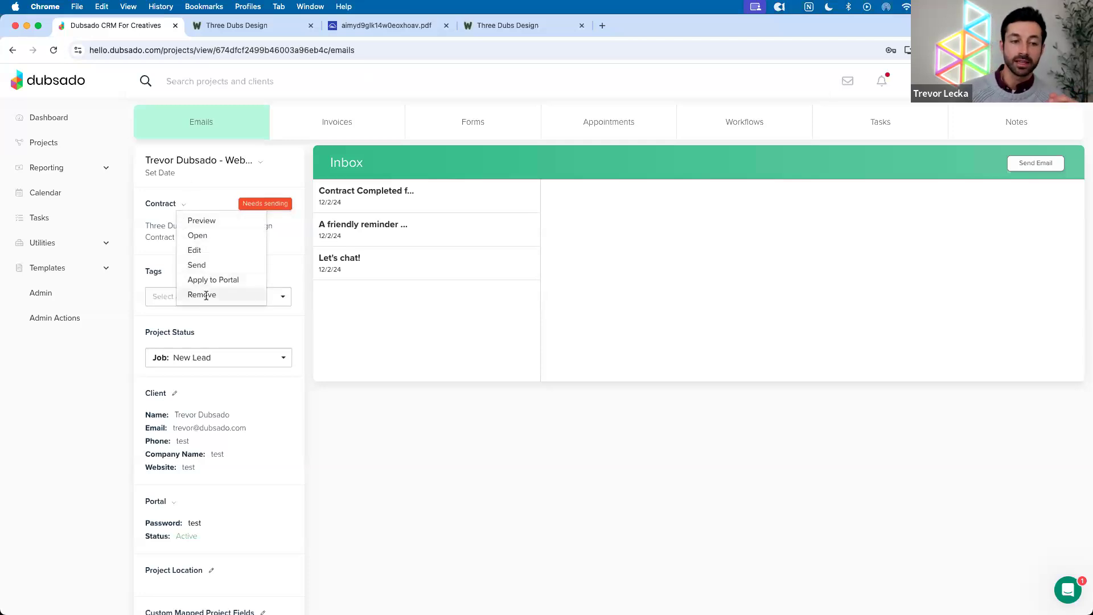
{"action": "left_click", "coordinate": [205, 294]}
{"action": "left_click", "coordinate": [569, 405]}
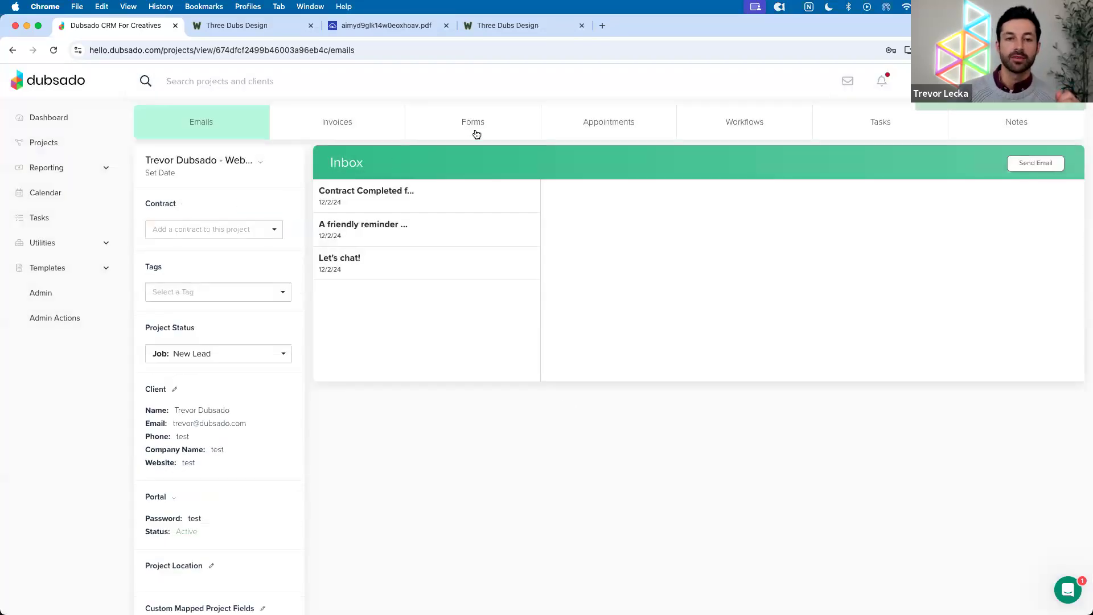
Look over the project's Forms and Invoices tabs and its archive and delete choices
{"action": "left_click", "coordinate": [477, 134]}
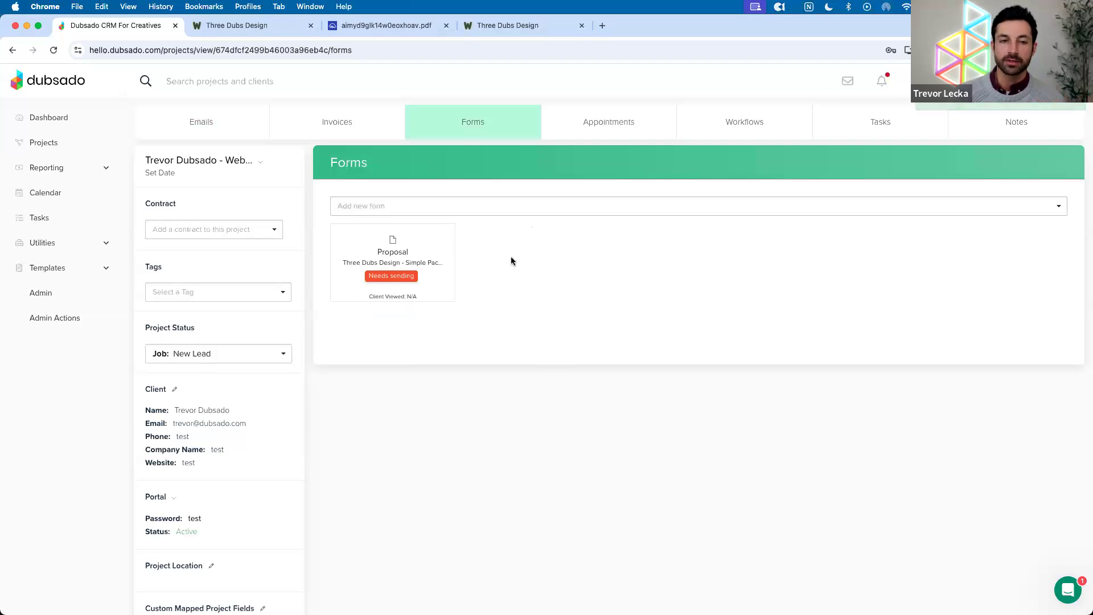
{"action": "left_click", "coordinate": [336, 126]}
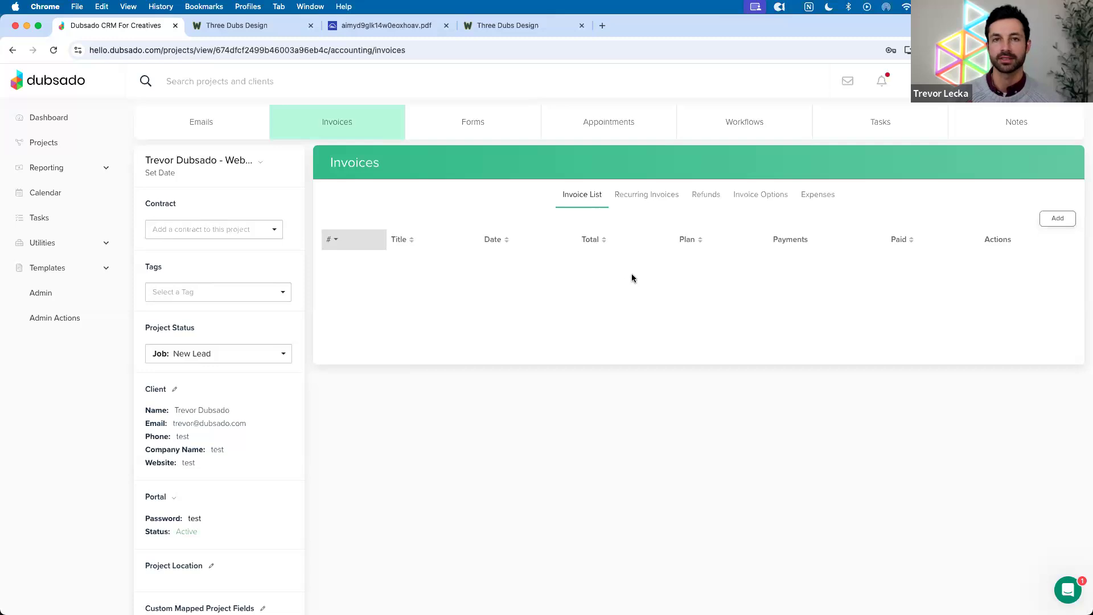
{"action": "left_click", "coordinate": [261, 163]}
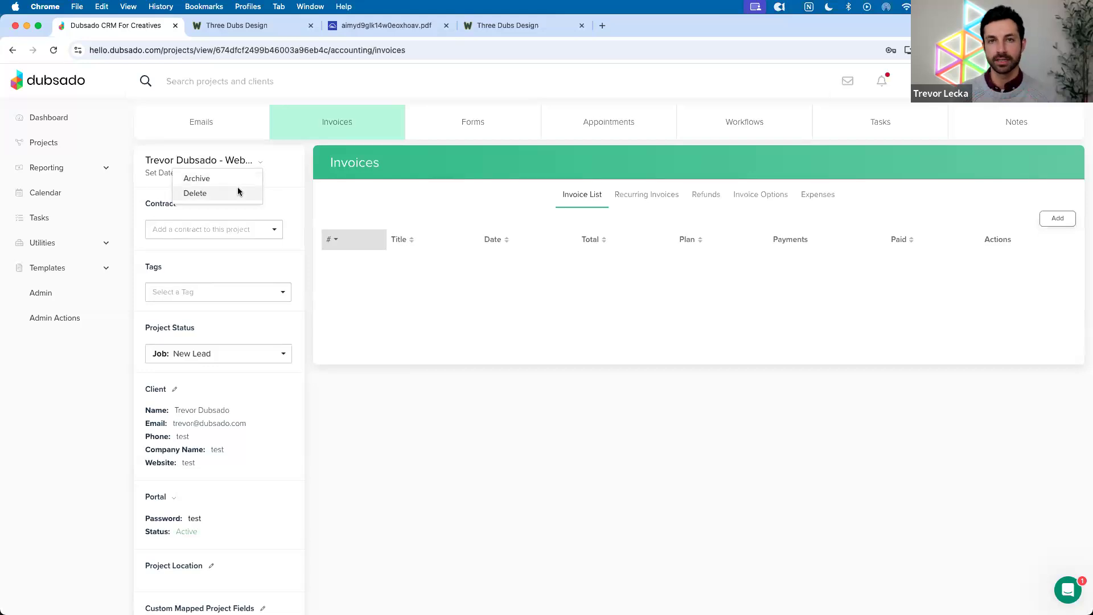
{"action": "left_click", "coordinate": [303, 174]}
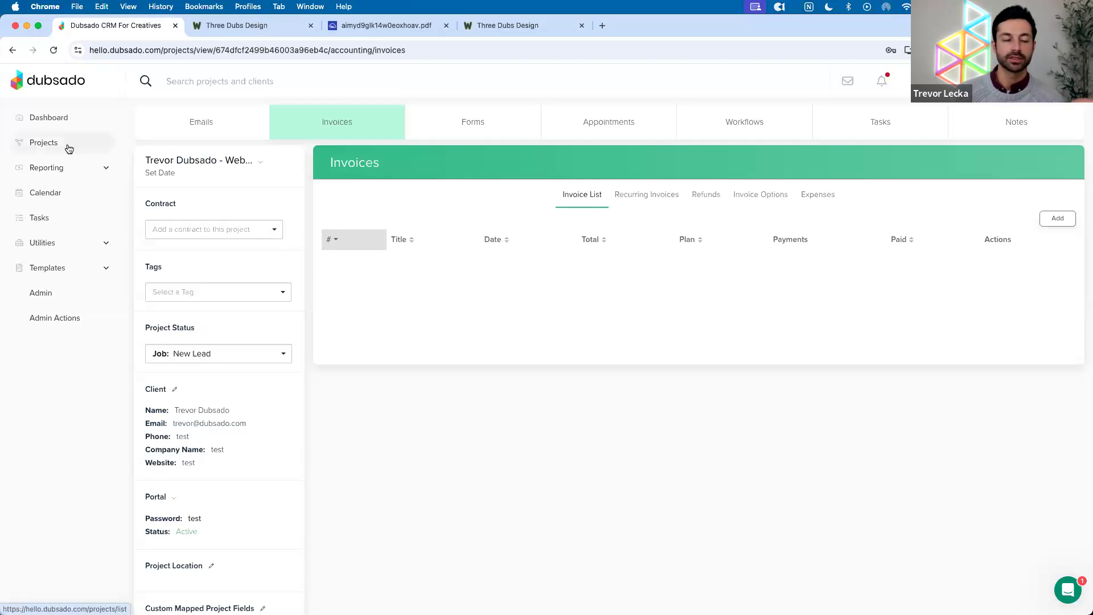
Archive the paused Website Build job from the All jobs list
{"action": "left_click", "coordinate": [91, 150]}
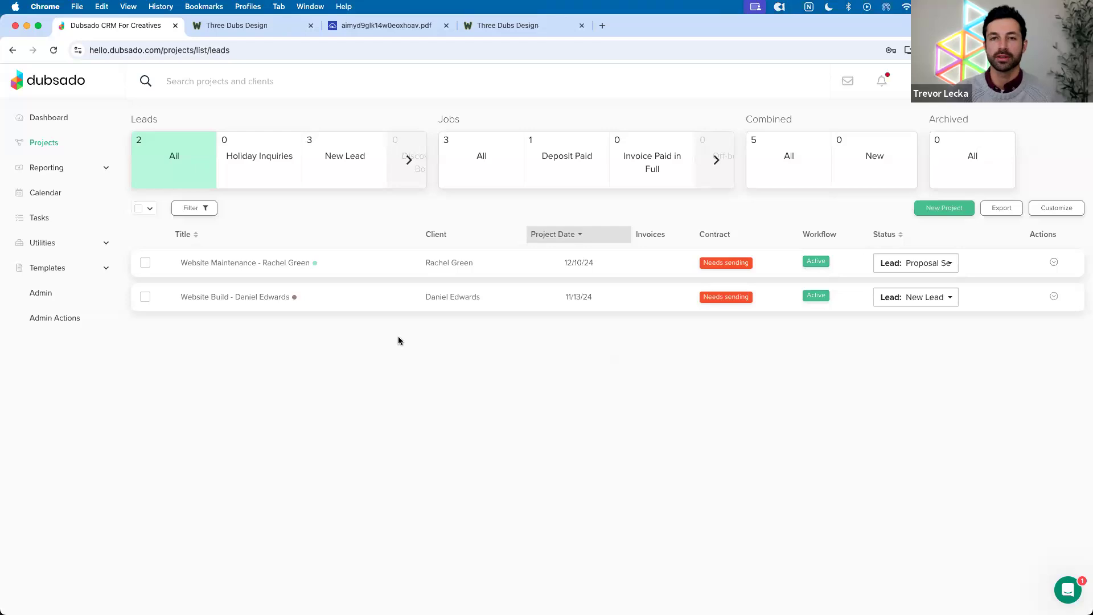
{"action": "left_click", "coordinate": [488, 156]}
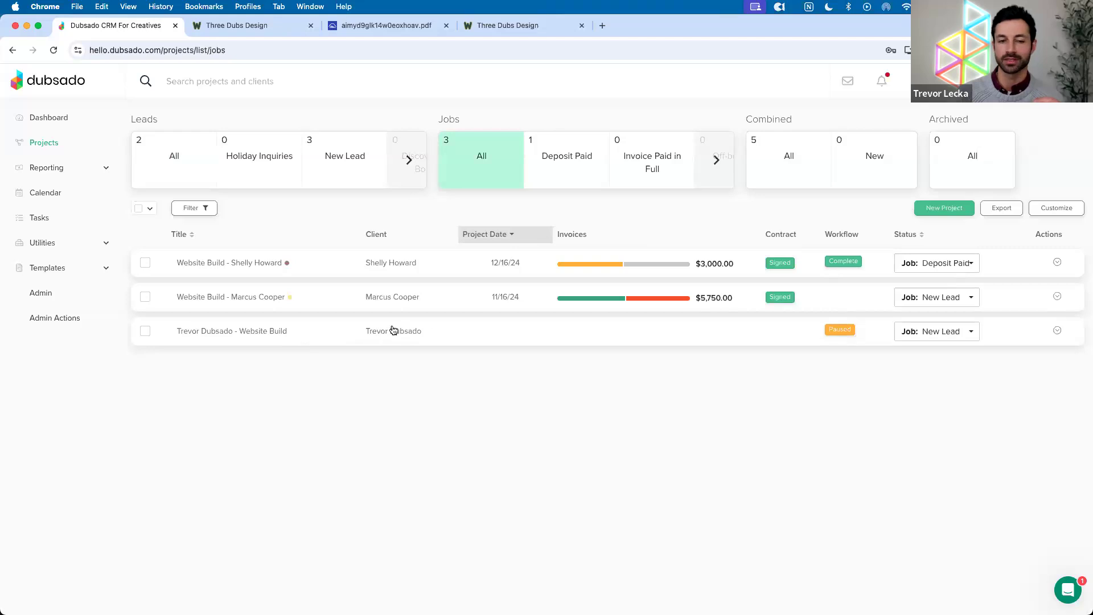
{"action": "left_click", "coordinate": [1057, 331]}
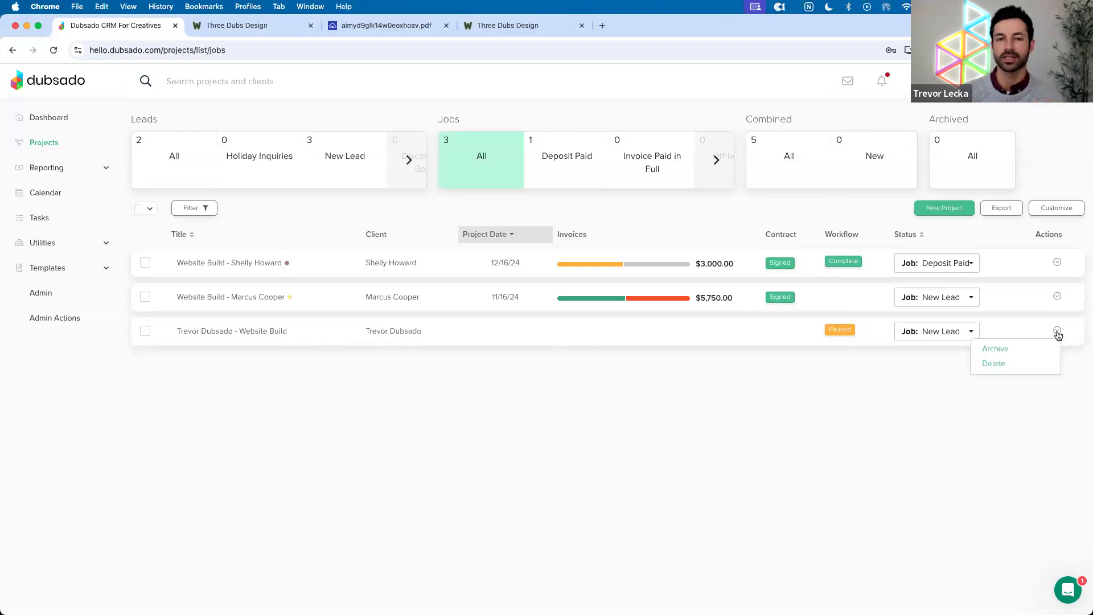
{"action": "left_click", "coordinate": [1037, 349]}
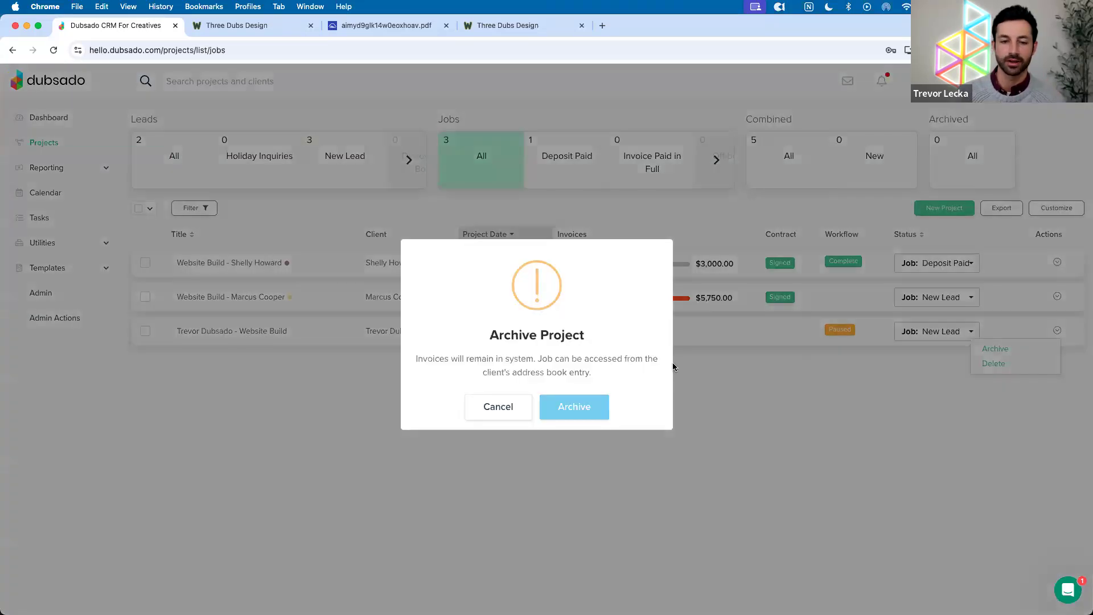
{"action": "left_click", "coordinate": [582, 403]}
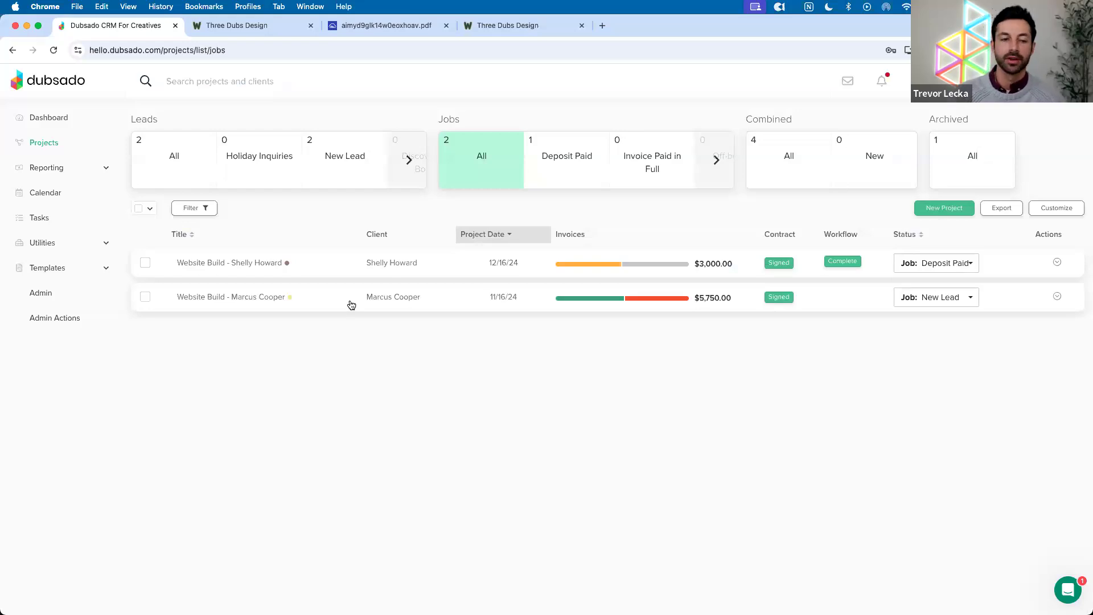
{"action": "left_click", "coordinate": [61, 270]}
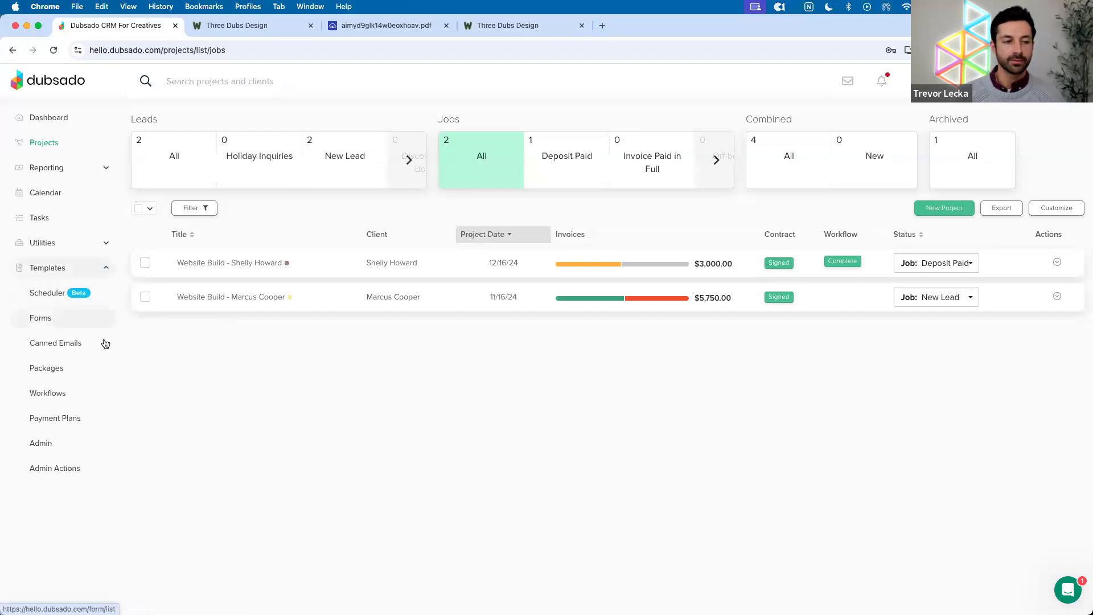
Review the Simple Package Proposal form template, then return to the projects list
{"action": "left_click", "coordinate": [53, 322]}
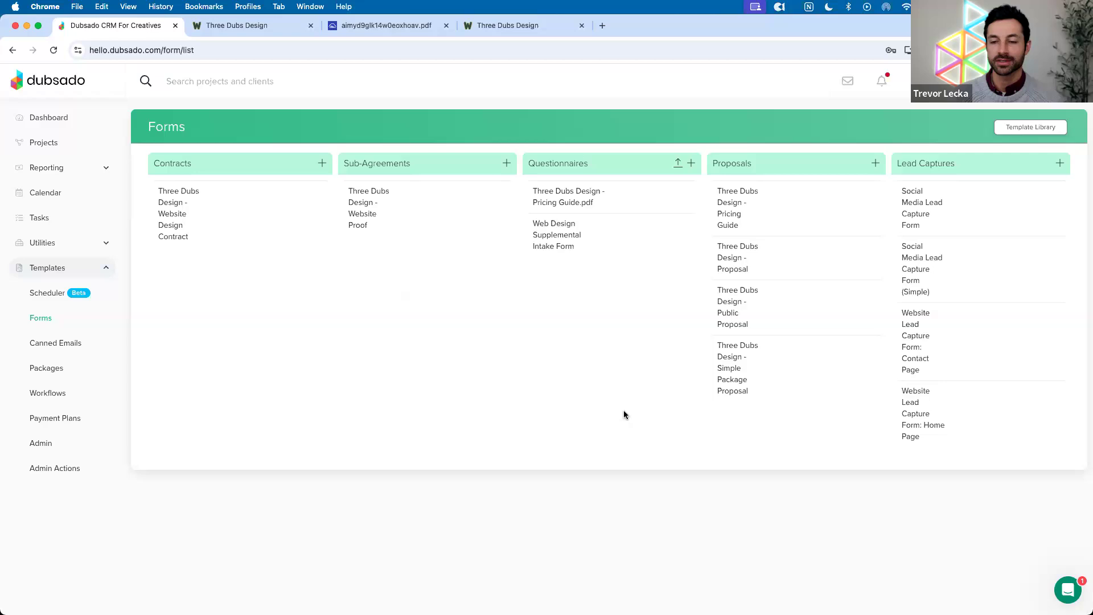
{"action": "left_click", "coordinate": [719, 368]}
{"action": "scroll", "coordinate": [718, 367], "scroll_direction": "down", "scroll_amount": 2}
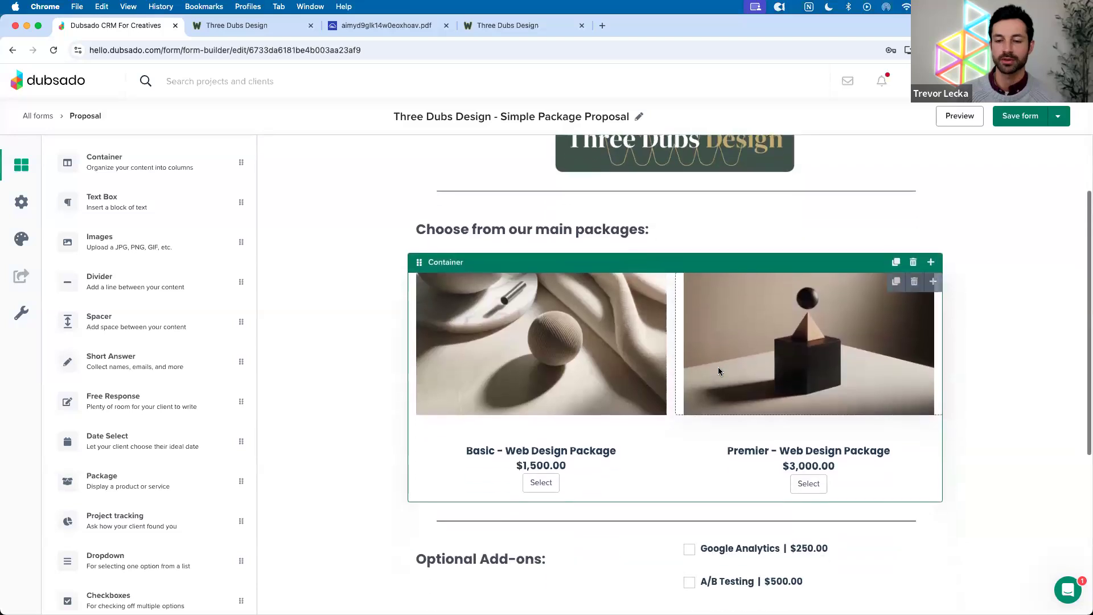
{"action": "scroll", "coordinate": [719, 367], "scroll_direction": "down", "scroll_amount": 2}
{"action": "scroll", "coordinate": [719, 371], "scroll_direction": "down", "scroll_amount": 3}
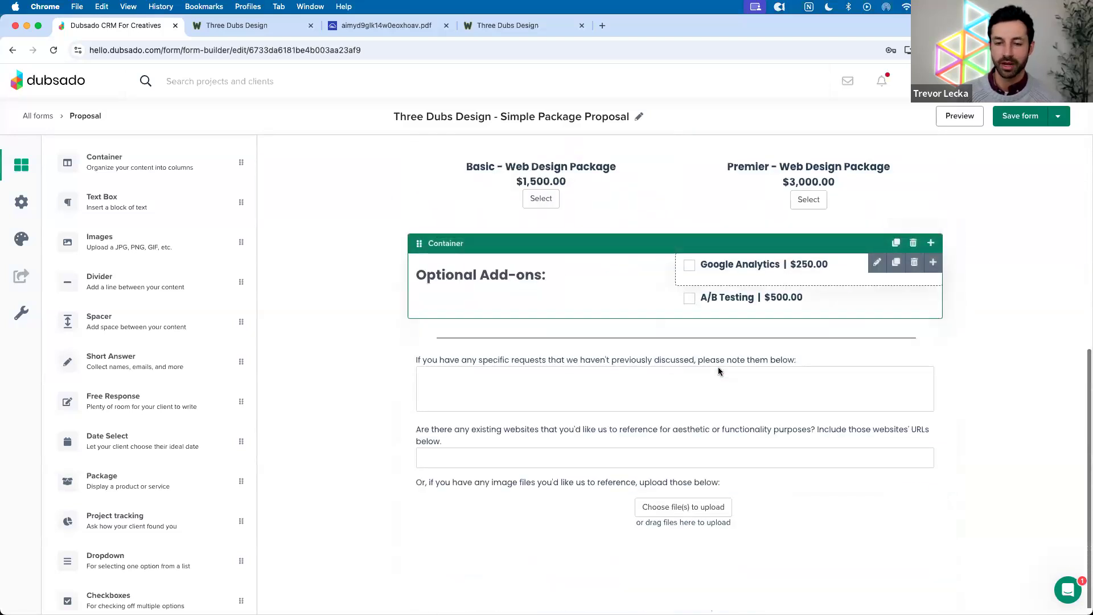
{"action": "scroll", "coordinate": [674, 339], "scroll_direction": "up", "scroll_amount": 7}
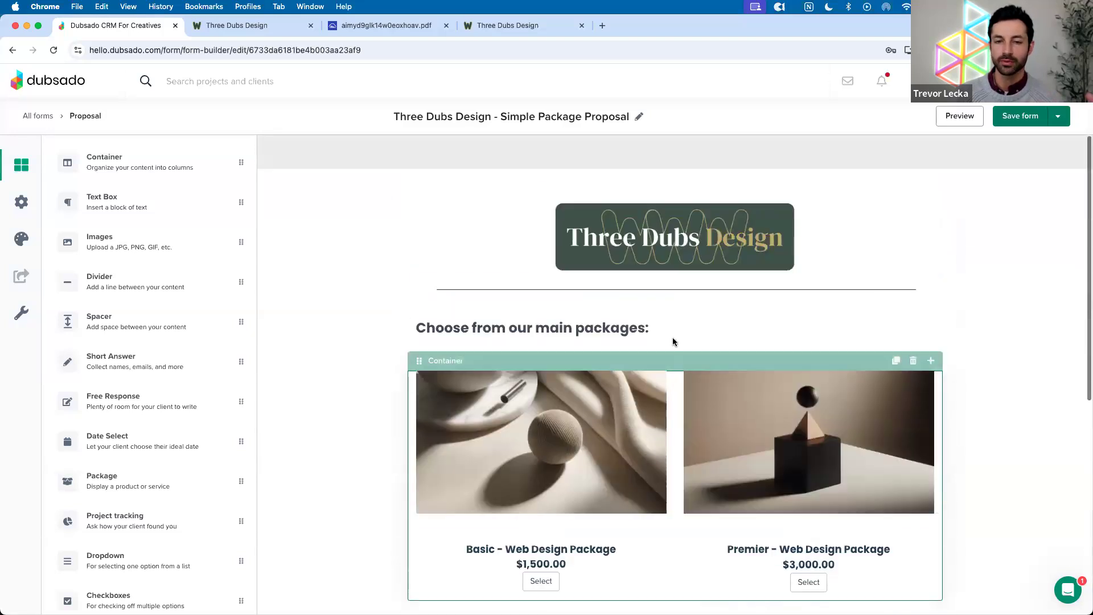
{"action": "left_click", "coordinate": [28, 117]}
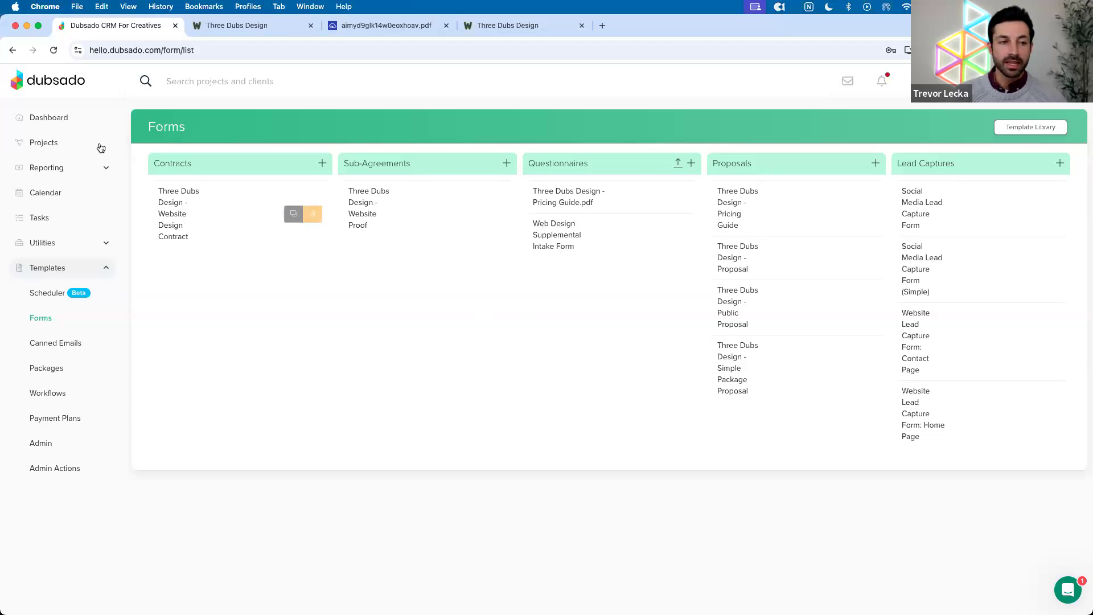
{"action": "left_click", "coordinate": [72, 143]}
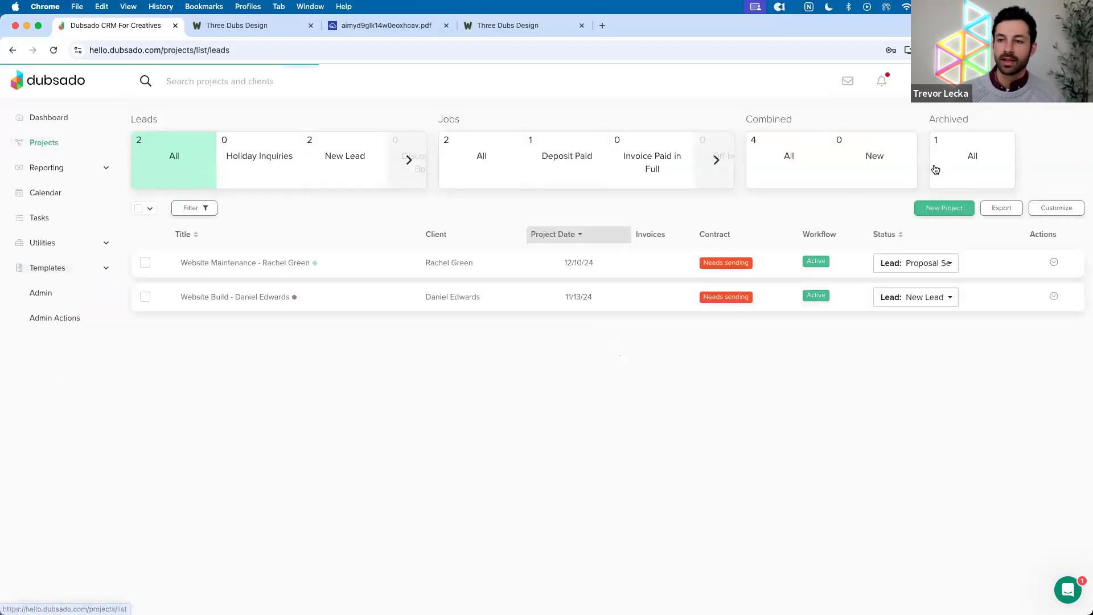
Open the archived Website Build project from the Archived list
{"action": "left_click", "coordinate": [953, 169]}
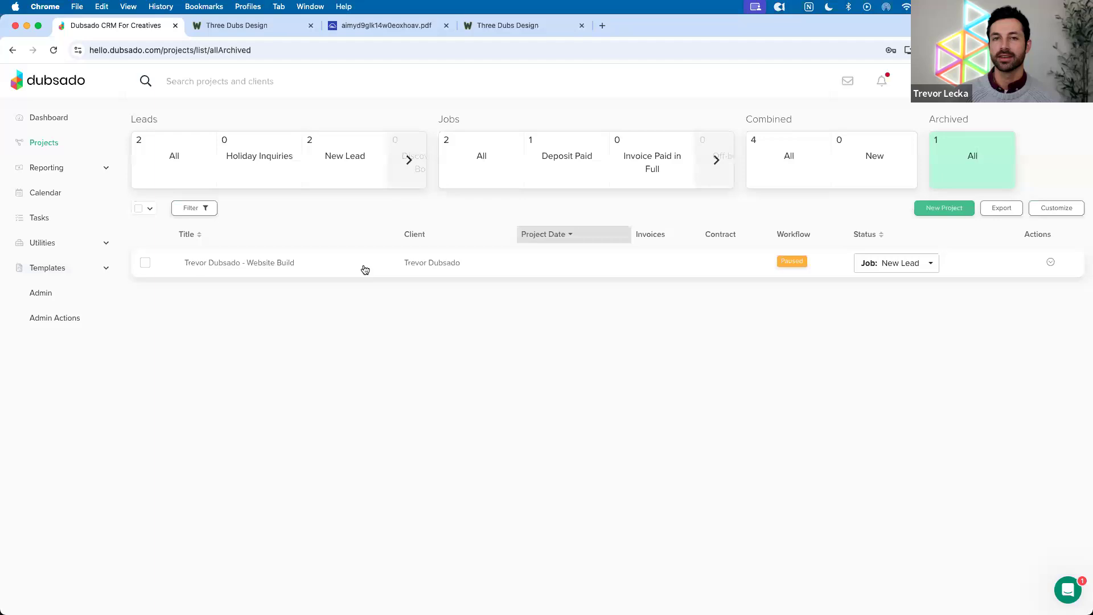
{"action": "left_click", "coordinate": [365, 269]}
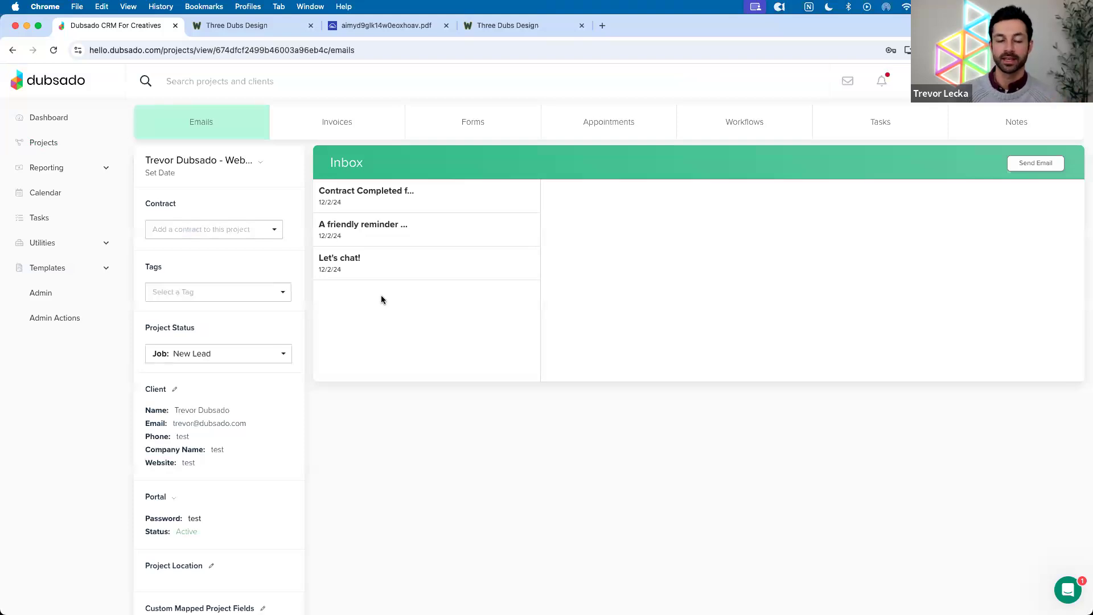
Delete the existing Proposal form from the archived project
{"action": "left_click", "coordinate": [450, 134]}
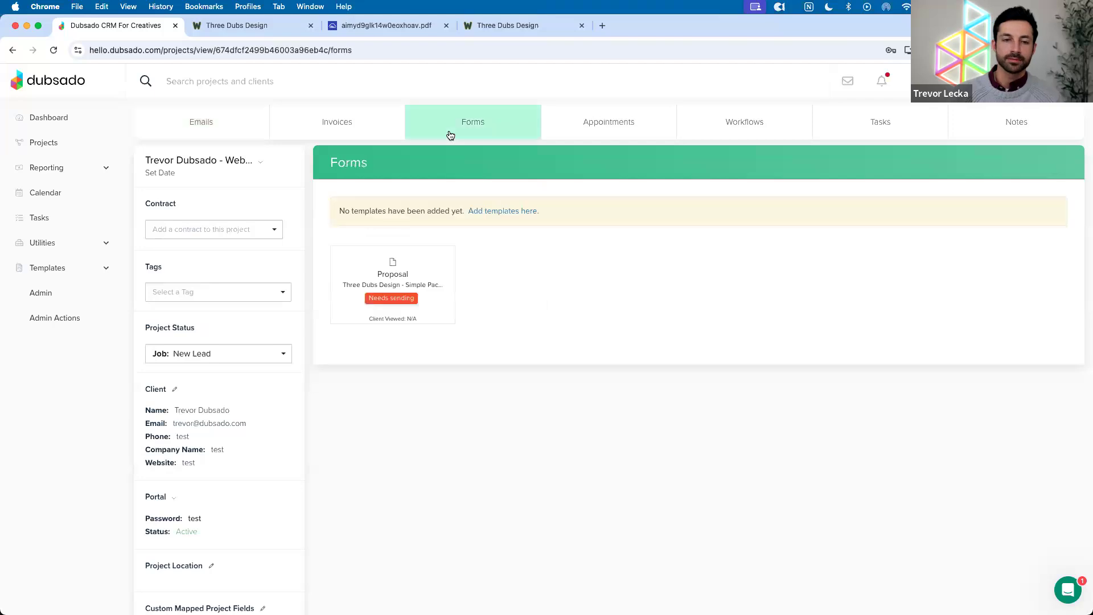
{"action": "left_click", "coordinate": [496, 209]}
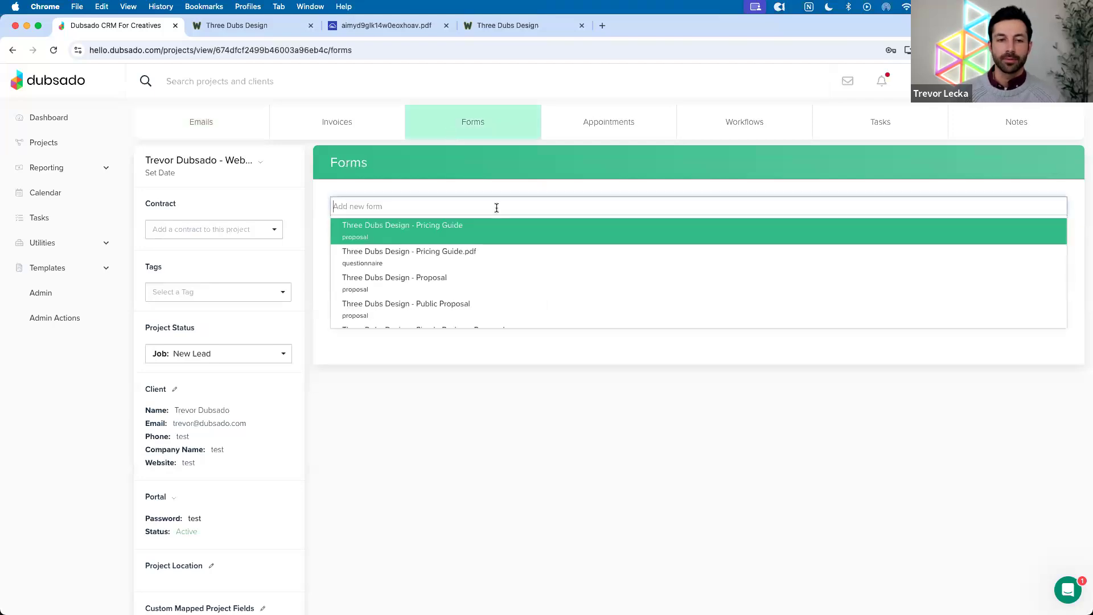
{"action": "left_click", "coordinate": [418, 261]}
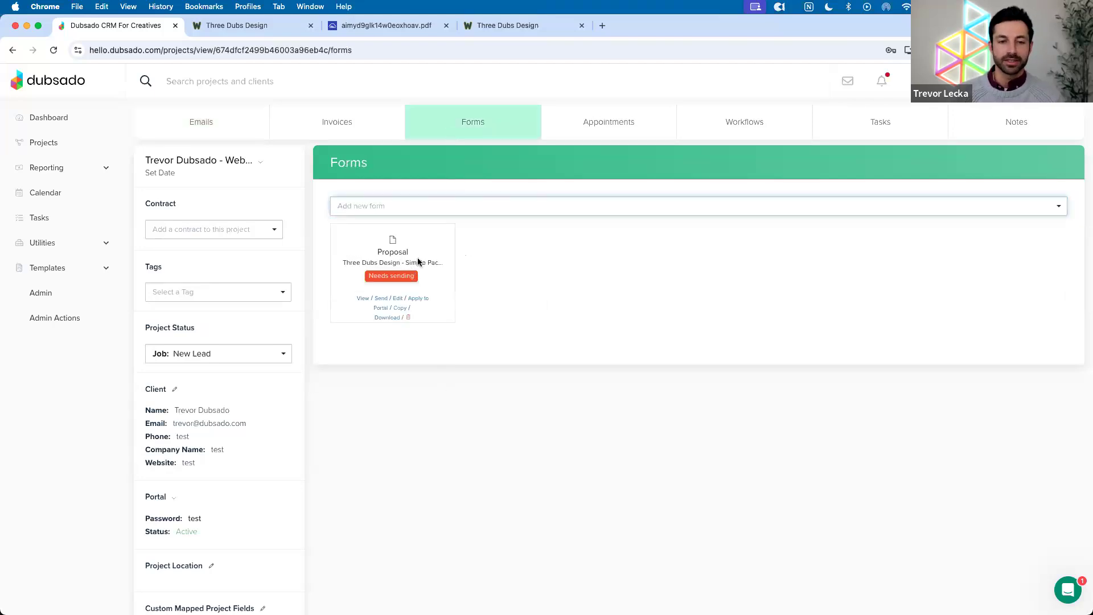
{"action": "left_click", "coordinate": [406, 318]}
{"action": "left_click", "coordinate": [569, 398]}
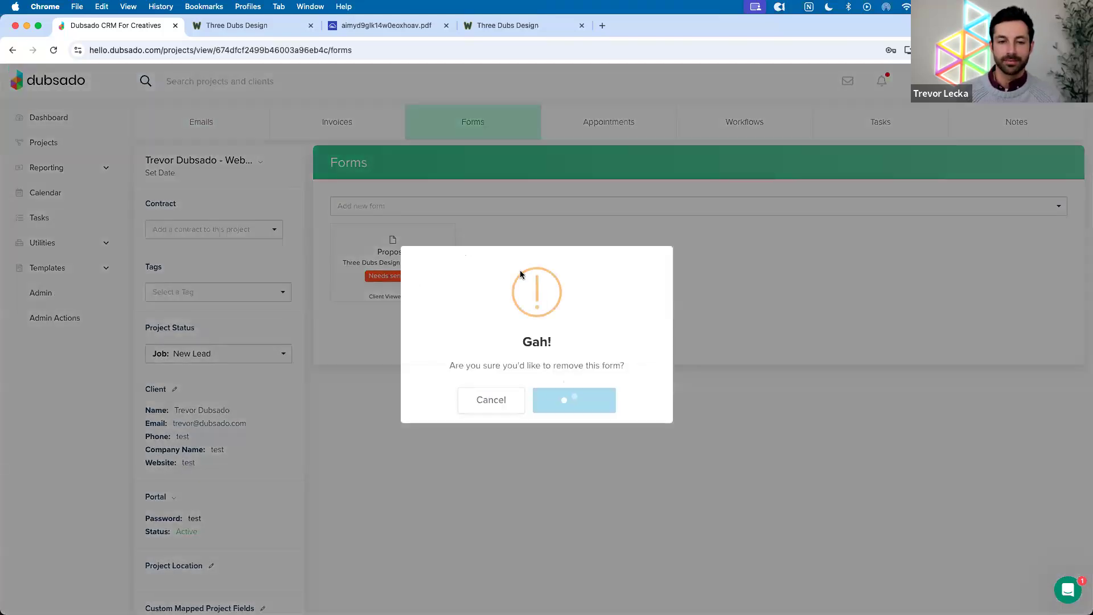
Add the Simple Package Proposal to the project and open it for editing
{"action": "left_click", "coordinate": [448, 210]}
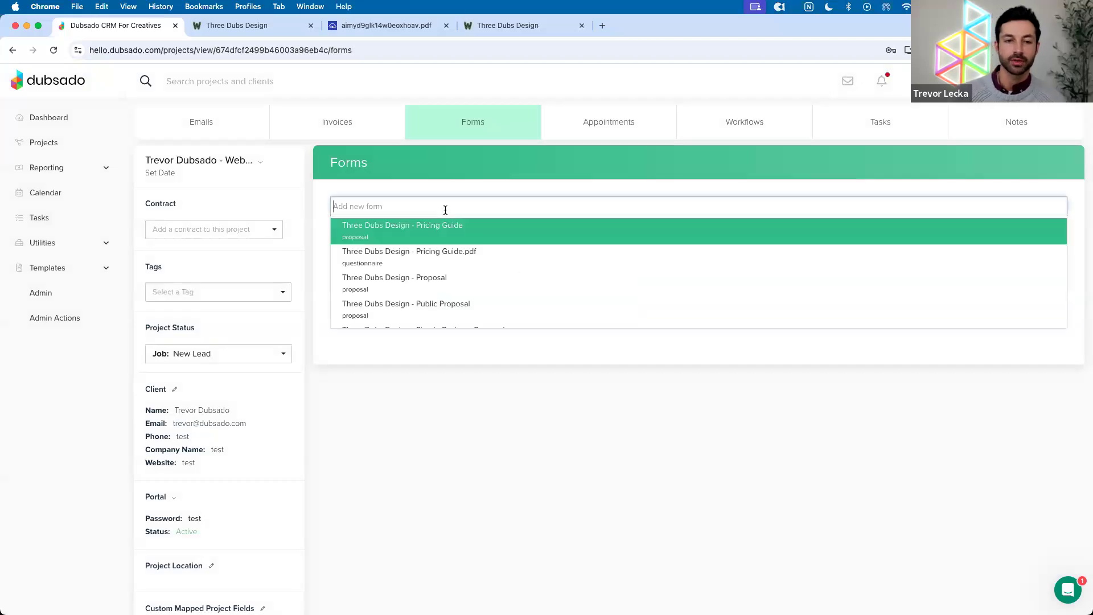
{"action": "scroll", "coordinate": [465, 239], "scroll_direction": "down", "scroll_amount": 3}
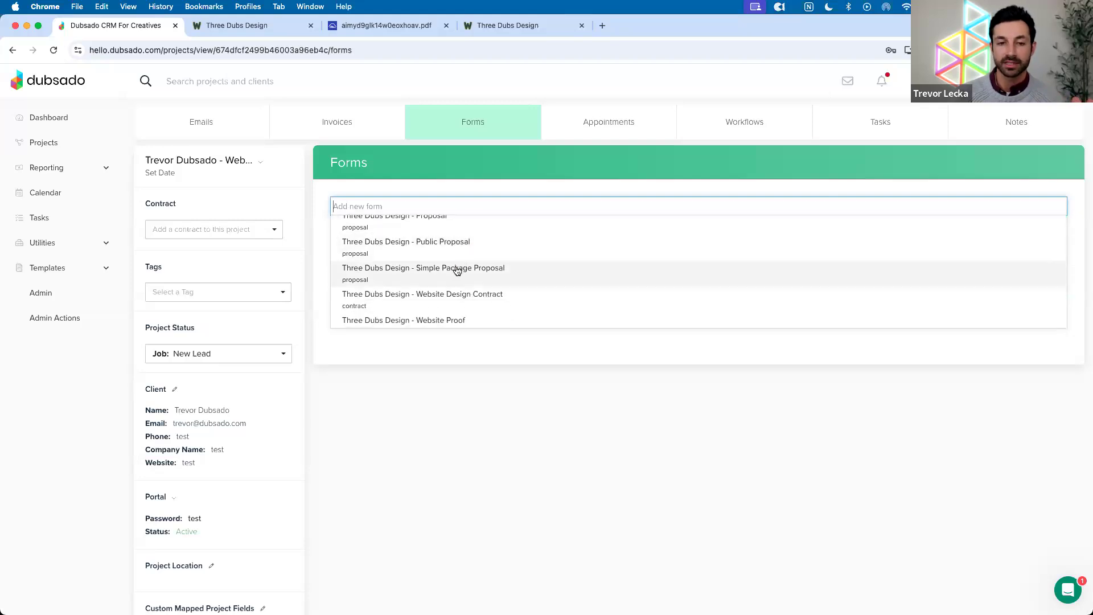
{"action": "left_click", "coordinate": [458, 270]}
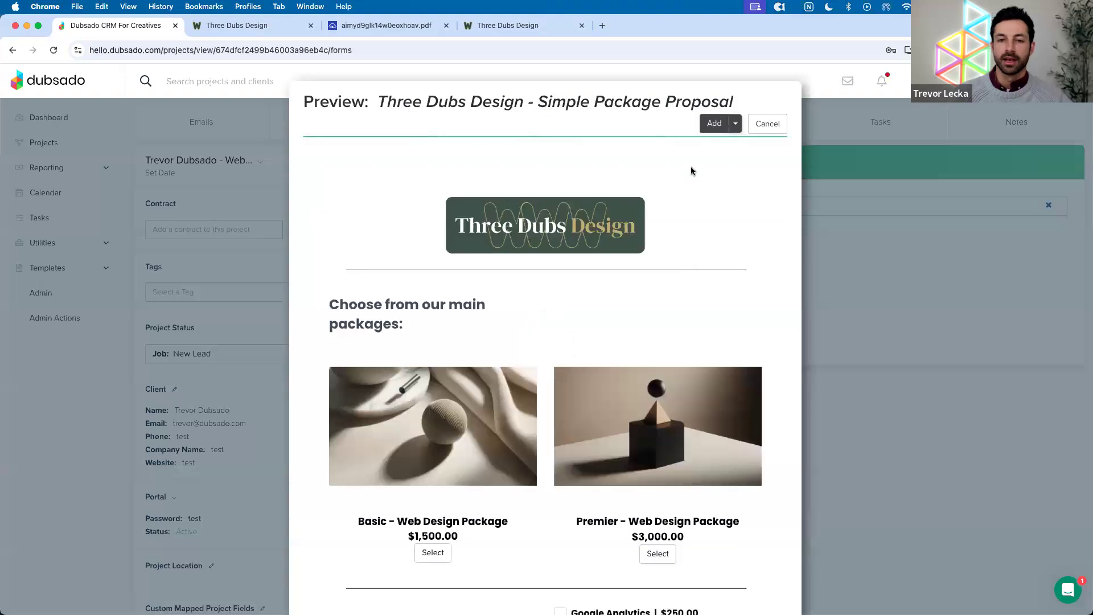
{"action": "left_click", "coordinate": [713, 123]}
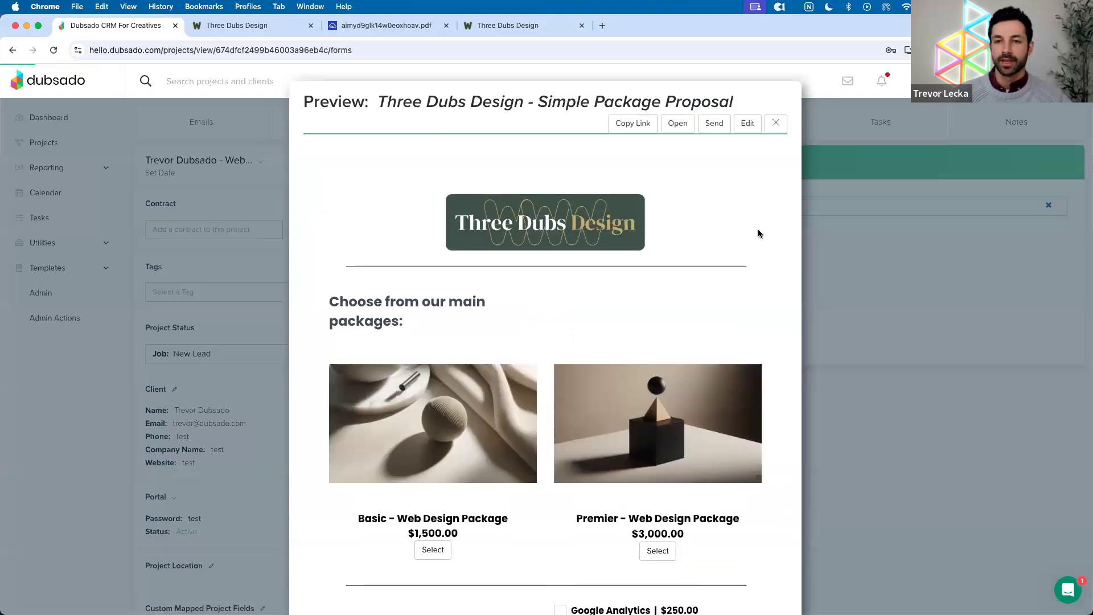
{"action": "left_click", "coordinate": [777, 124]}
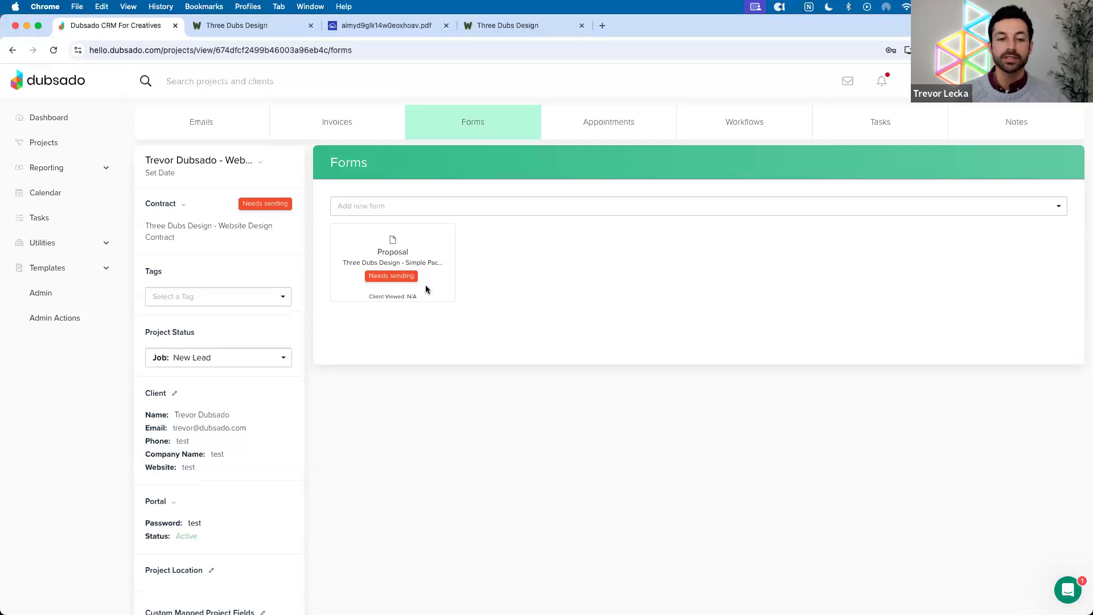
{"action": "left_click", "coordinate": [396, 298]}
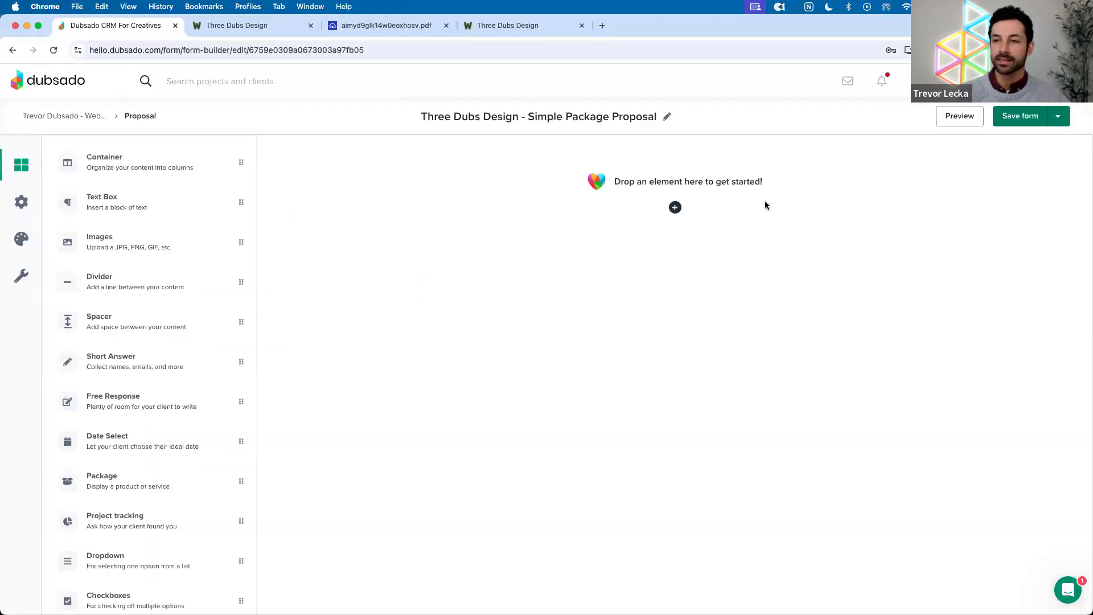
Leave the form builder without saving and go to the Forms template list
{"action": "left_click", "coordinate": [1059, 114]}
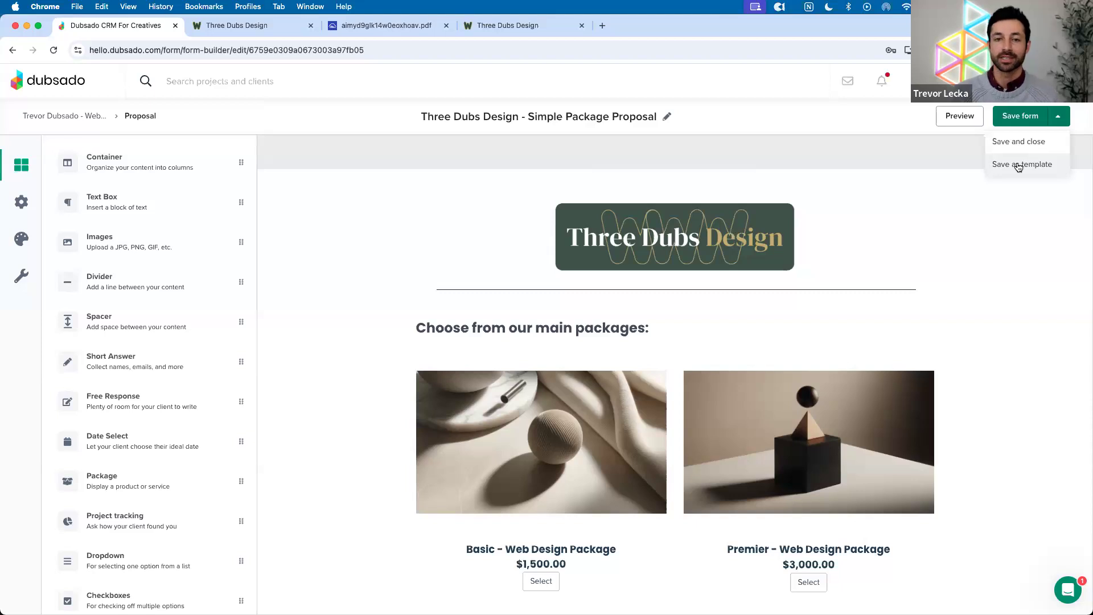
{"action": "left_click", "coordinate": [779, 156]}
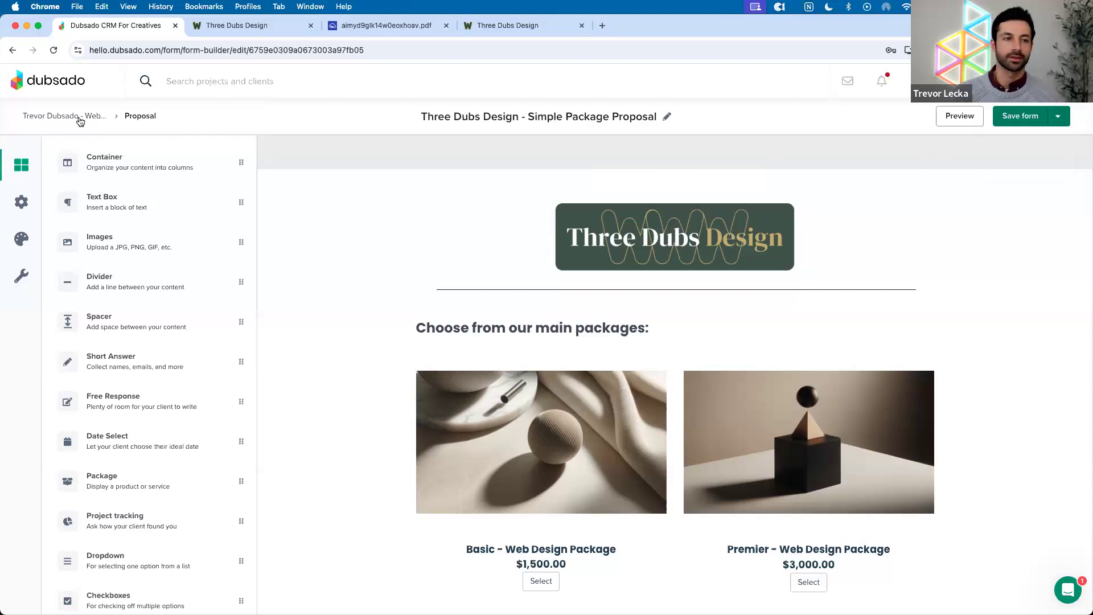
{"action": "left_click", "coordinate": [53, 118]}
{"action": "left_click", "coordinate": [35, 267]}
{"action": "left_click", "coordinate": [40, 318]}
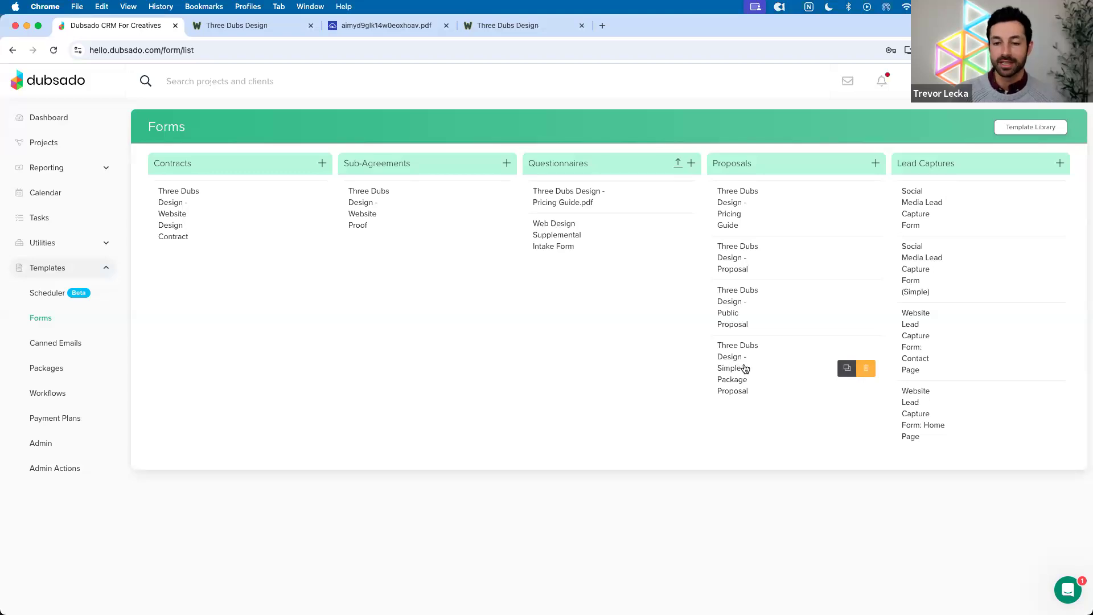
Delete the Simple Package Proposal template from the Proposals column
{"action": "left_click", "coordinate": [866, 368]}
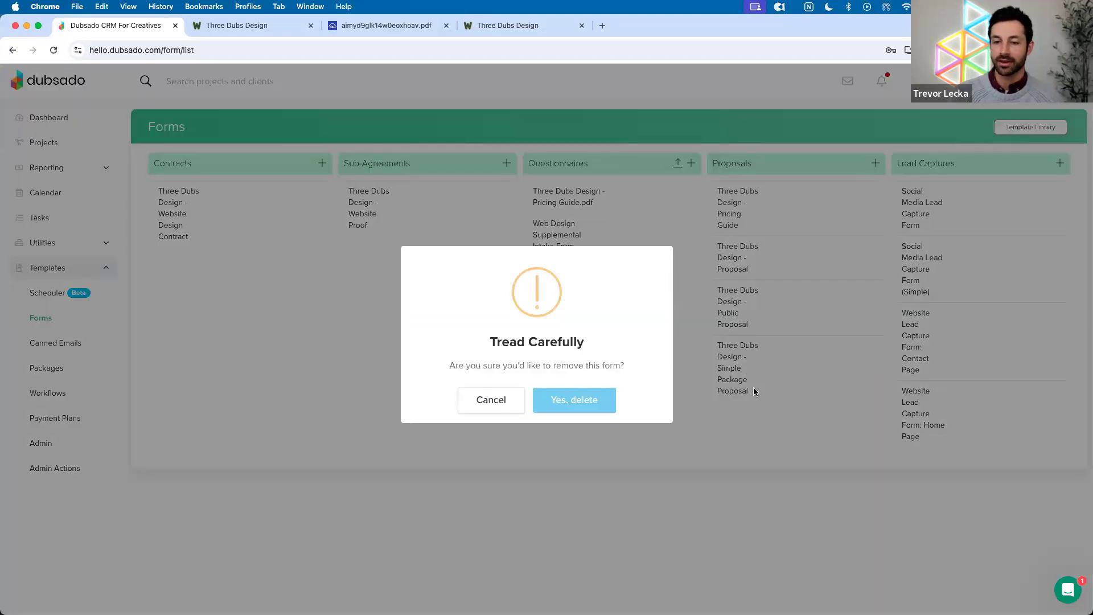
{"action": "left_click", "coordinate": [585, 399]}
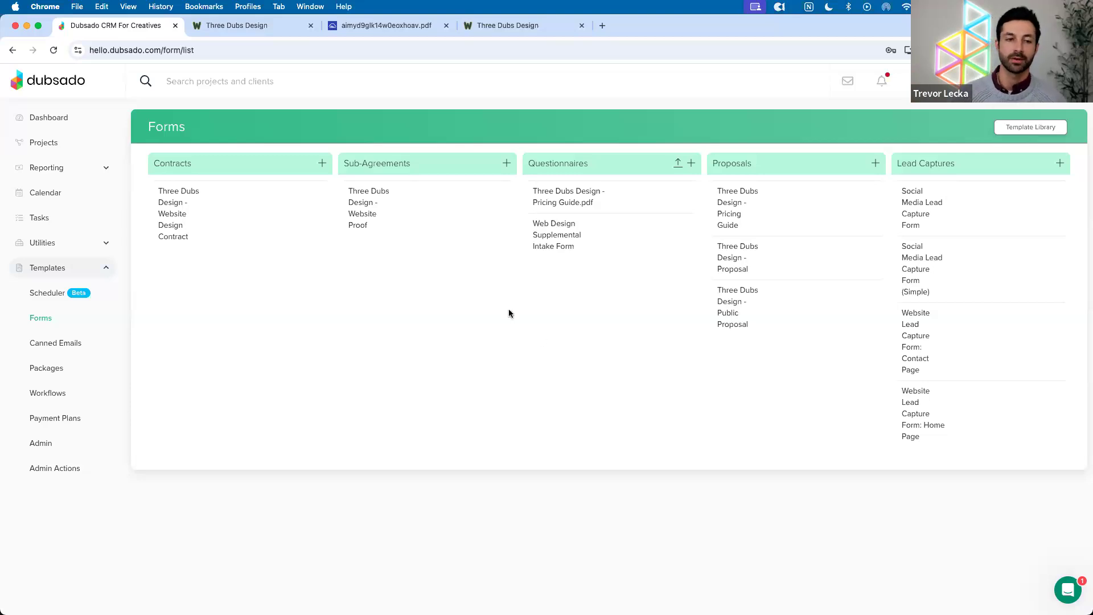
Rename the archived Website Build project to 'Old Forms' and view its forms
{"action": "left_click", "coordinate": [60, 149]}
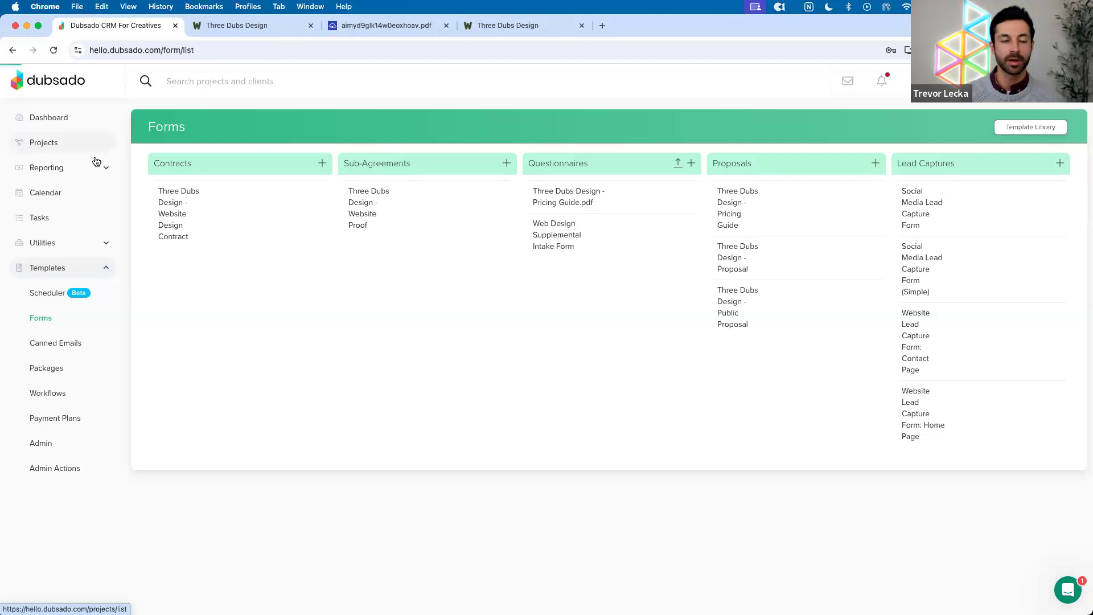
{"action": "left_click", "coordinate": [1013, 164]}
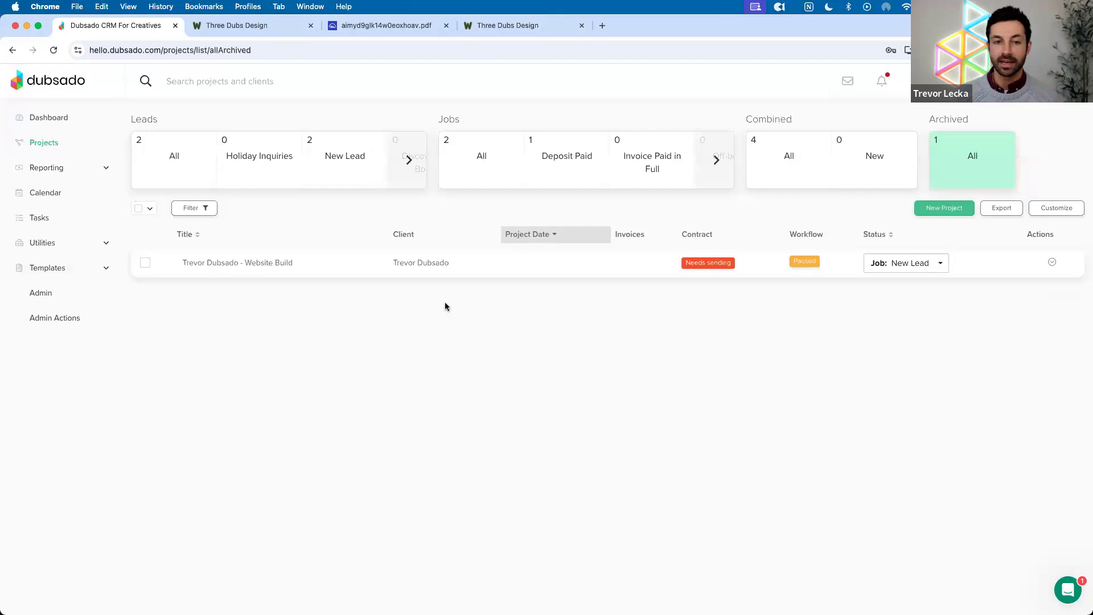
{"action": "left_click", "coordinate": [449, 269]}
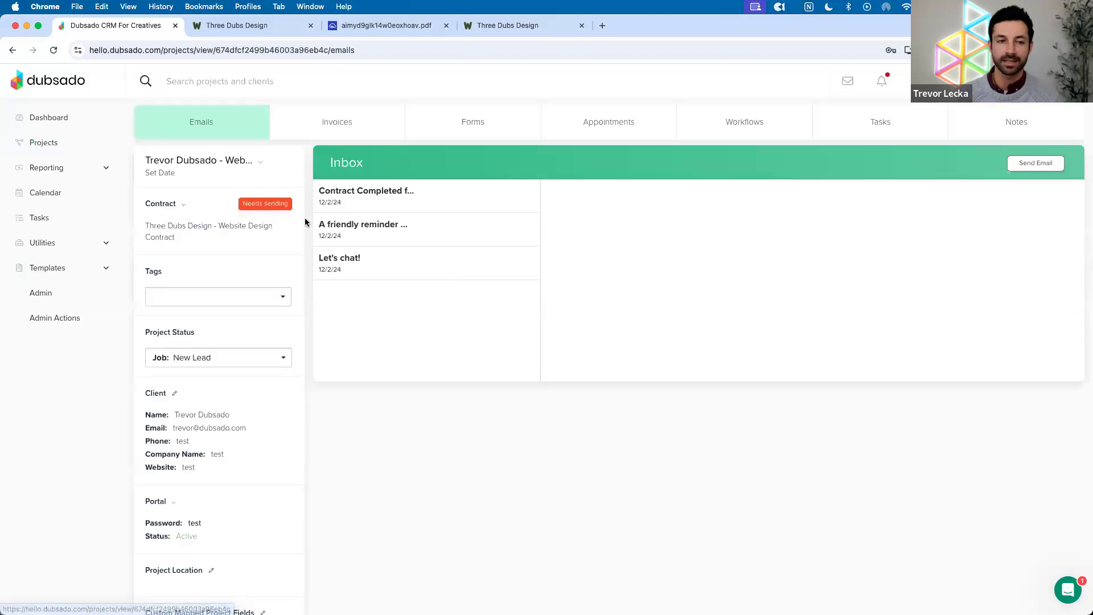
{"action": "left_click", "coordinate": [201, 164]}
{"action": "key", "text": "super+a"}
{"action": "type", "text": "Old Forms"}
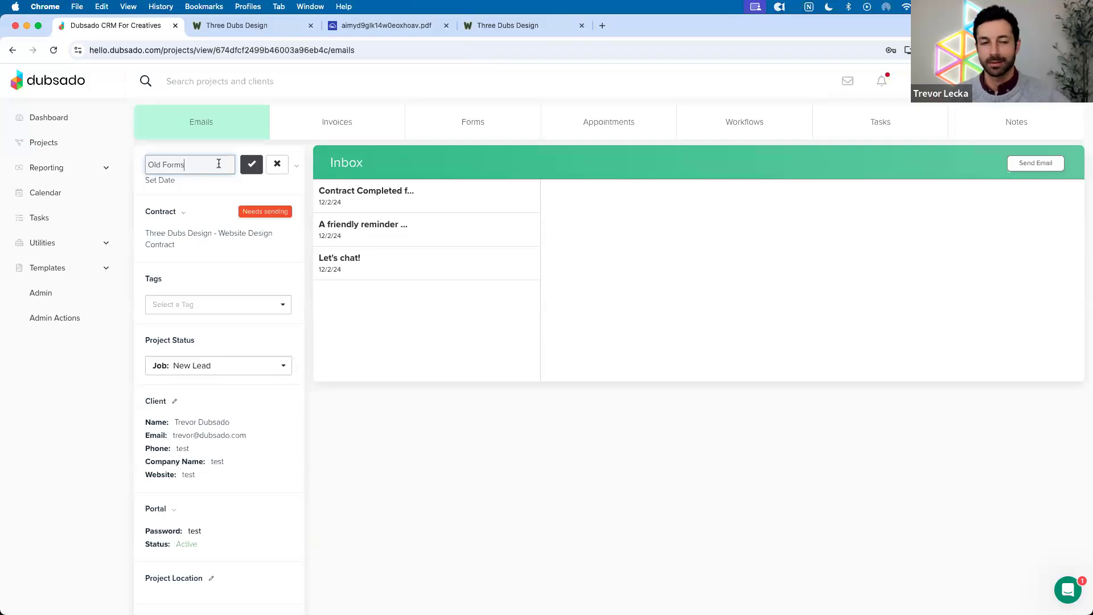
{"action": "left_click", "coordinate": [249, 165]}
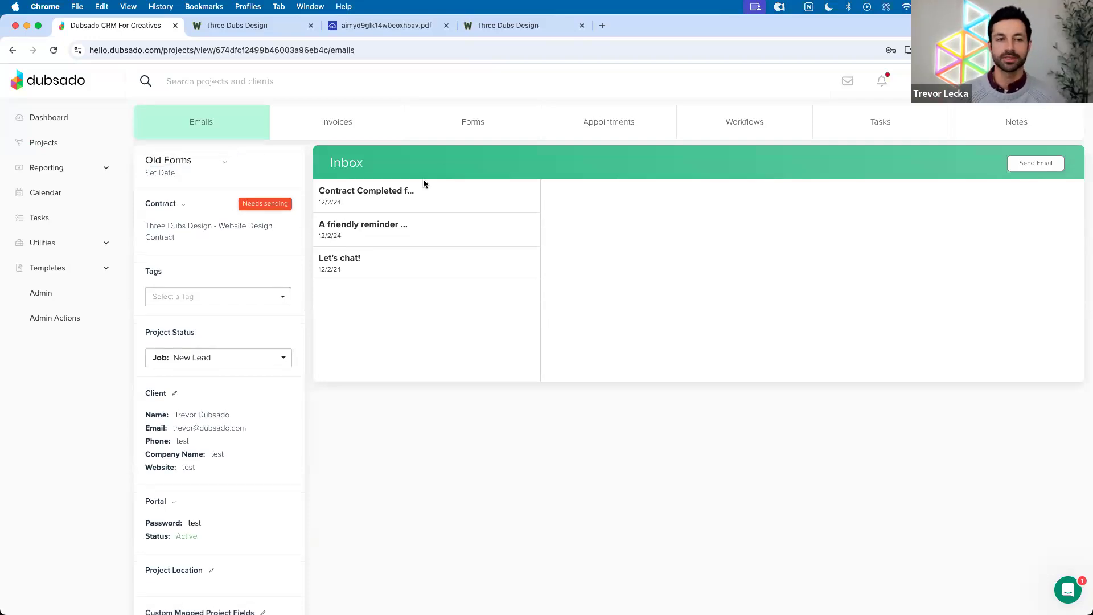
{"action": "left_click", "coordinate": [456, 129]}
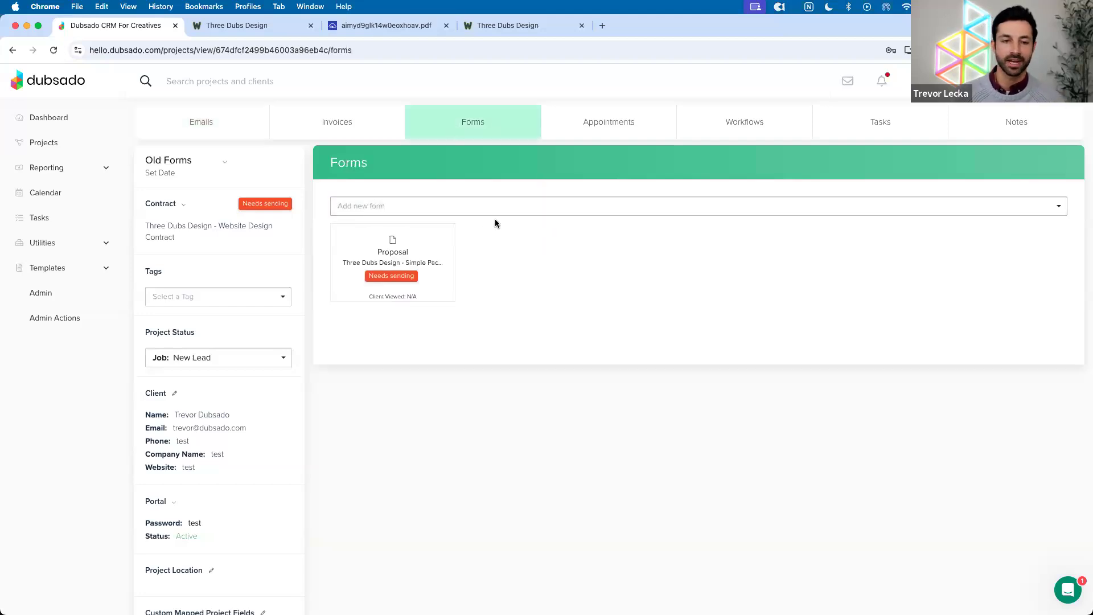
Save the project's Simple Package Proposal as a new form template
{"action": "mouse_move", "coordinate": [361, 296]}
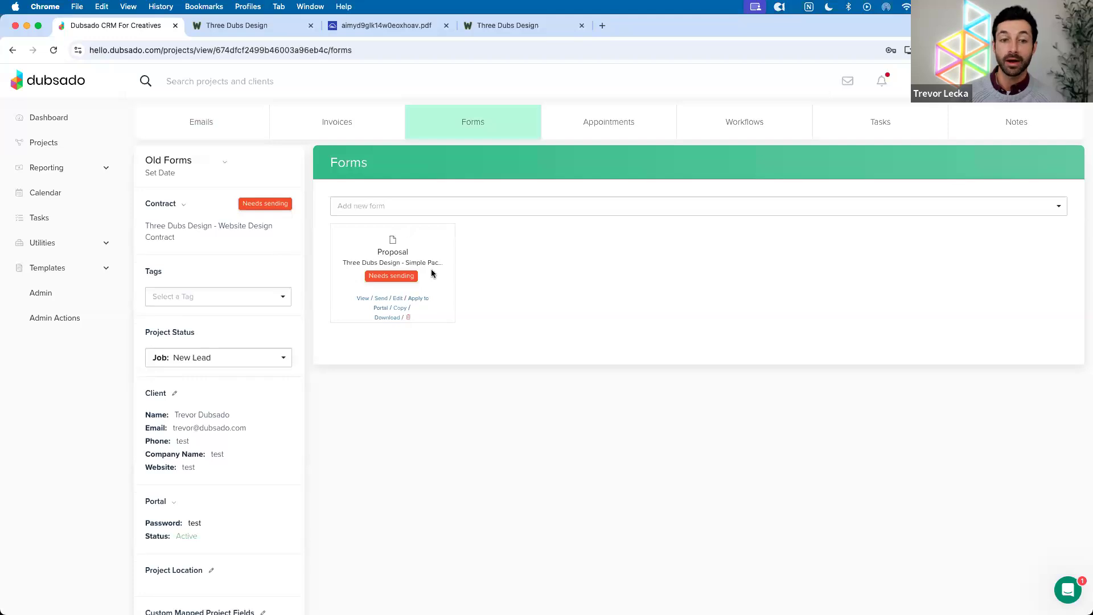
{"action": "left_click", "coordinate": [397, 298]}
{"action": "left_click", "coordinate": [1056, 116]}
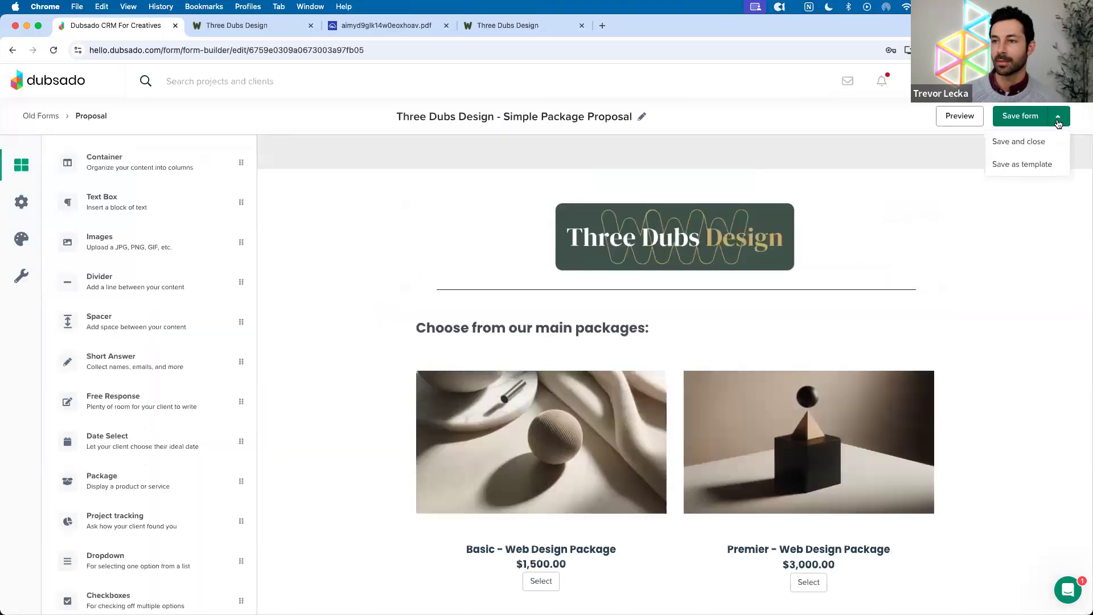
{"action": "left_click", "coordinate": [1033, 164]}
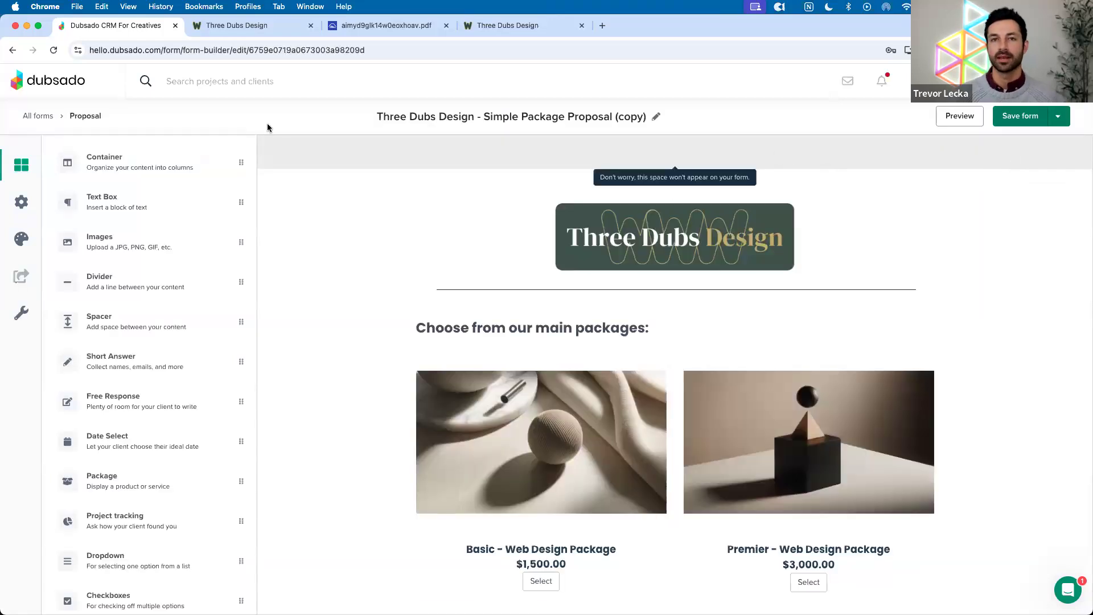
{"action": "left_click", "coordinate": [33, 118]}
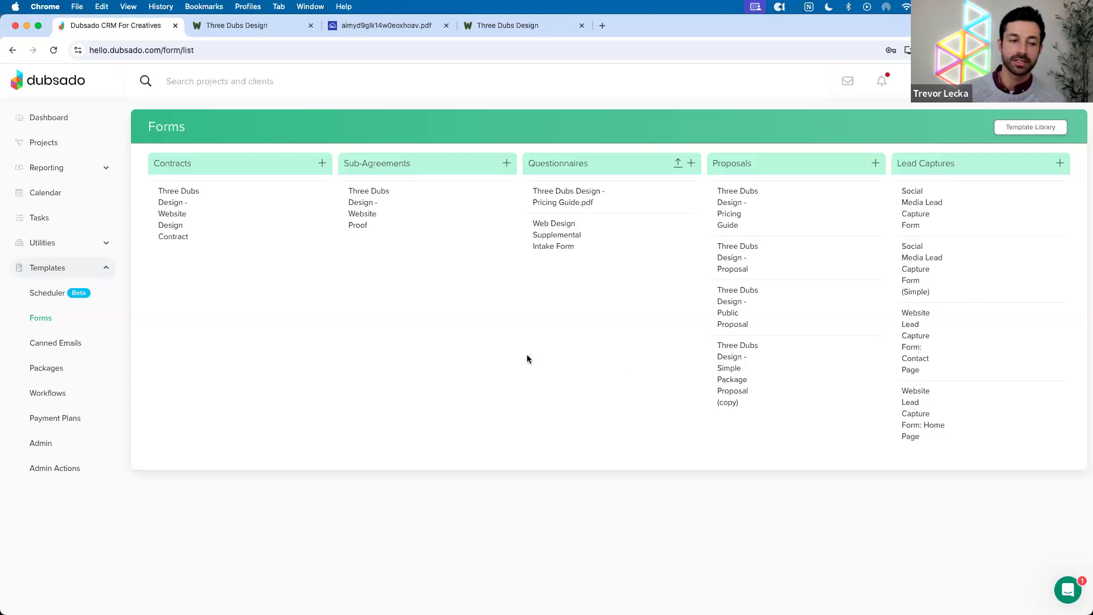
Show the Workflows templates and drag Lead Capture Flow to a new position
{"action": "left_click", "coordinate": [48, 393]}
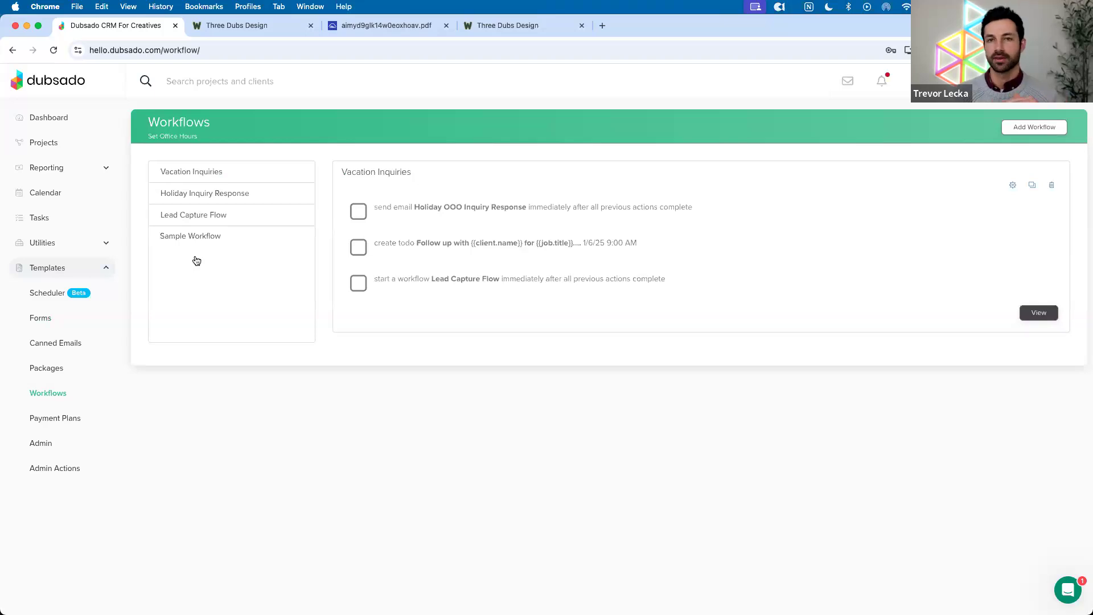
{"action": "mouse_move", "coordinate": [185, 221]}
{"action": "left_mouse_down"}
{"action": "mouse_move", "coordinate": [190, 256]}
{"action": "mouse_move", "coordinate": [191, 214]}
{"action": "left_mouse_up"}
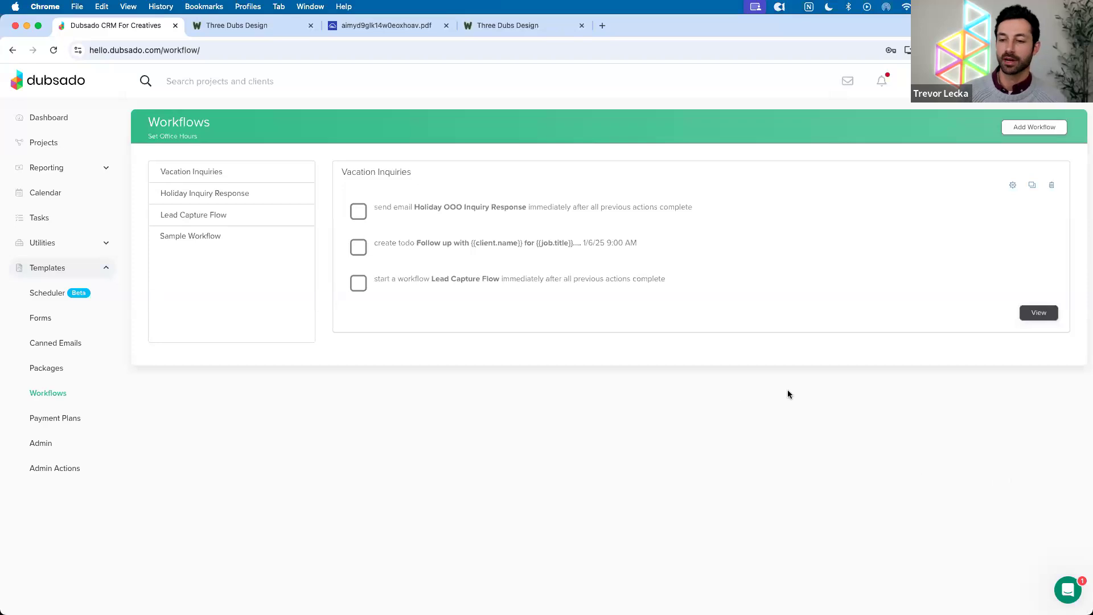
Open the support chat's Messages and select the 'Seamless Switch: Migrating Your Clients to Dubsado' webinar title
{"action": "left_click", "coordinate": [1065, 582]}
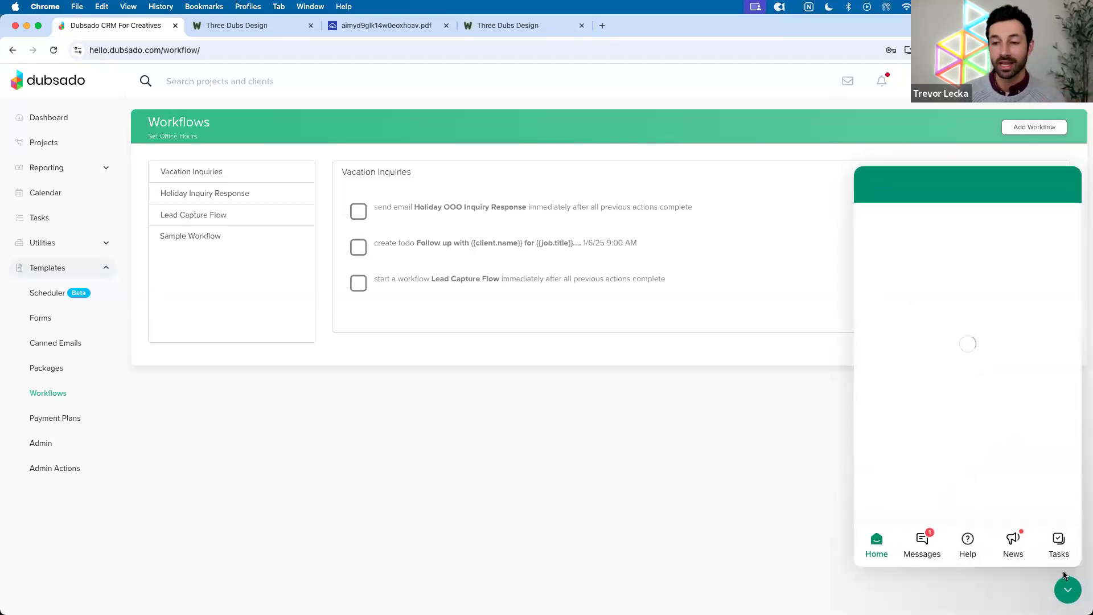
{"action": "left_click", "coordinate": [925, 540]}
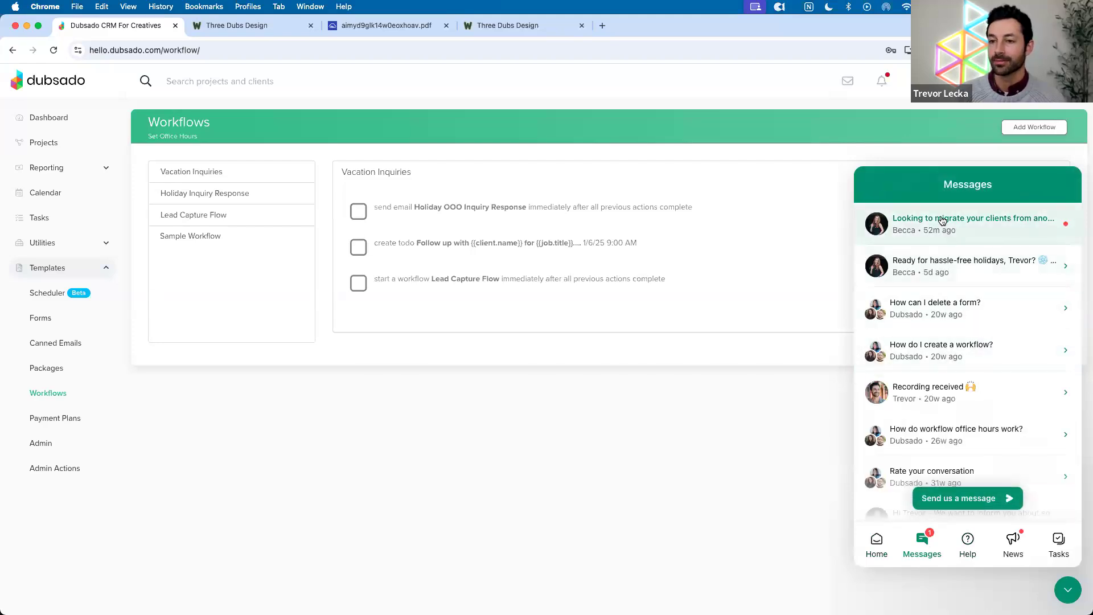
{"action": "left_click", "coordinate": [967, 221]}
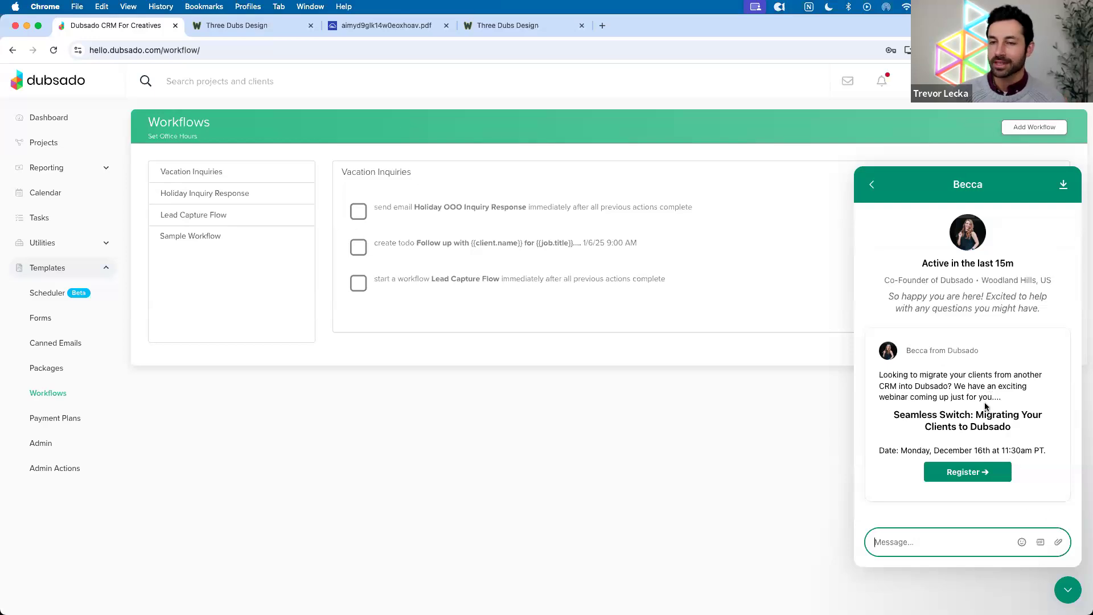
{"action": "left_click_drag", "start_coordinate": [893, 415], "coordinate": [1027, 428]}
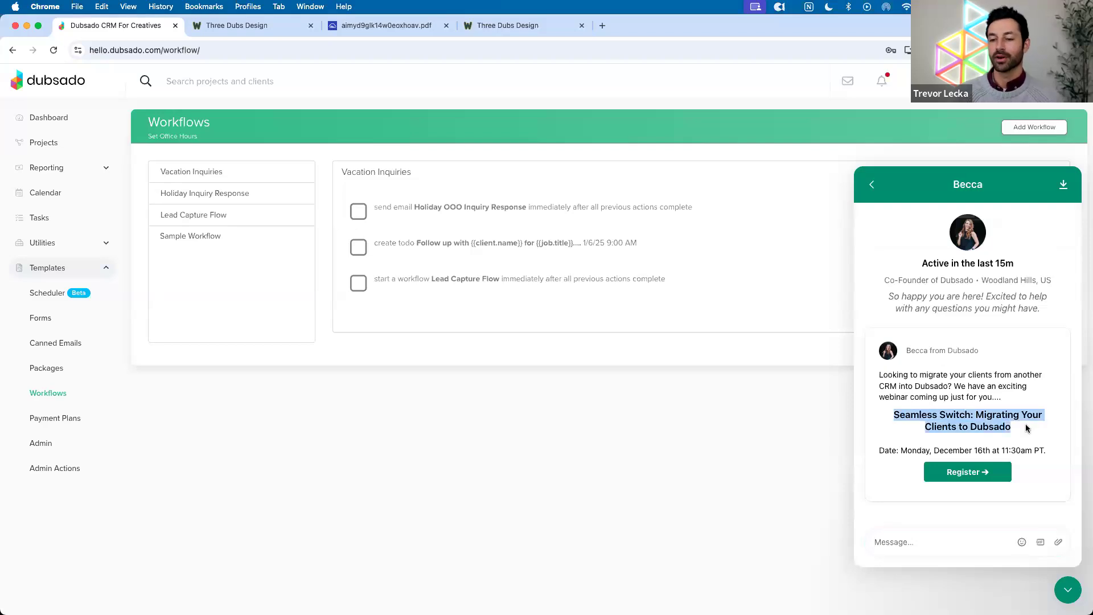